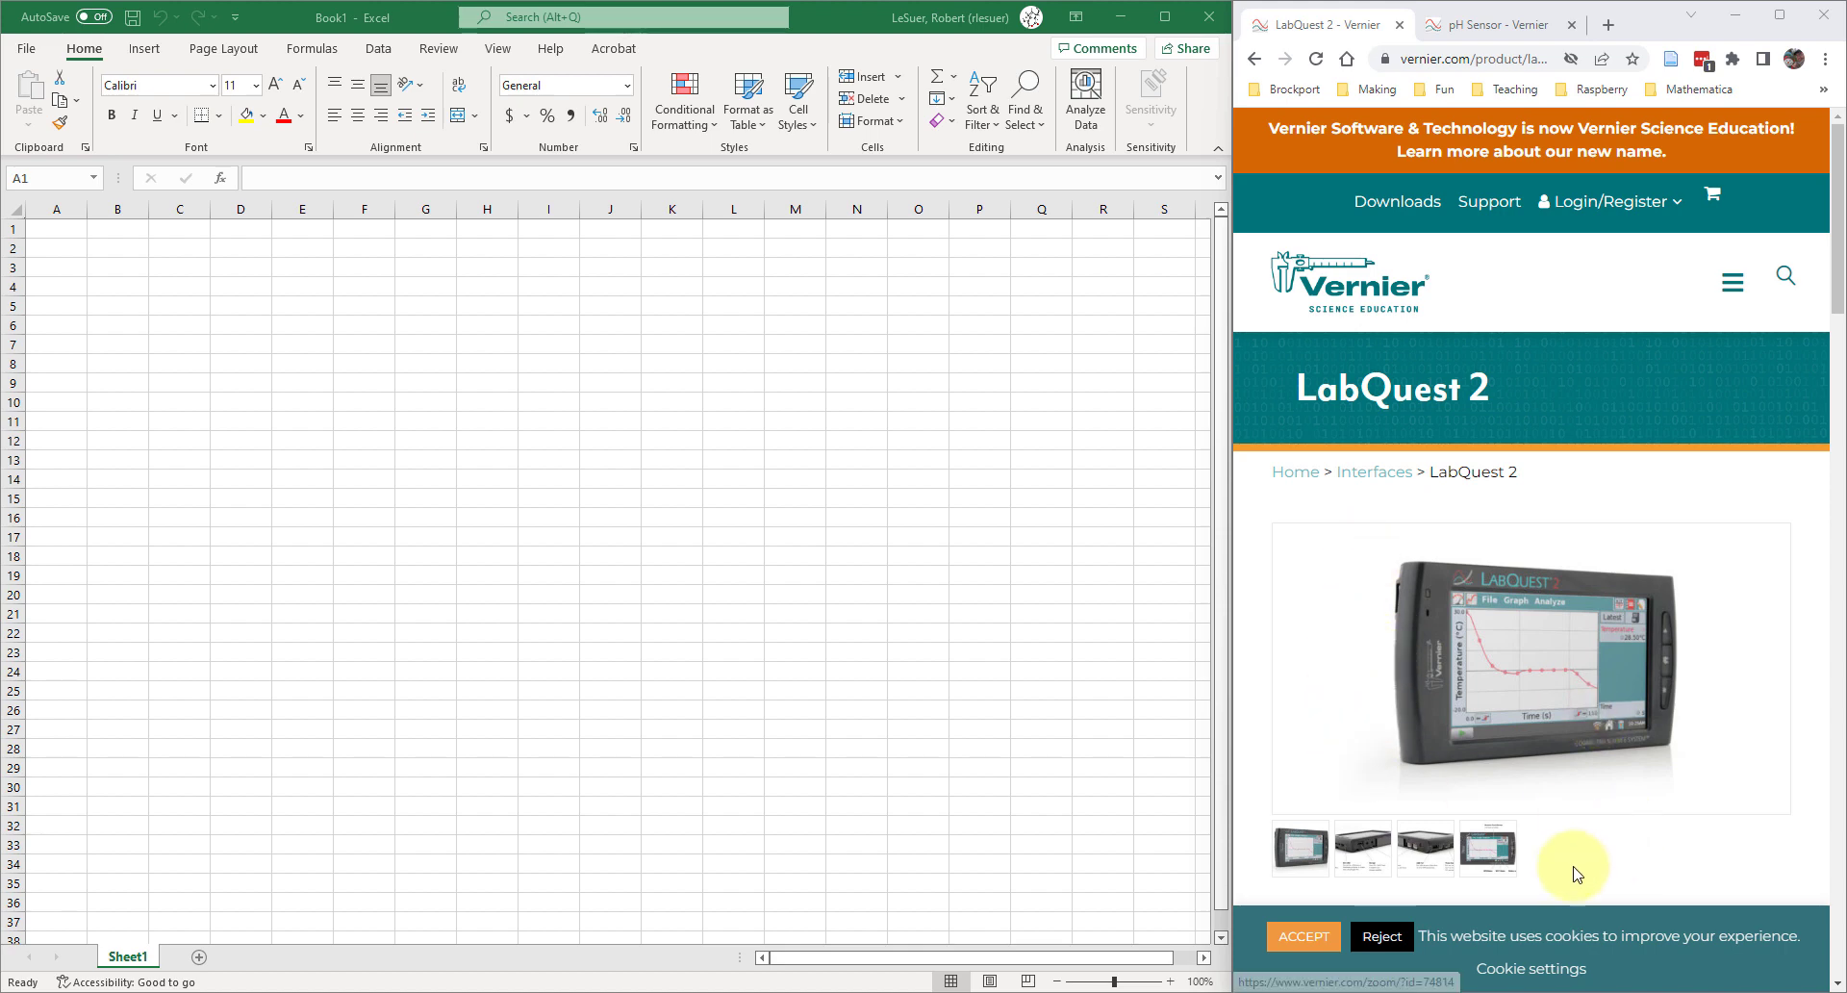
- Switch to the pH Sensor product page in the browser and view its acid-base titration image
click(1484, 11)
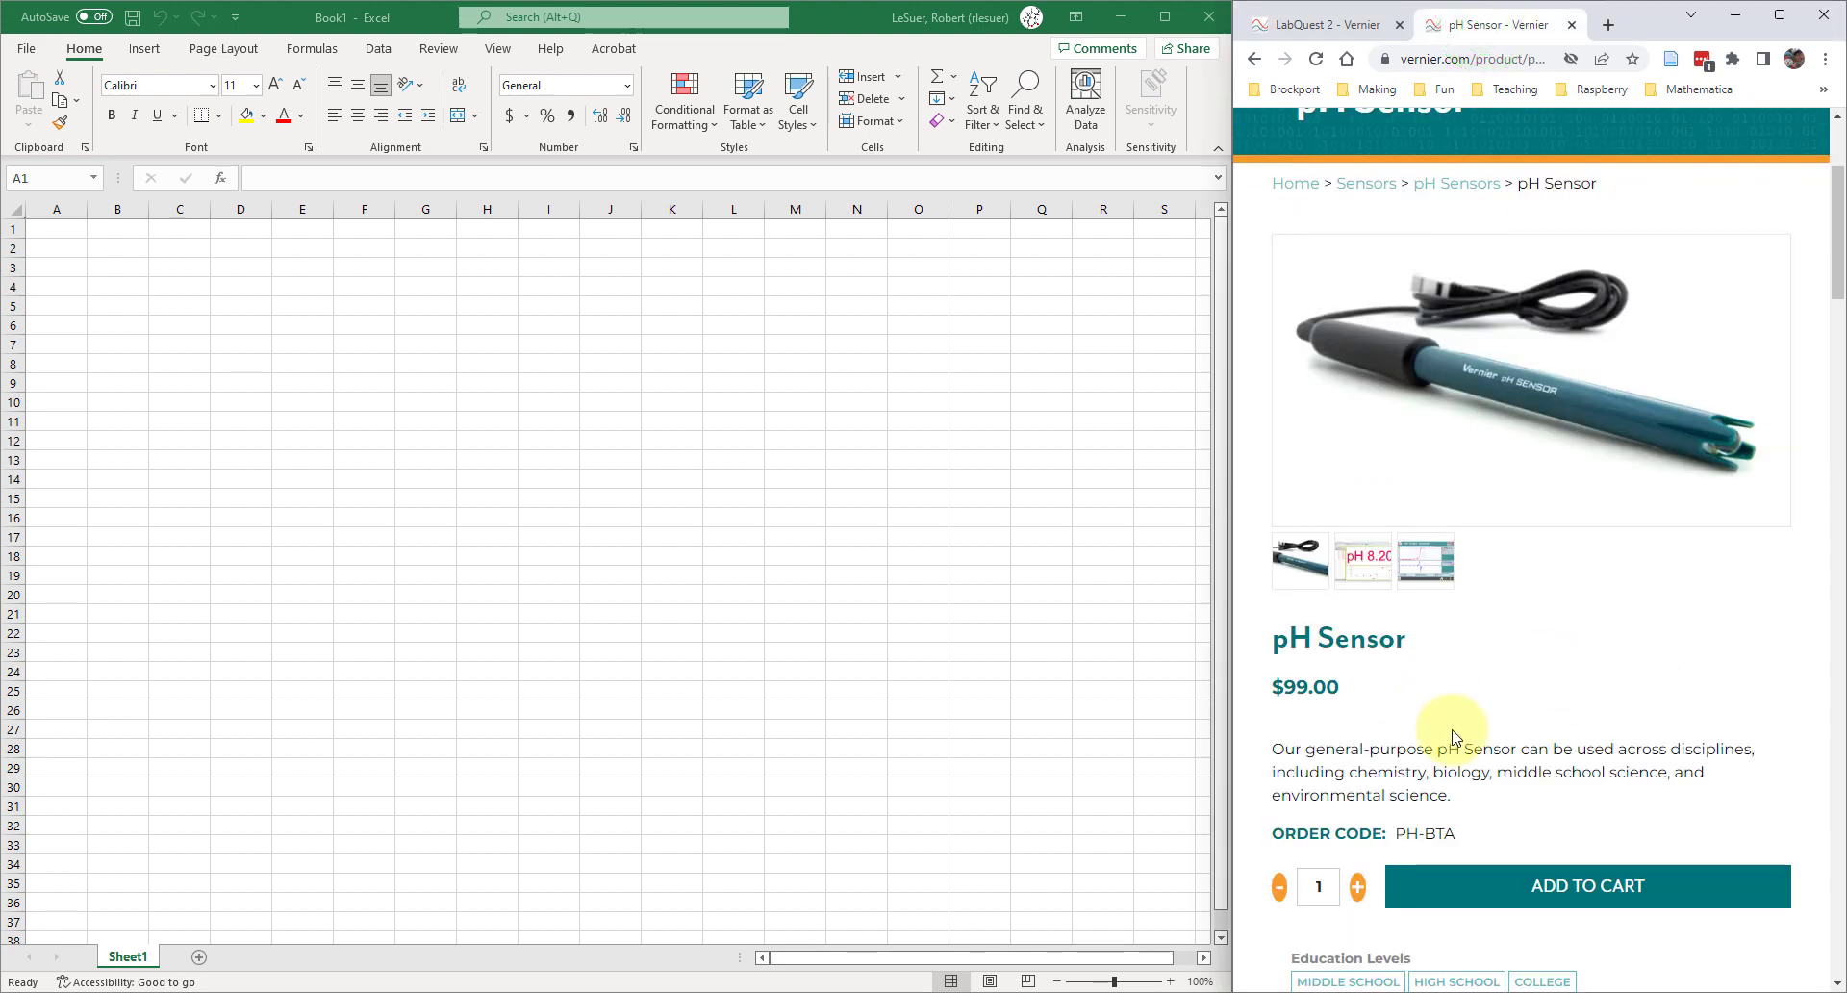
click(1424, 575)
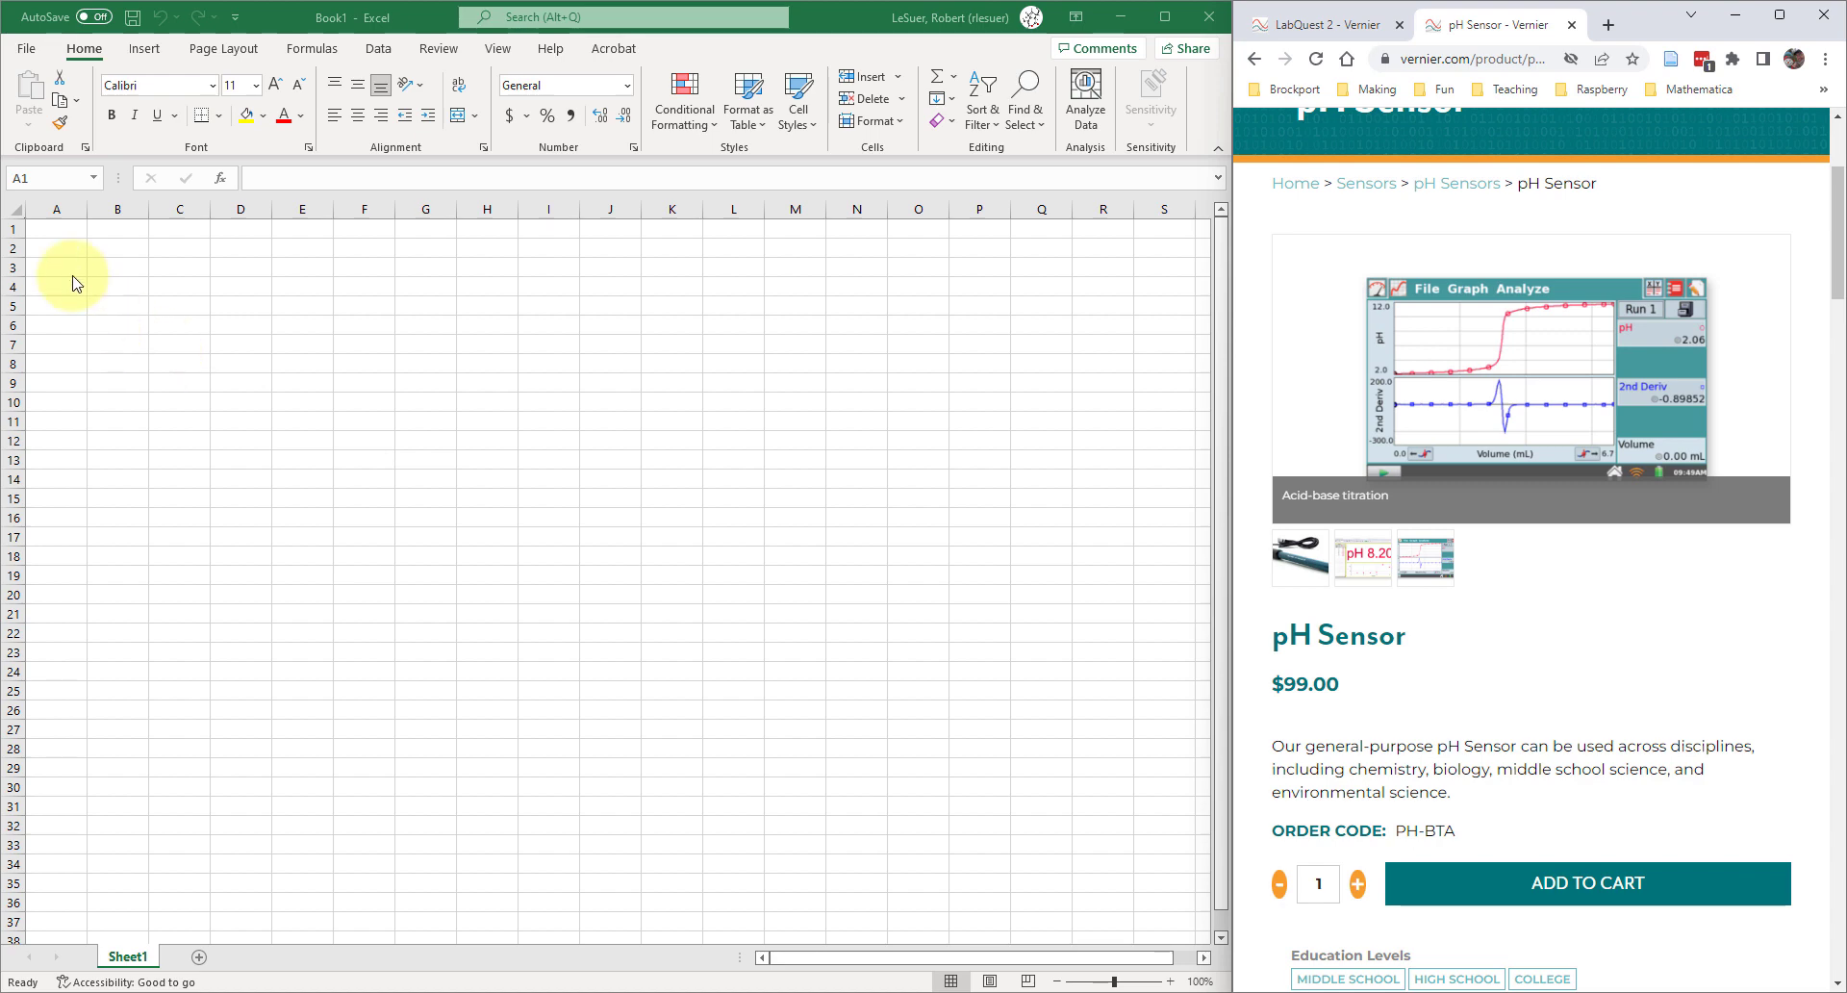
- Open NaOH sample.txt from the Downloads folder using the Text Files filter, and import it as delimited data starting at row 1
click(30, 56)
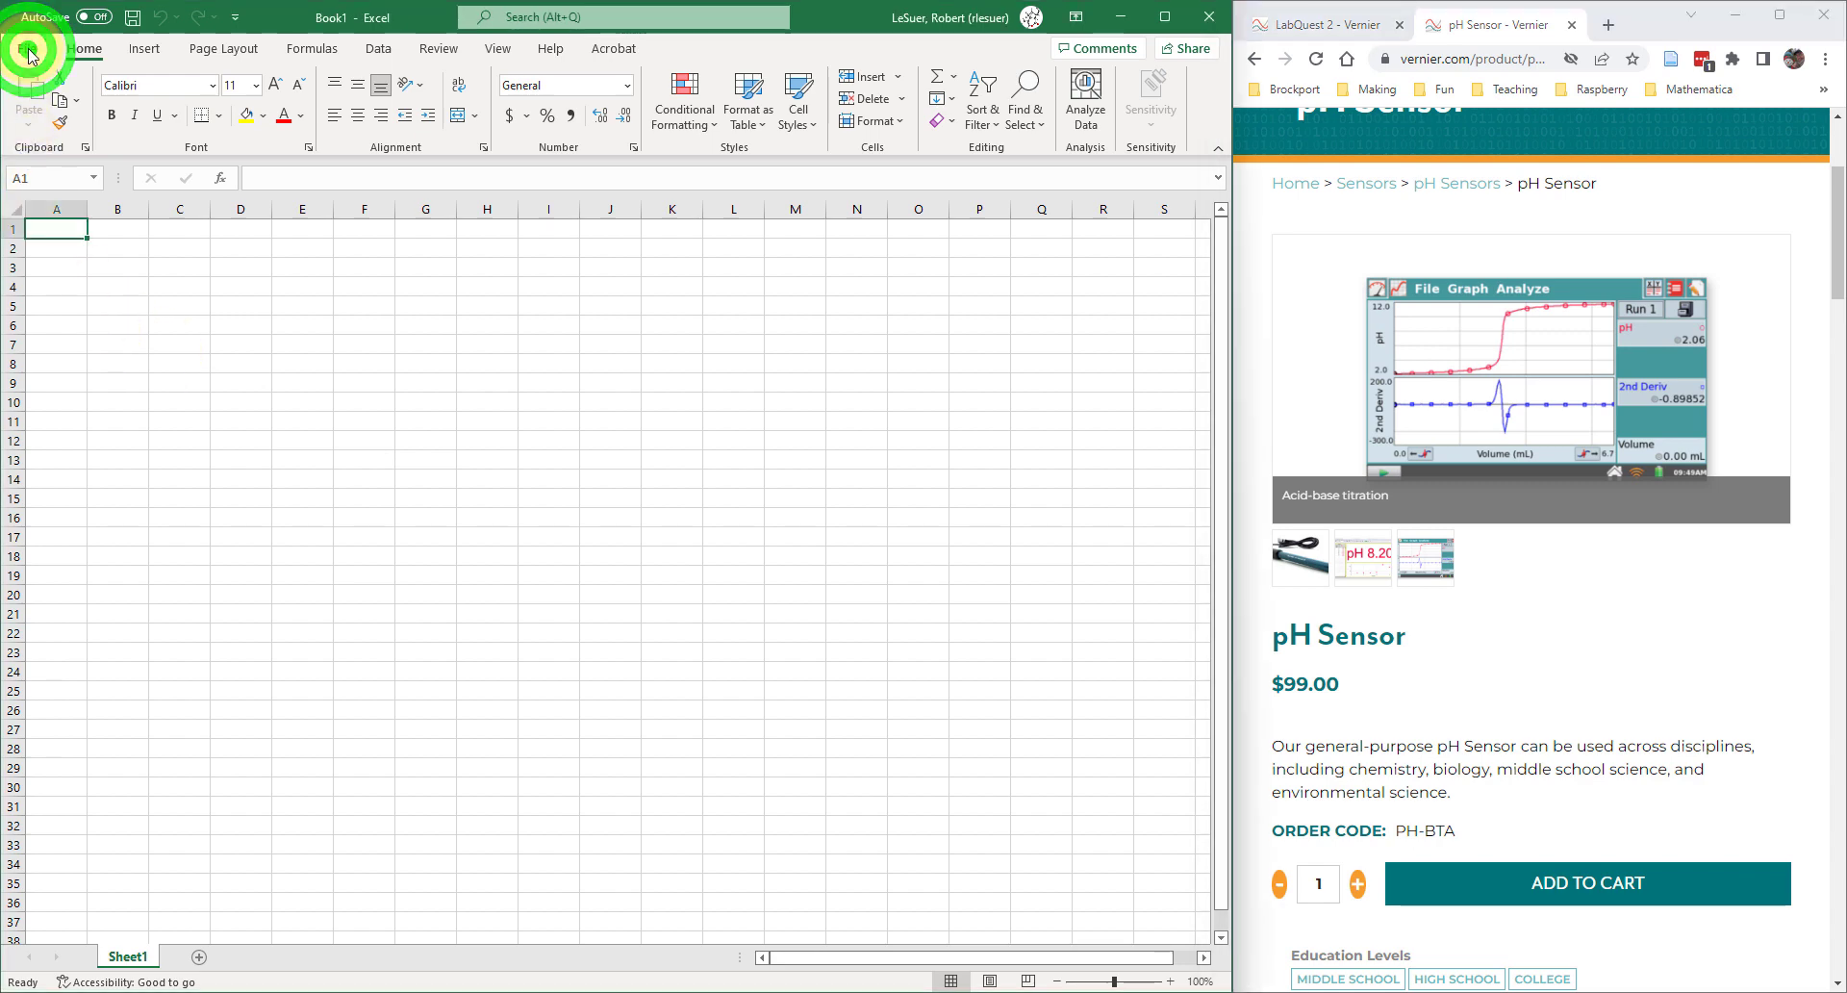
click(29, 52)
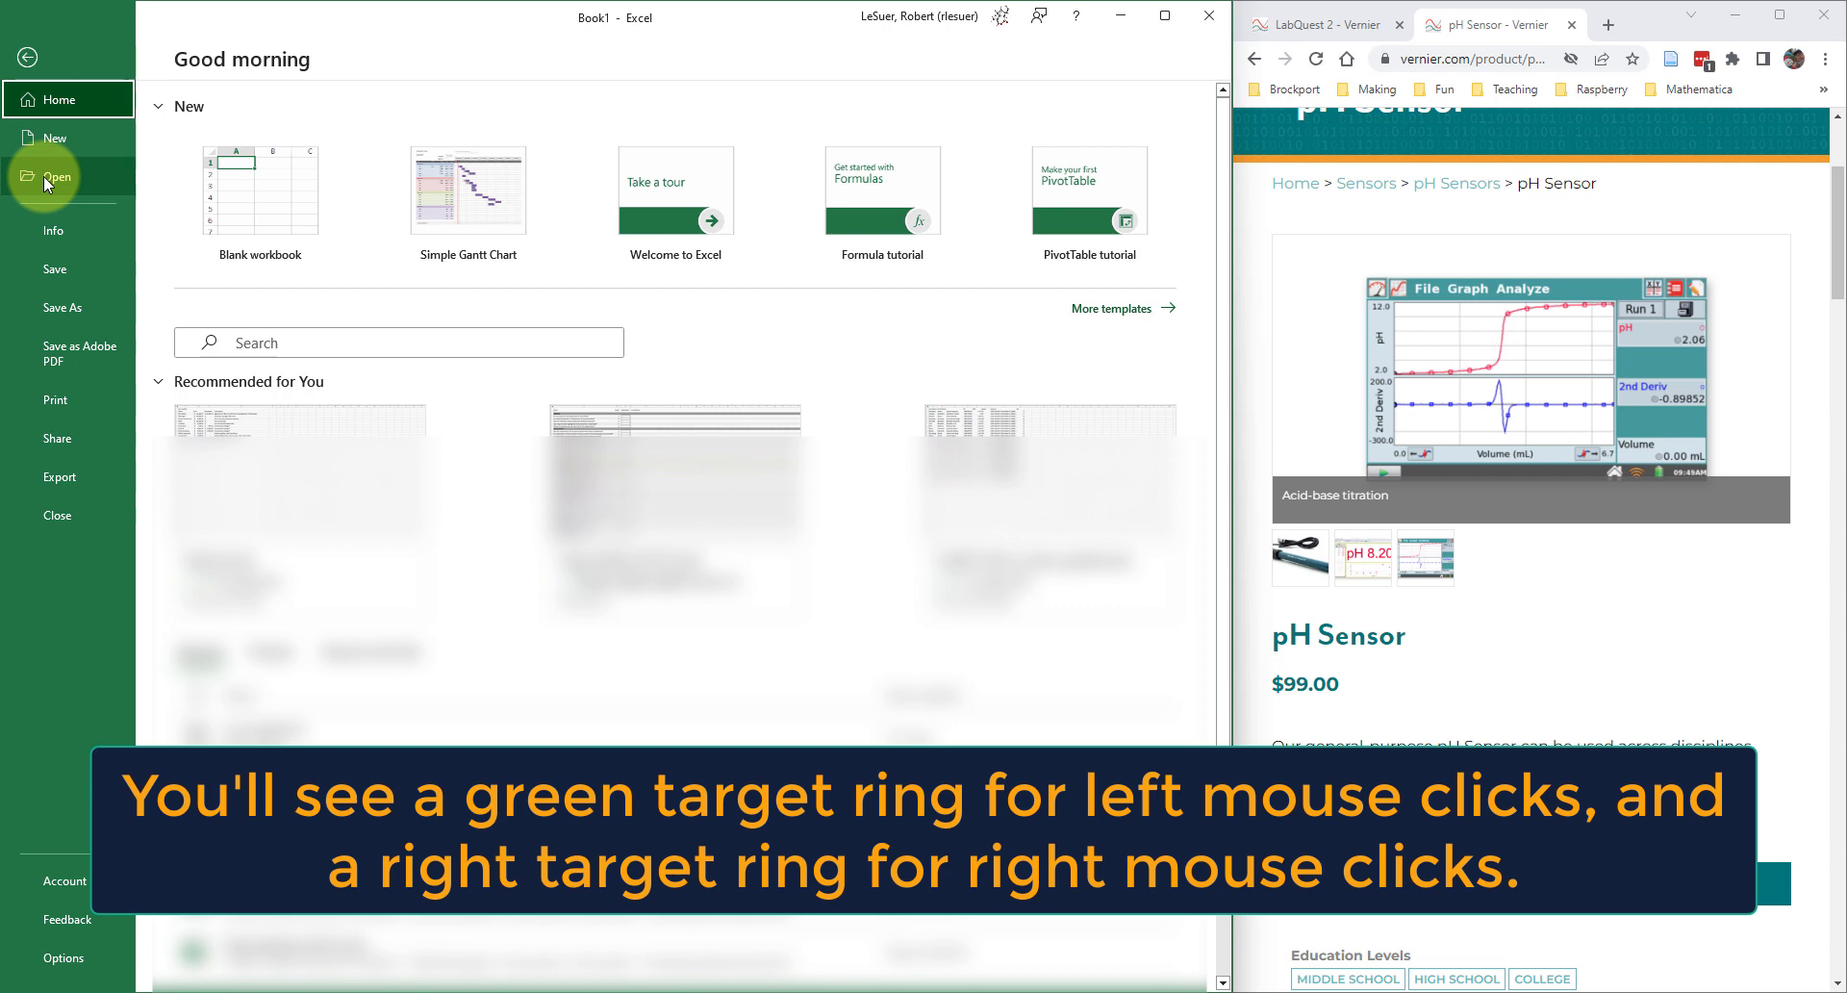
click(43, 176)
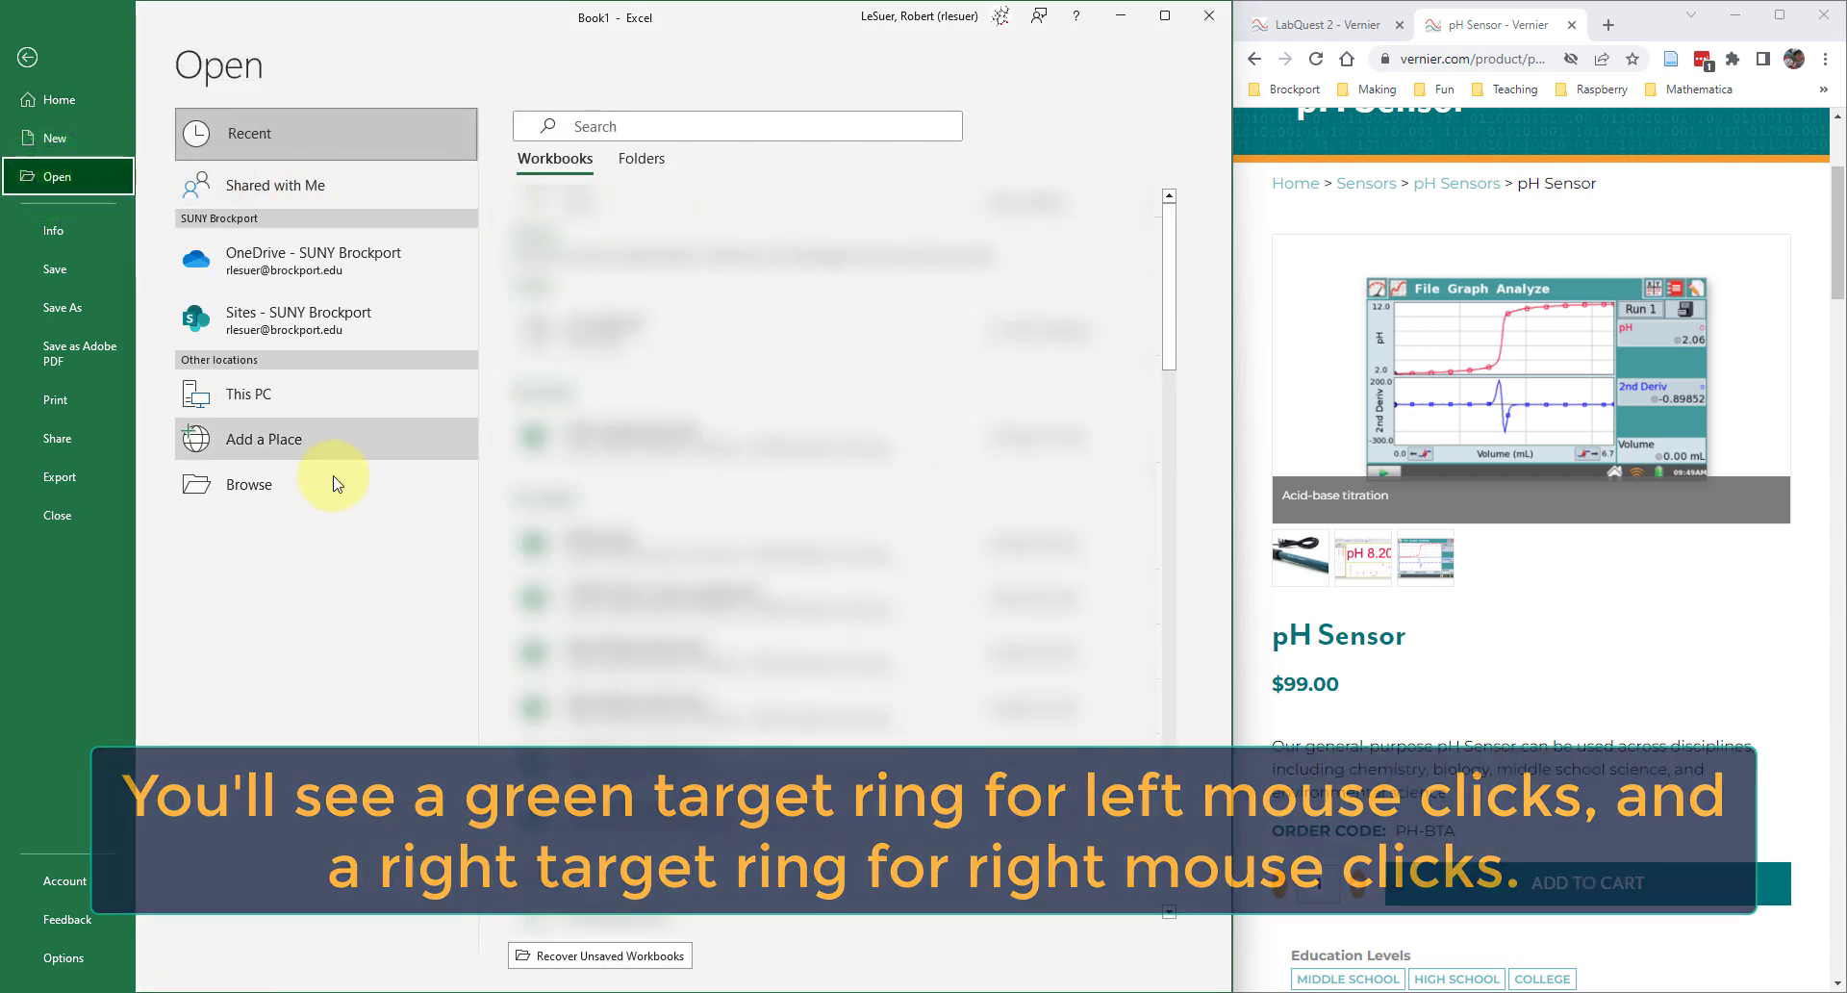
click(262, 488)
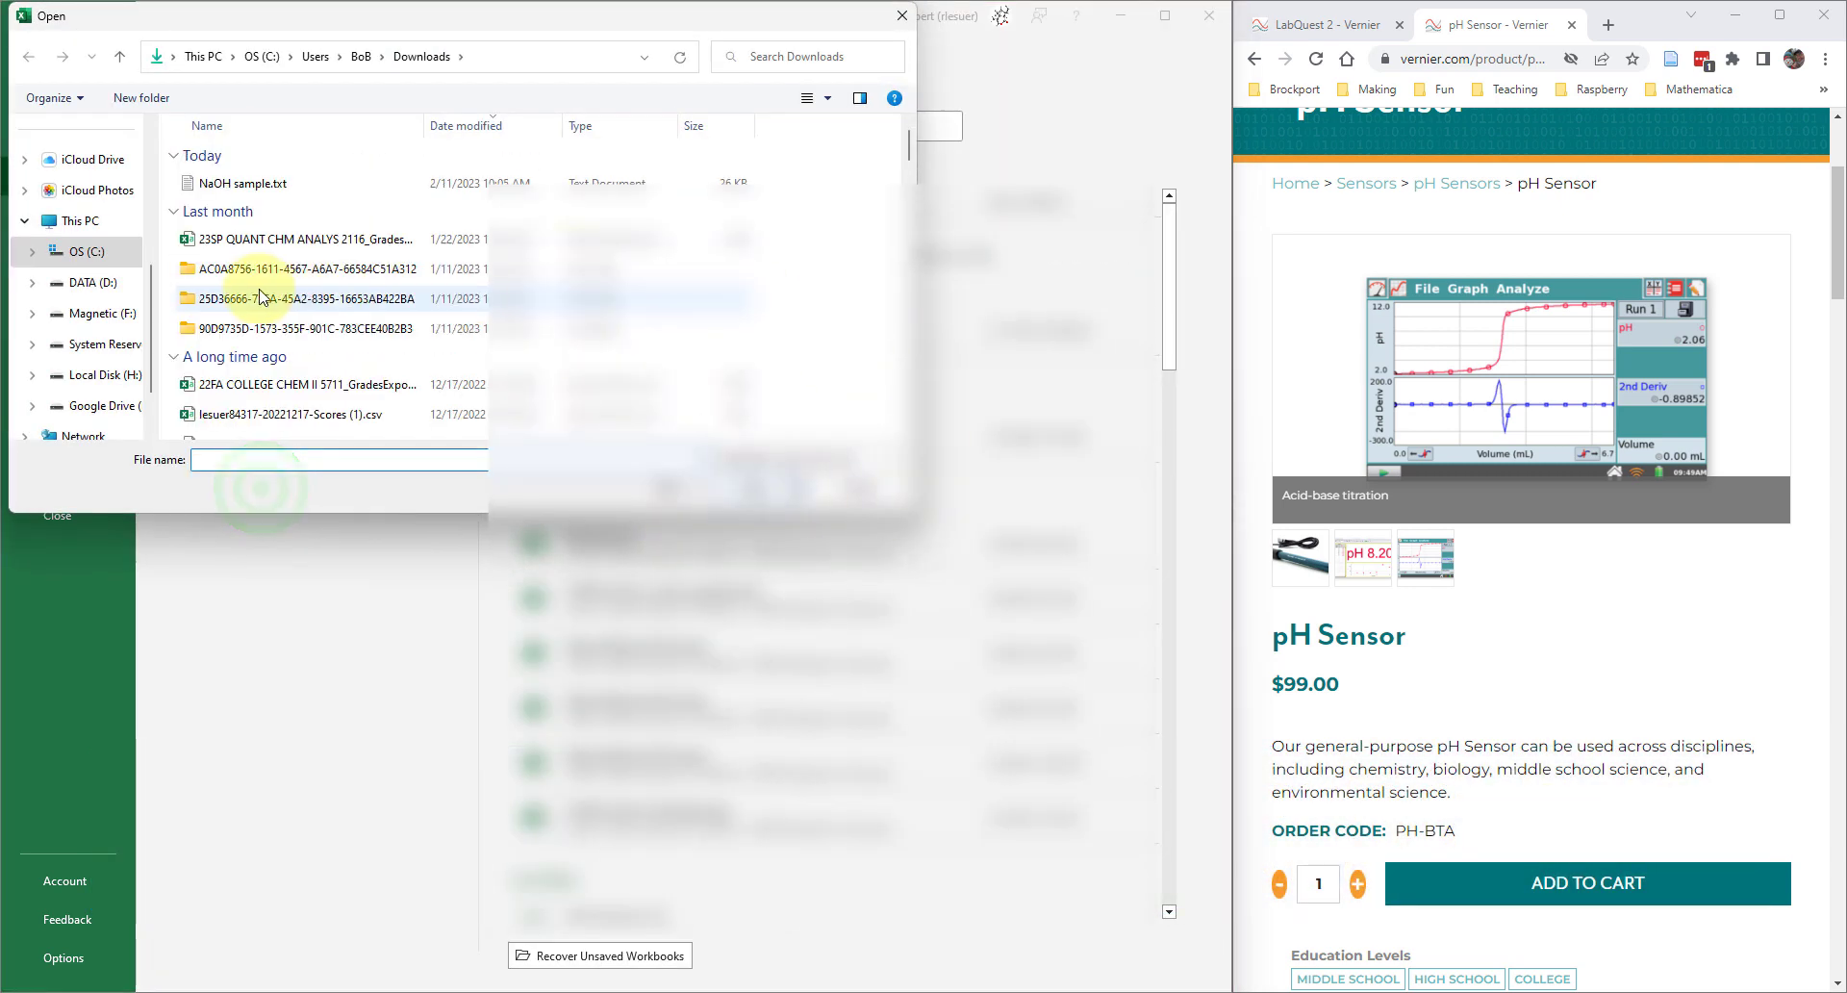
click(890, 465)
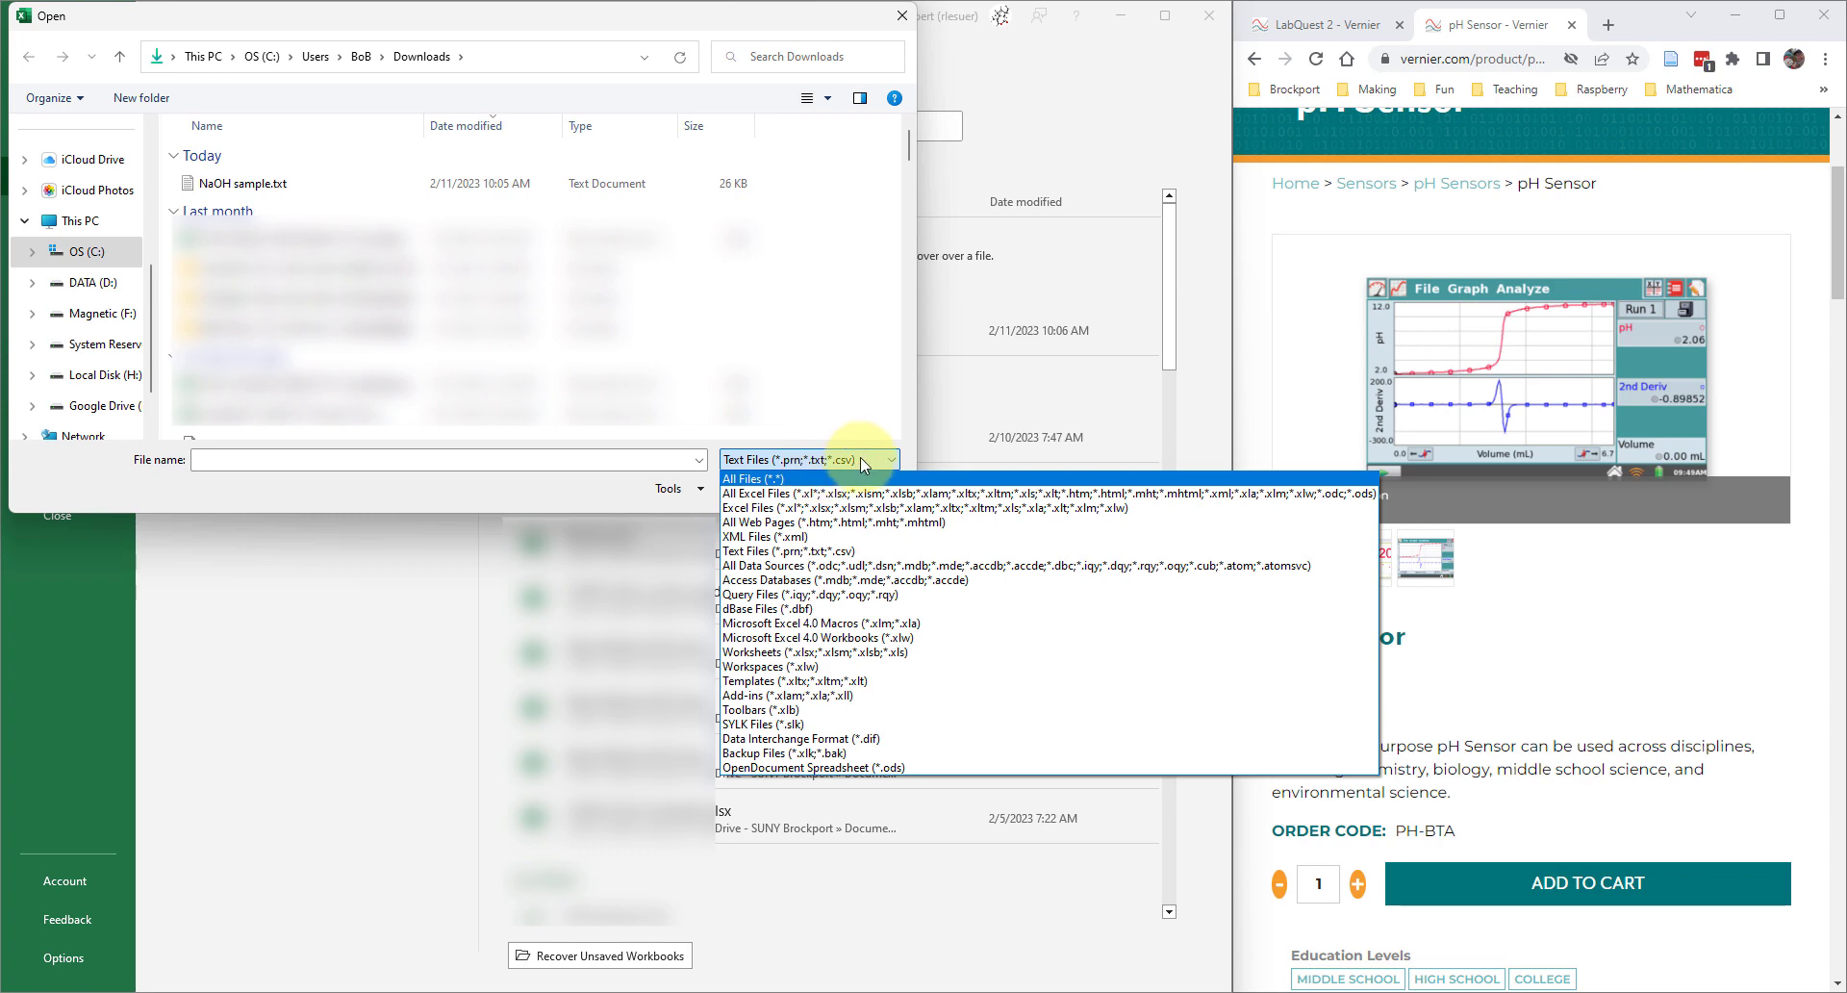
click(781, 551)
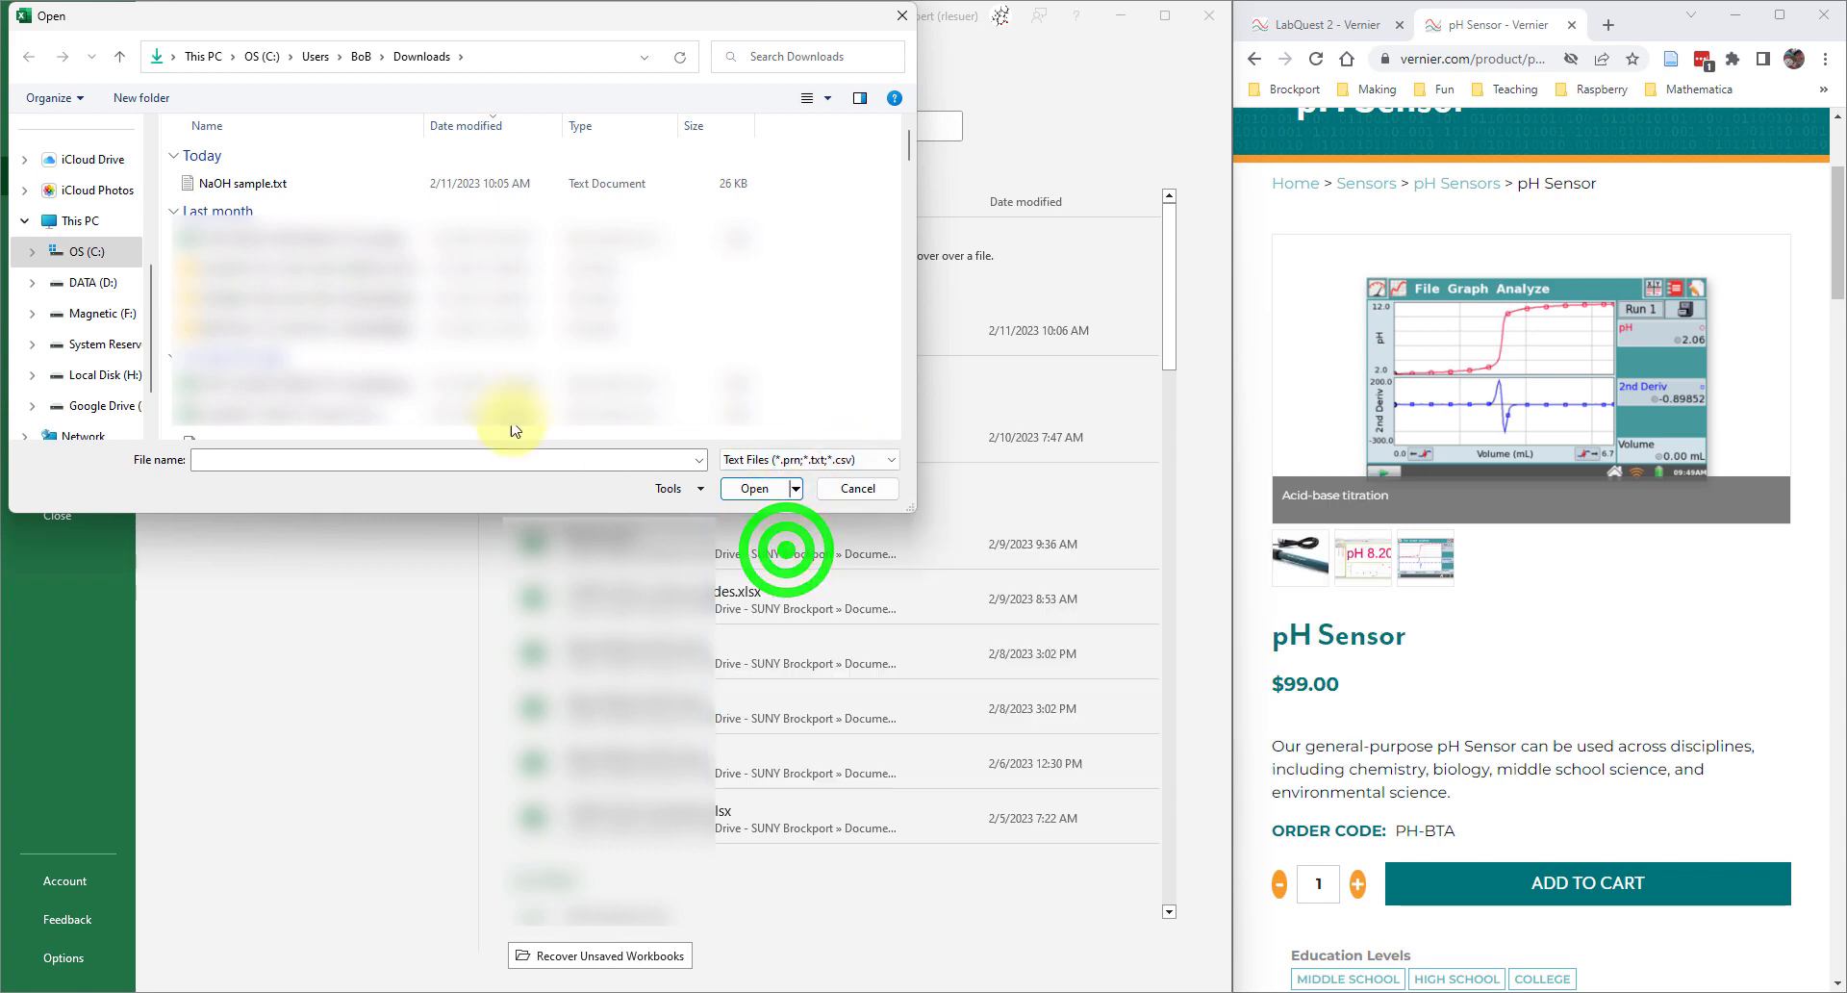
click(213, 187)
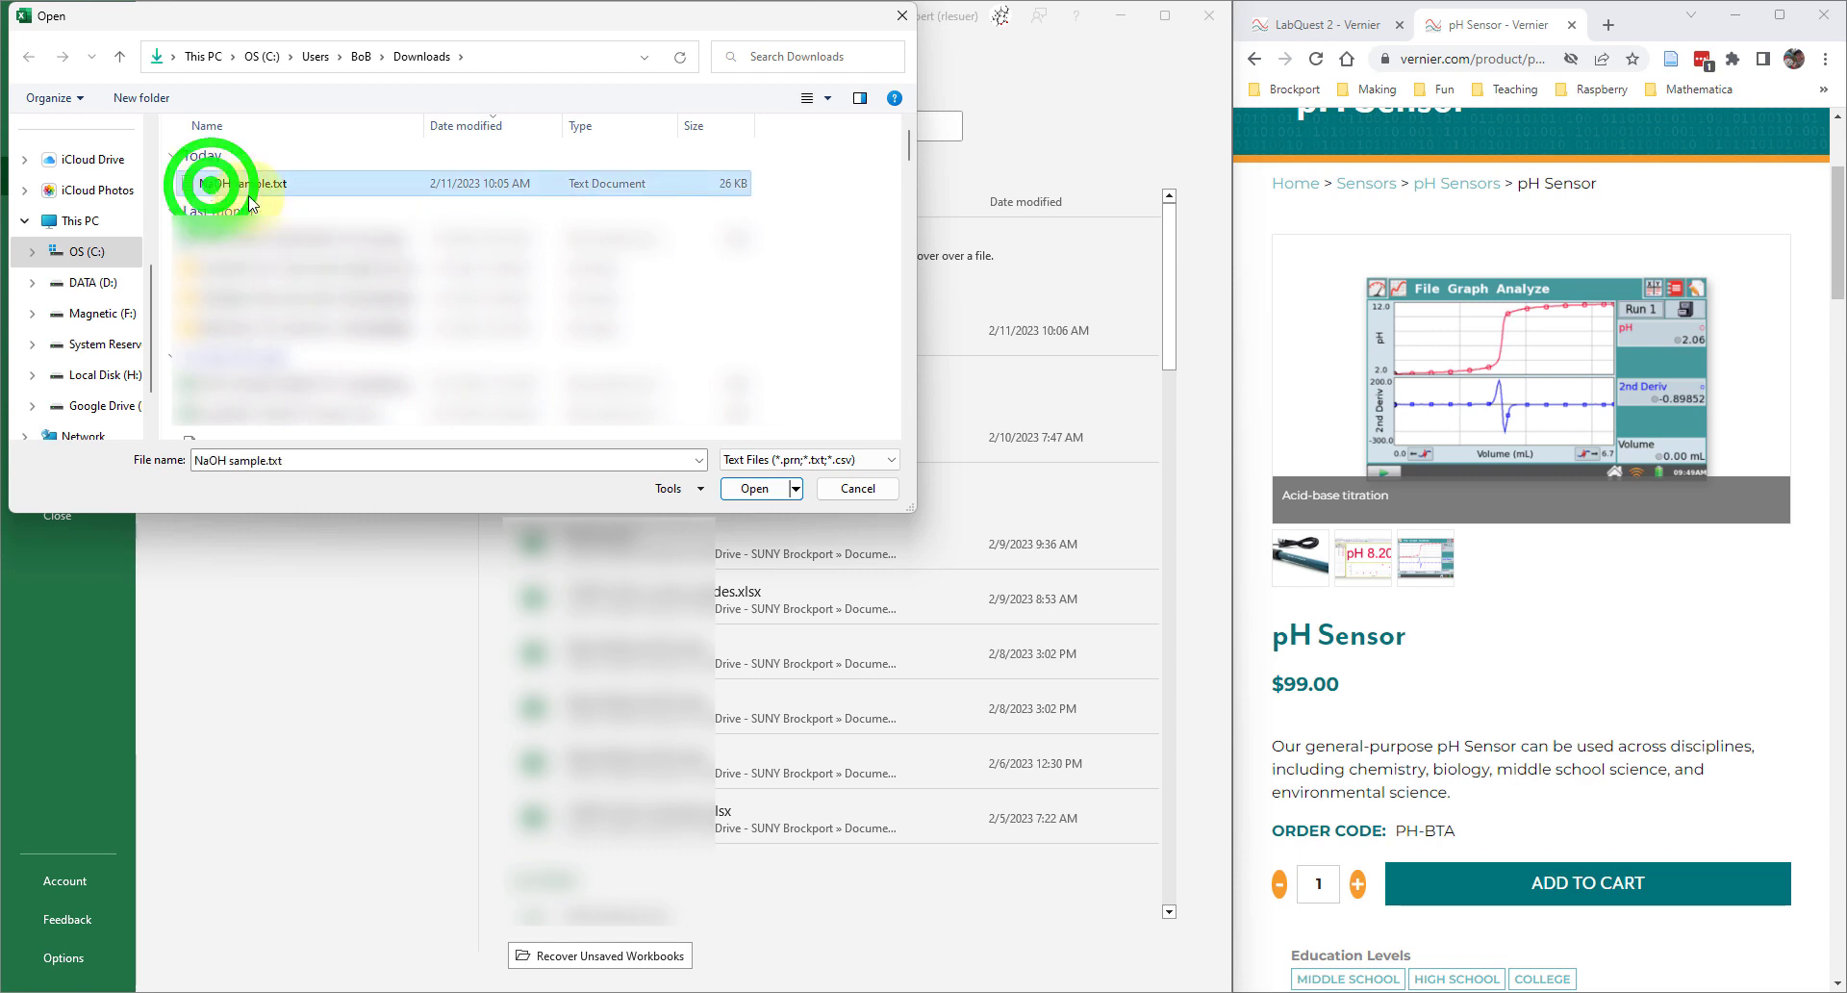
click(760, 491)
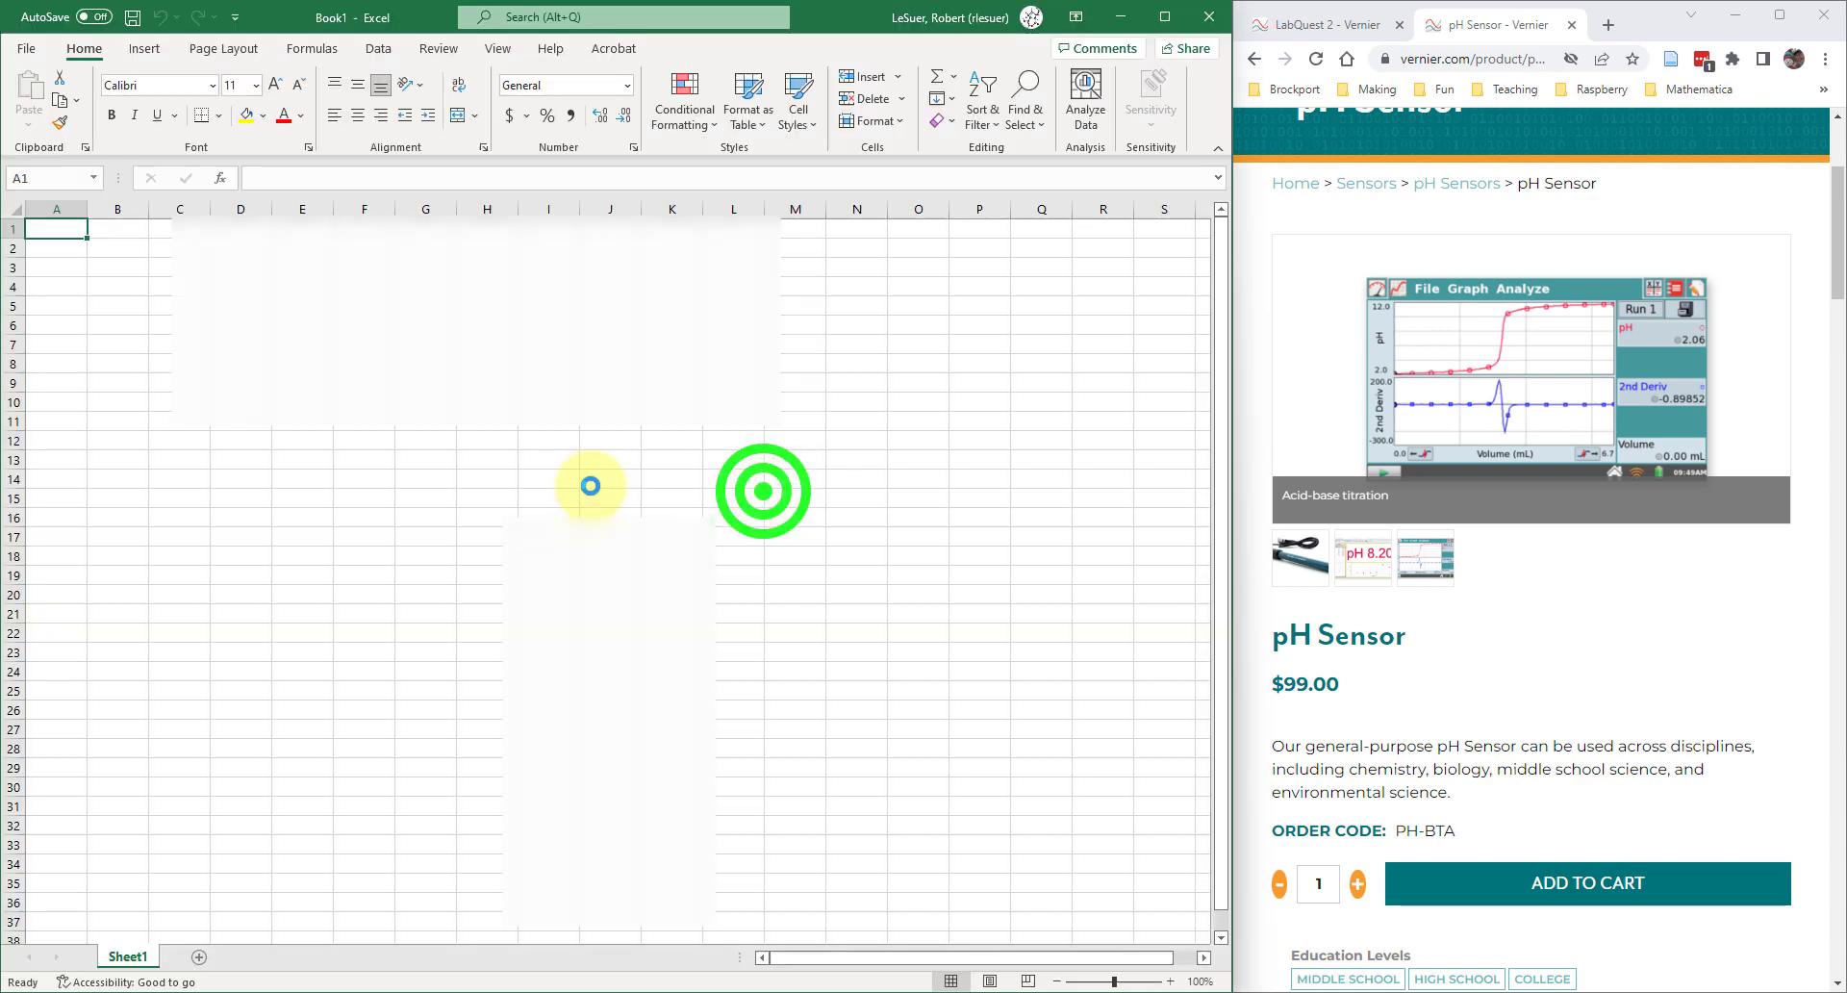
drag(1237, 188, 597, 274)
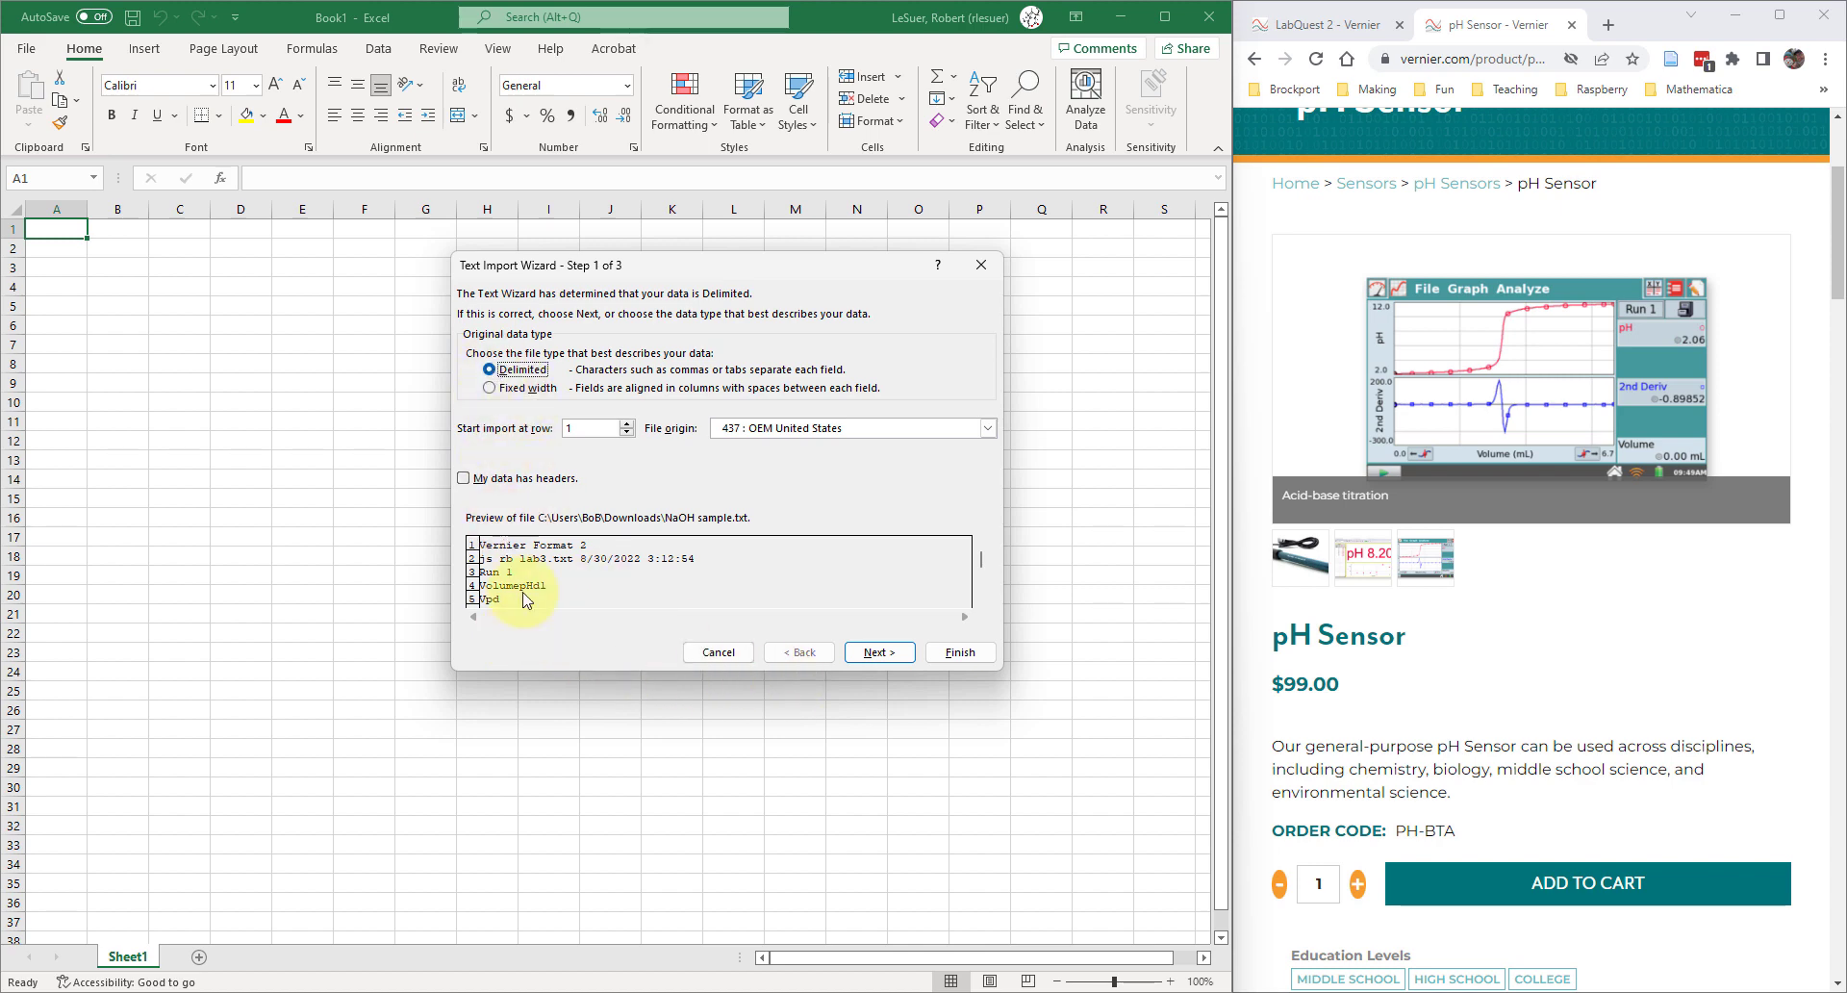
click(962, 653)
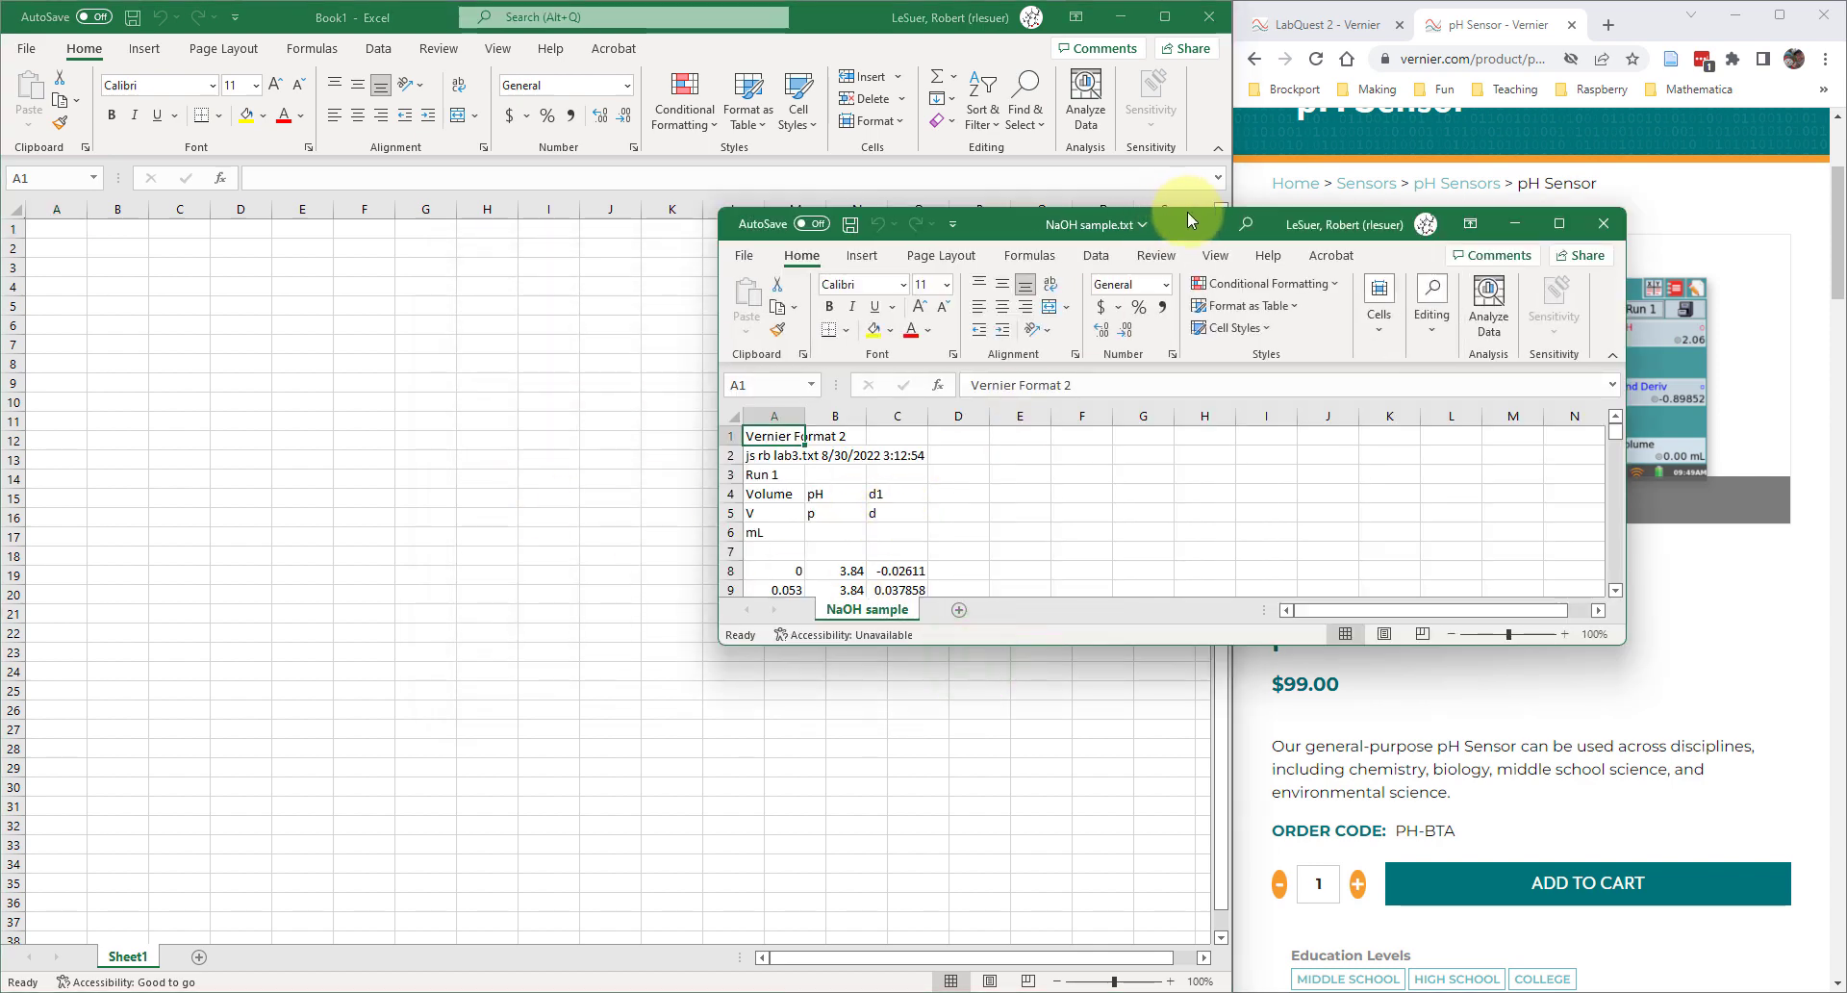
- Snap the NaOH sample workbook and the browser side by side, giving the workbook about three quarters of the screen width
drag(1190, 219, 831, 216)
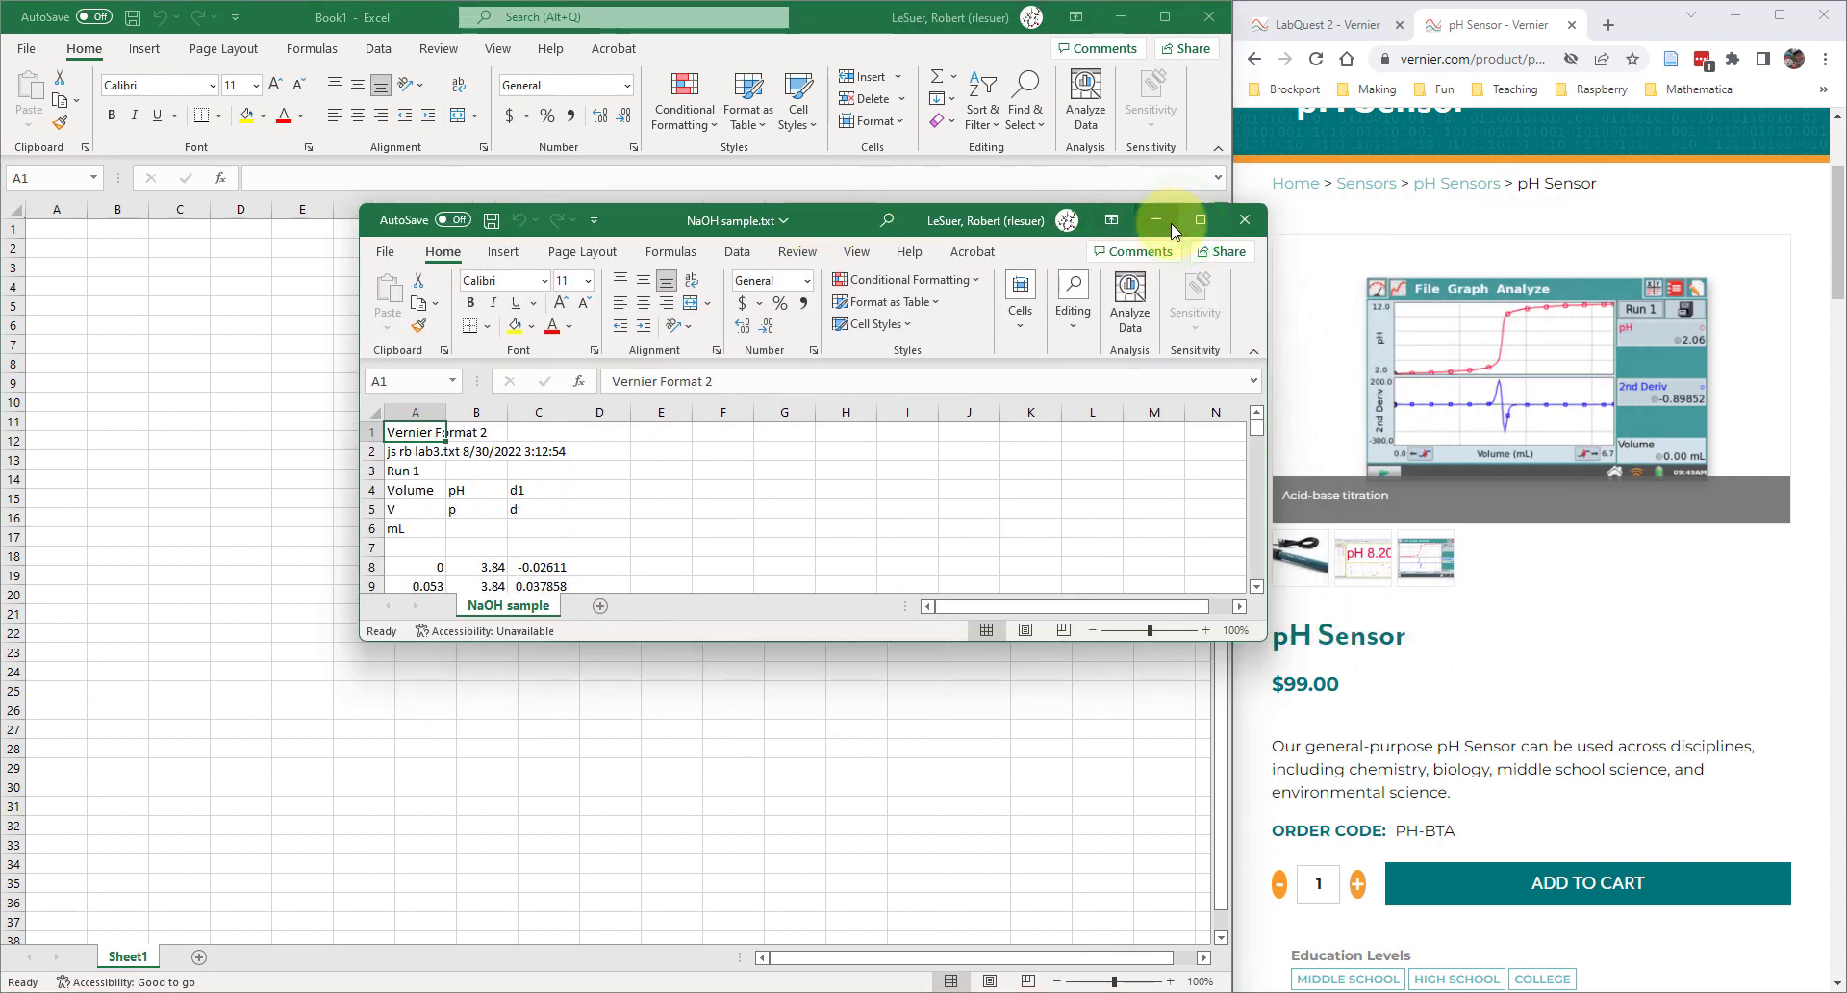
mouse_move(1210, 232)
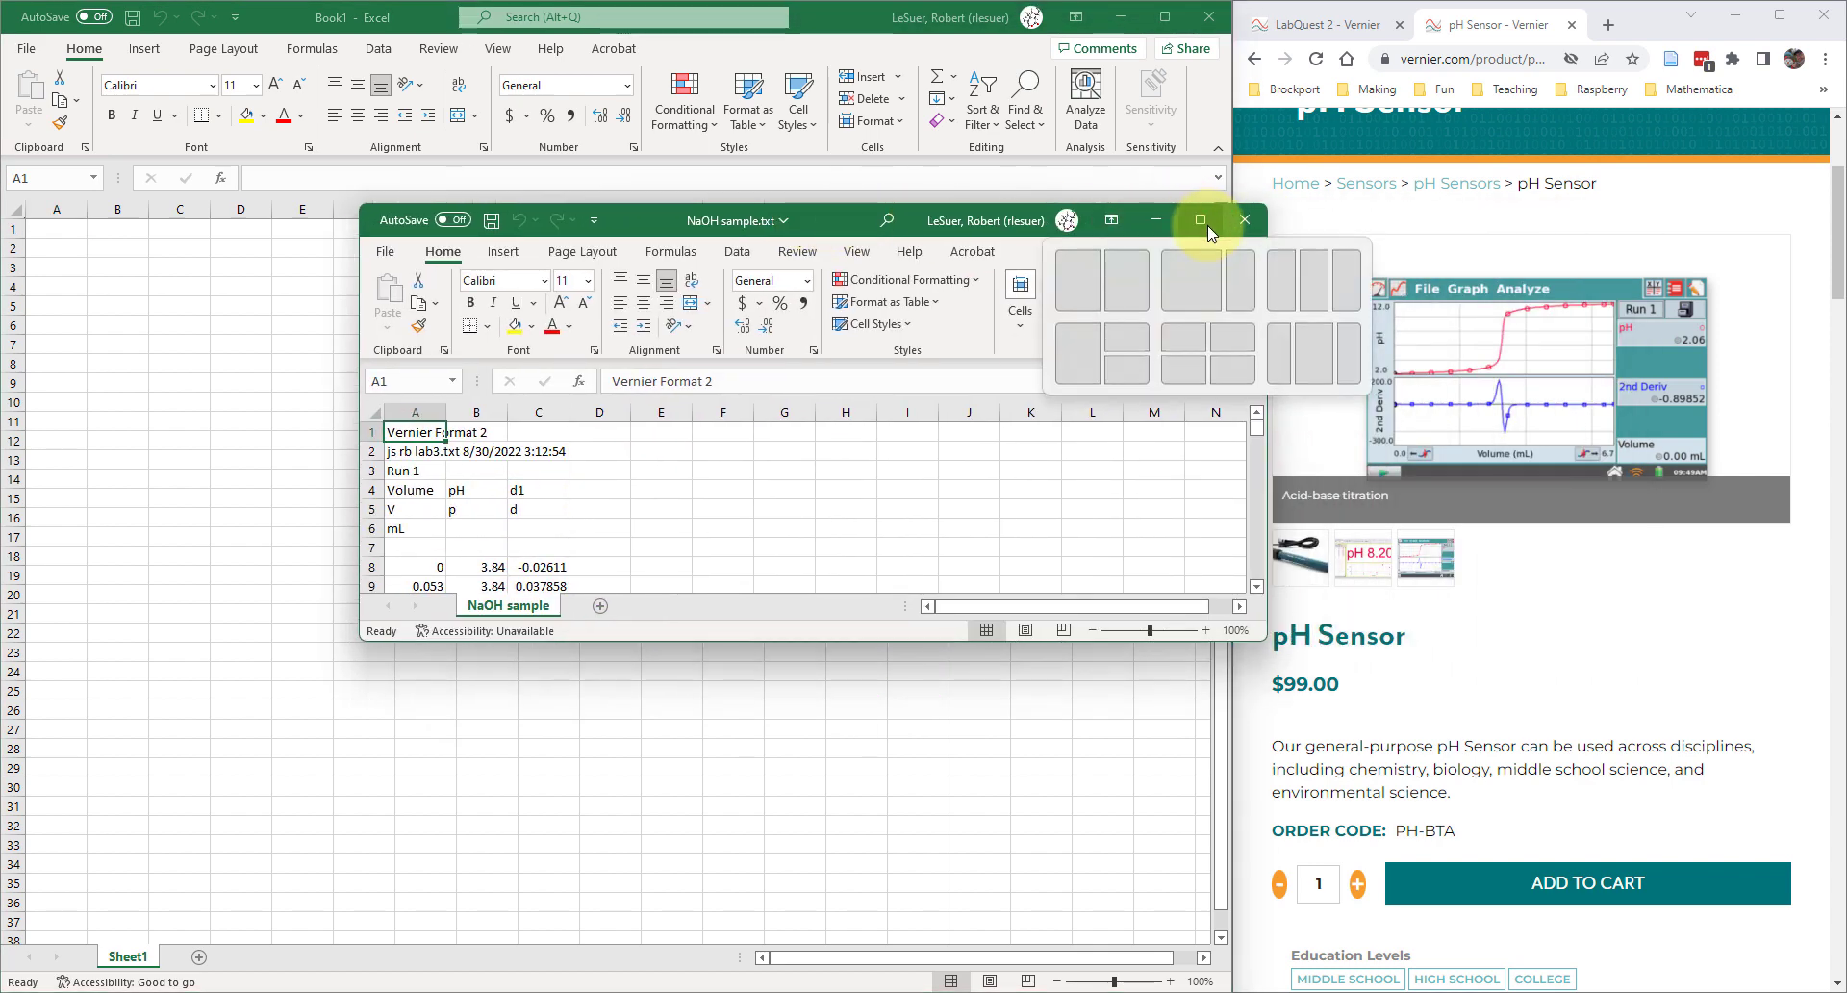
click(1071, 278)
click(1287, 356)
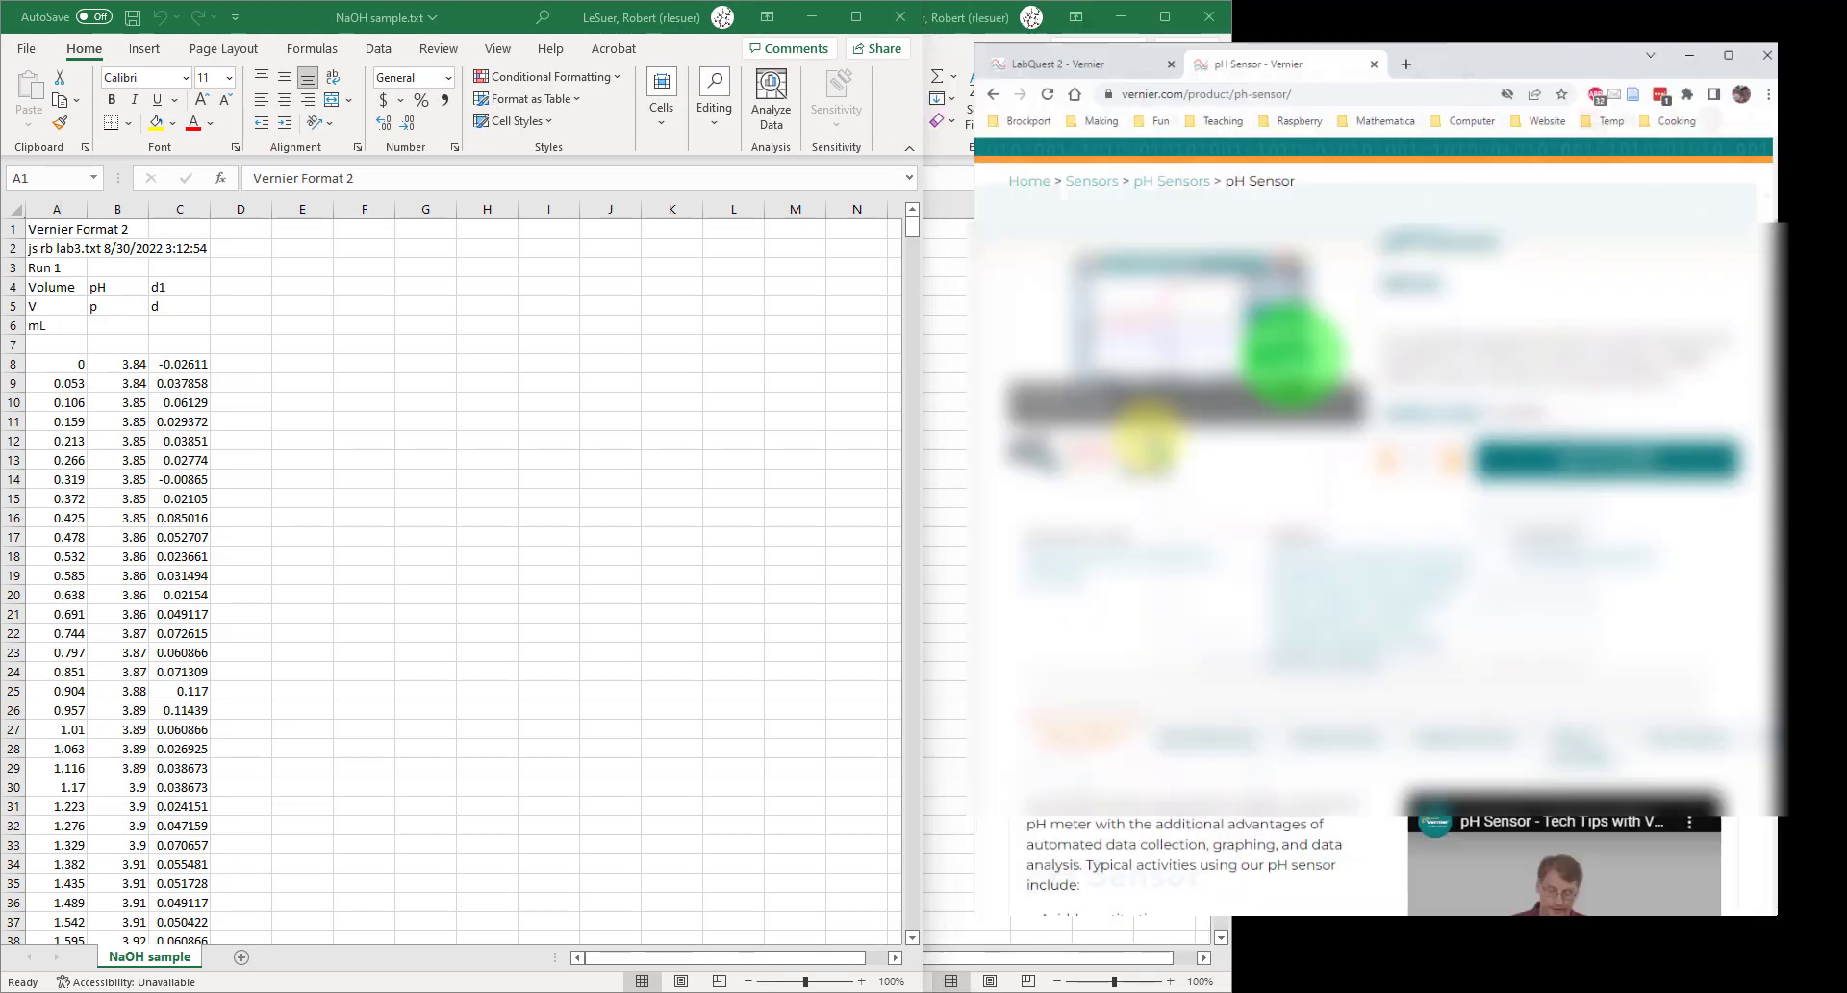
drag(929, 537, 1366, 534)
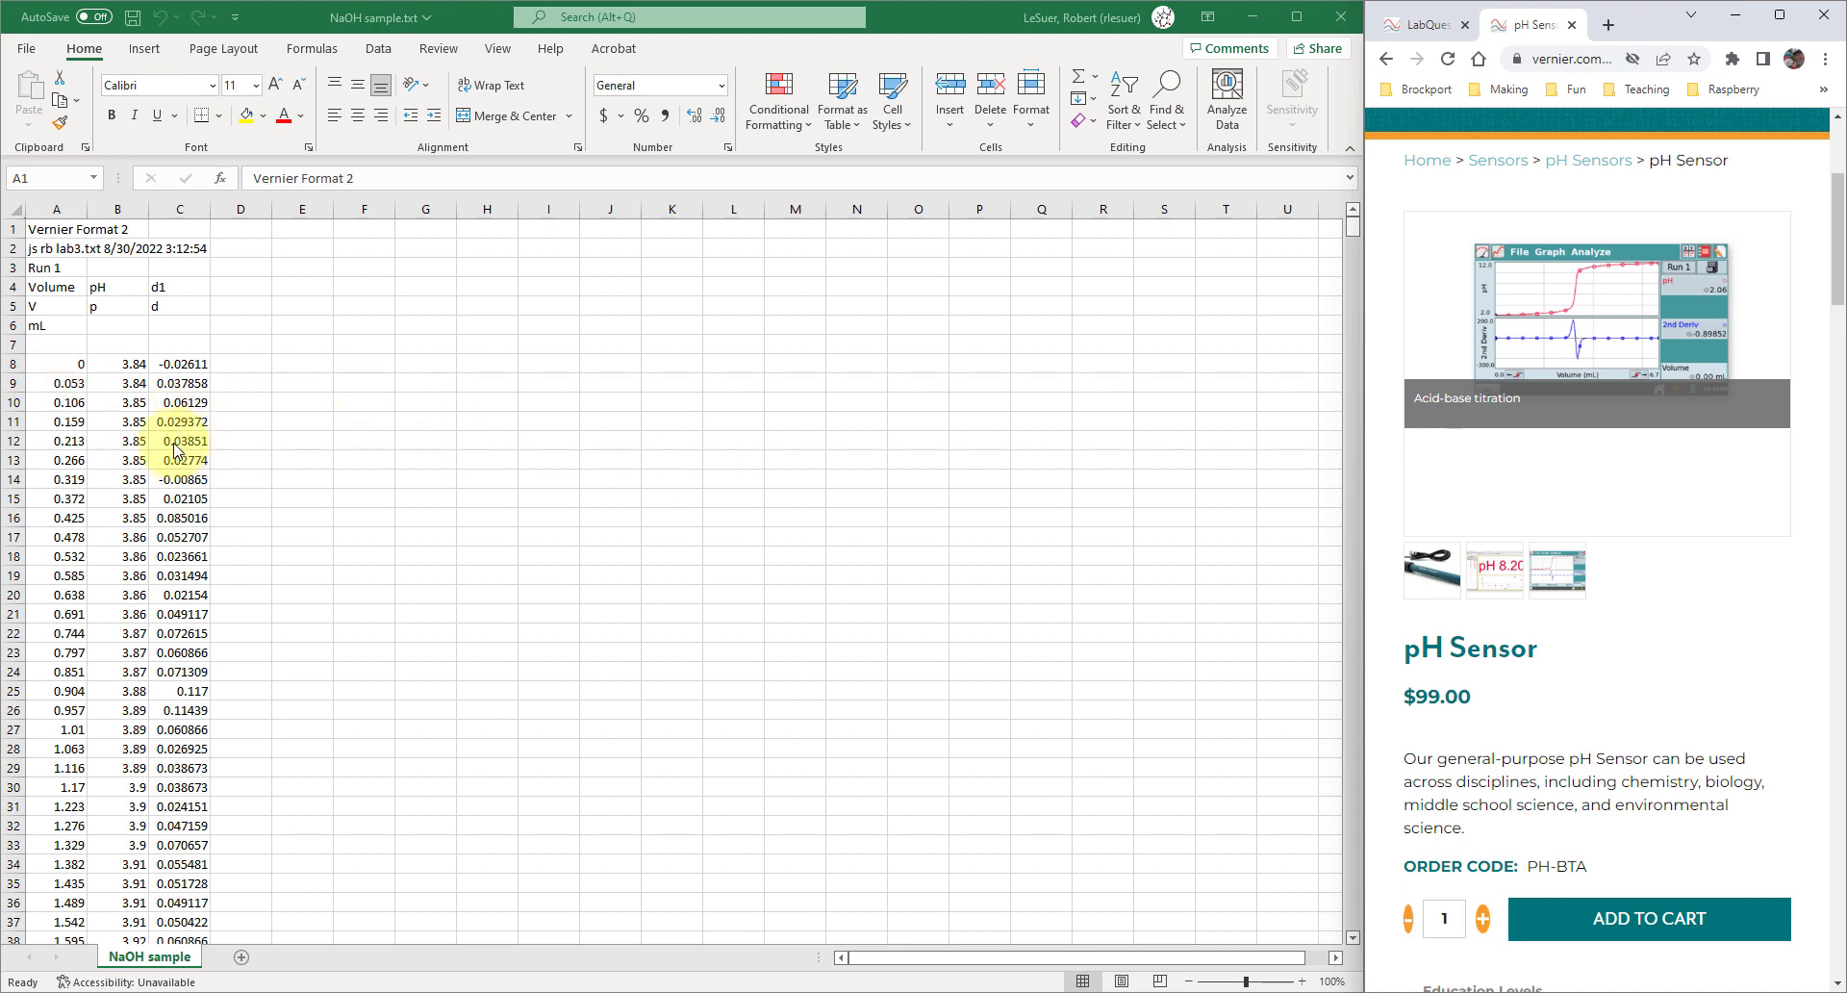
- Copy the whole Run 2 block, A535:C731, and paste it at cell A1 of a new worksheet
click(1352, 231)
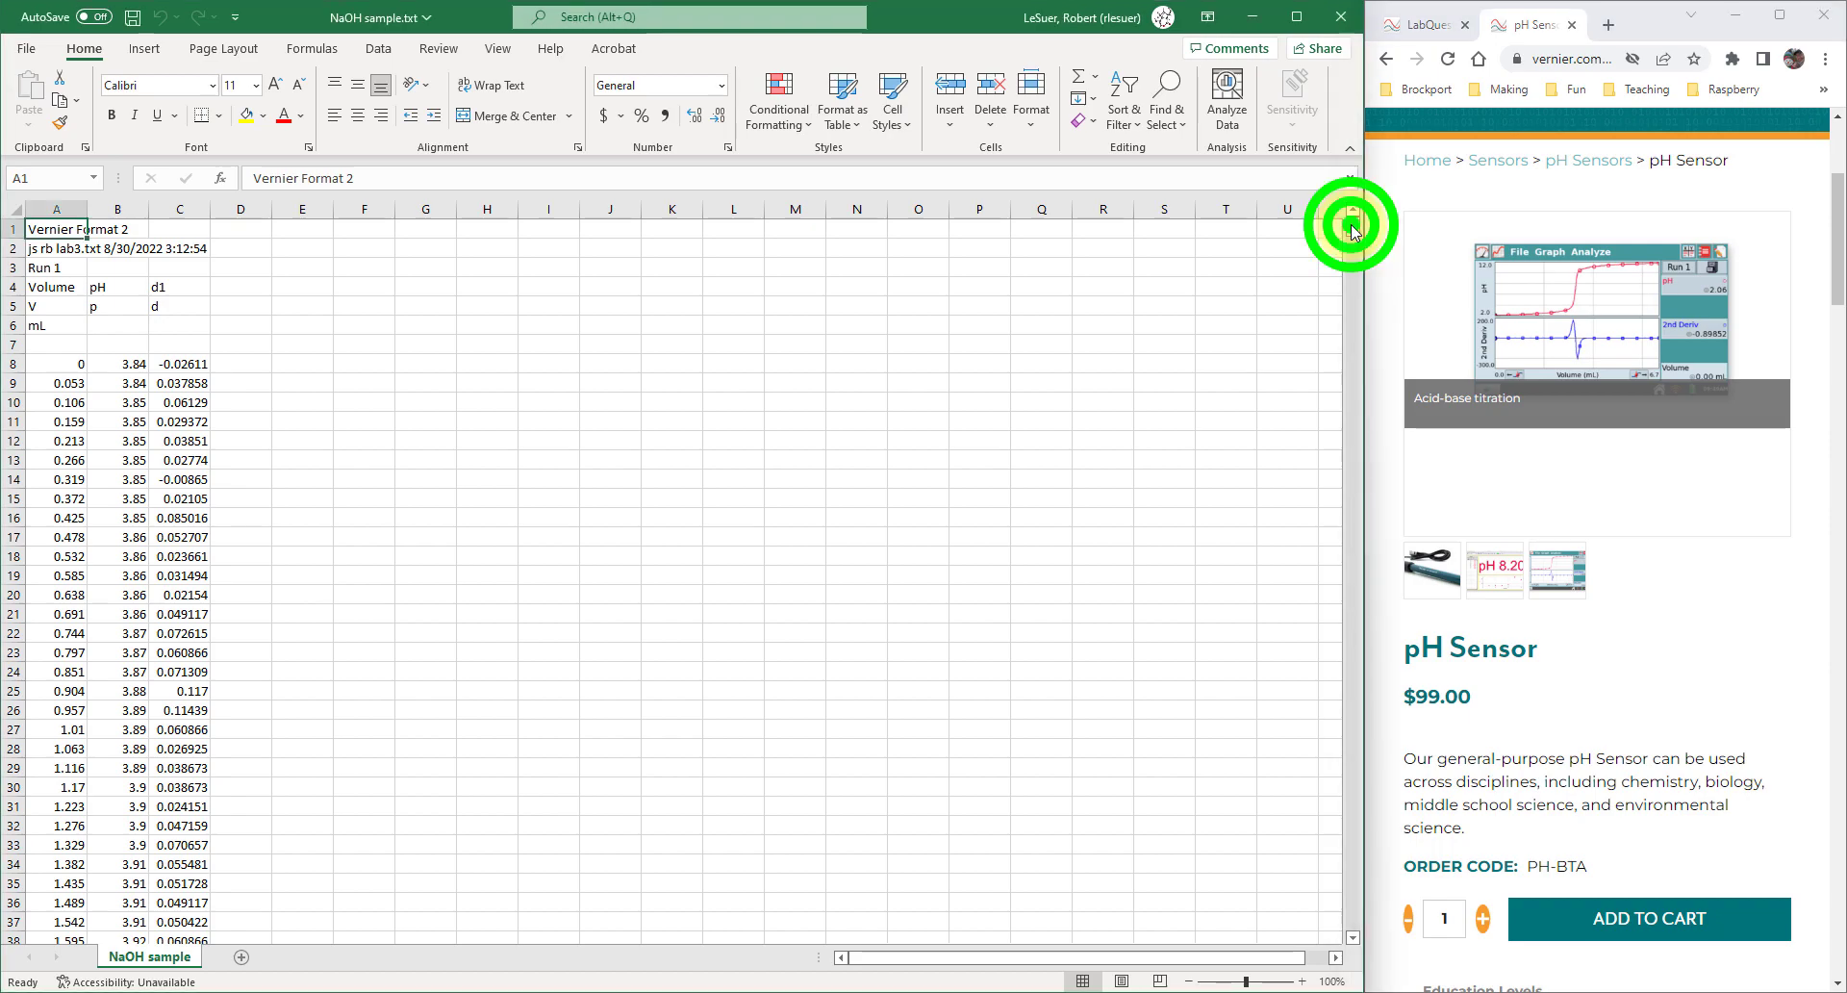
drag(1353, 238, 1335, 899)
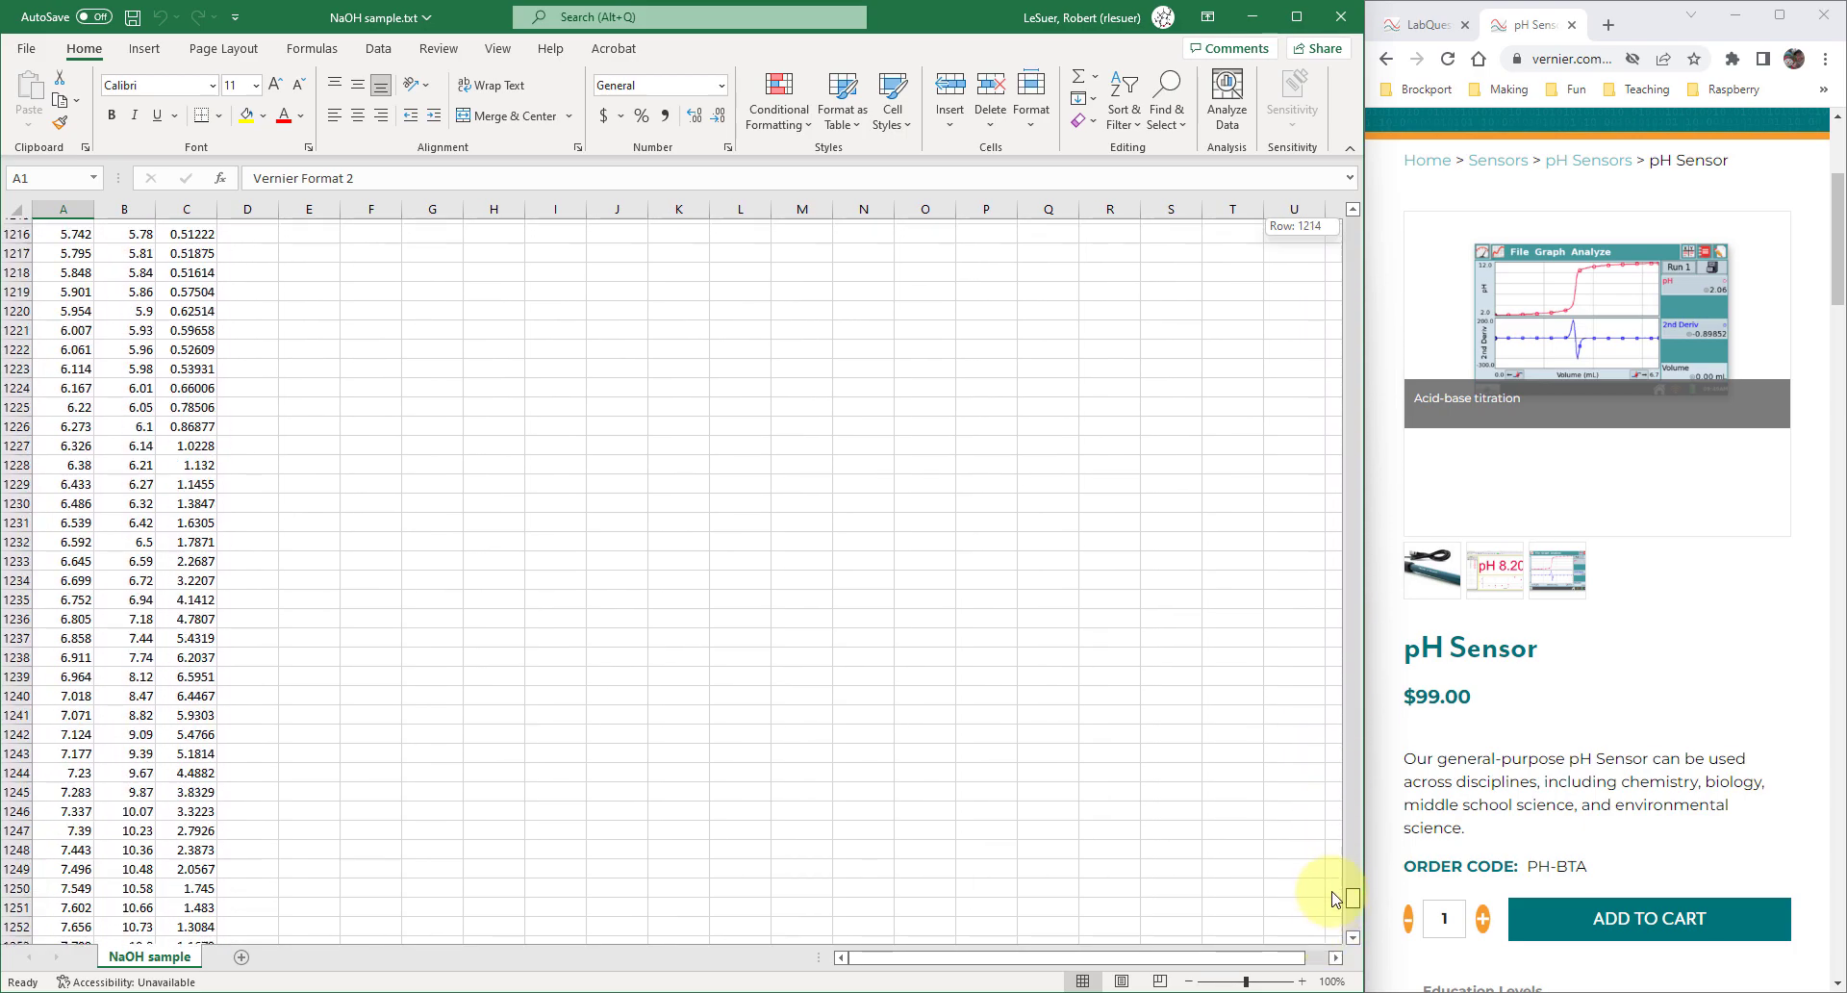
drag(1357, 731, 1359, 235)
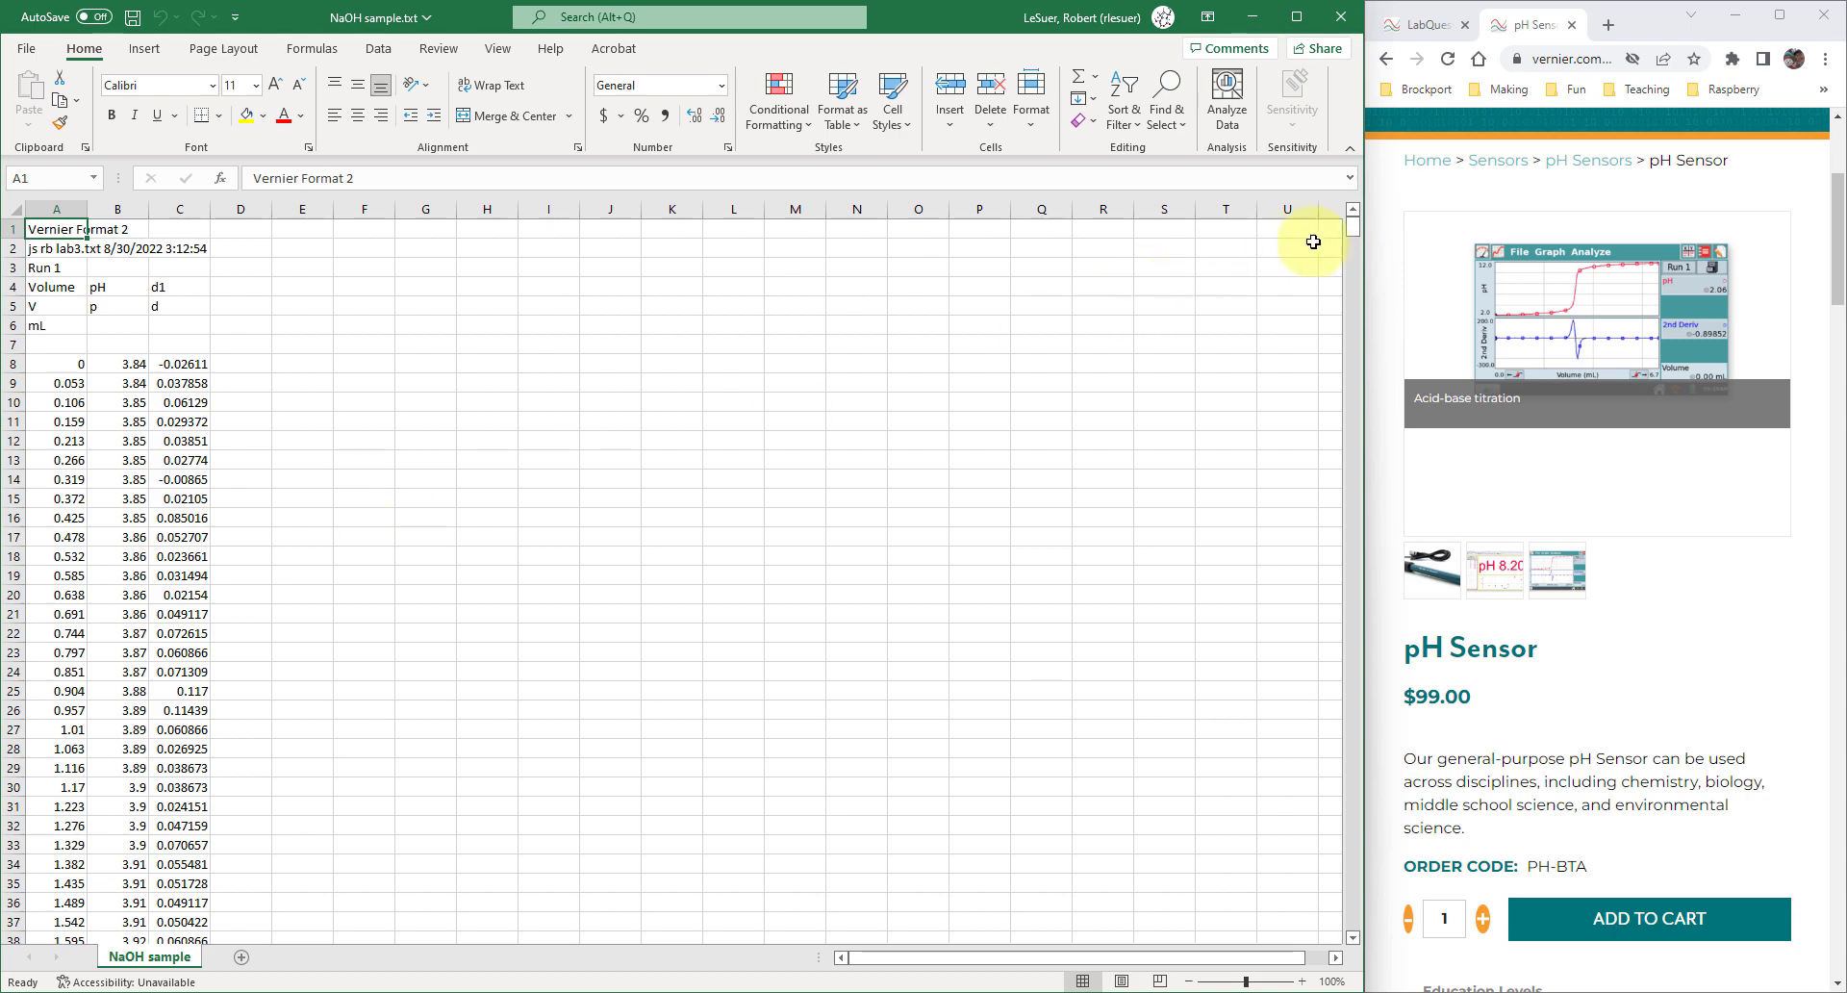
drag(1354, 238, 1310, 514)
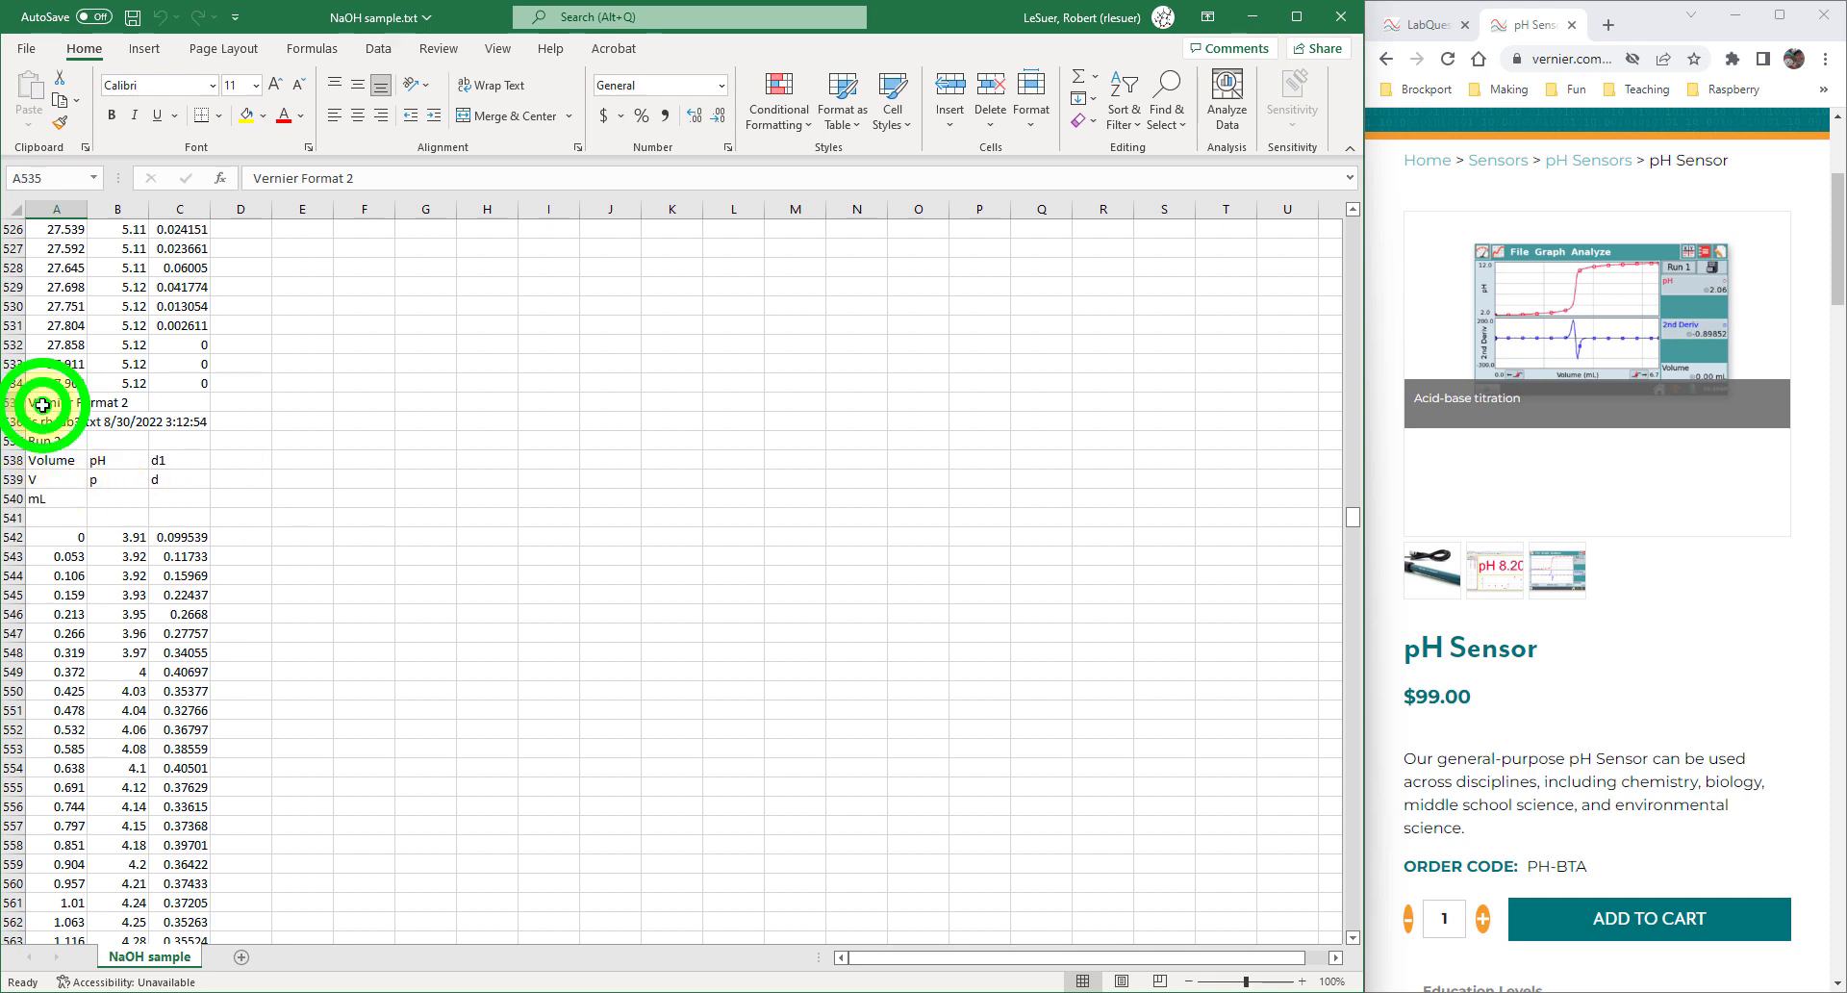
drag(43, 405, 181, 354)
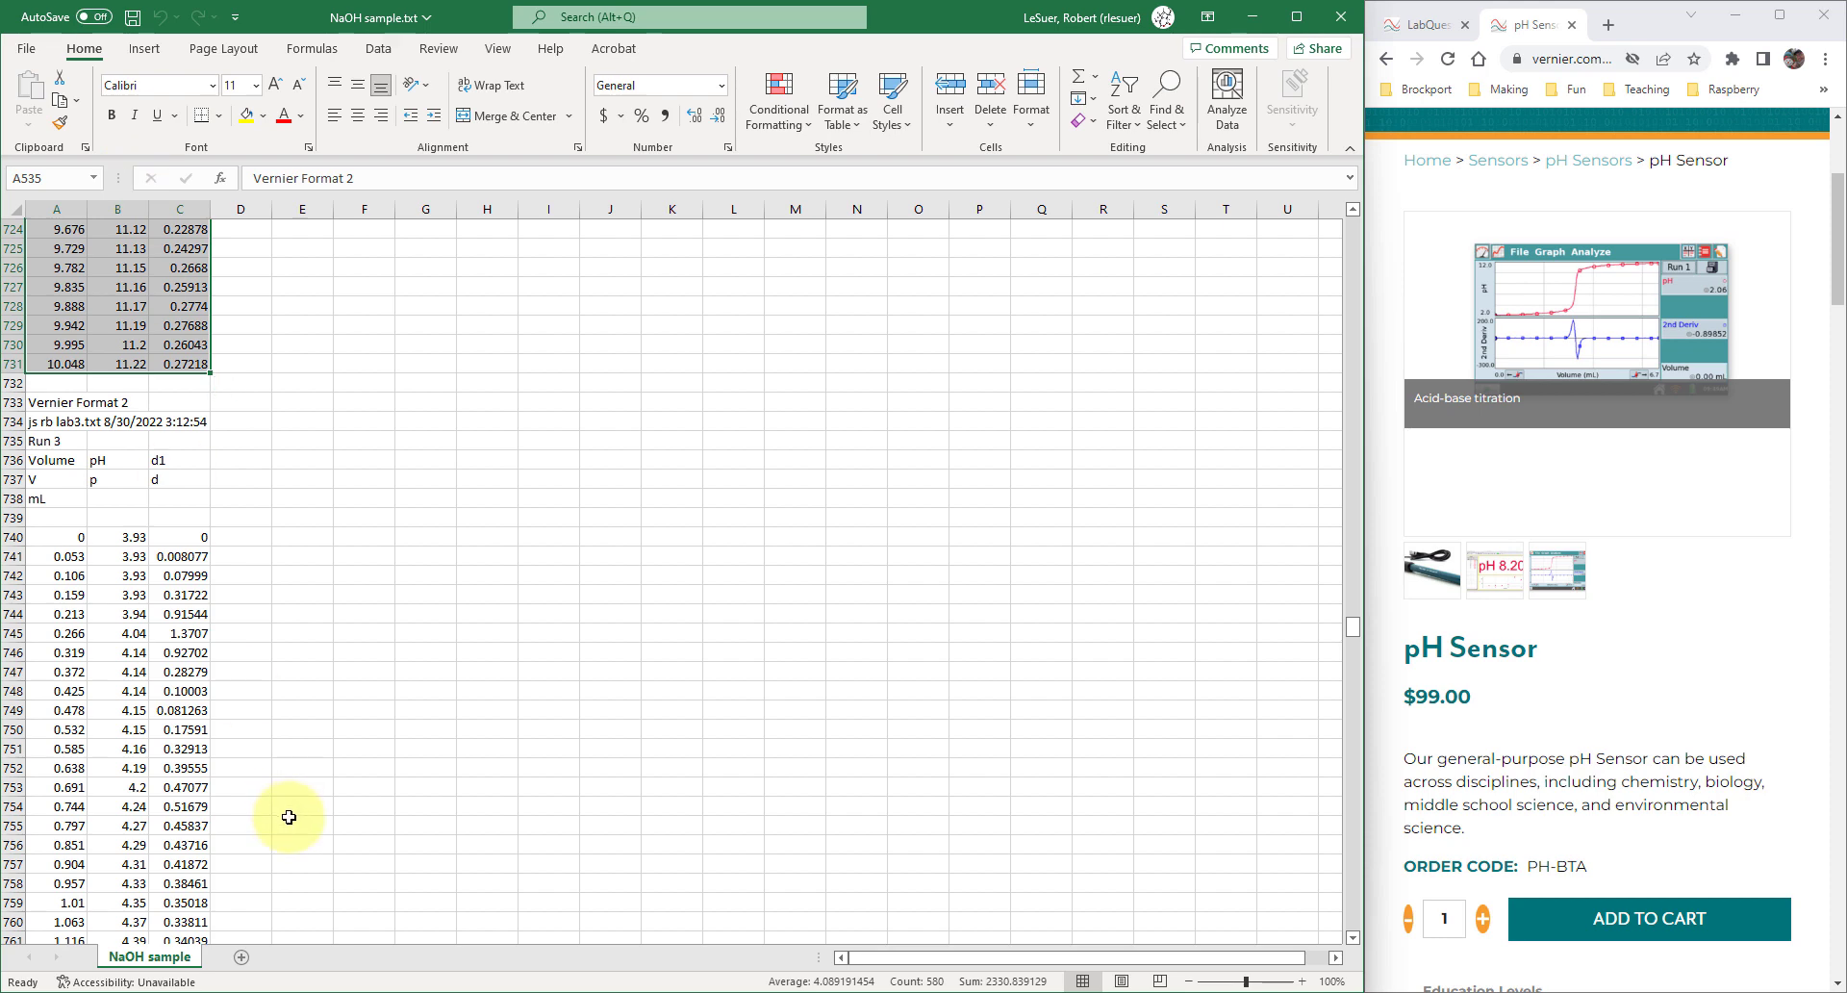
key(ctrl+c)
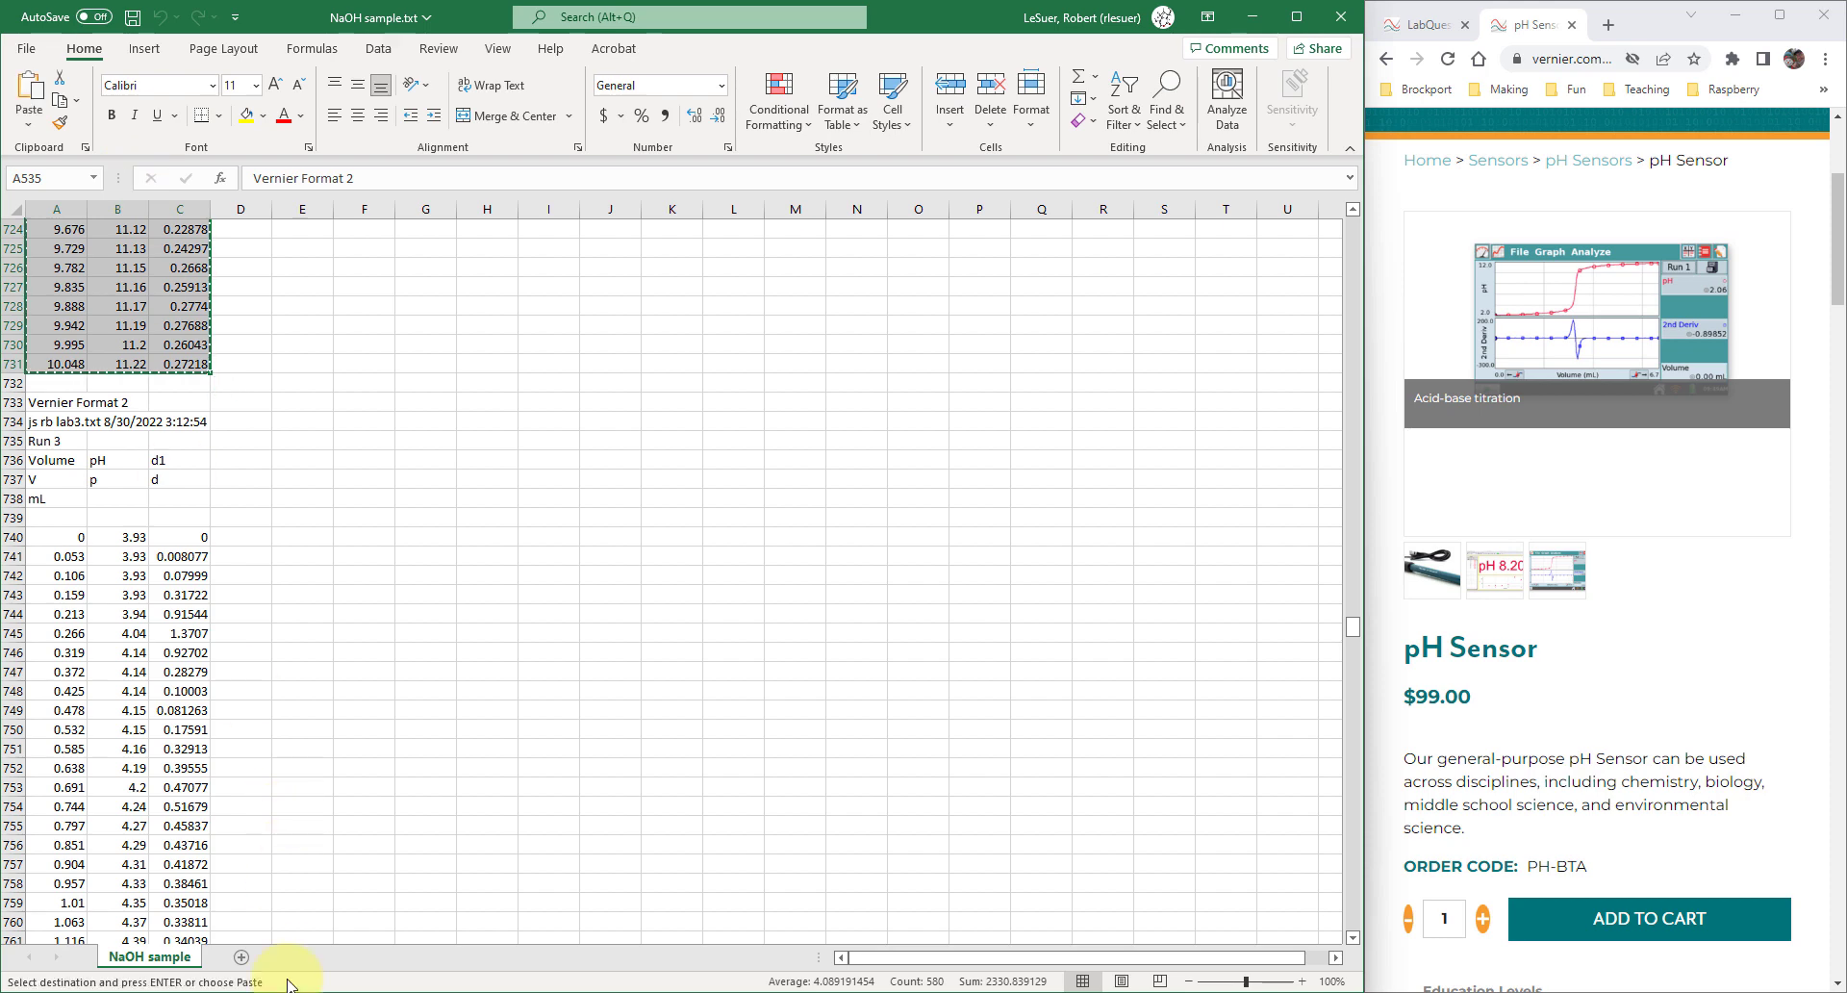
click(241, 958)
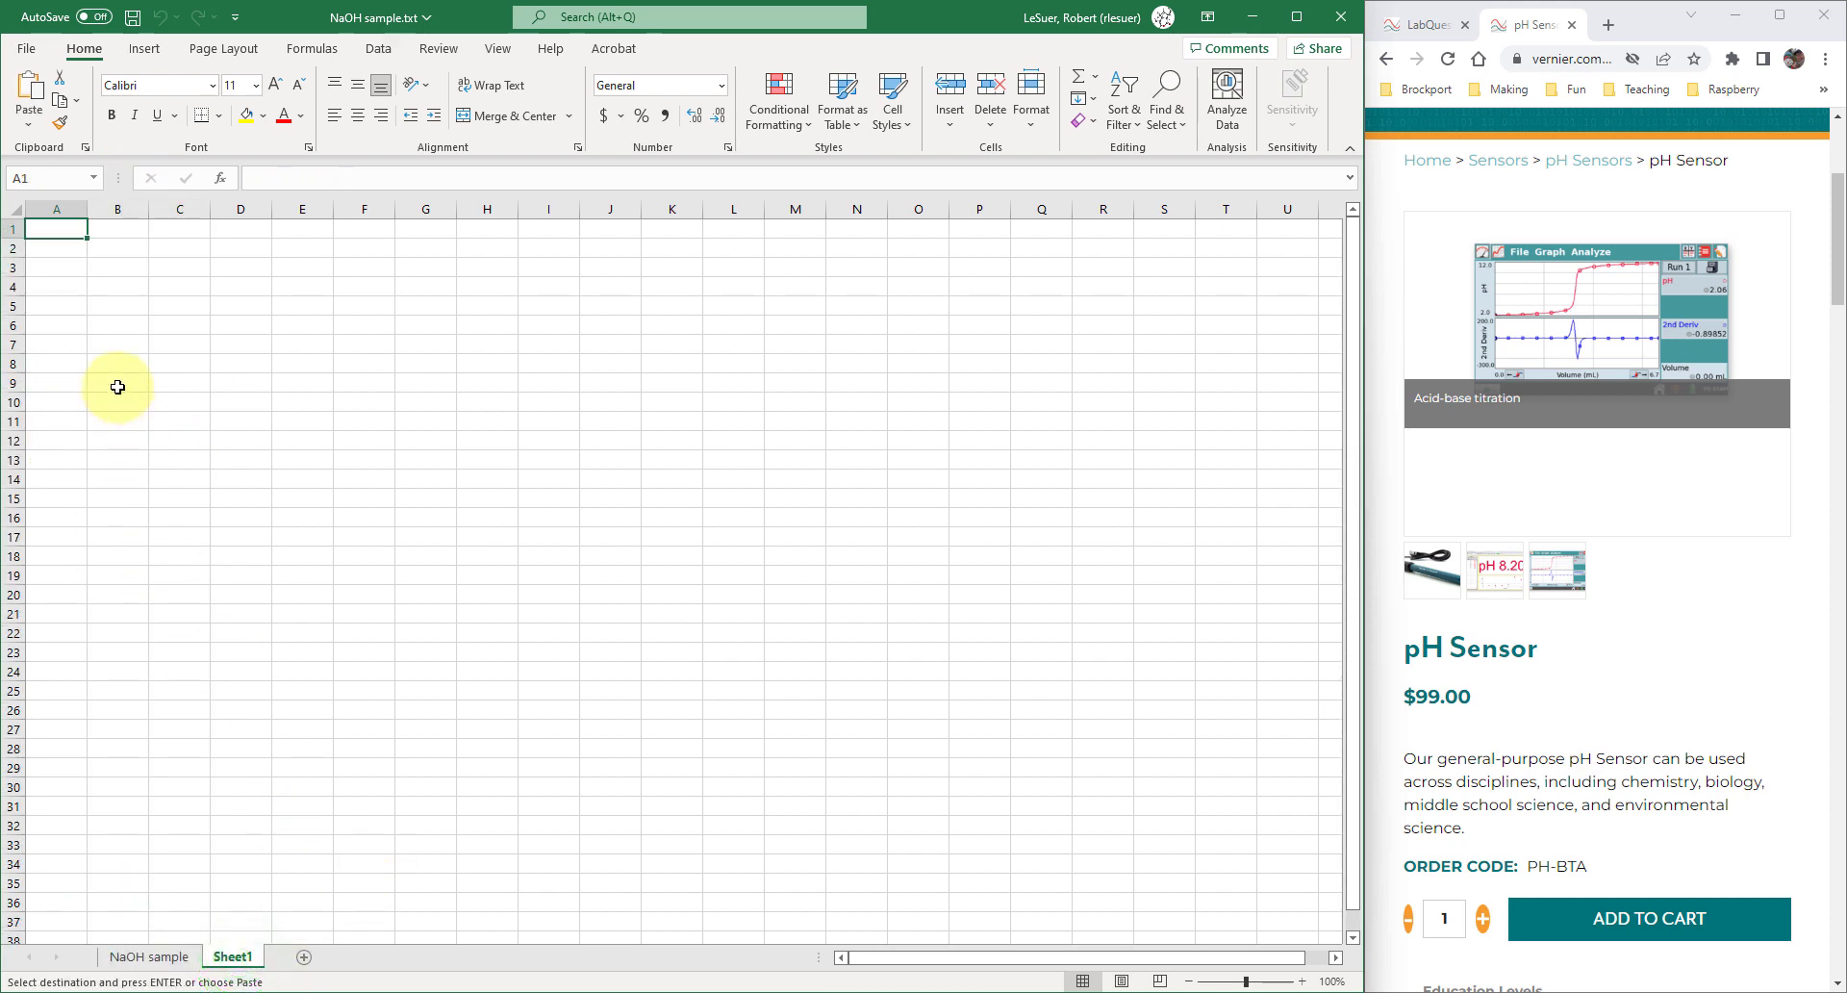
key(ctrl+v)
click(326, 358)
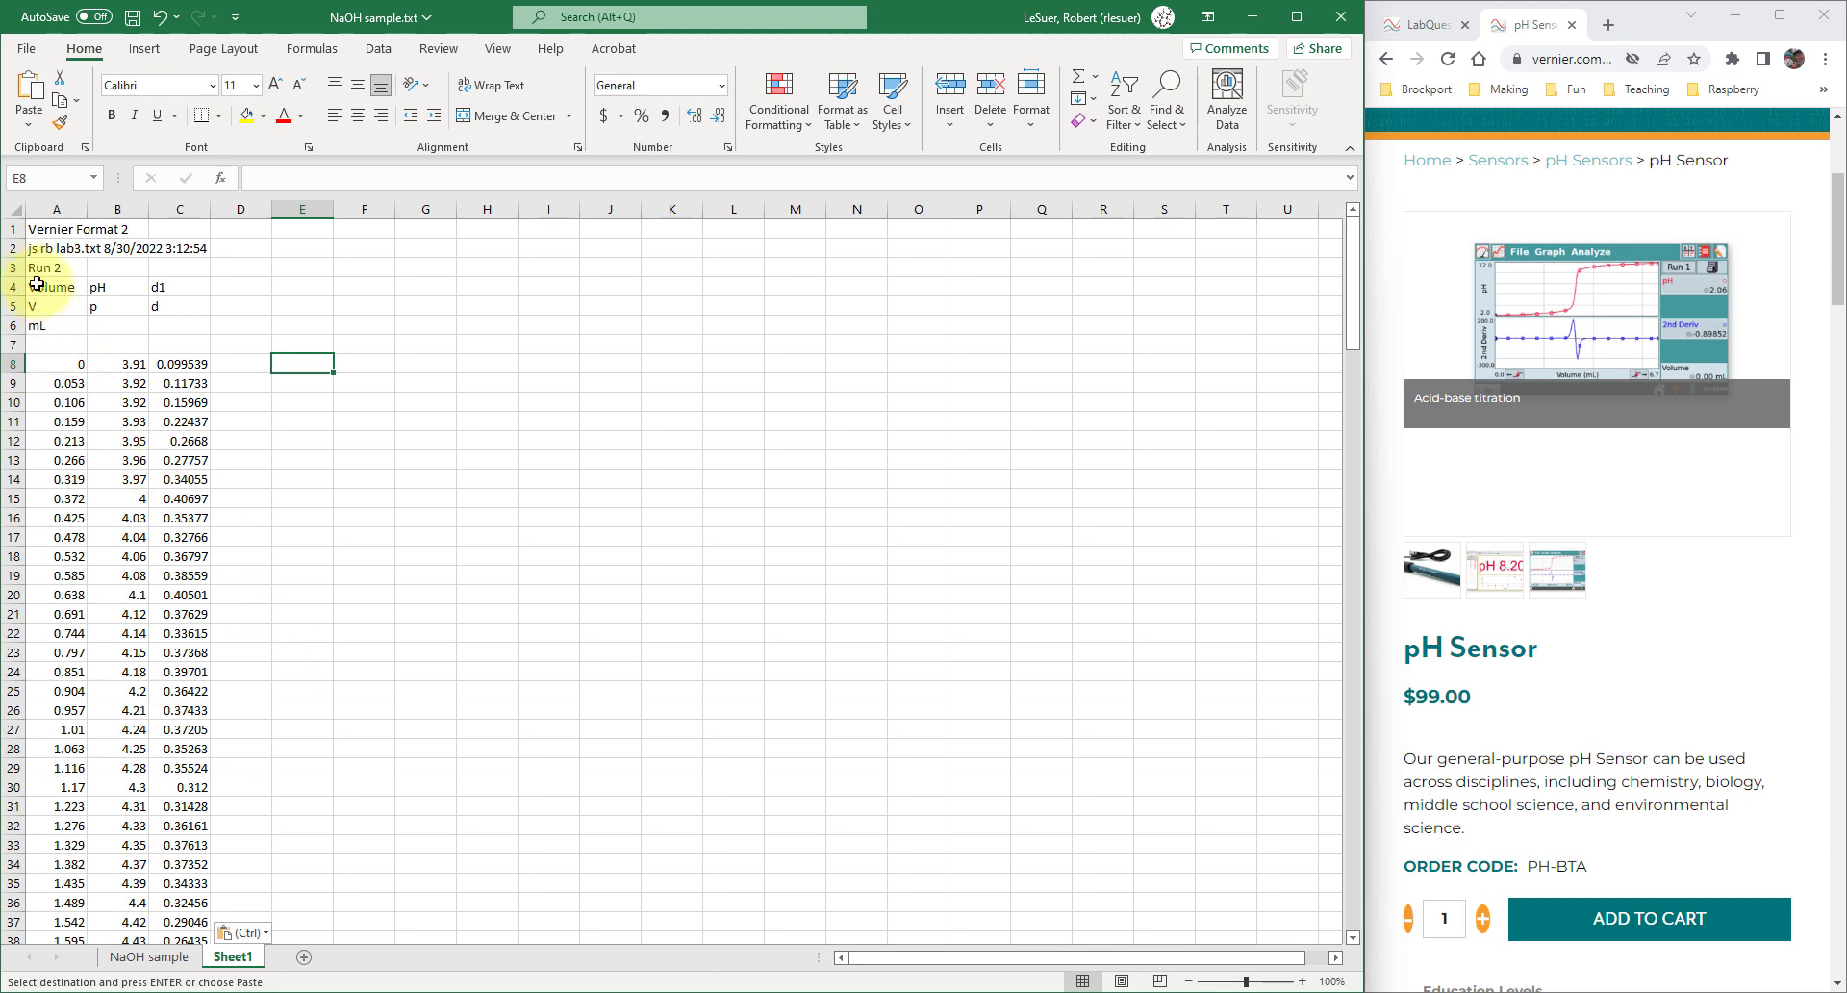
- Delete the three rows above the Volume, pH and d1 headers, and the three rows between those headers and the first data row
drag(9, 229, 9, 267)
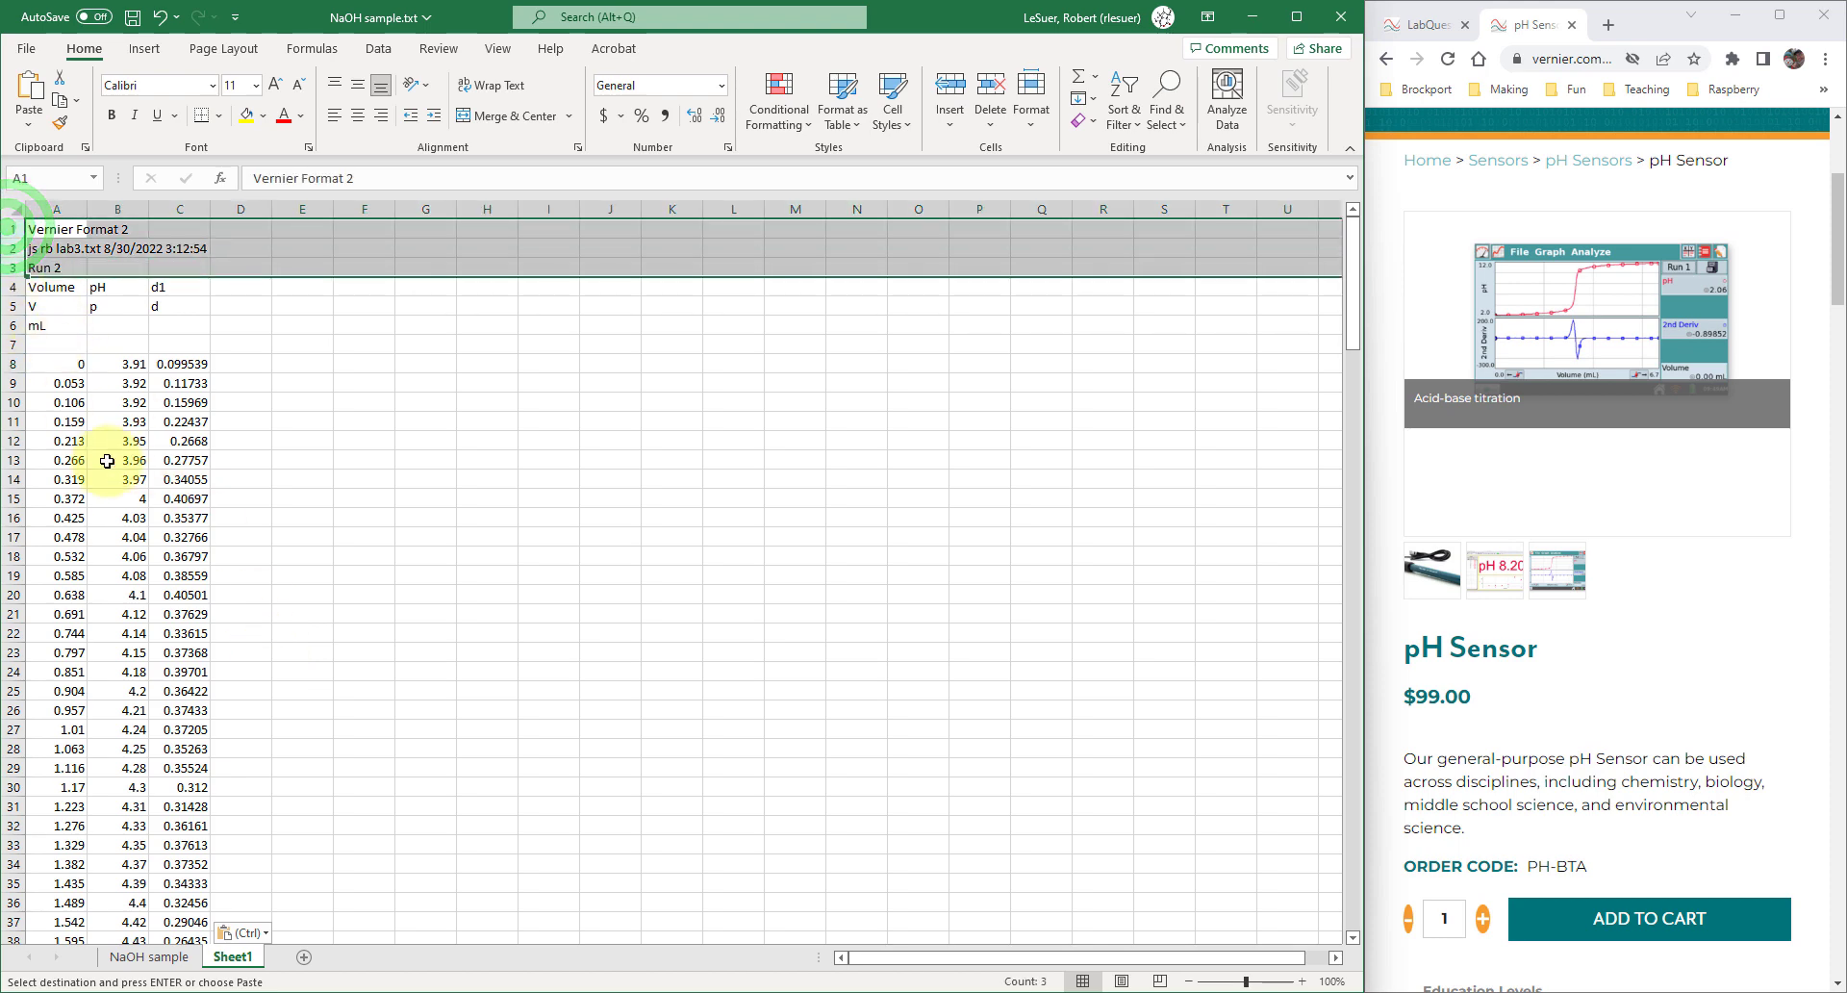
right_click(11, 267)
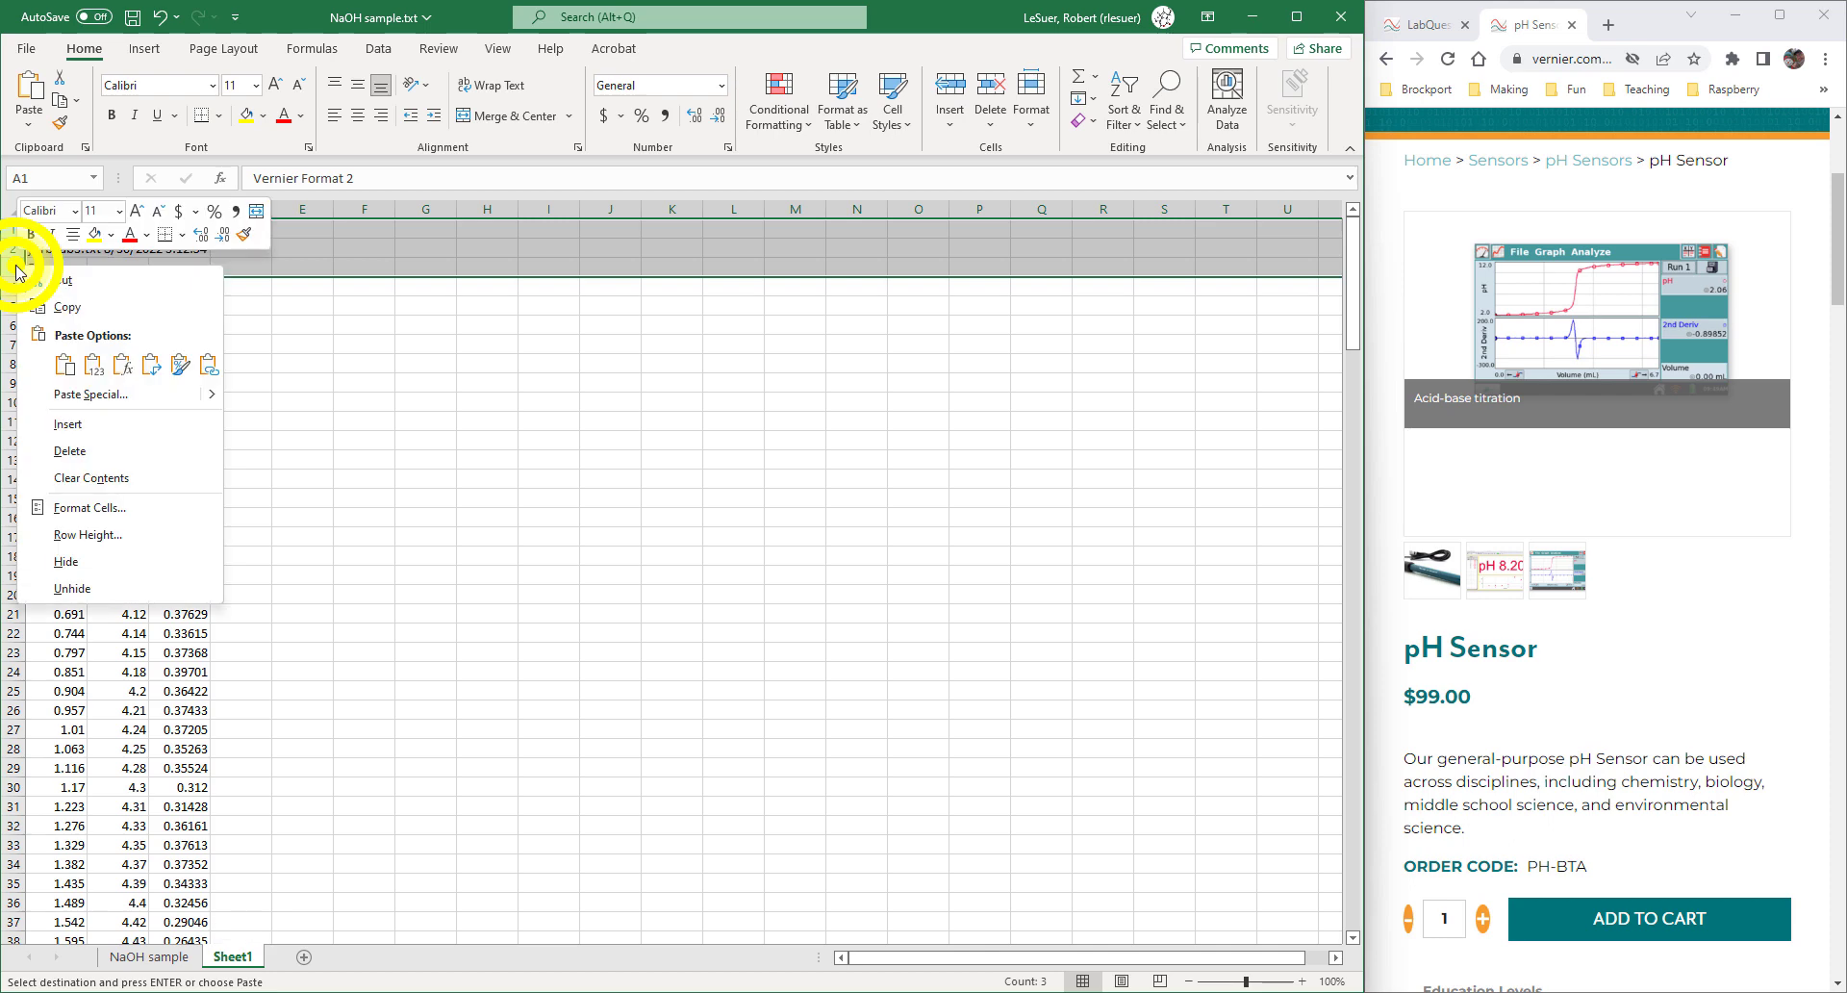
click(67, 448)
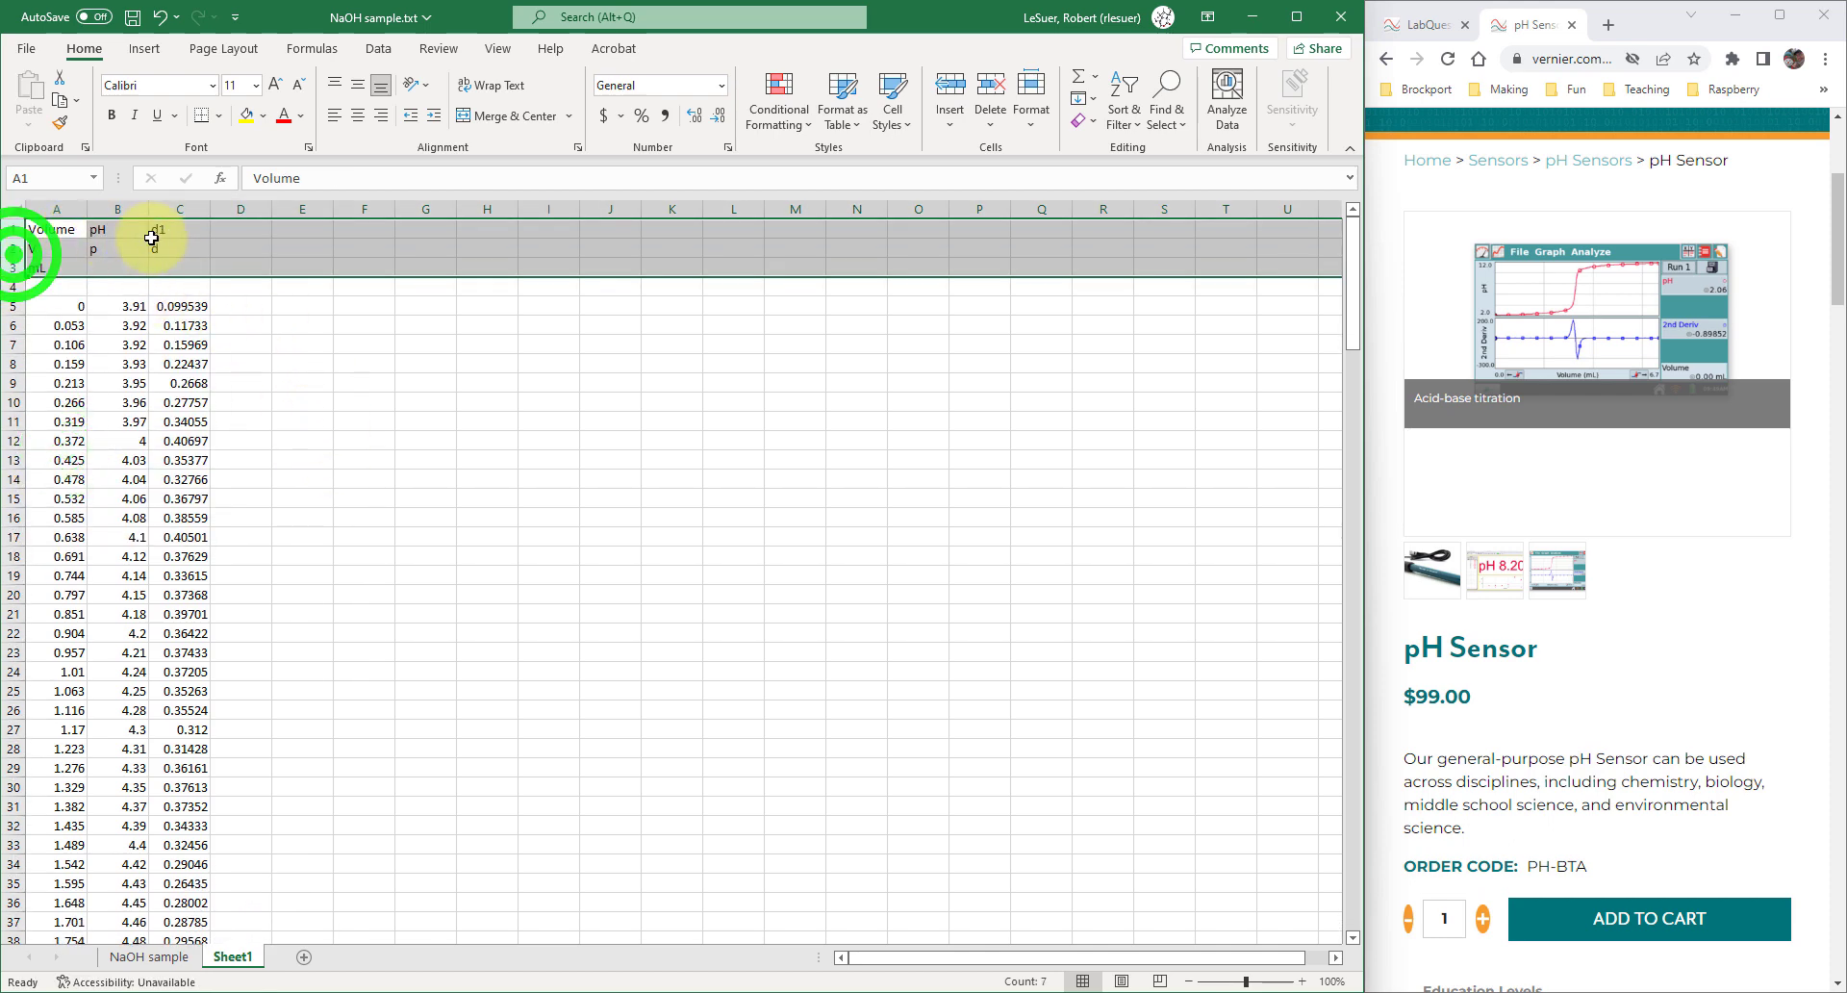
drag(5, 248, 10, 281)
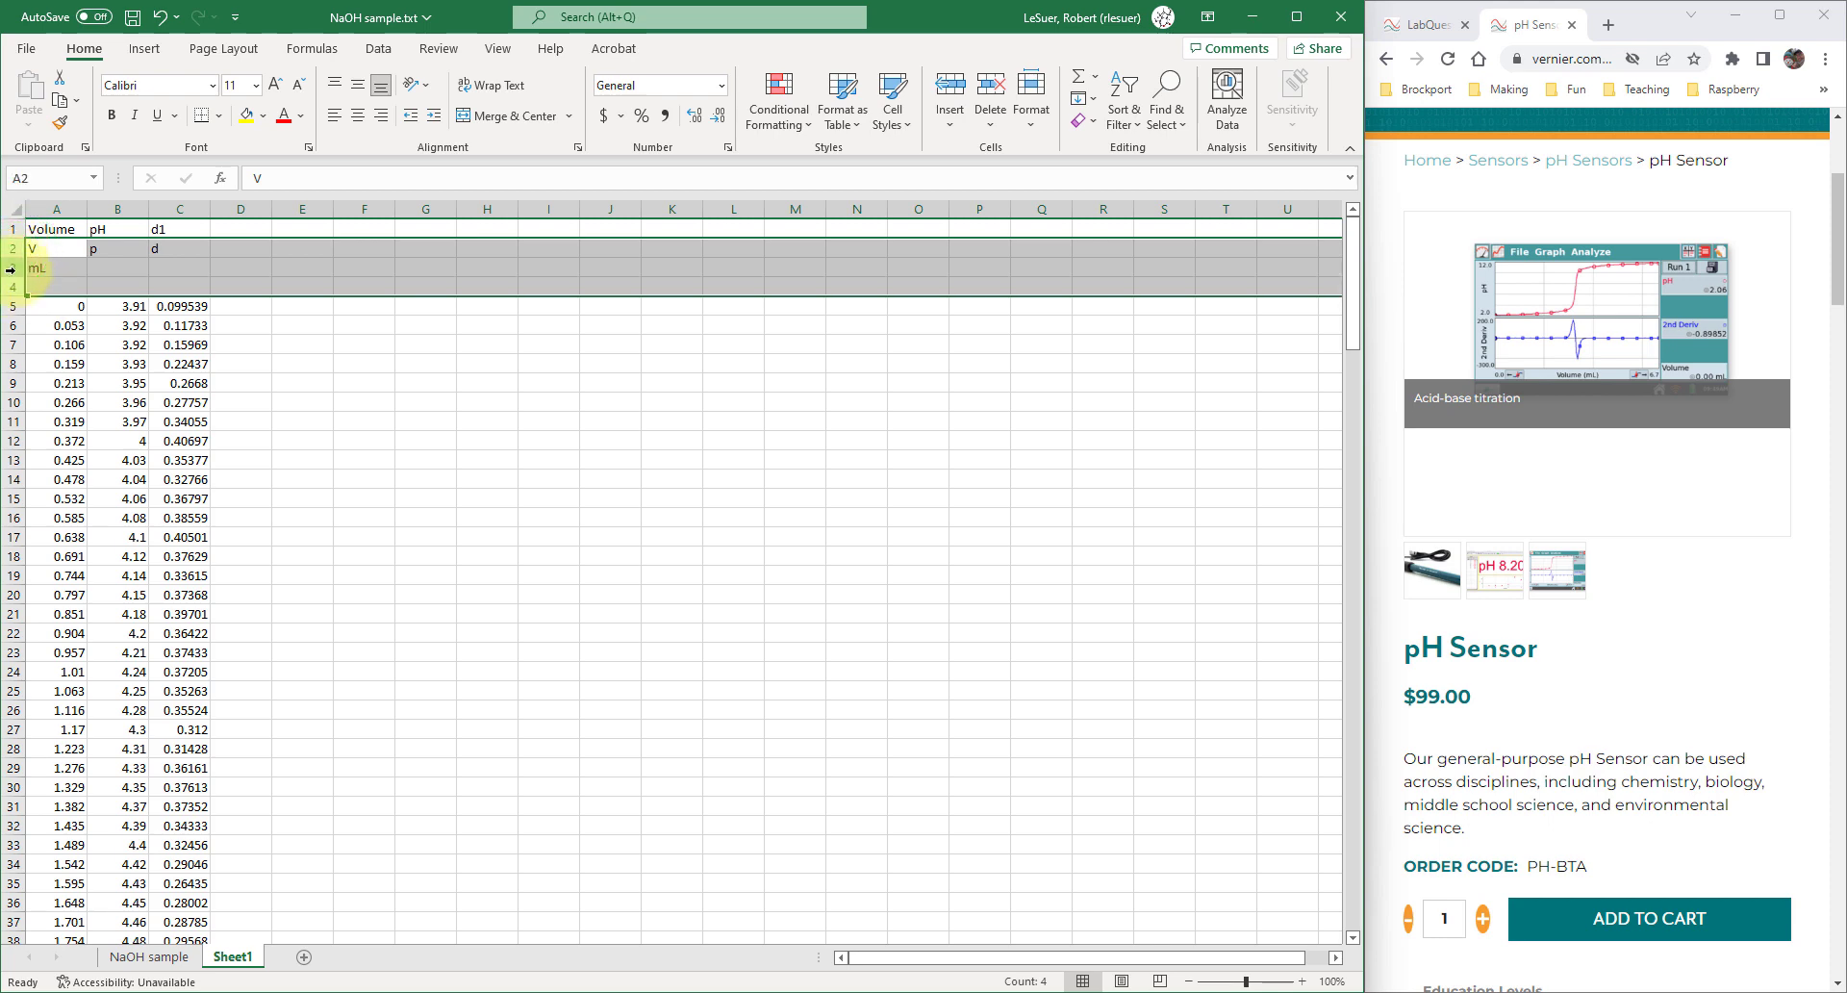
right_click(6, 270)
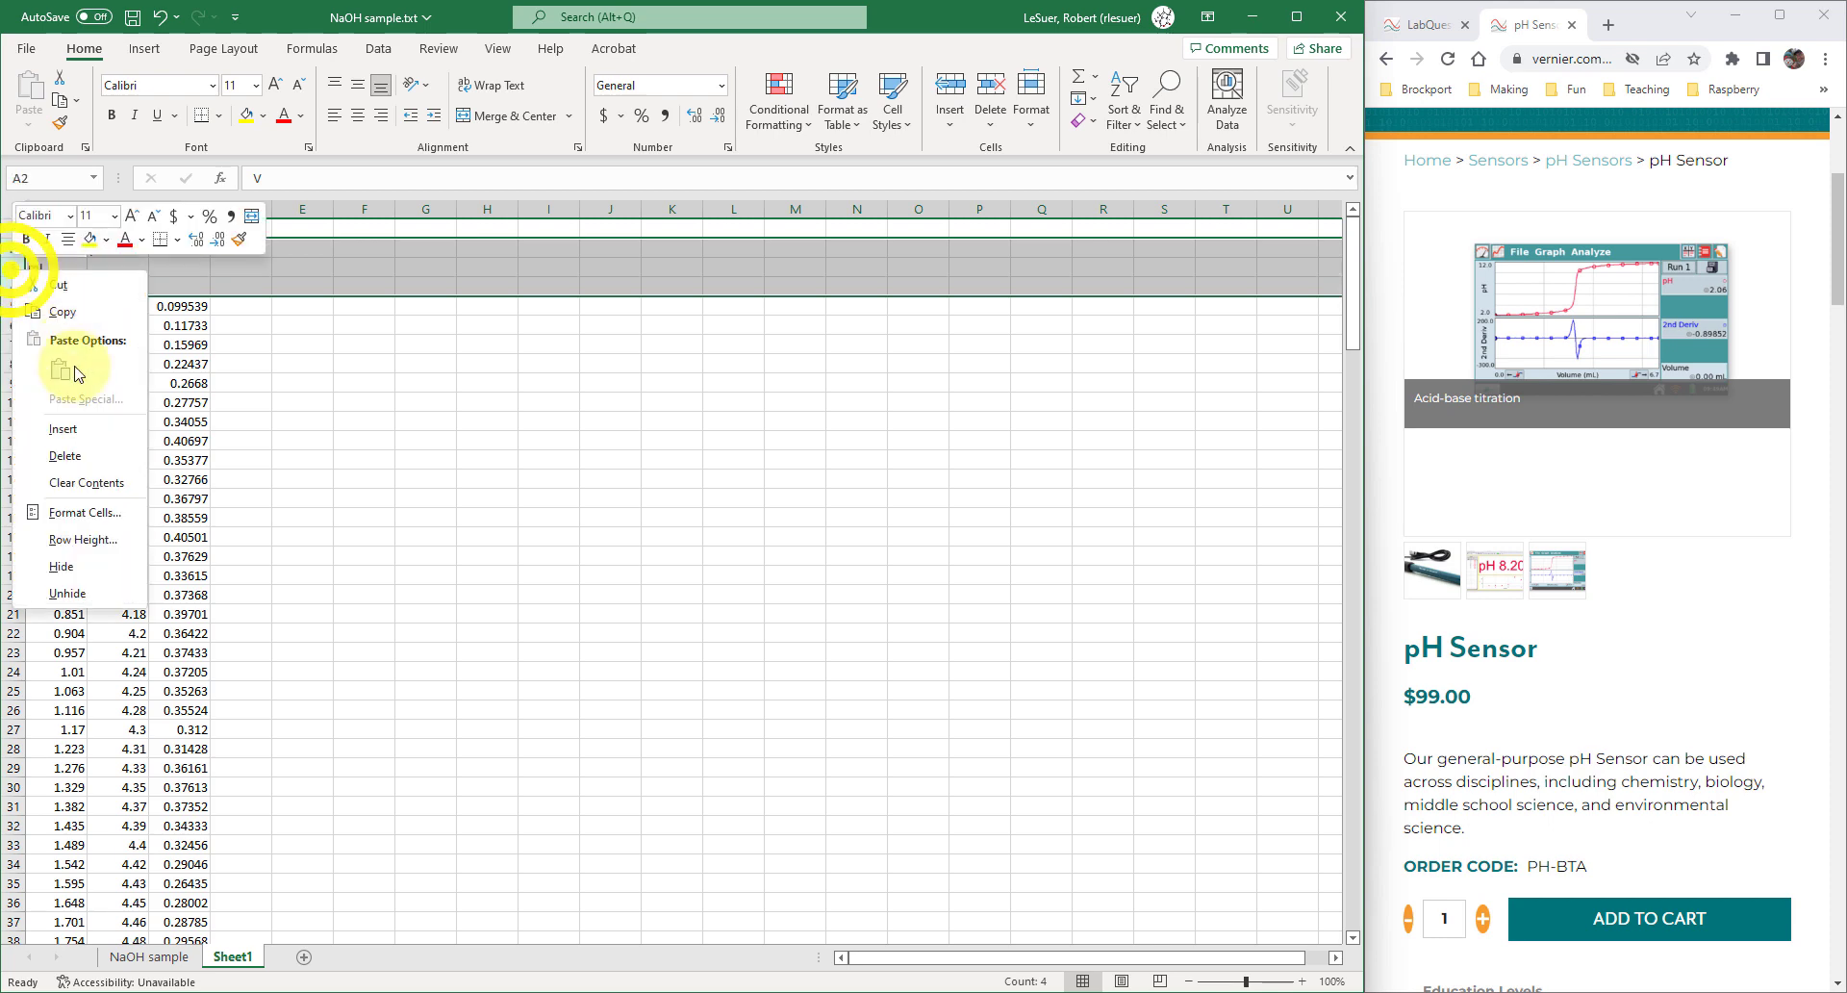
click(74, 465)
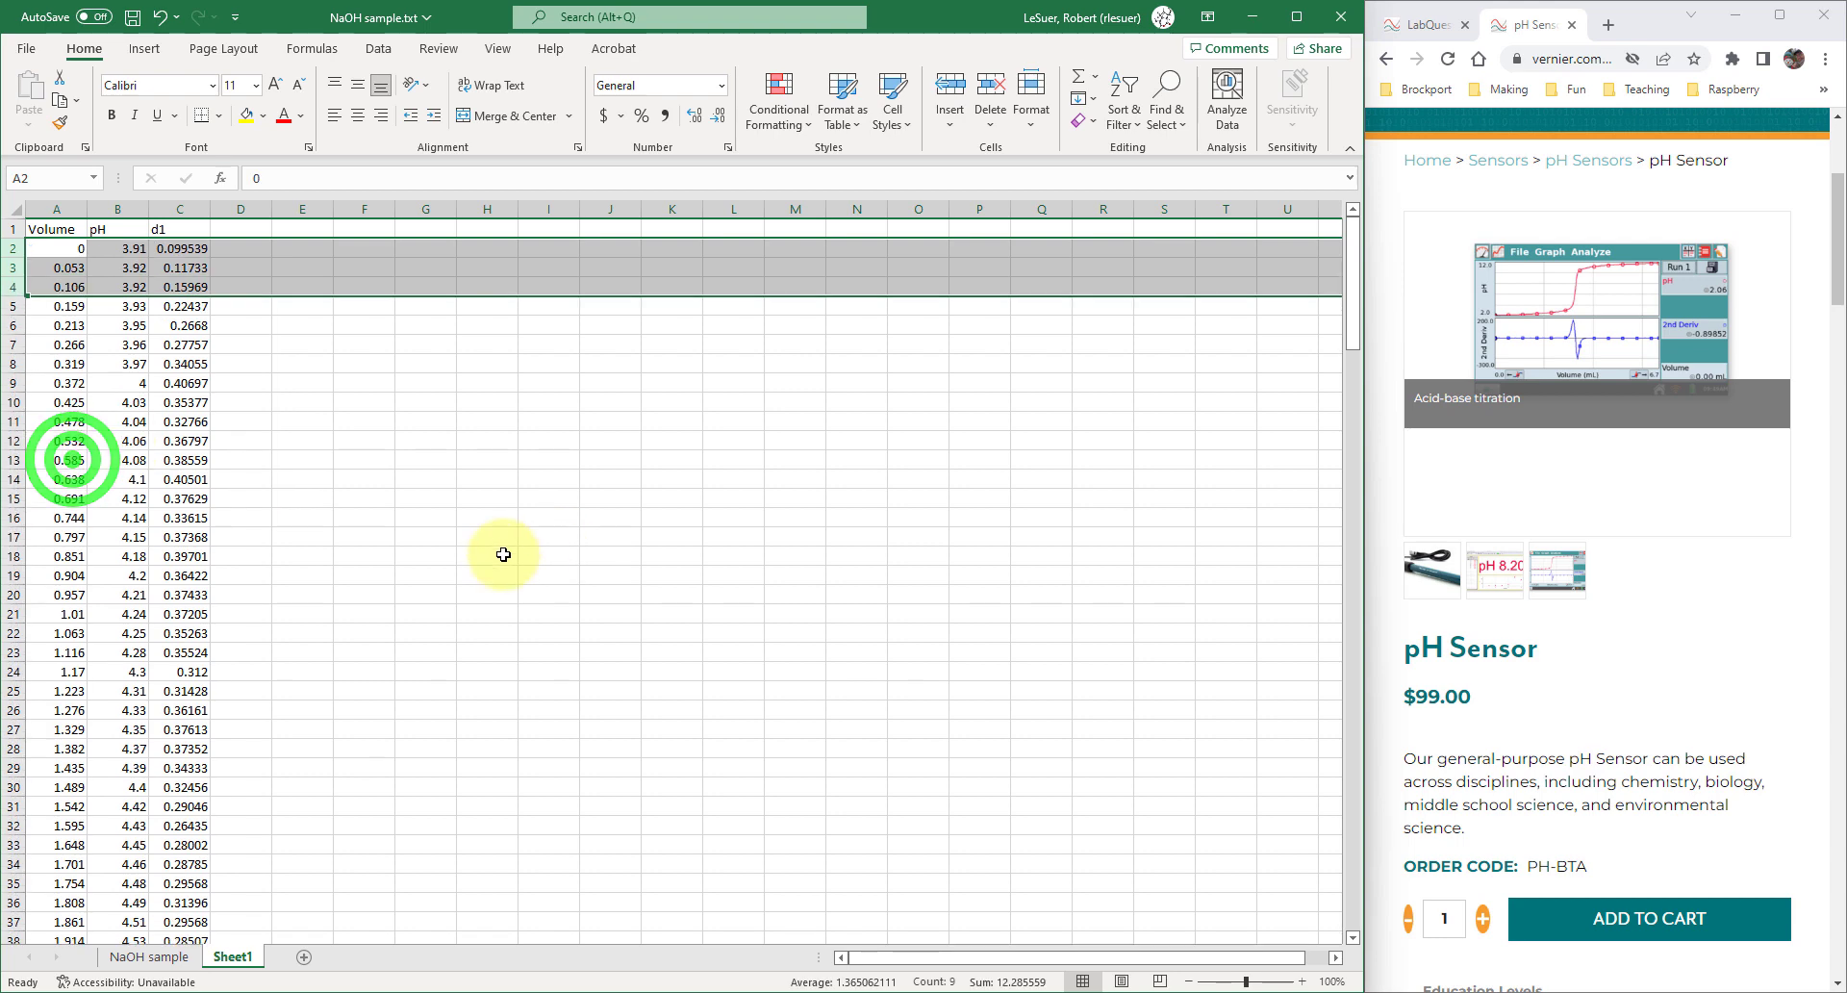
click(414, 546)
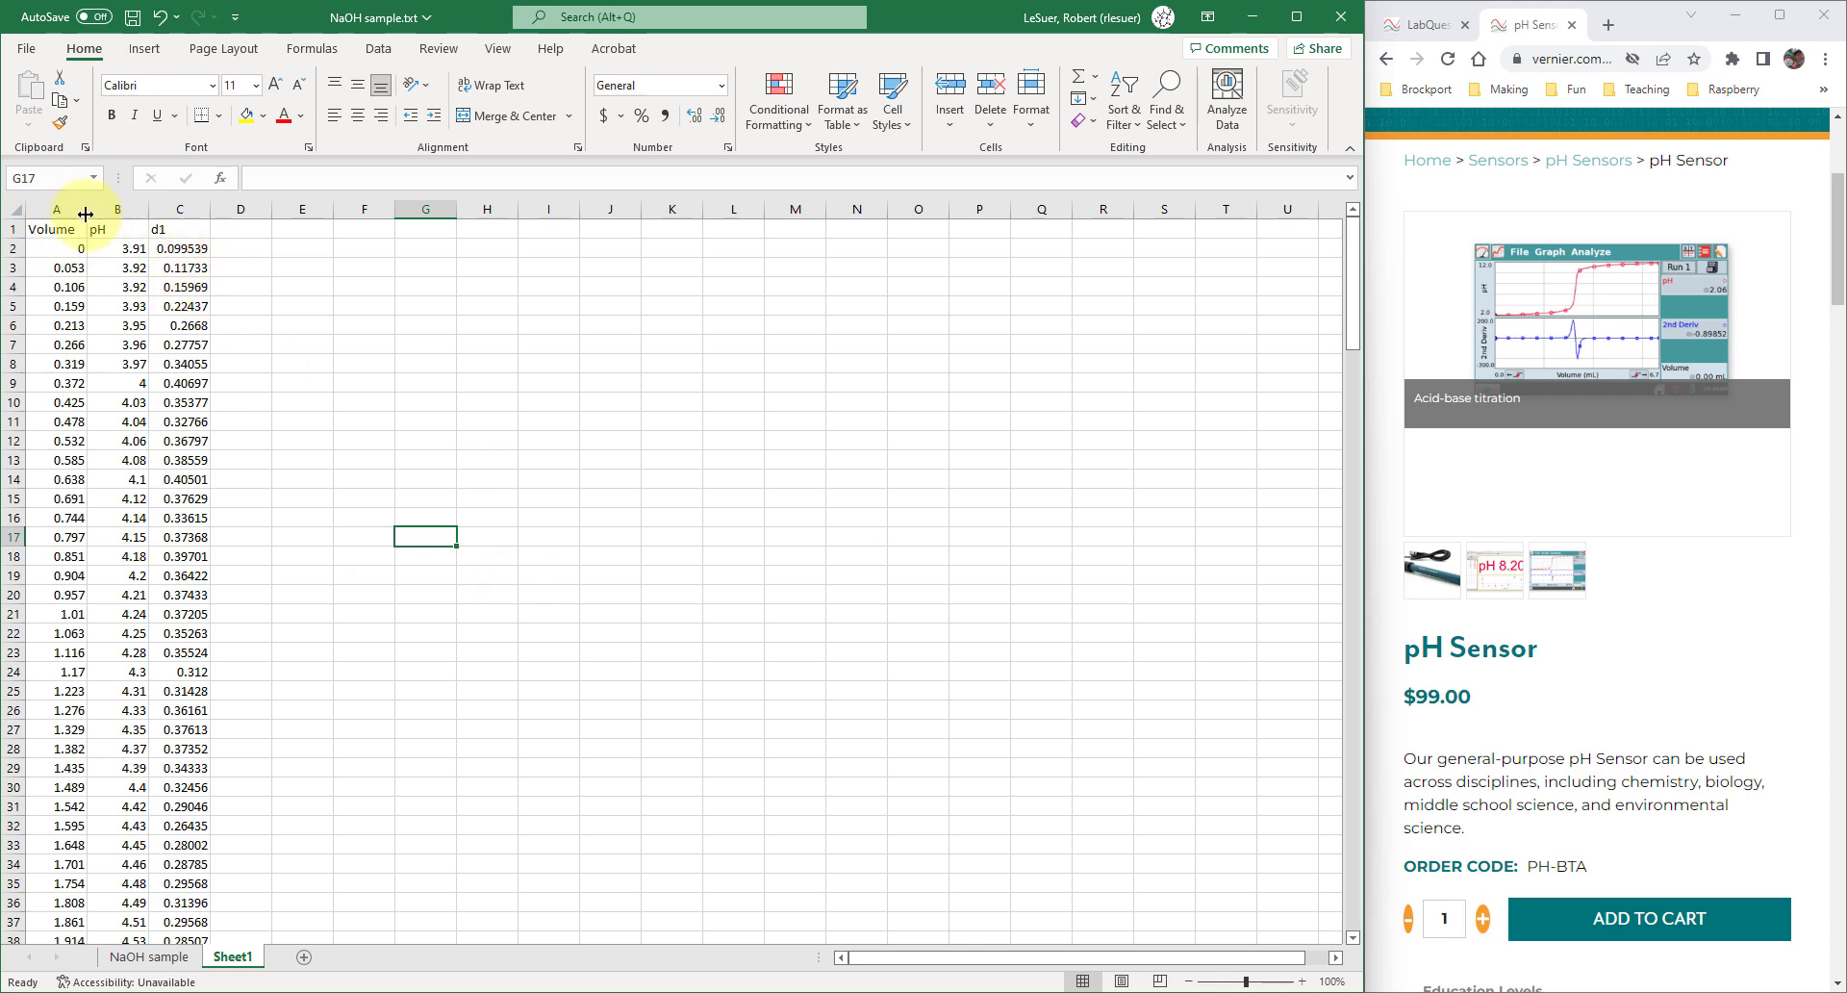
- Insert a scatter chart with smooth lines and no markers from the Volume, pH and d1 columns A to C
drag(53, 209, 182, 209)
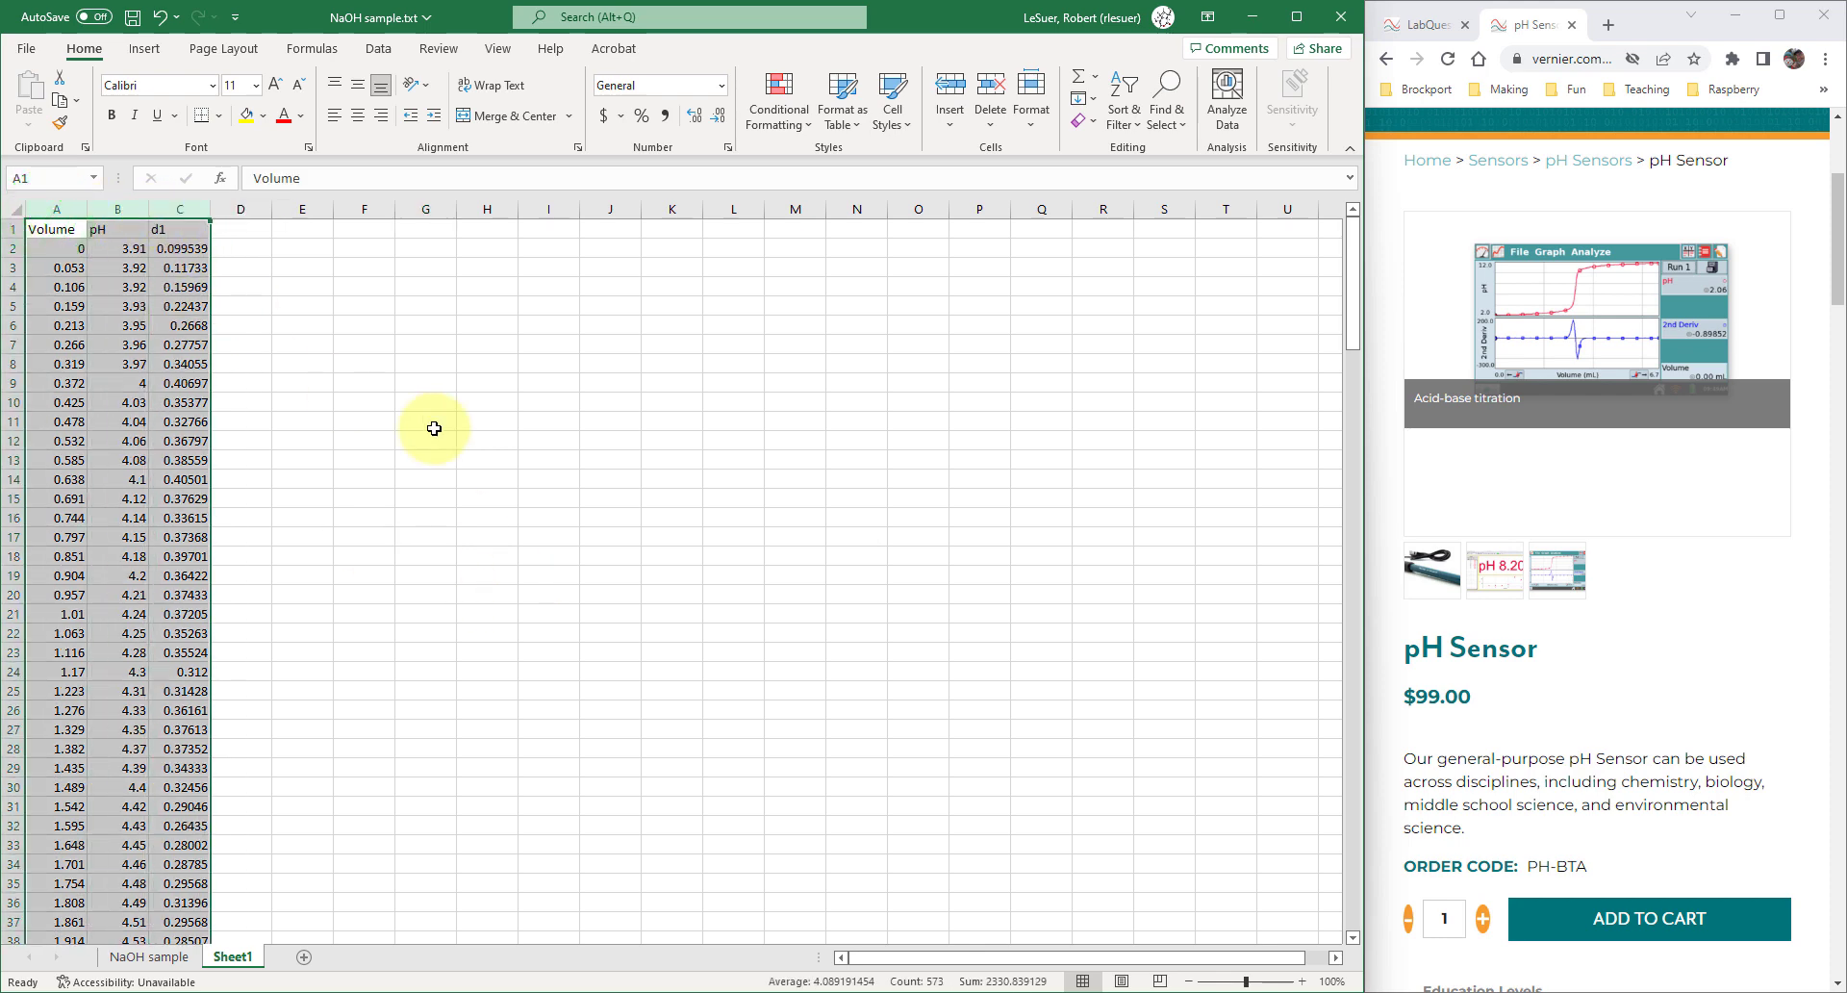
click(144, 49)
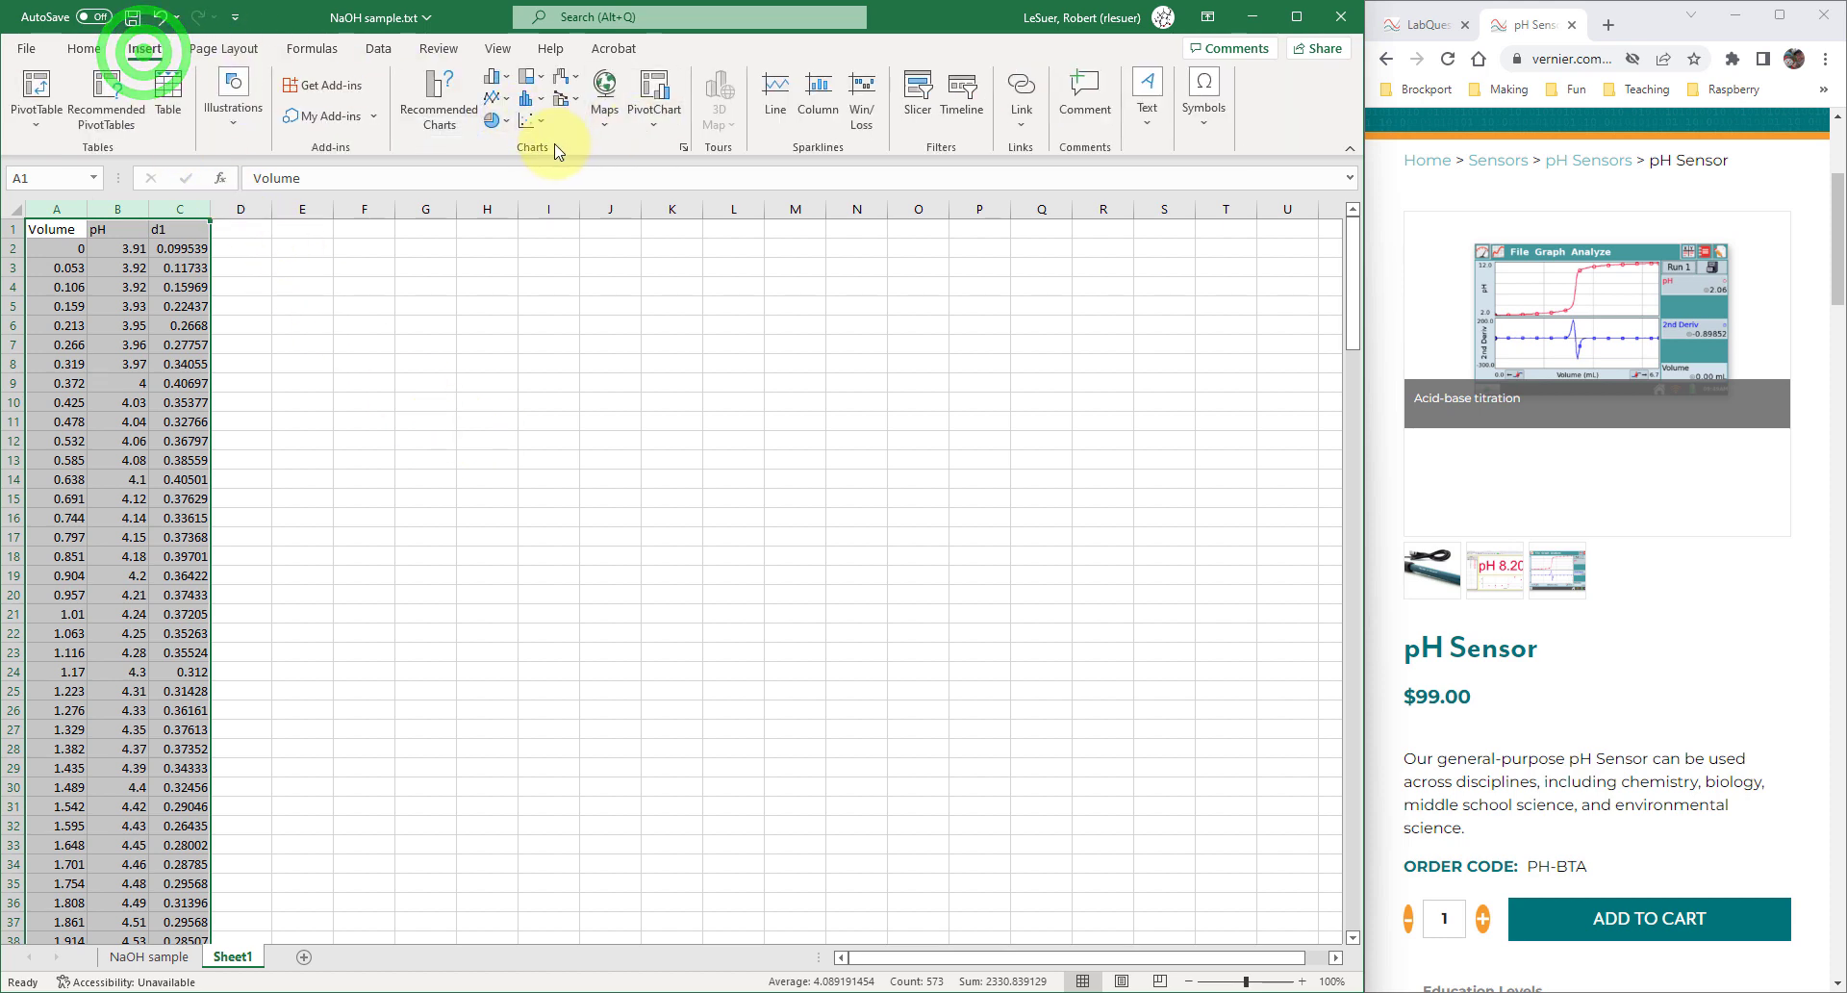
click(546, 132)
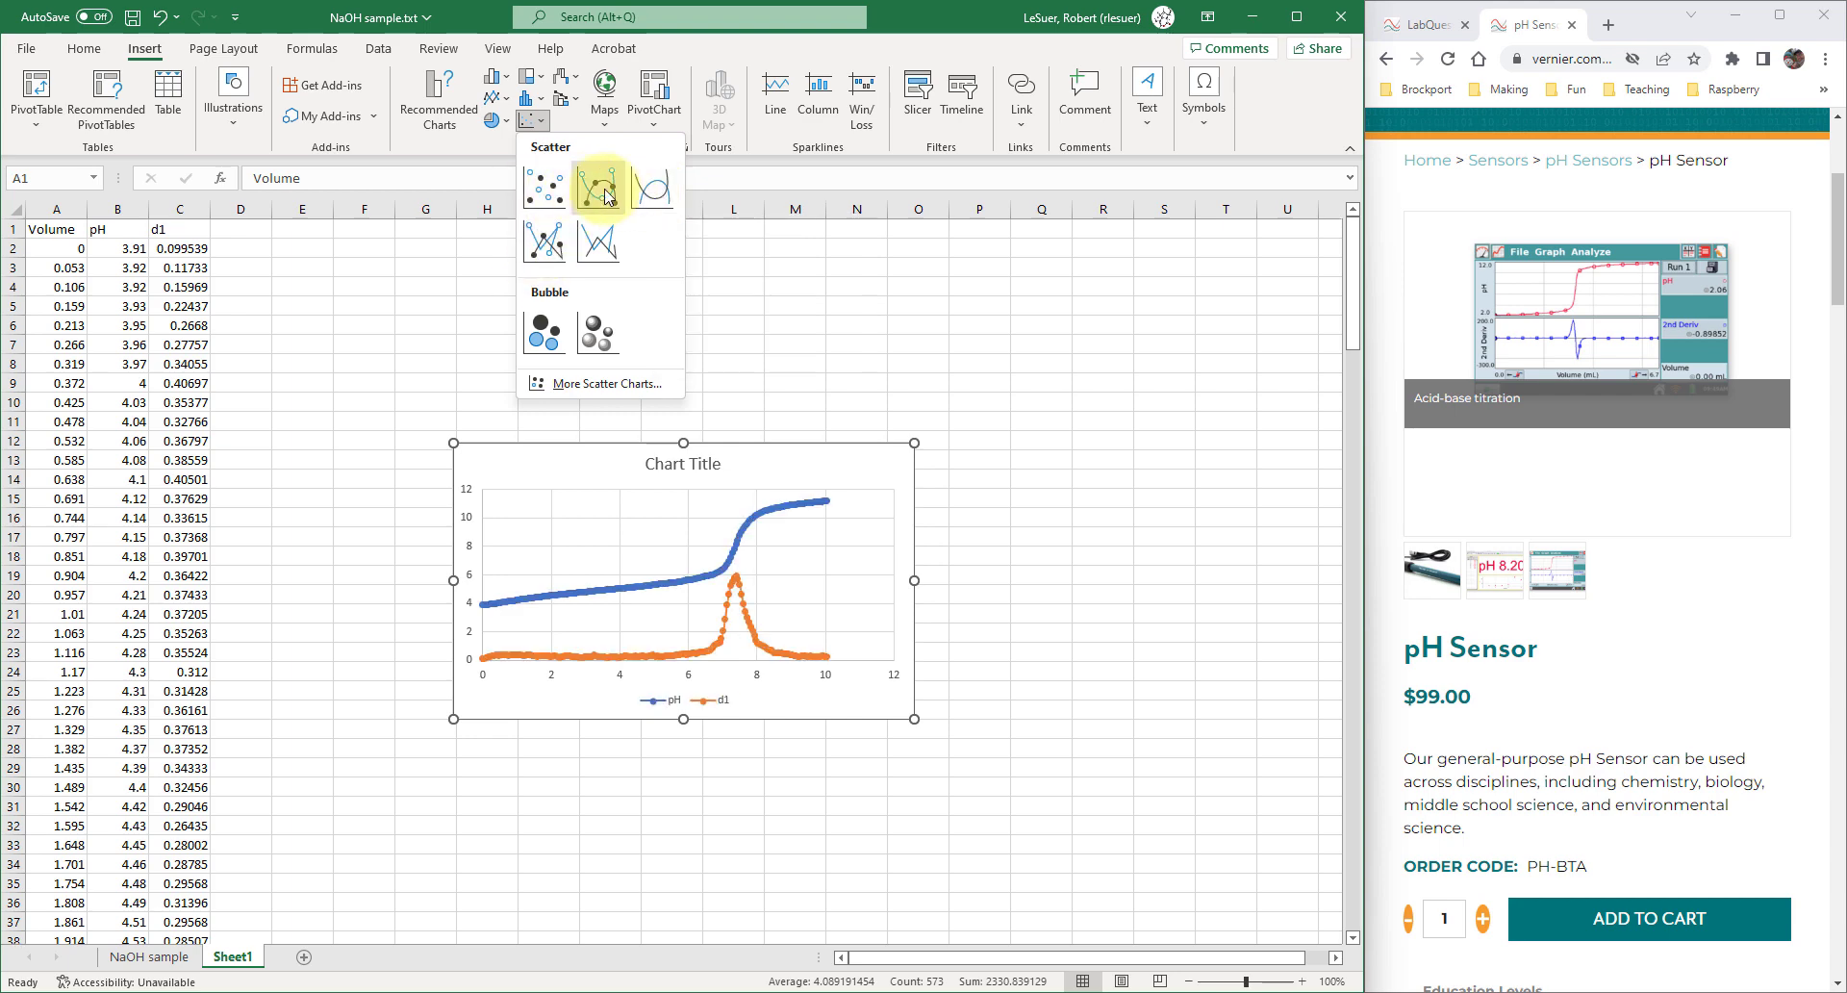
click(662, 187)
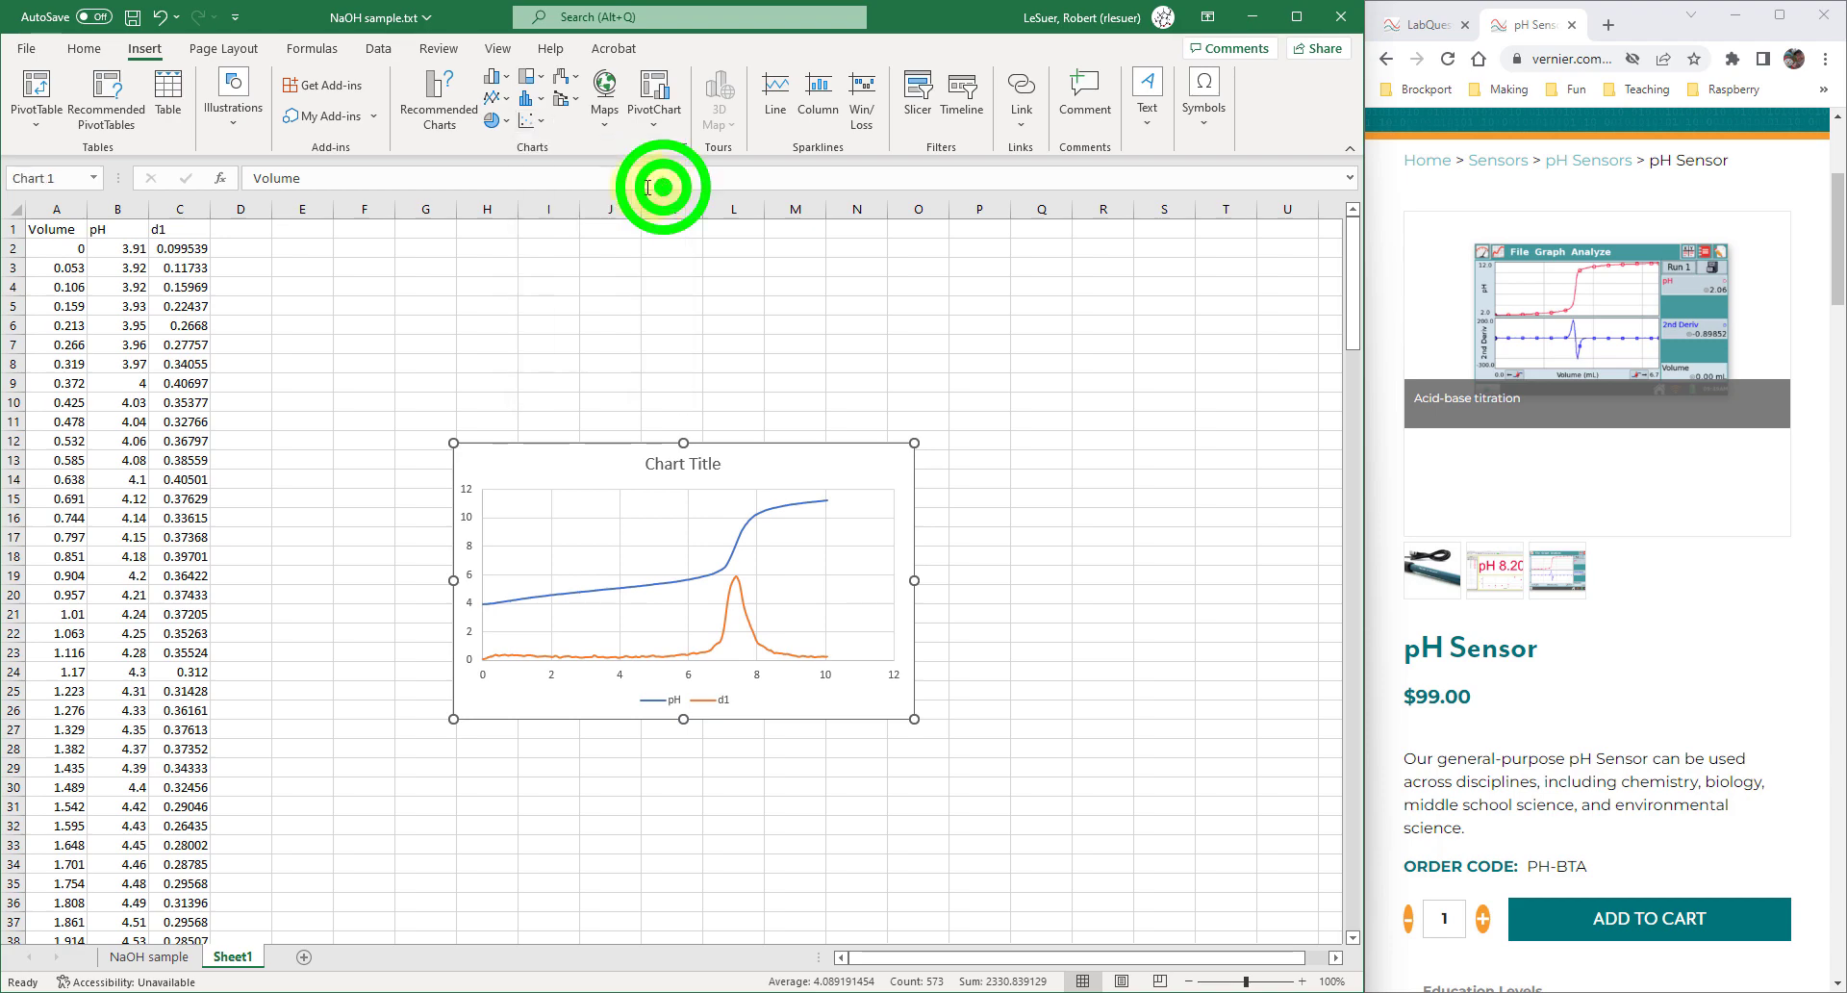
- Move the chart up beside the data columns so that it spans about columns E to L
click(1302, 981)
click(1302, 981)
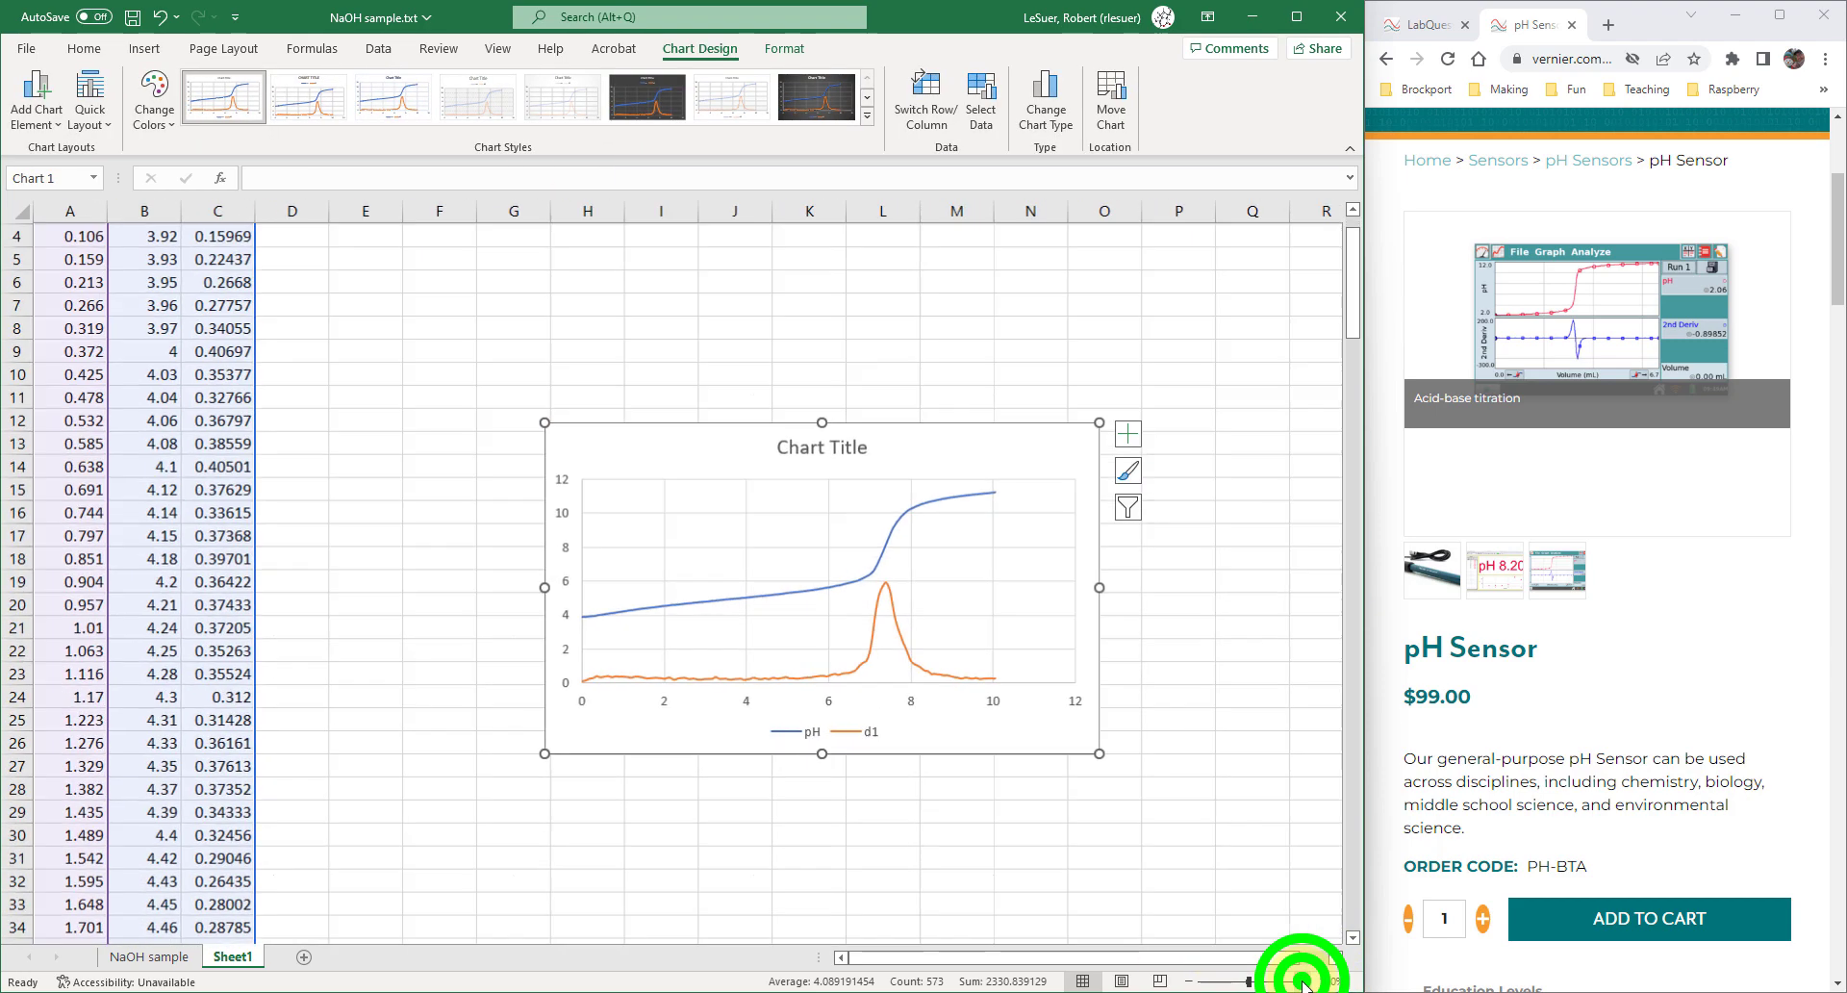
click(1303, 981)
drag(739, 443, 502, 321)
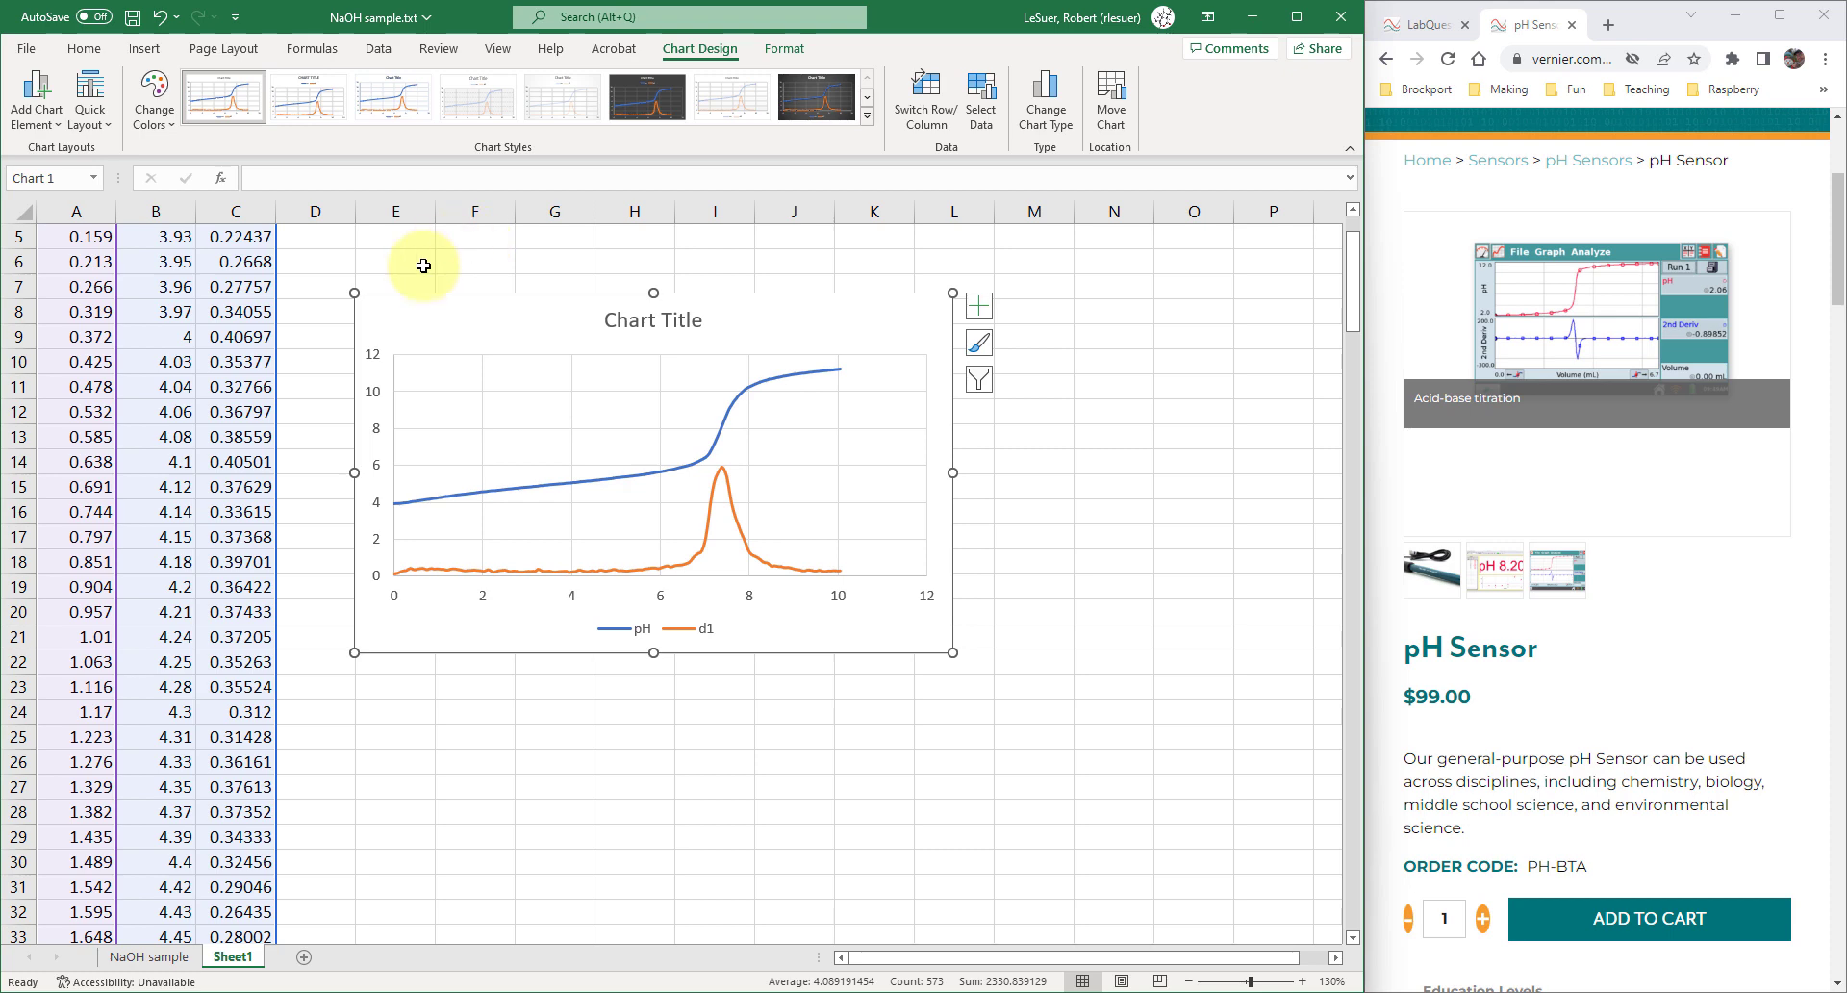
- Remove the chart title and gridlines from the chart and add axis titles
click(979, 306)
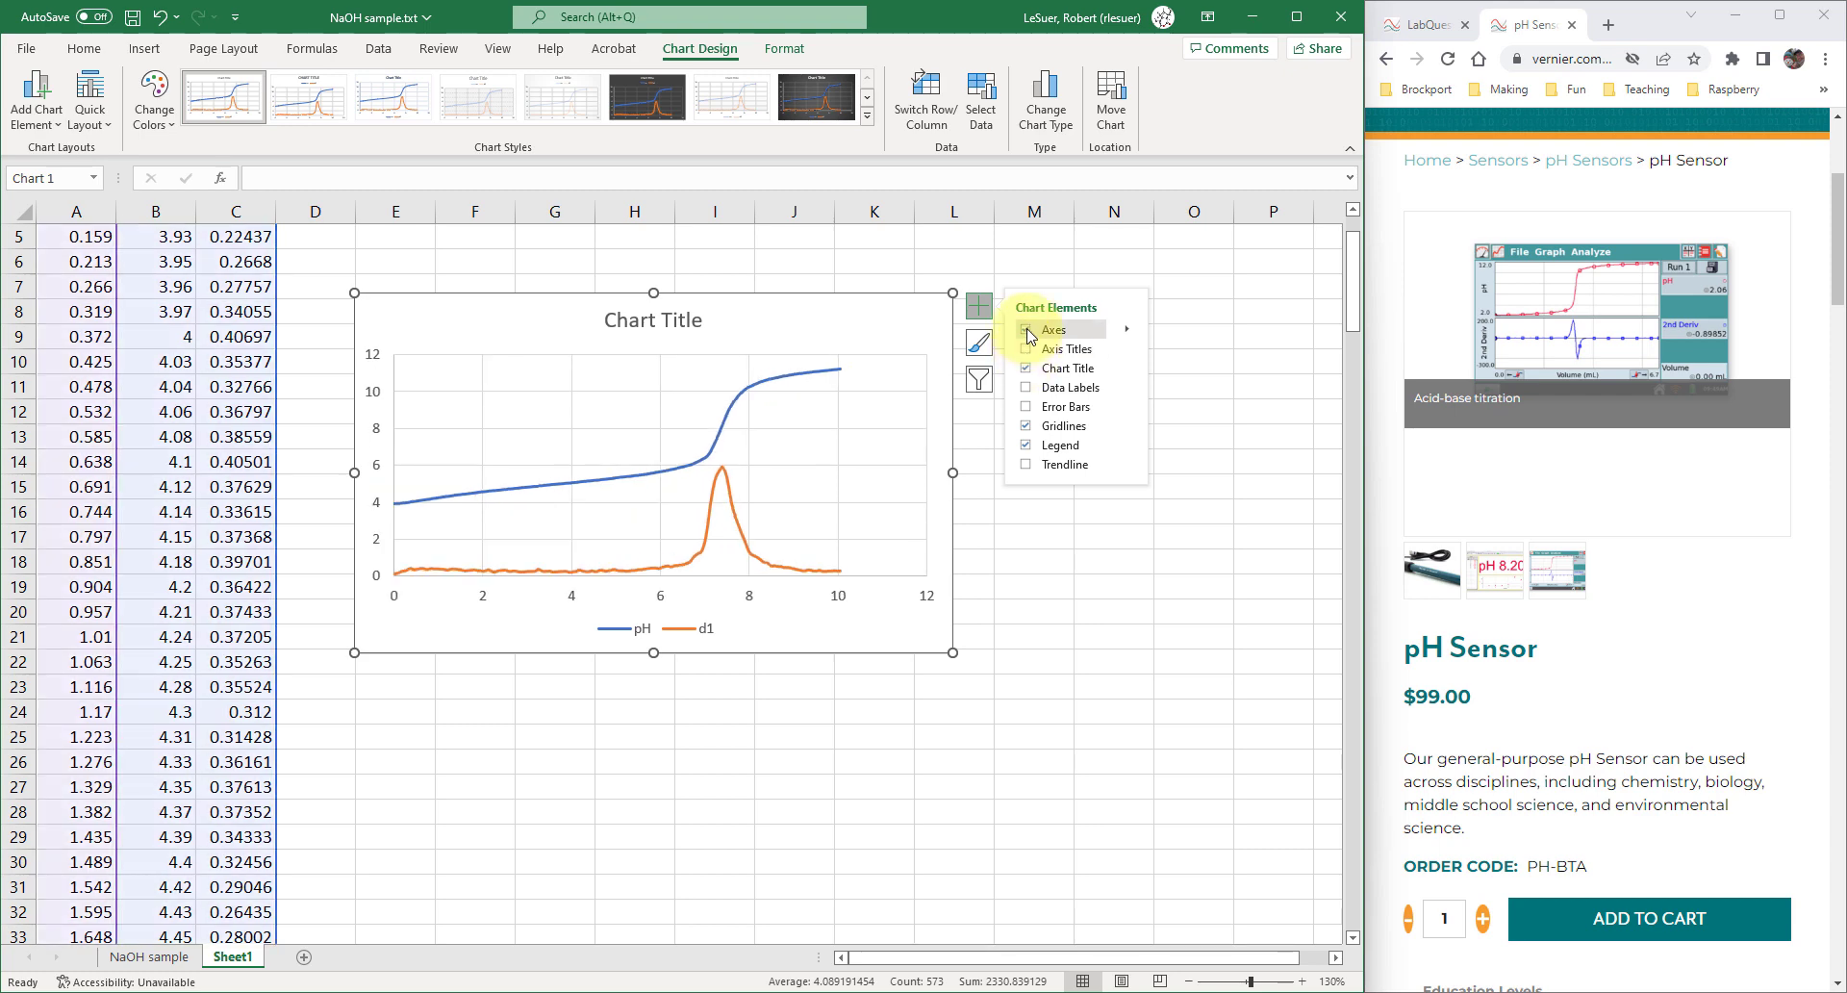
click(1025, 367)
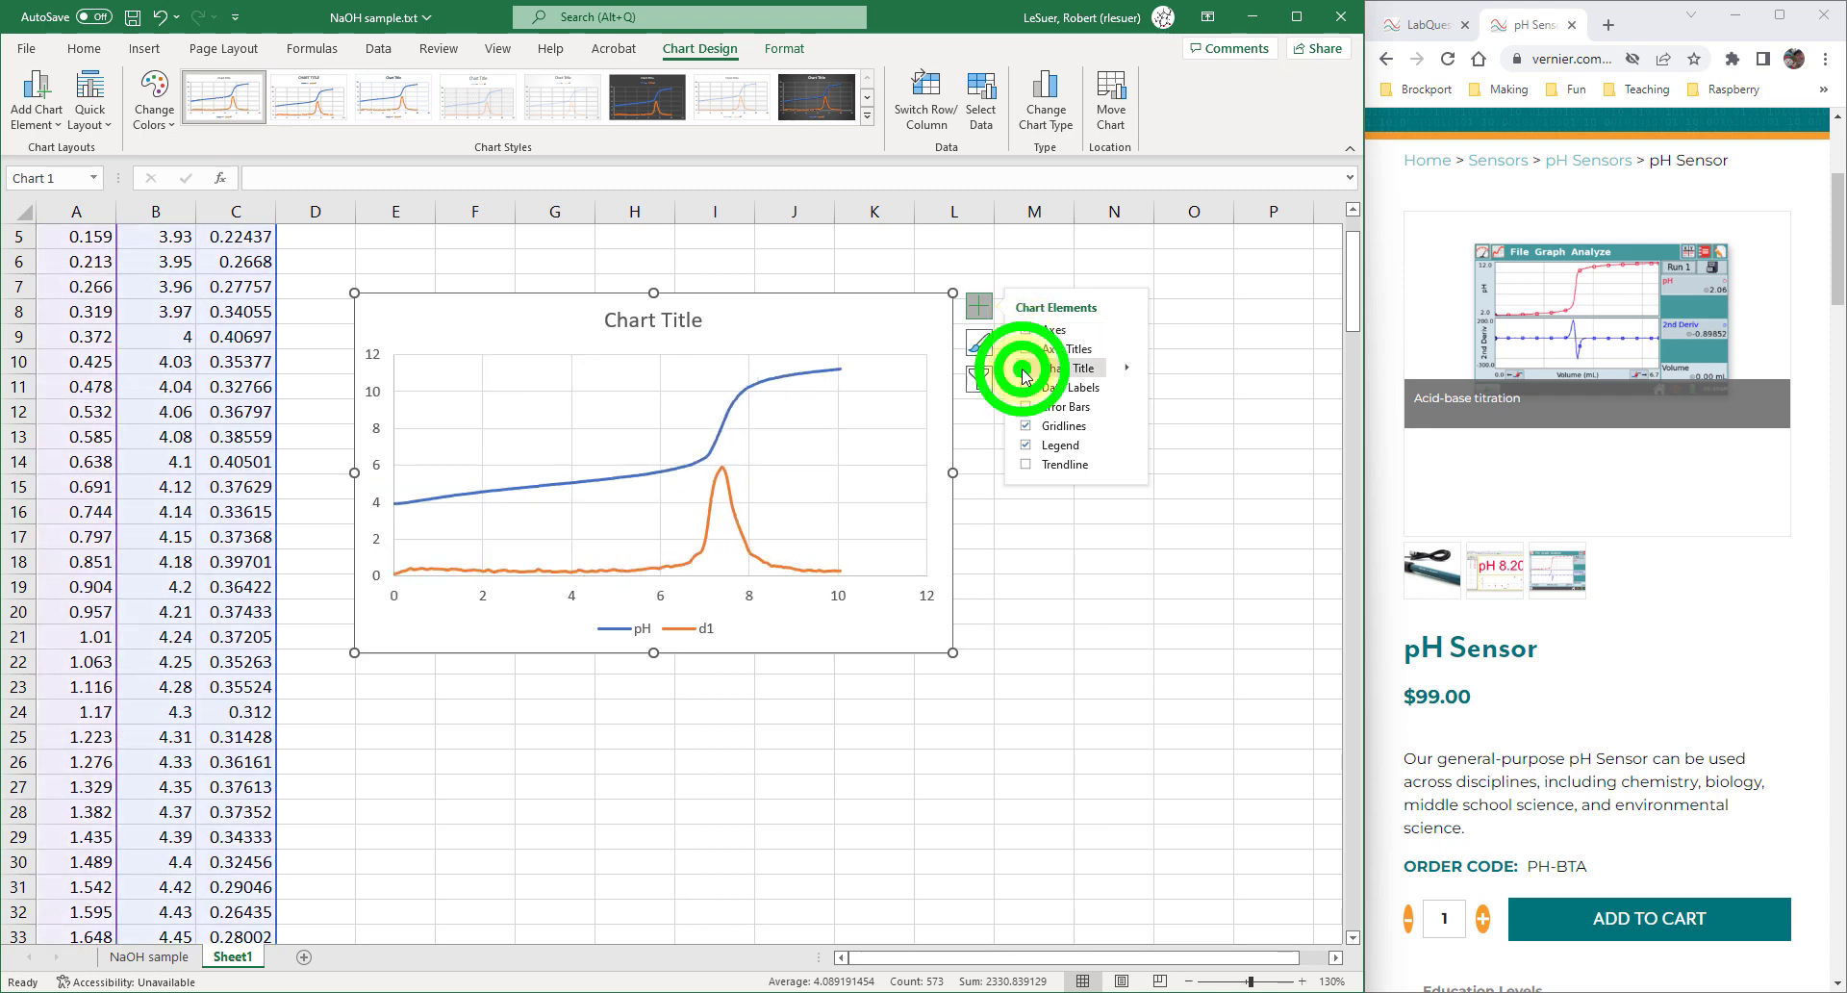
click(1026, 350)
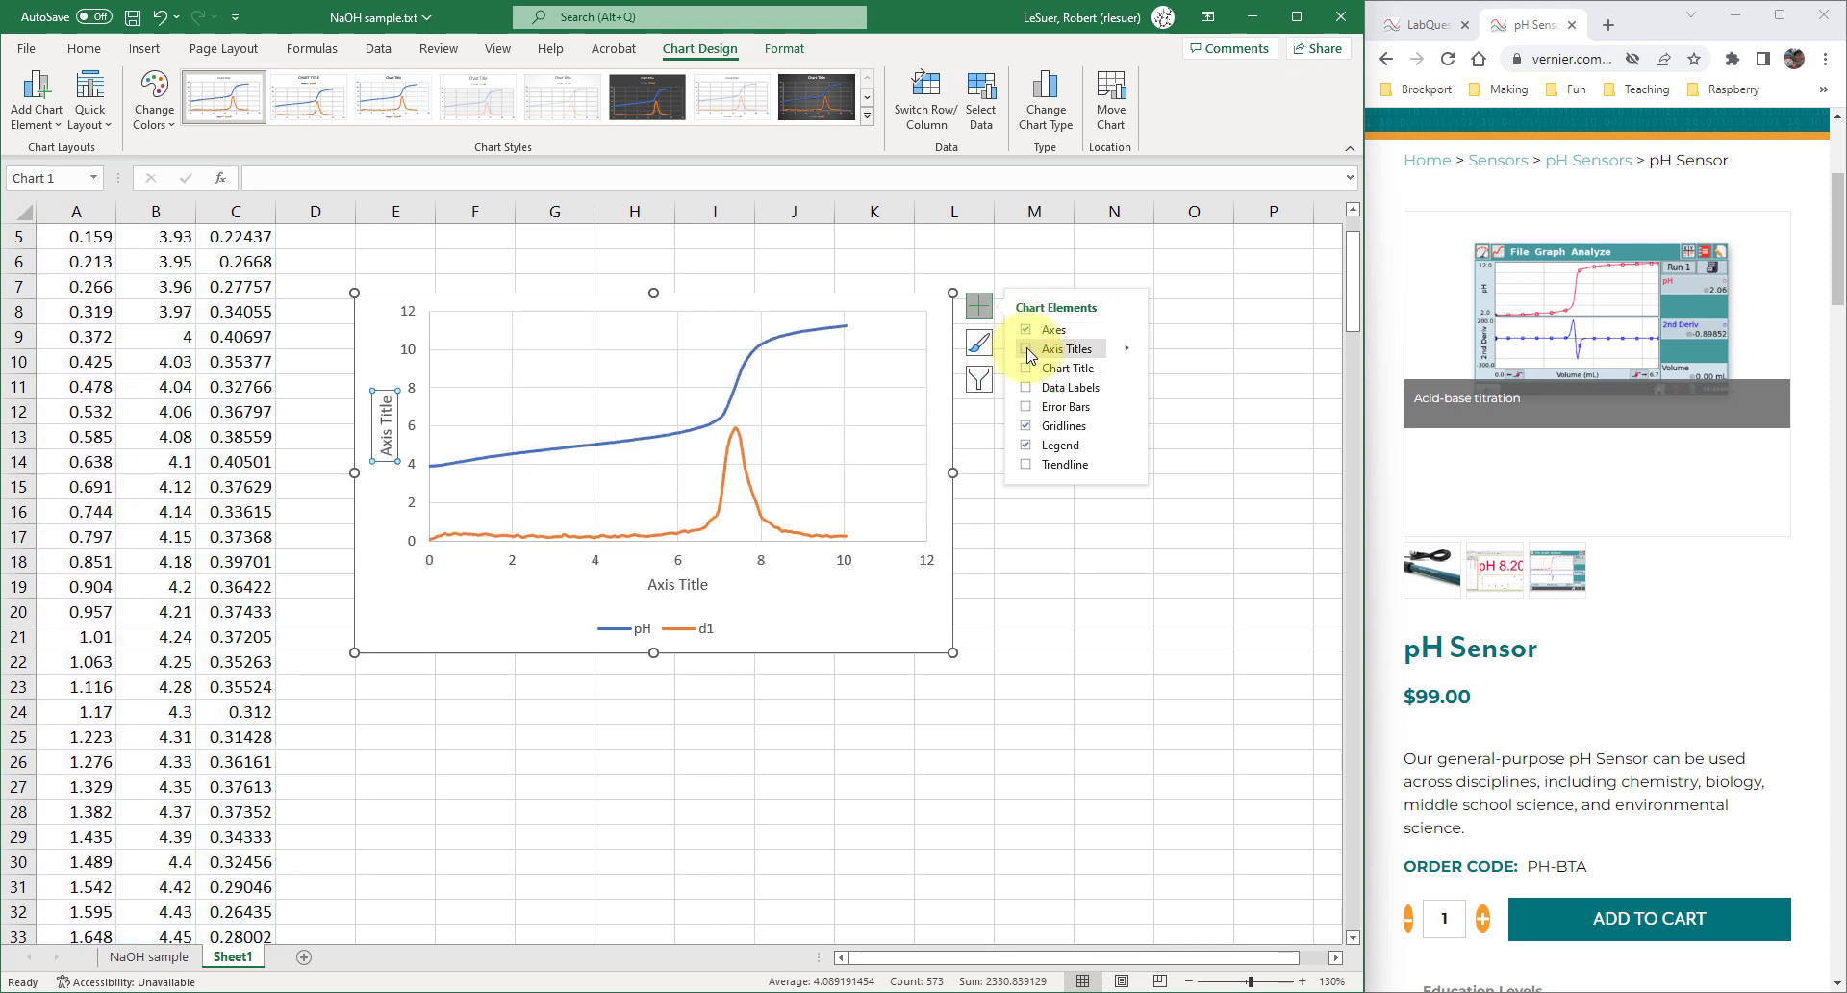
click(1025, 426)
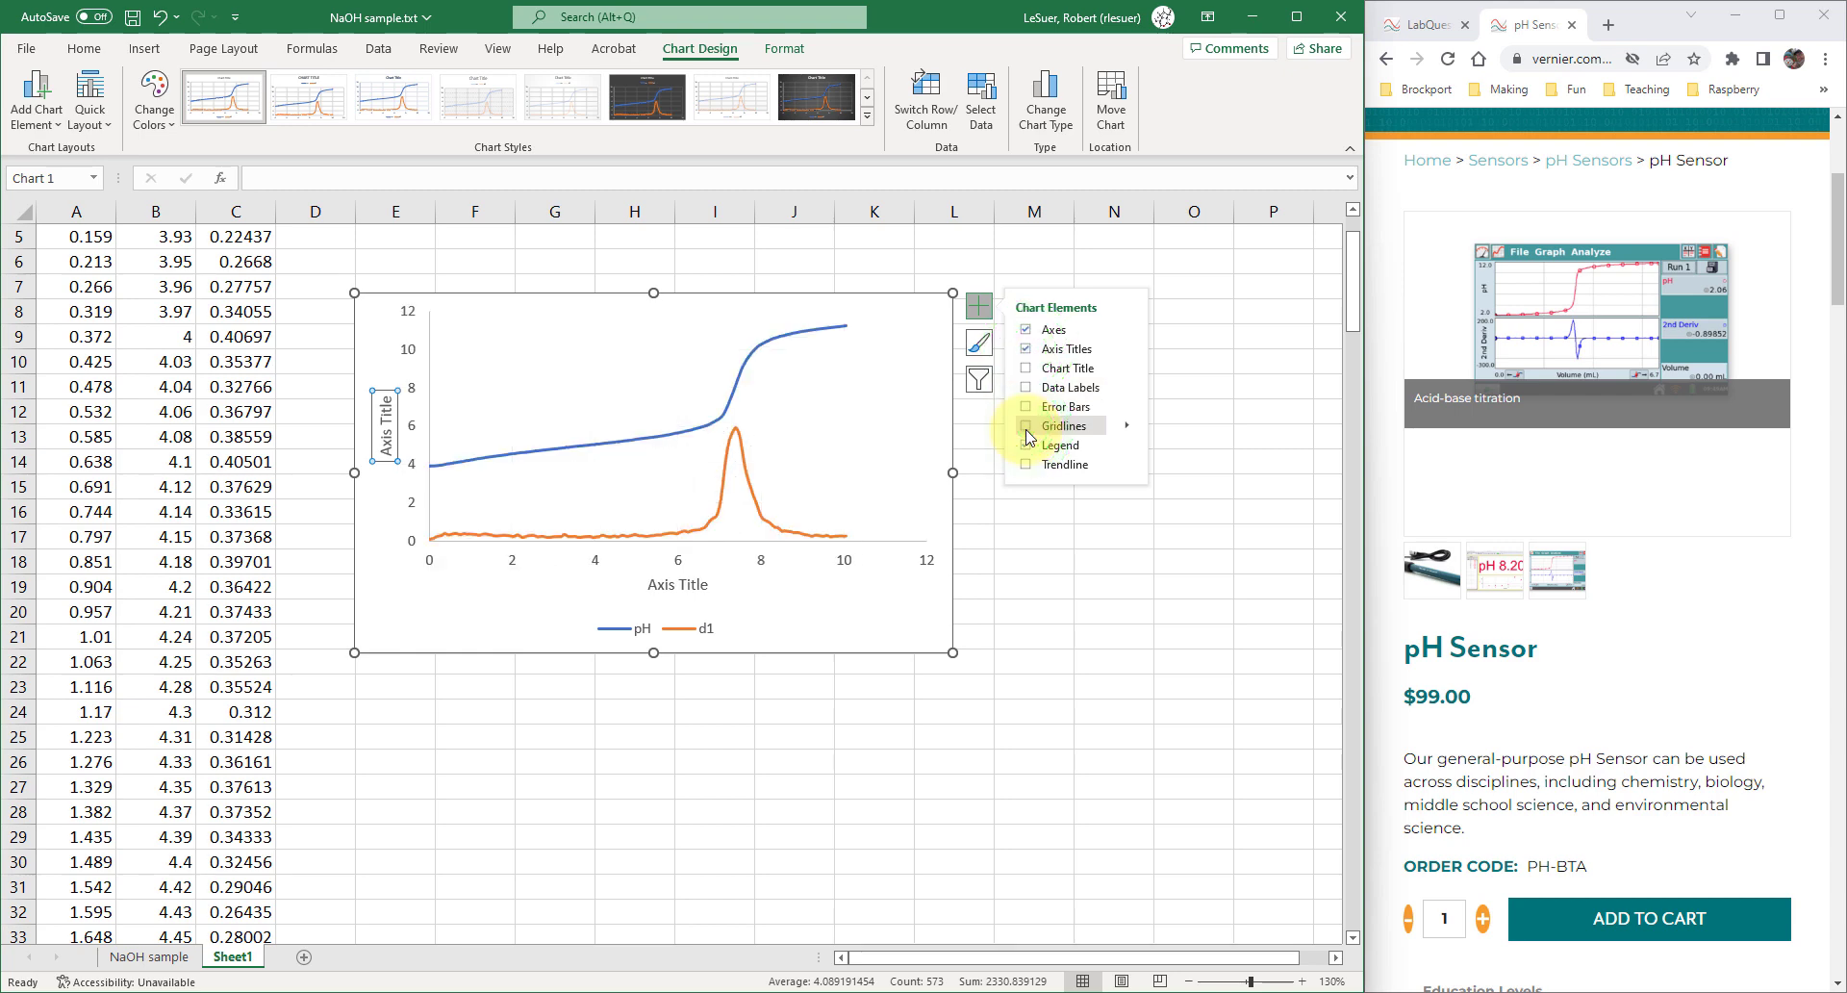
- Open the vertical axis formatting options and shift the chart toward the data so it slightly overlaps column C
right_click(413, 352)
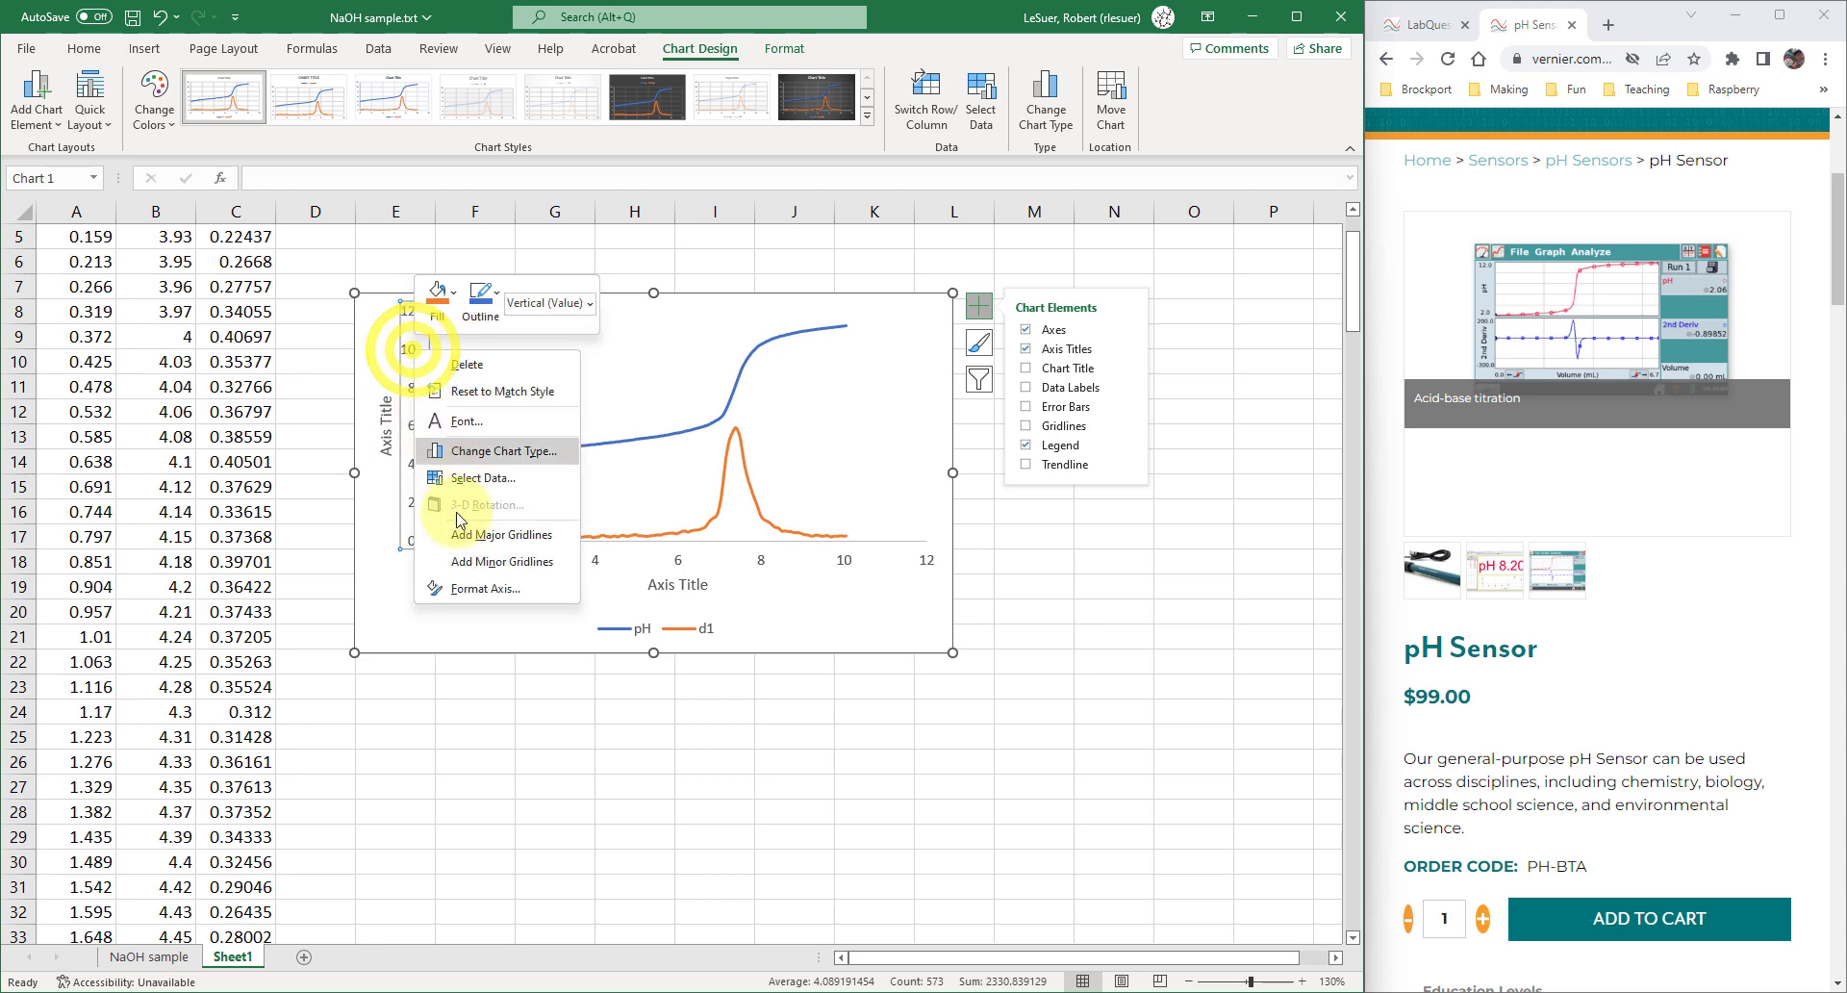
click(480, 591)
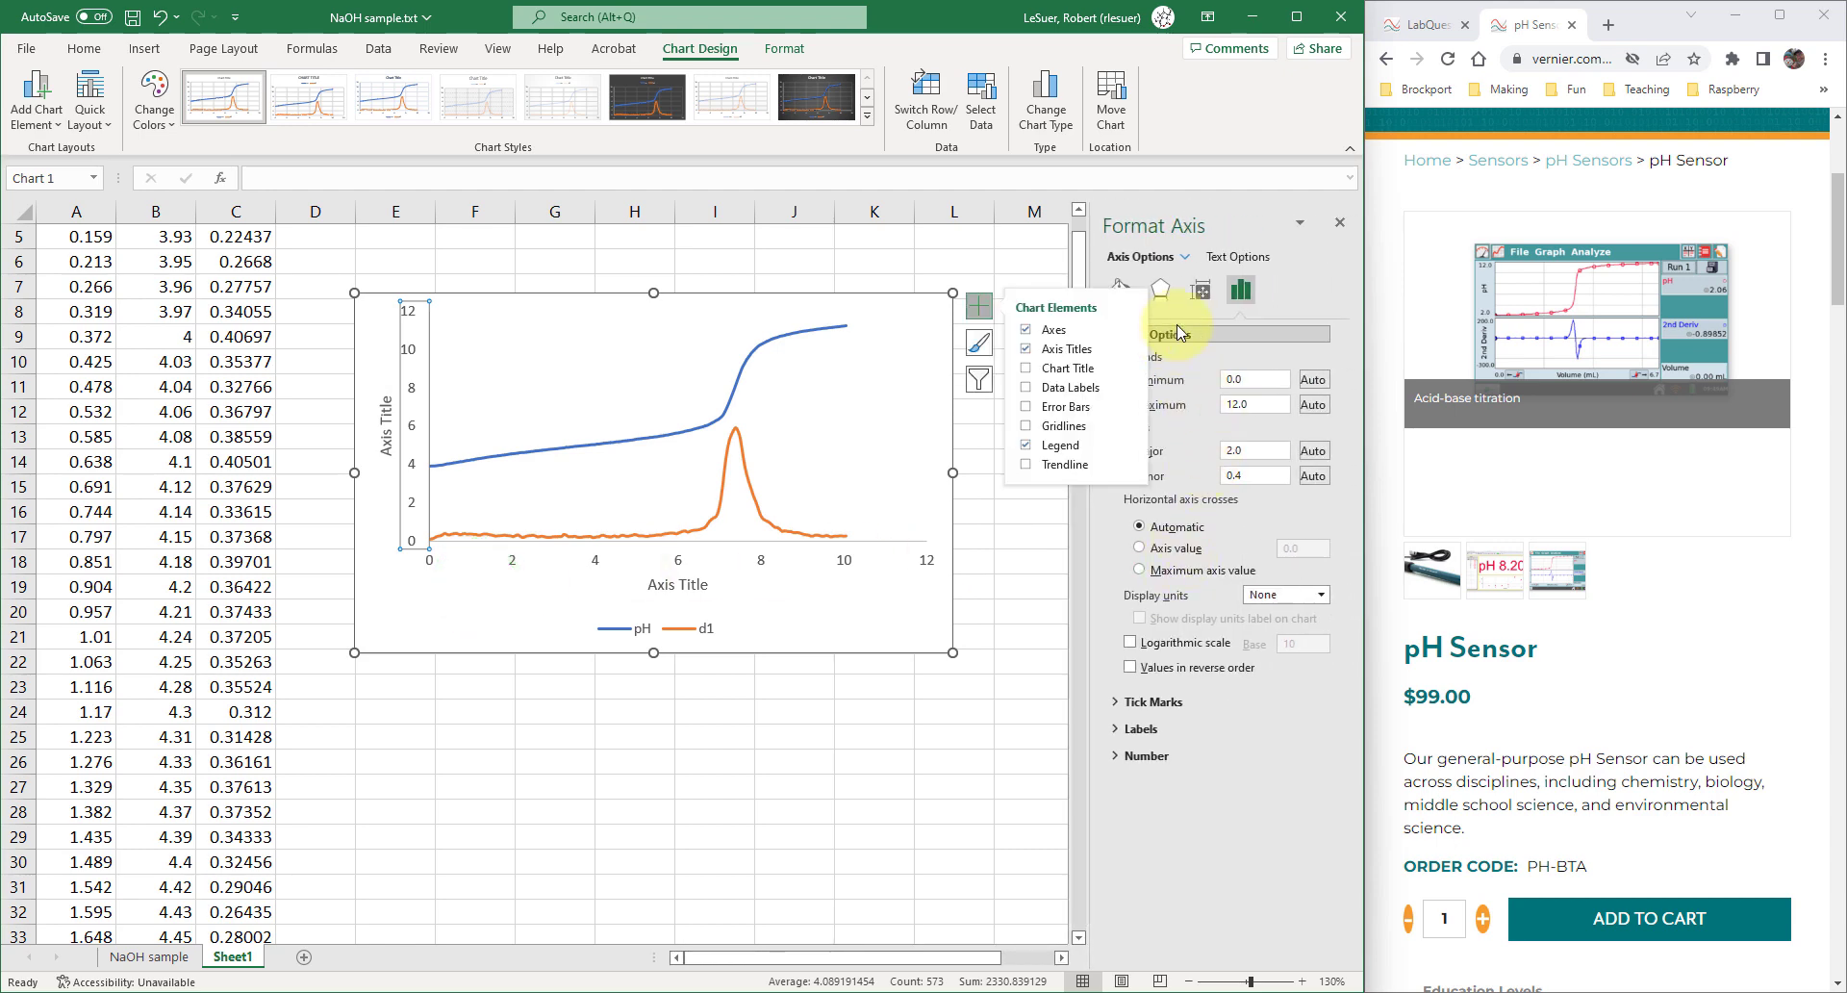
click(1294, 281)
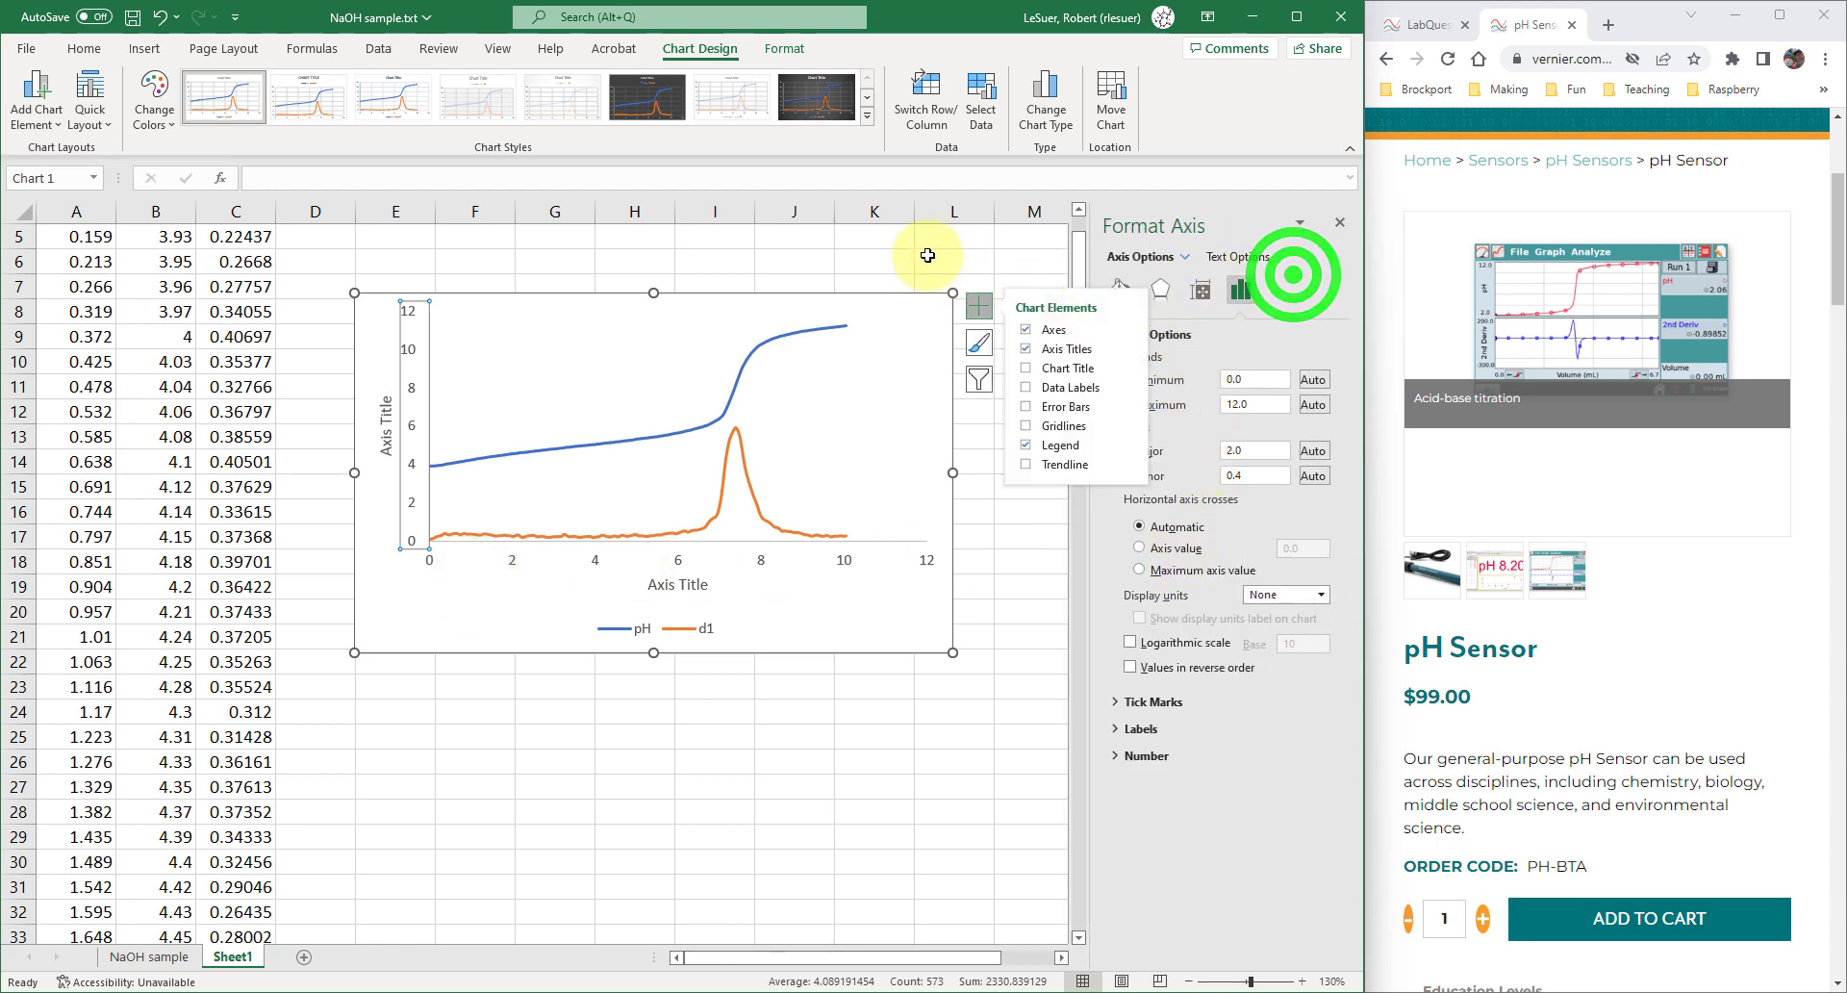
drag(736, 299, 648, 316)
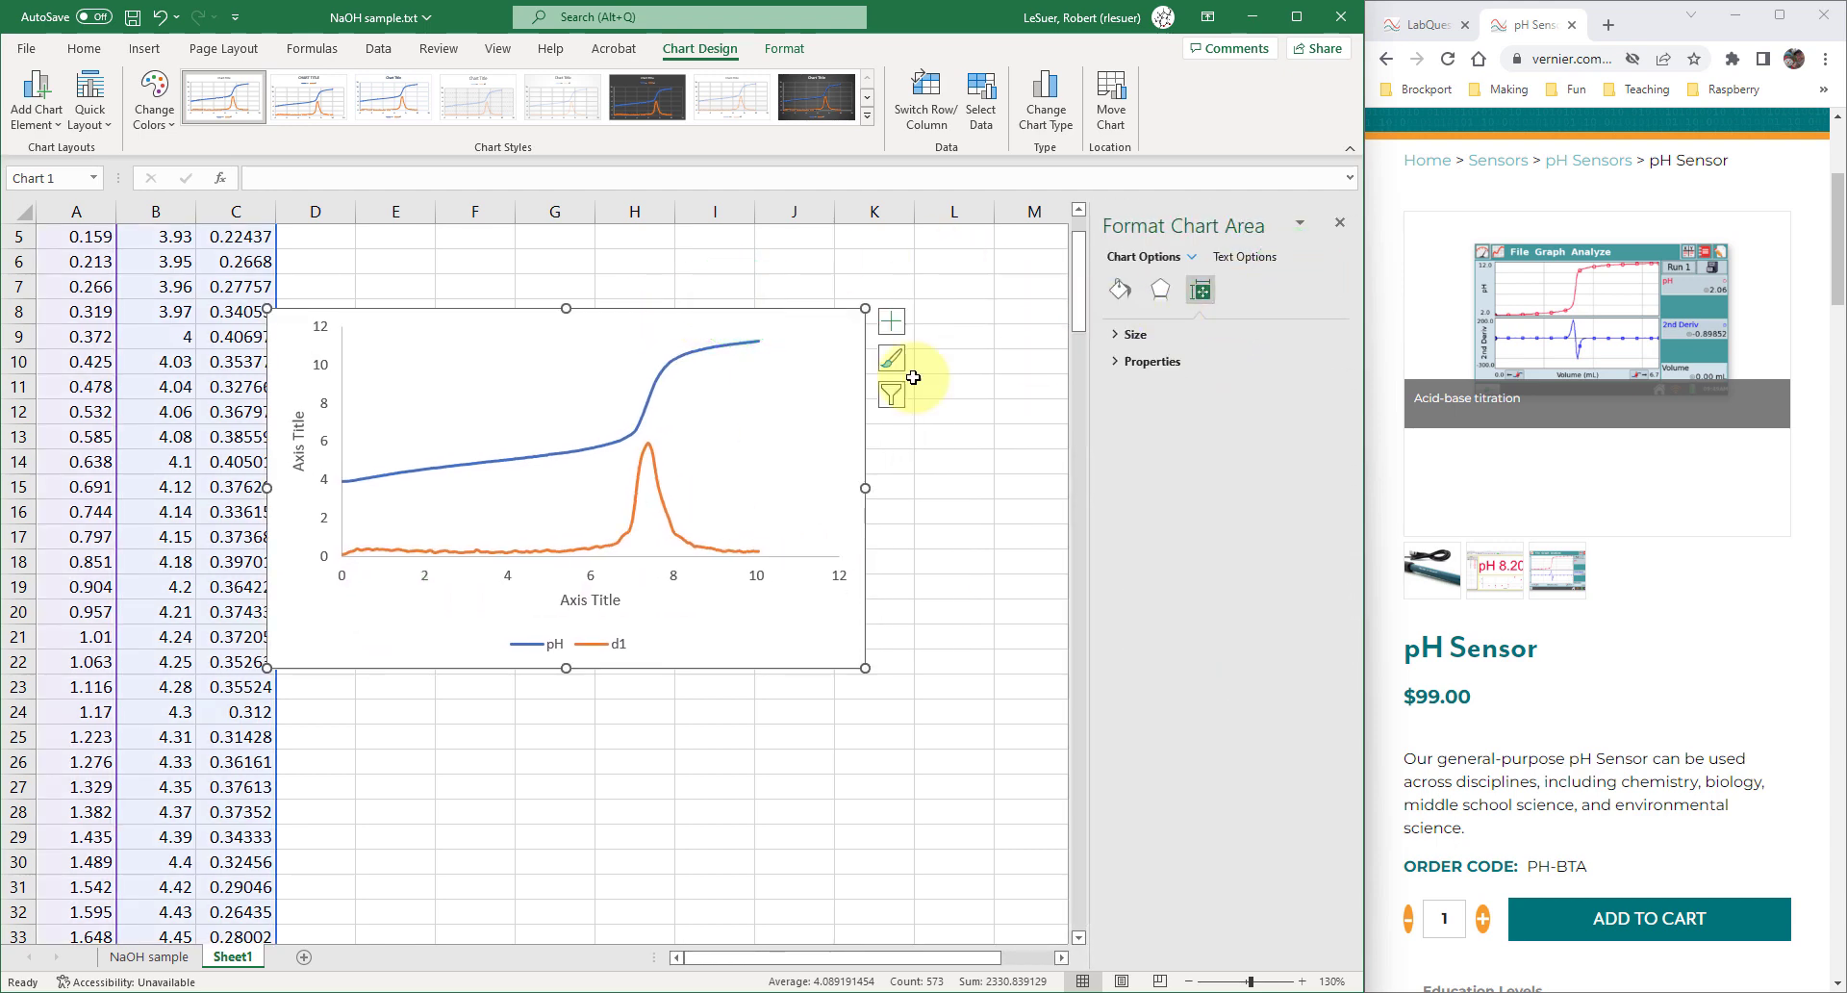
- Set the vertical axis tick marks to Cross for the major type and Inside for the minor type
click(328, 453)
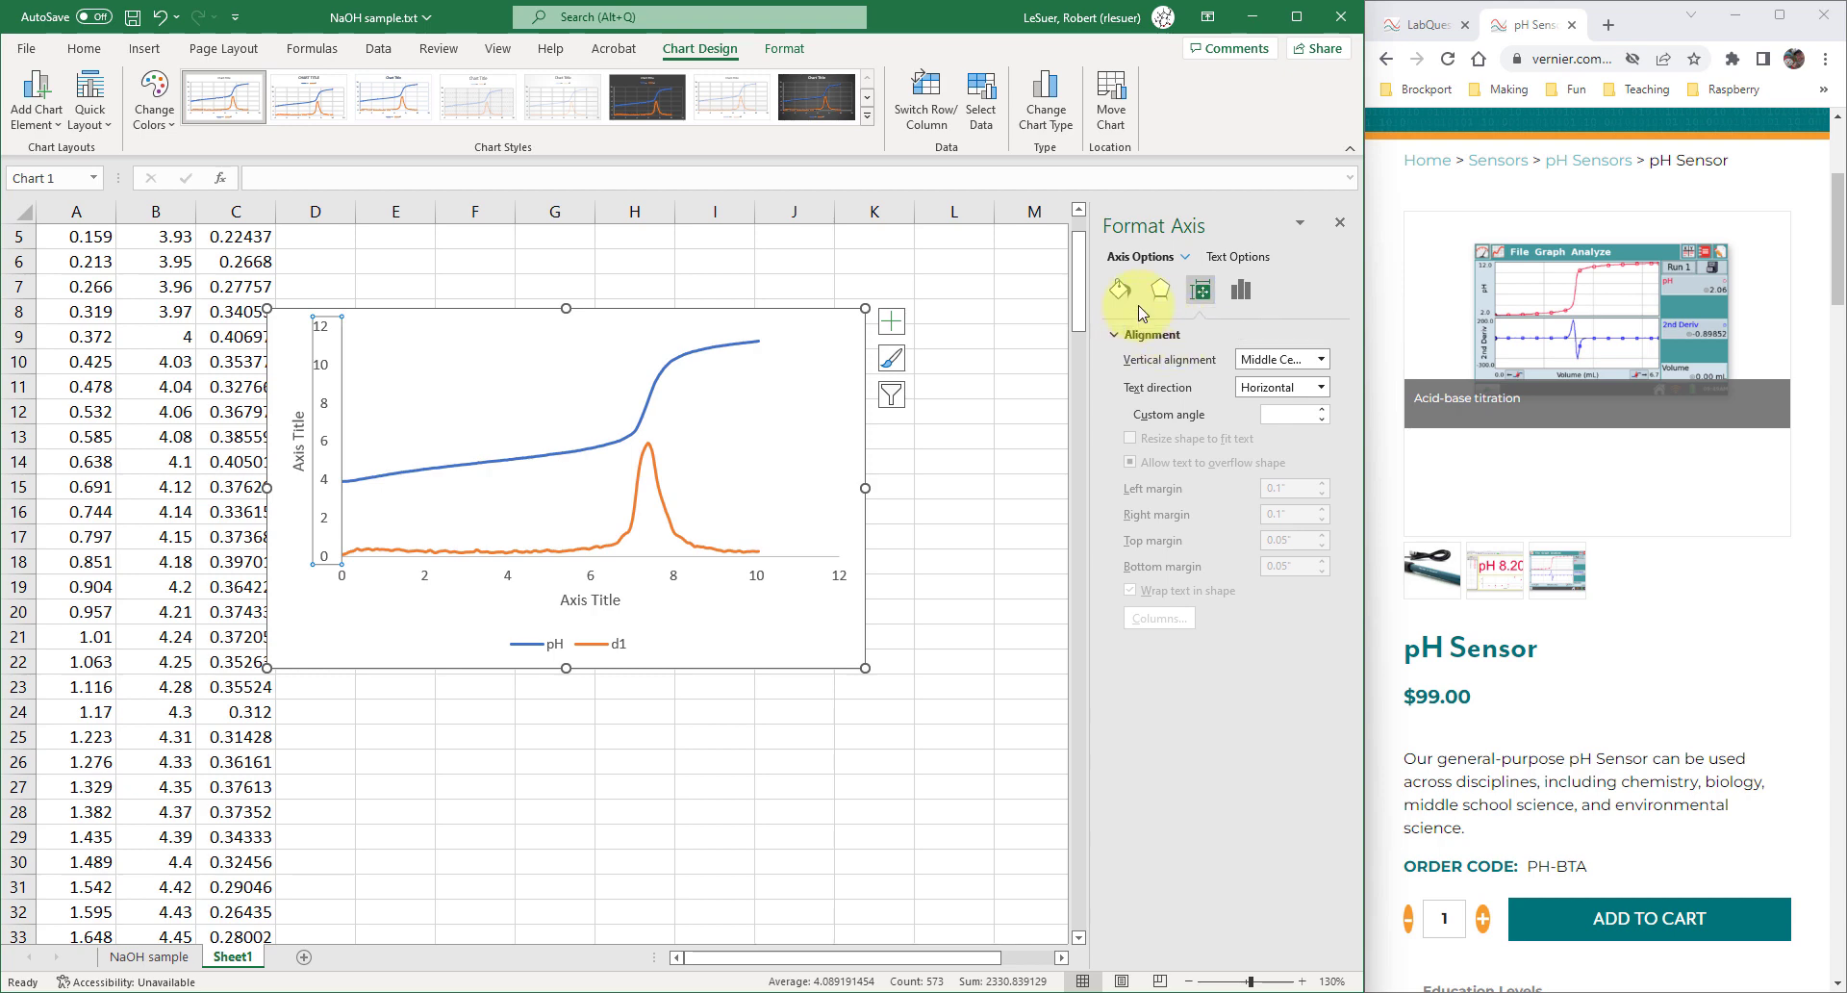
click(1241, 295)
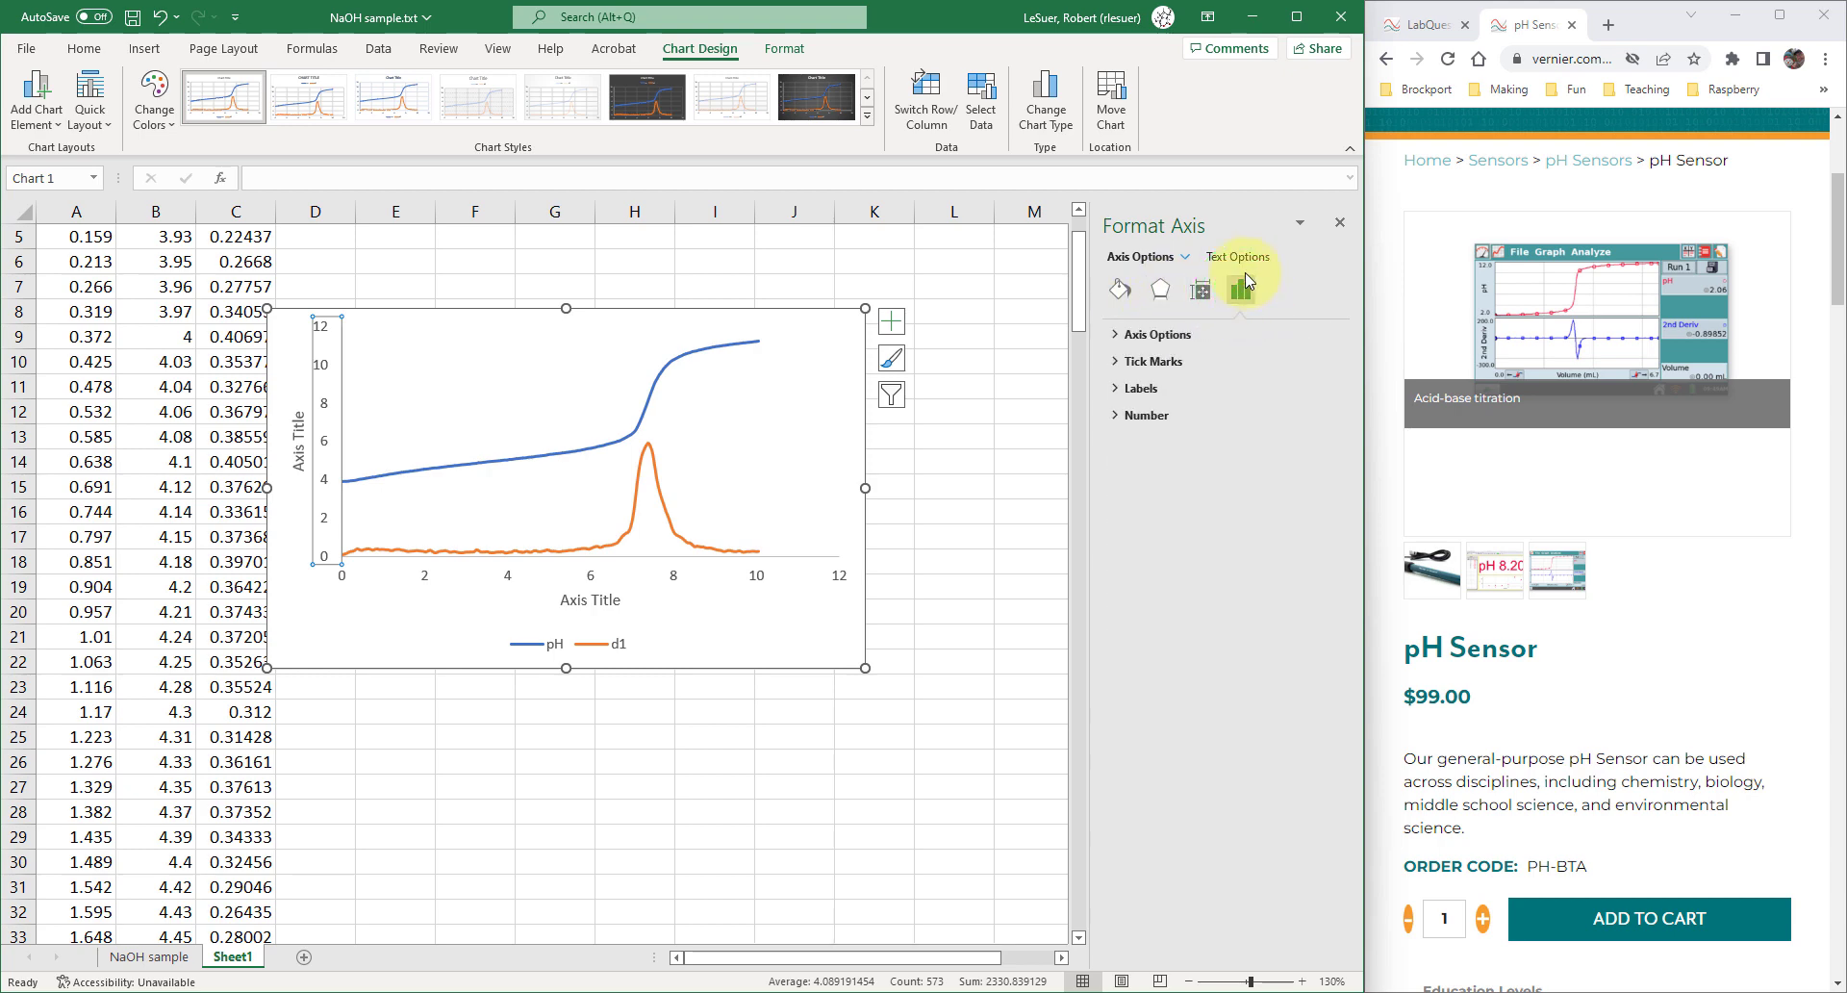
click(1119, 362)
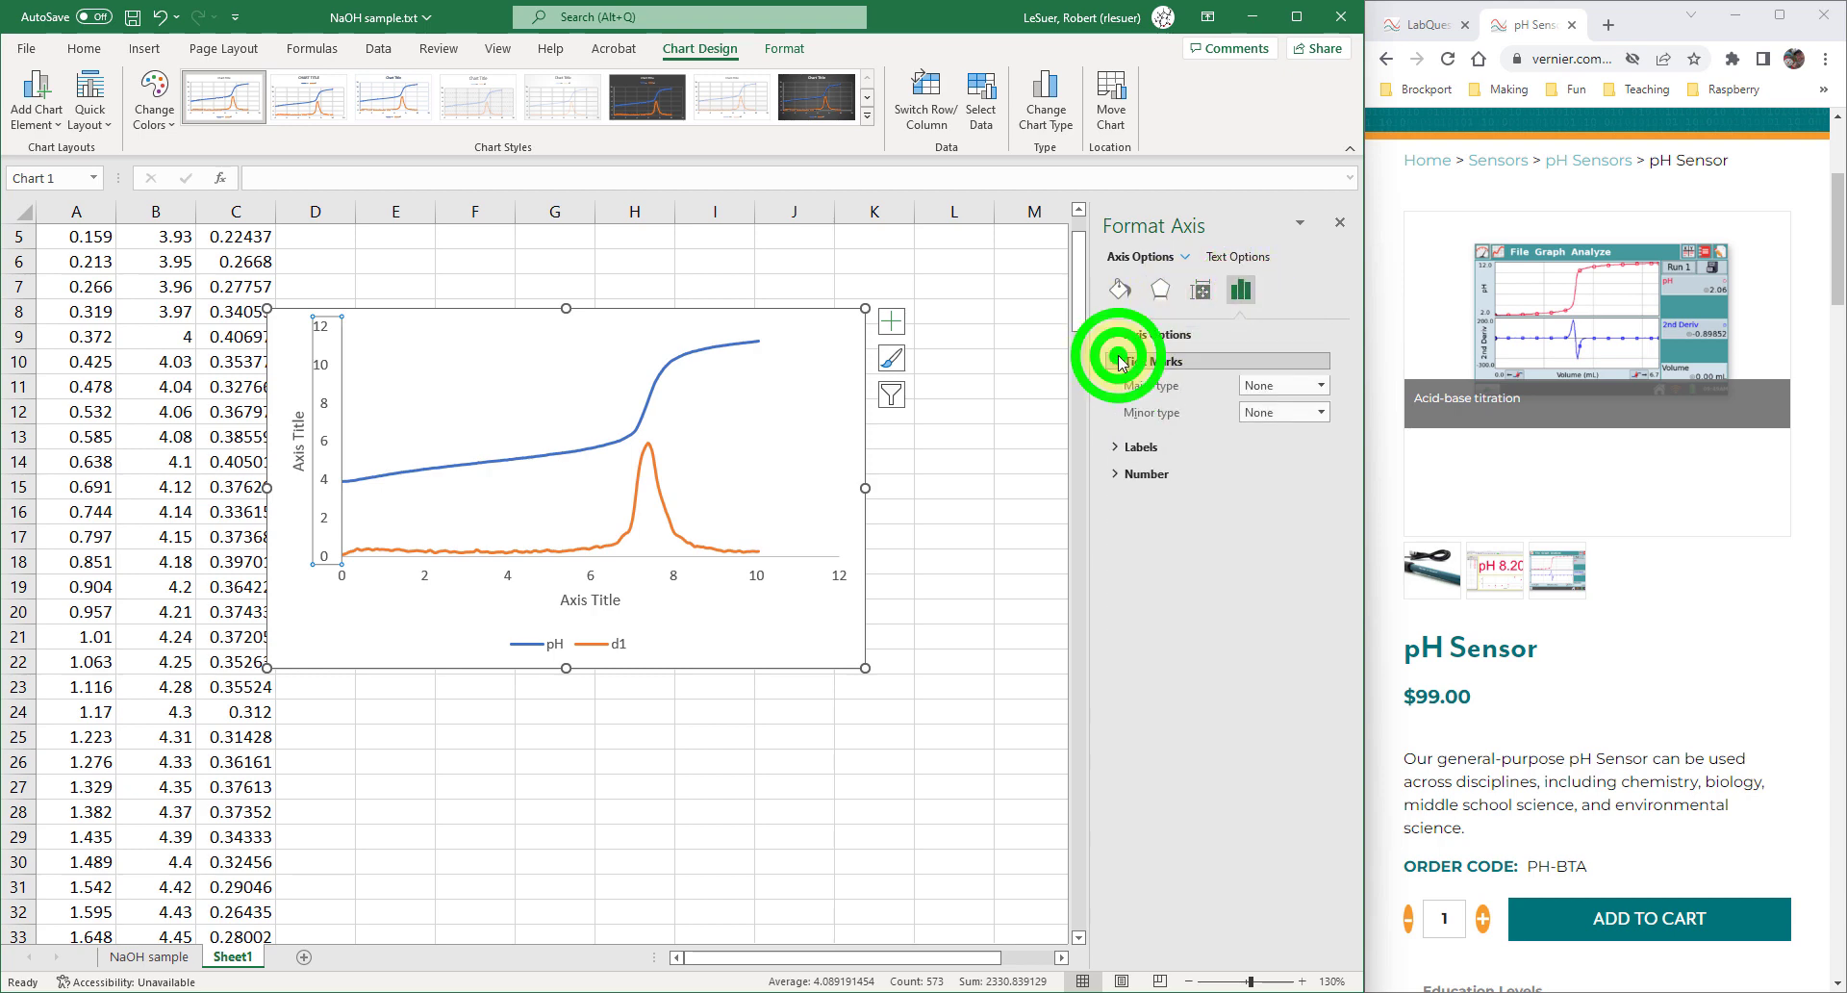
click(1322, 388)
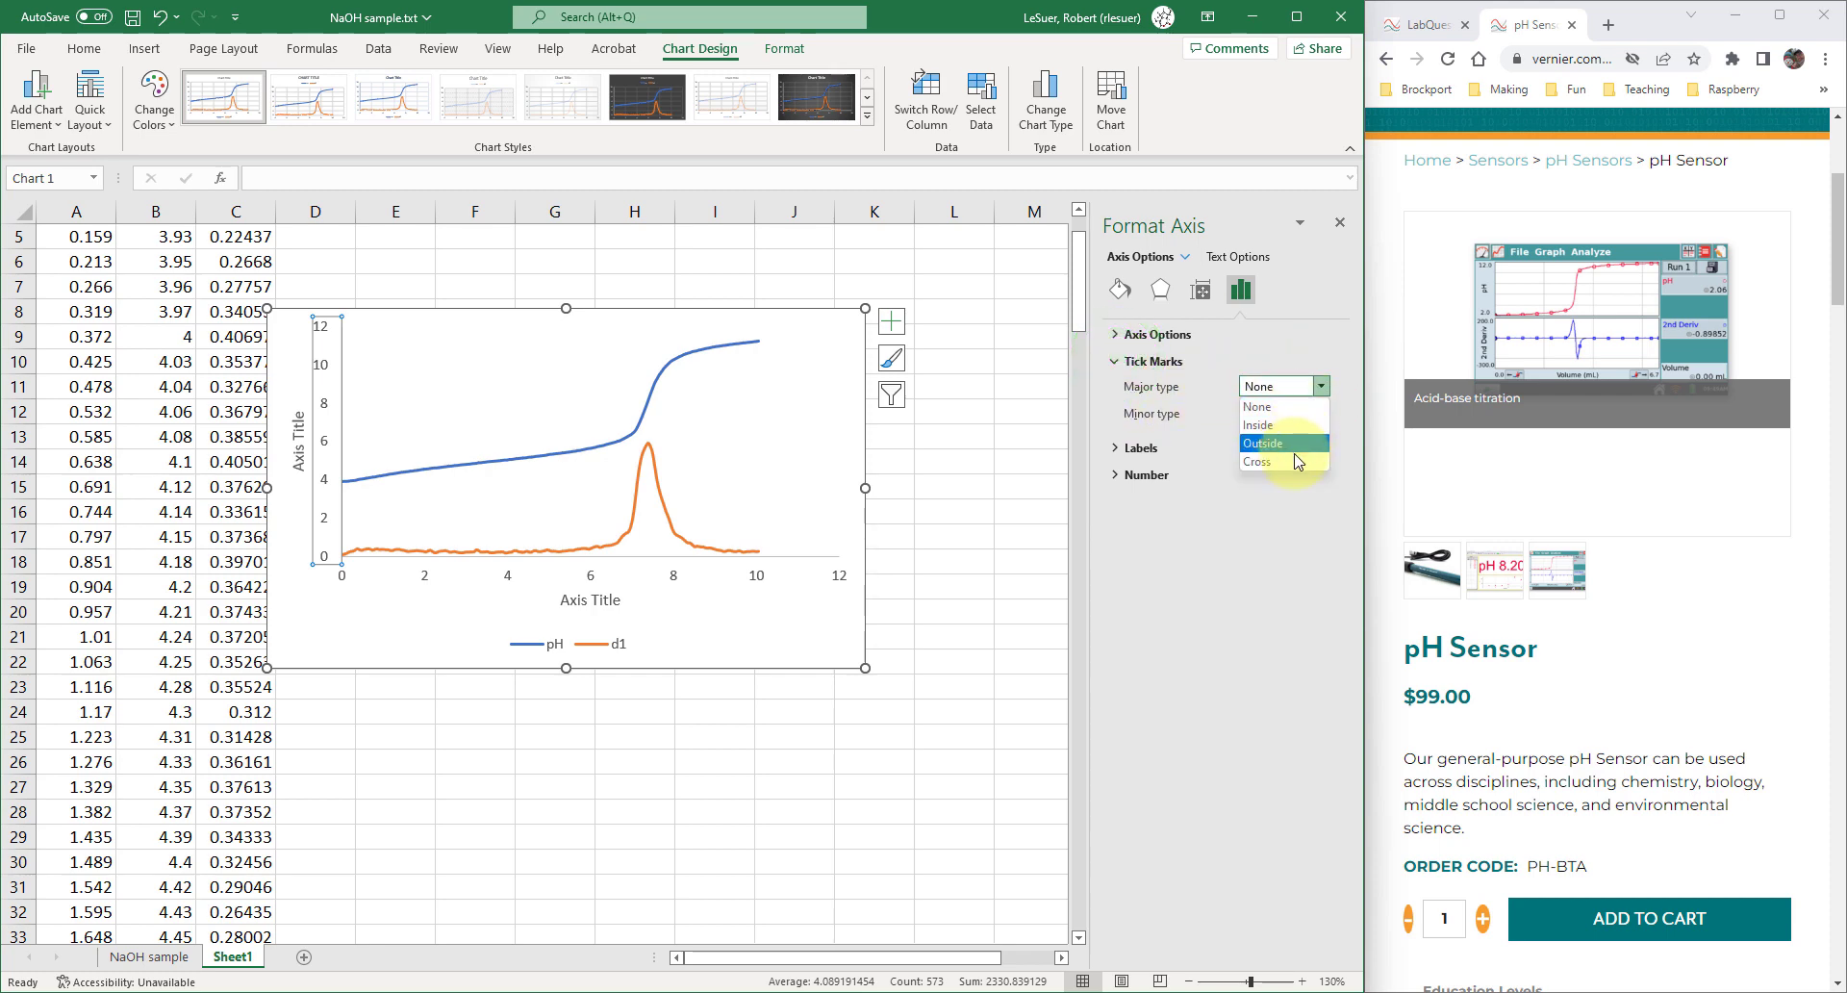
click(1296, 464)
click(1320, 414)
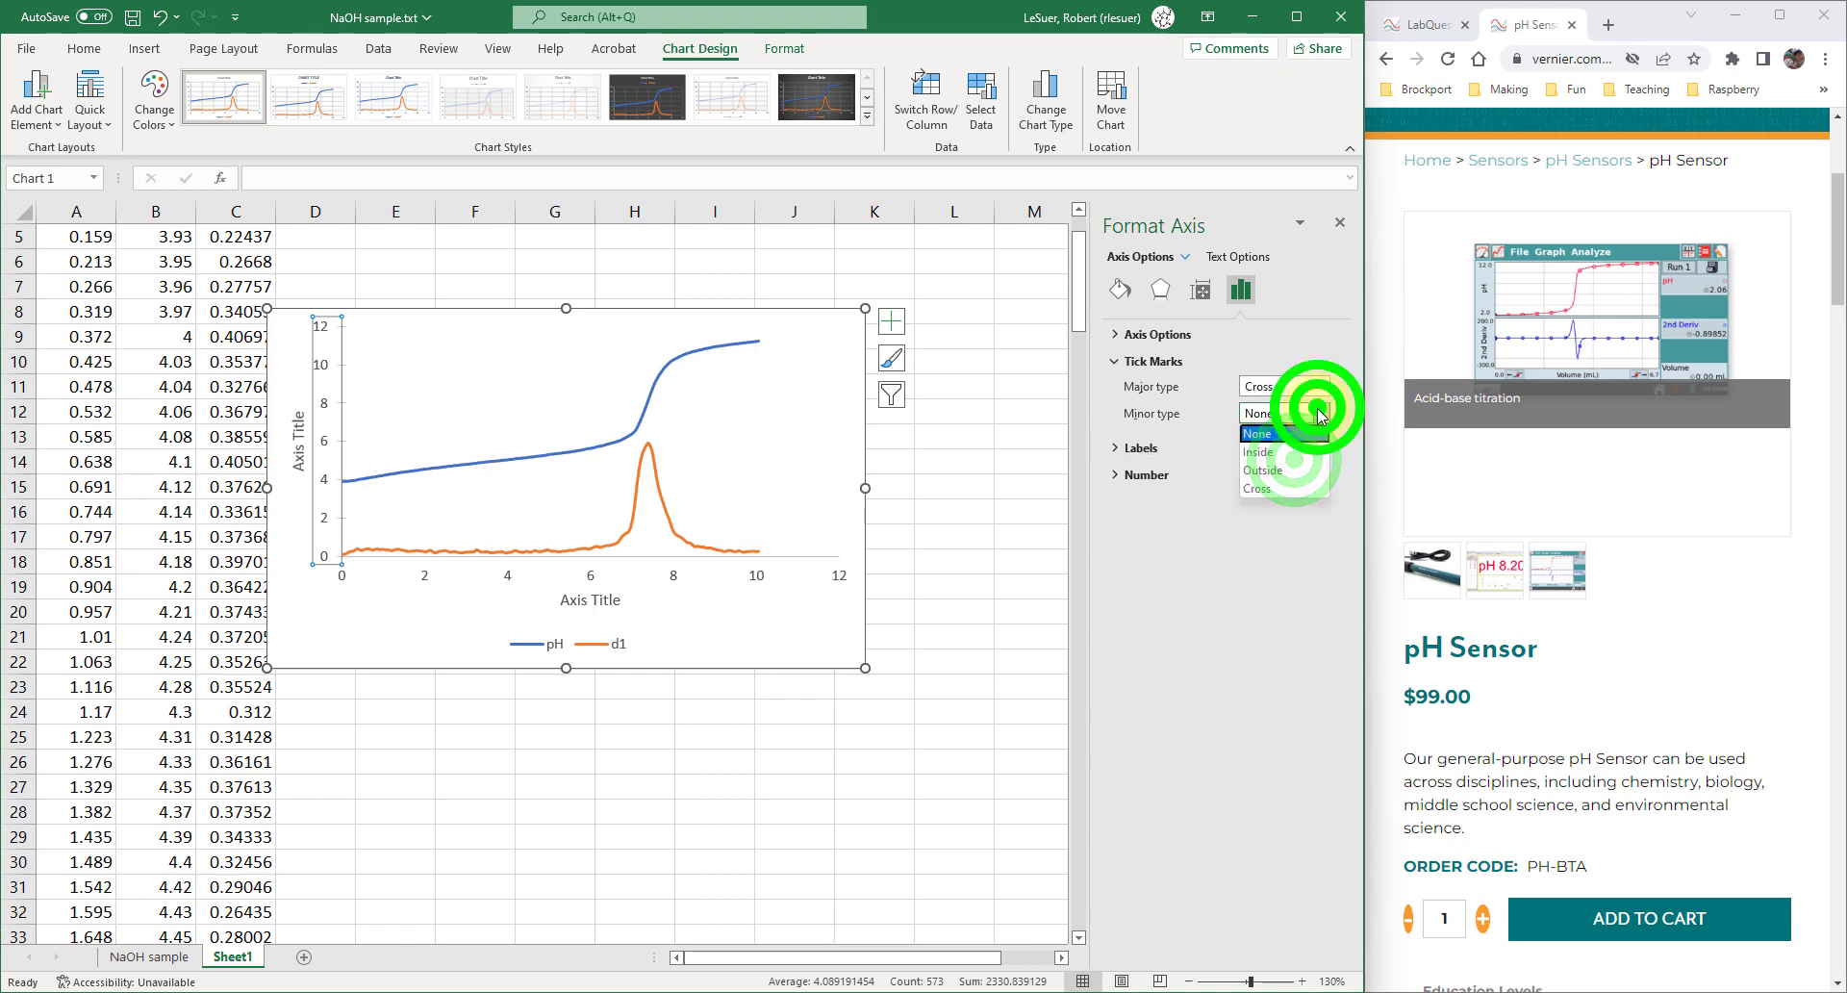
click(1289, 450)
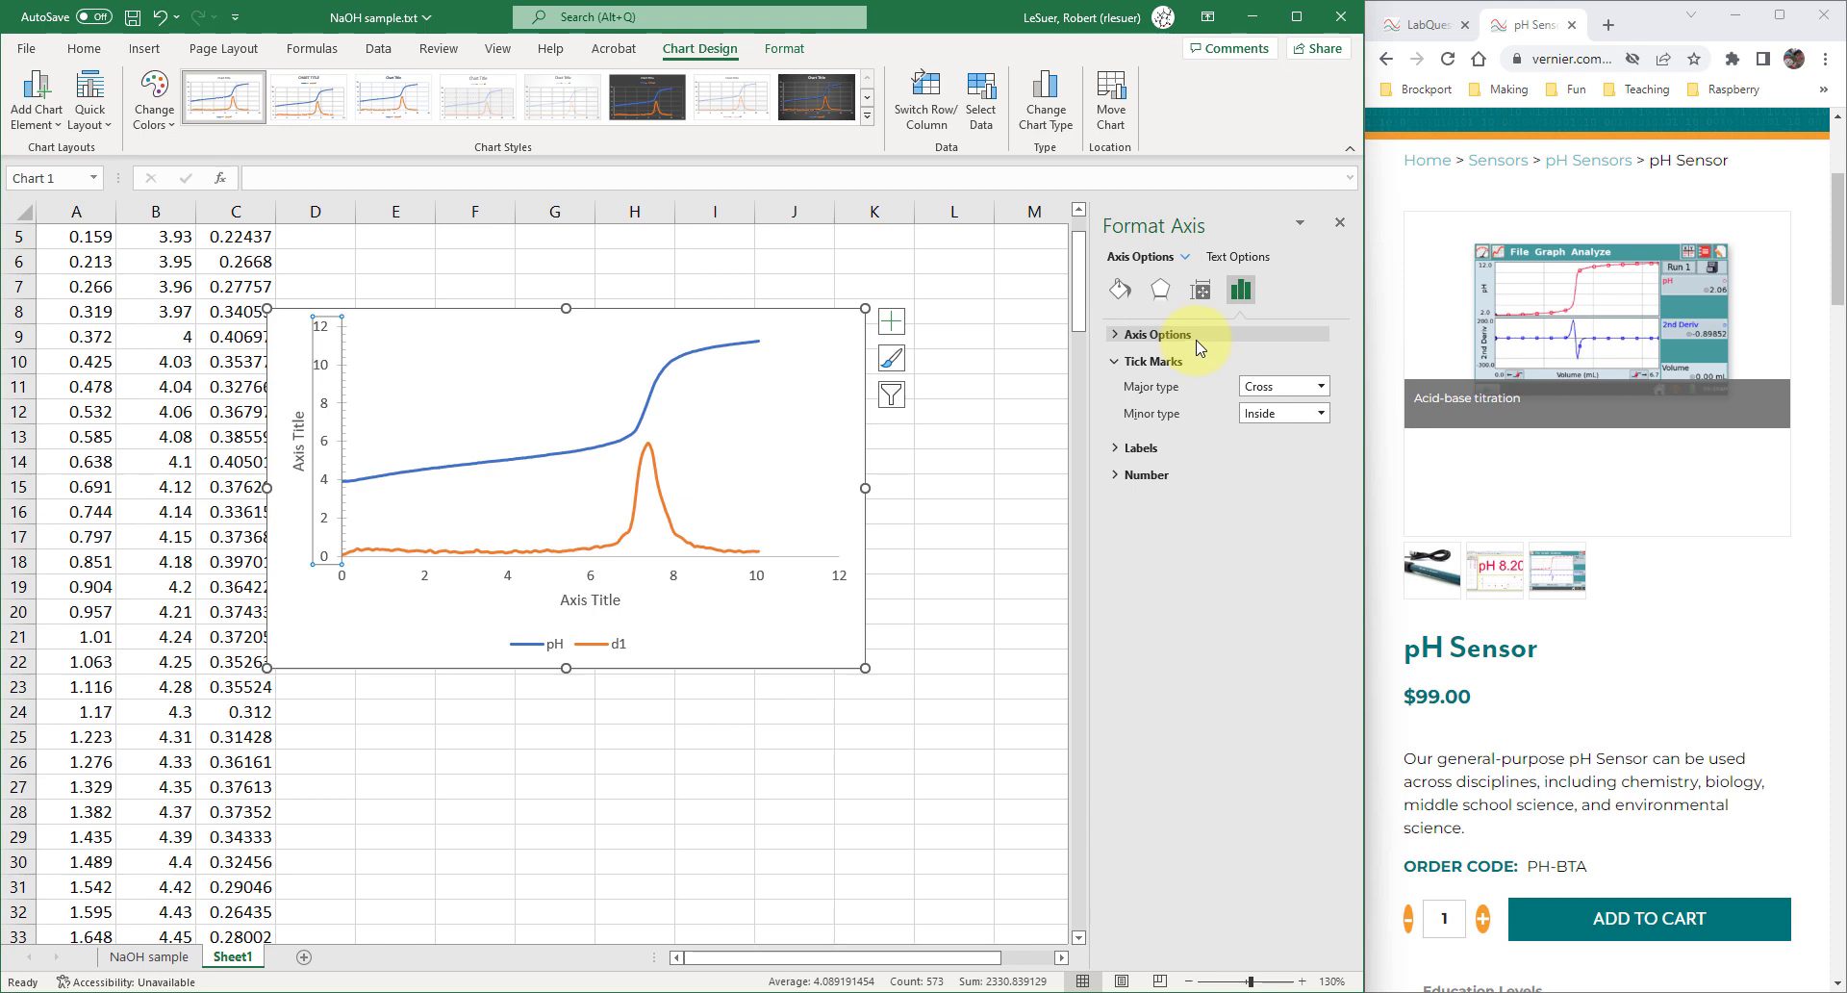
- Color the vertical axis line black
click(1120, 288)
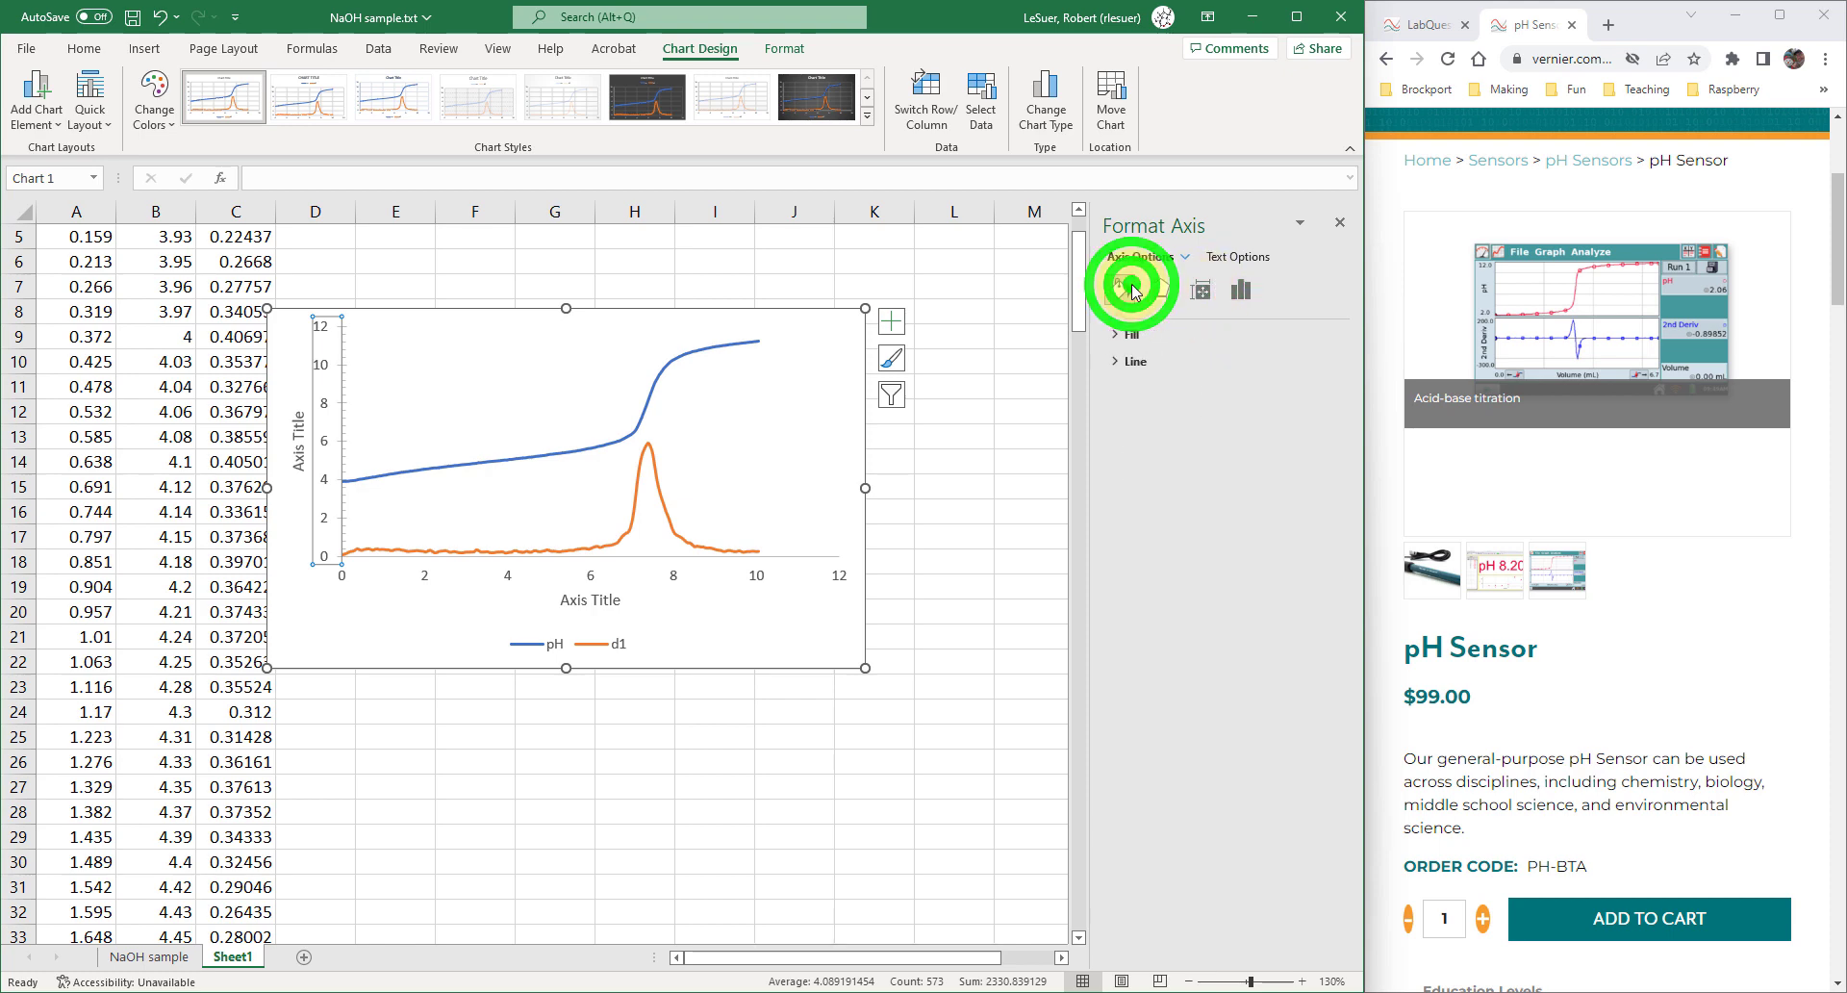
click(1116, 370)
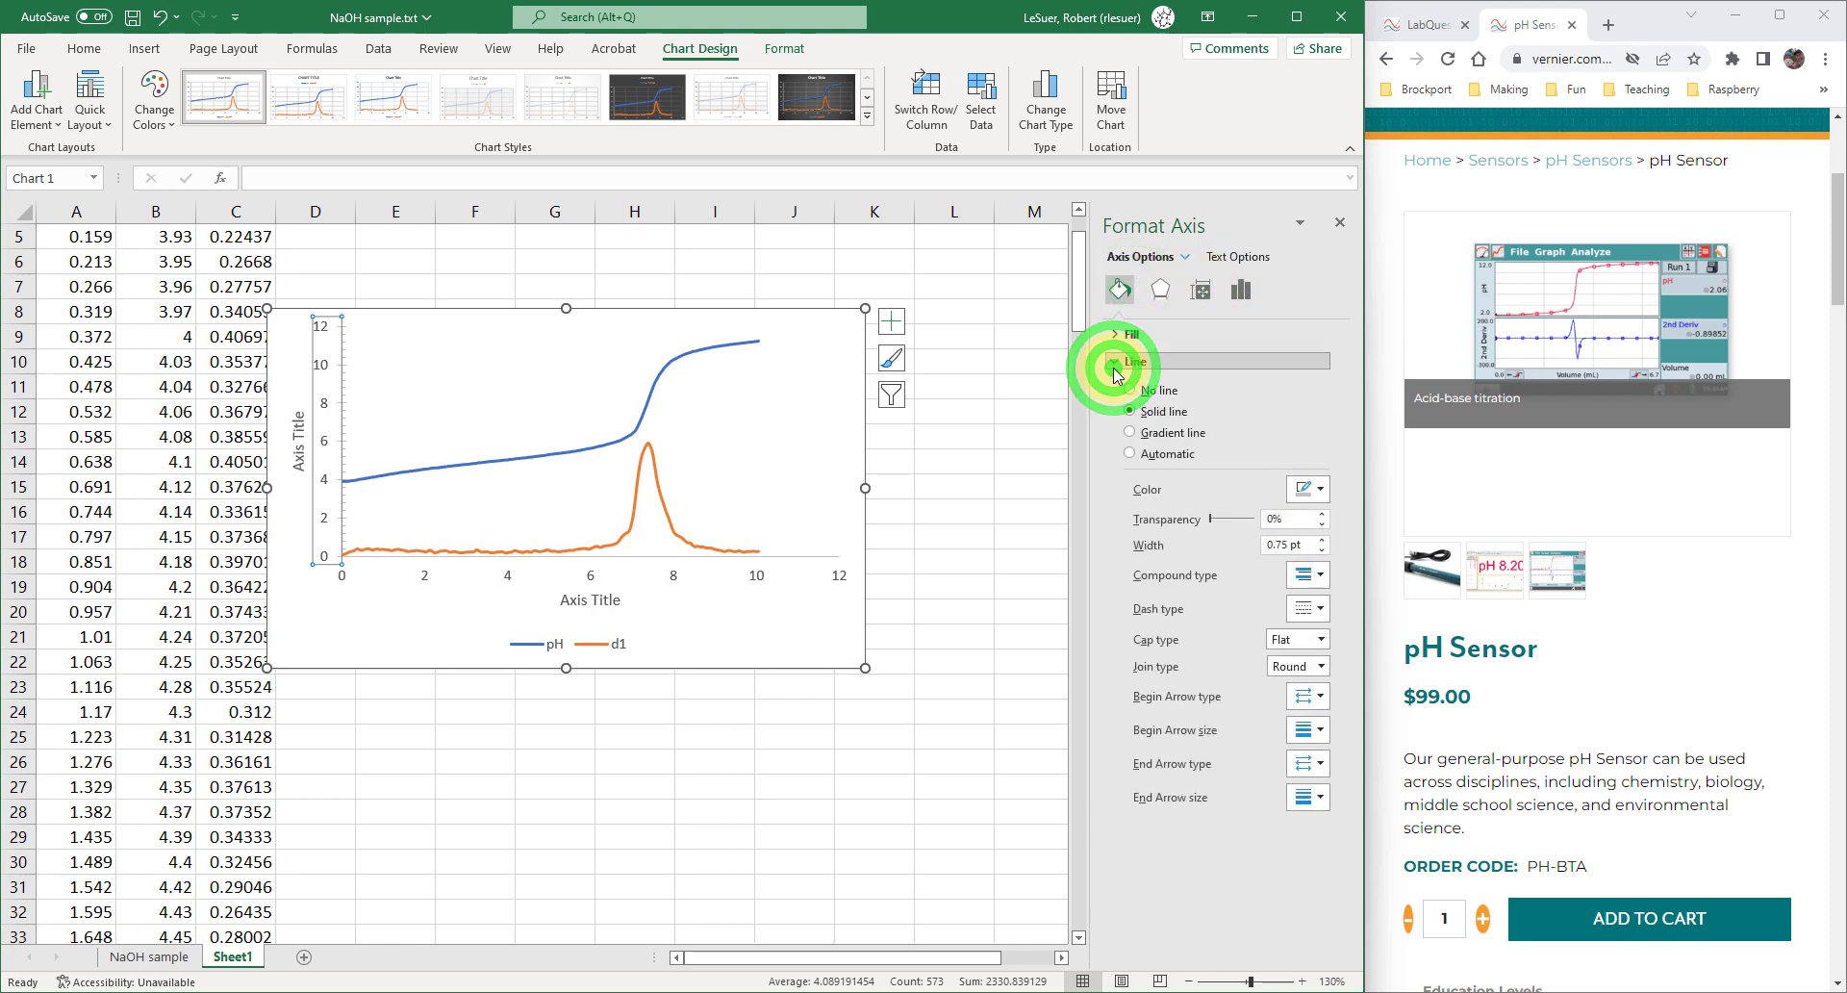
click(1322, 489)
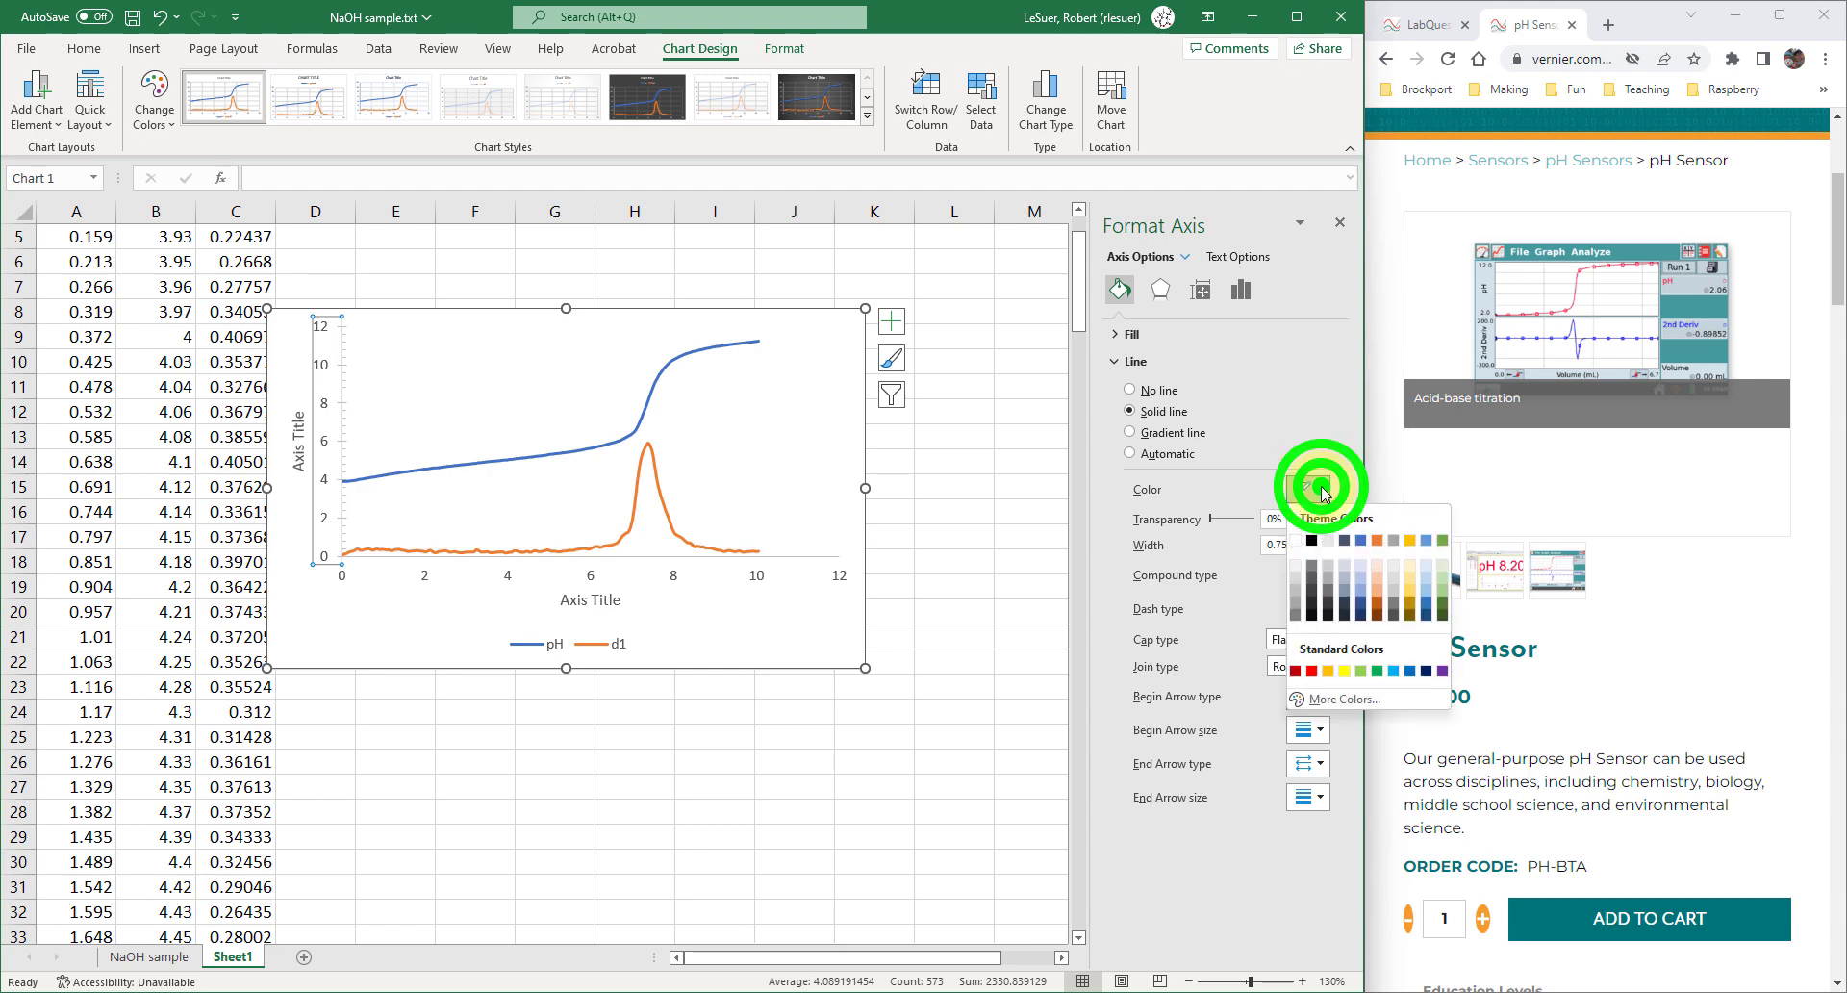
click(1312, 541)
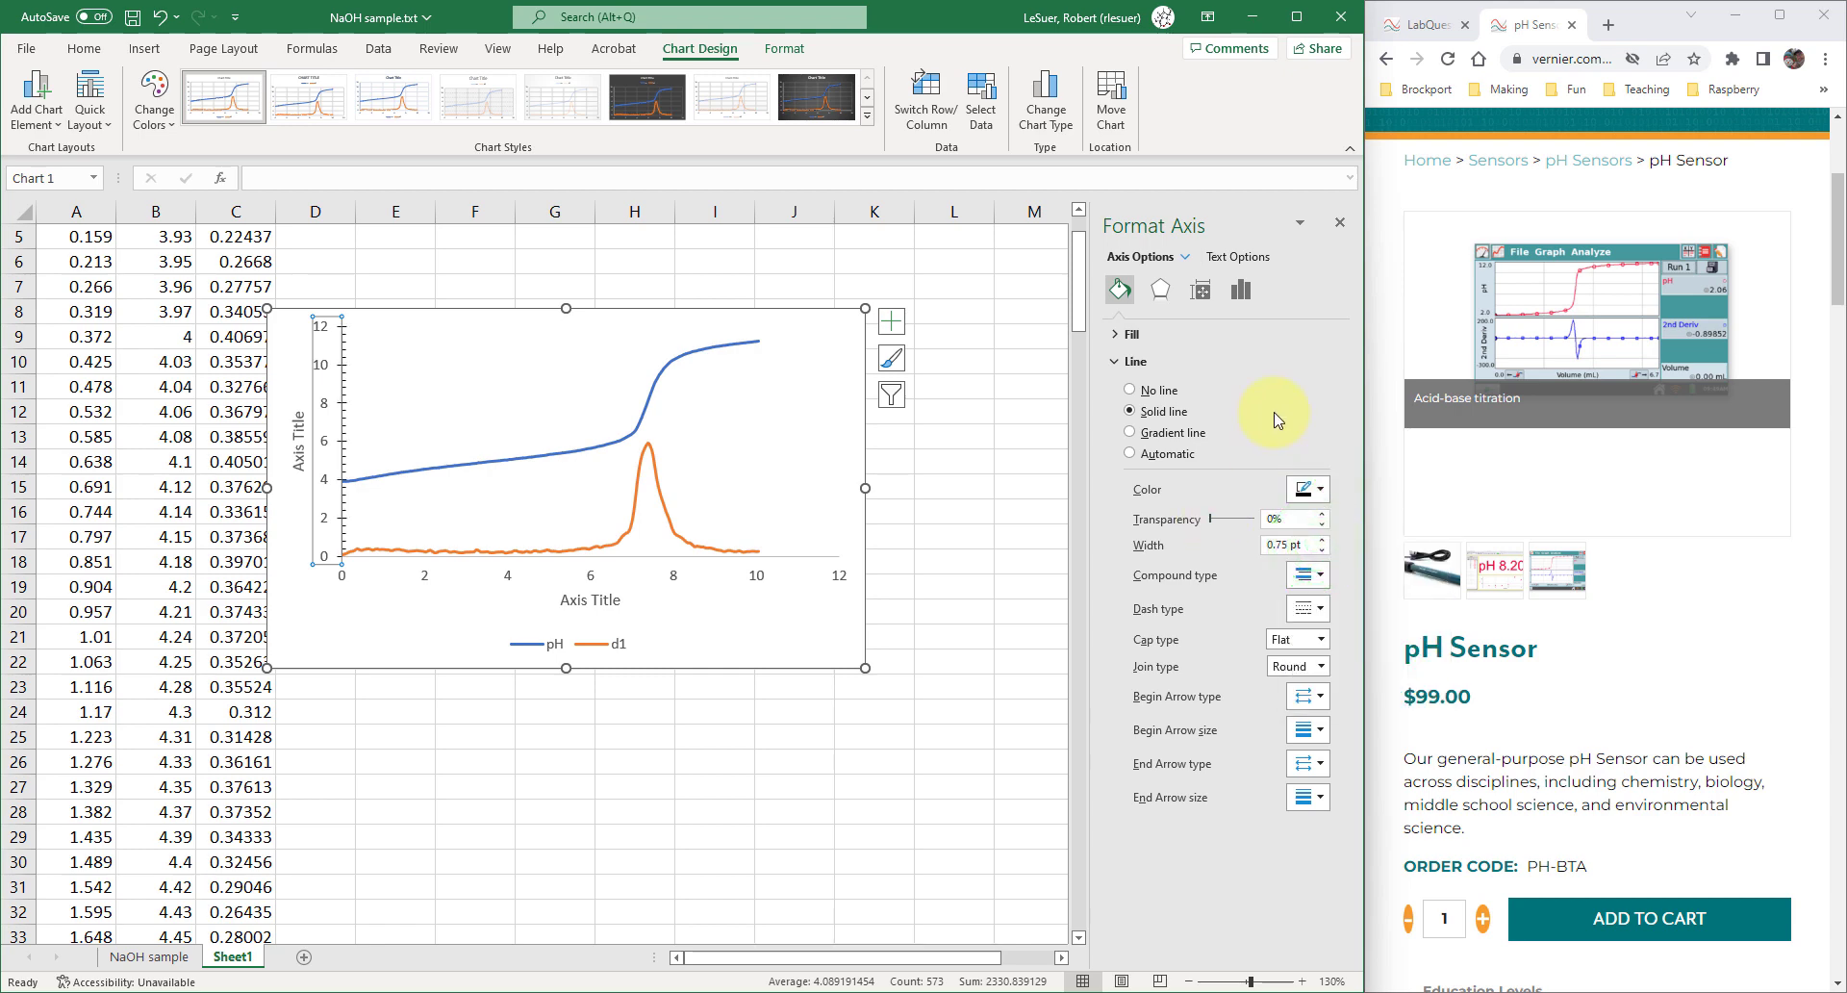
- Give the horizontal axis Cross major tick marks and Inside minor tick marks
click(510, 584)
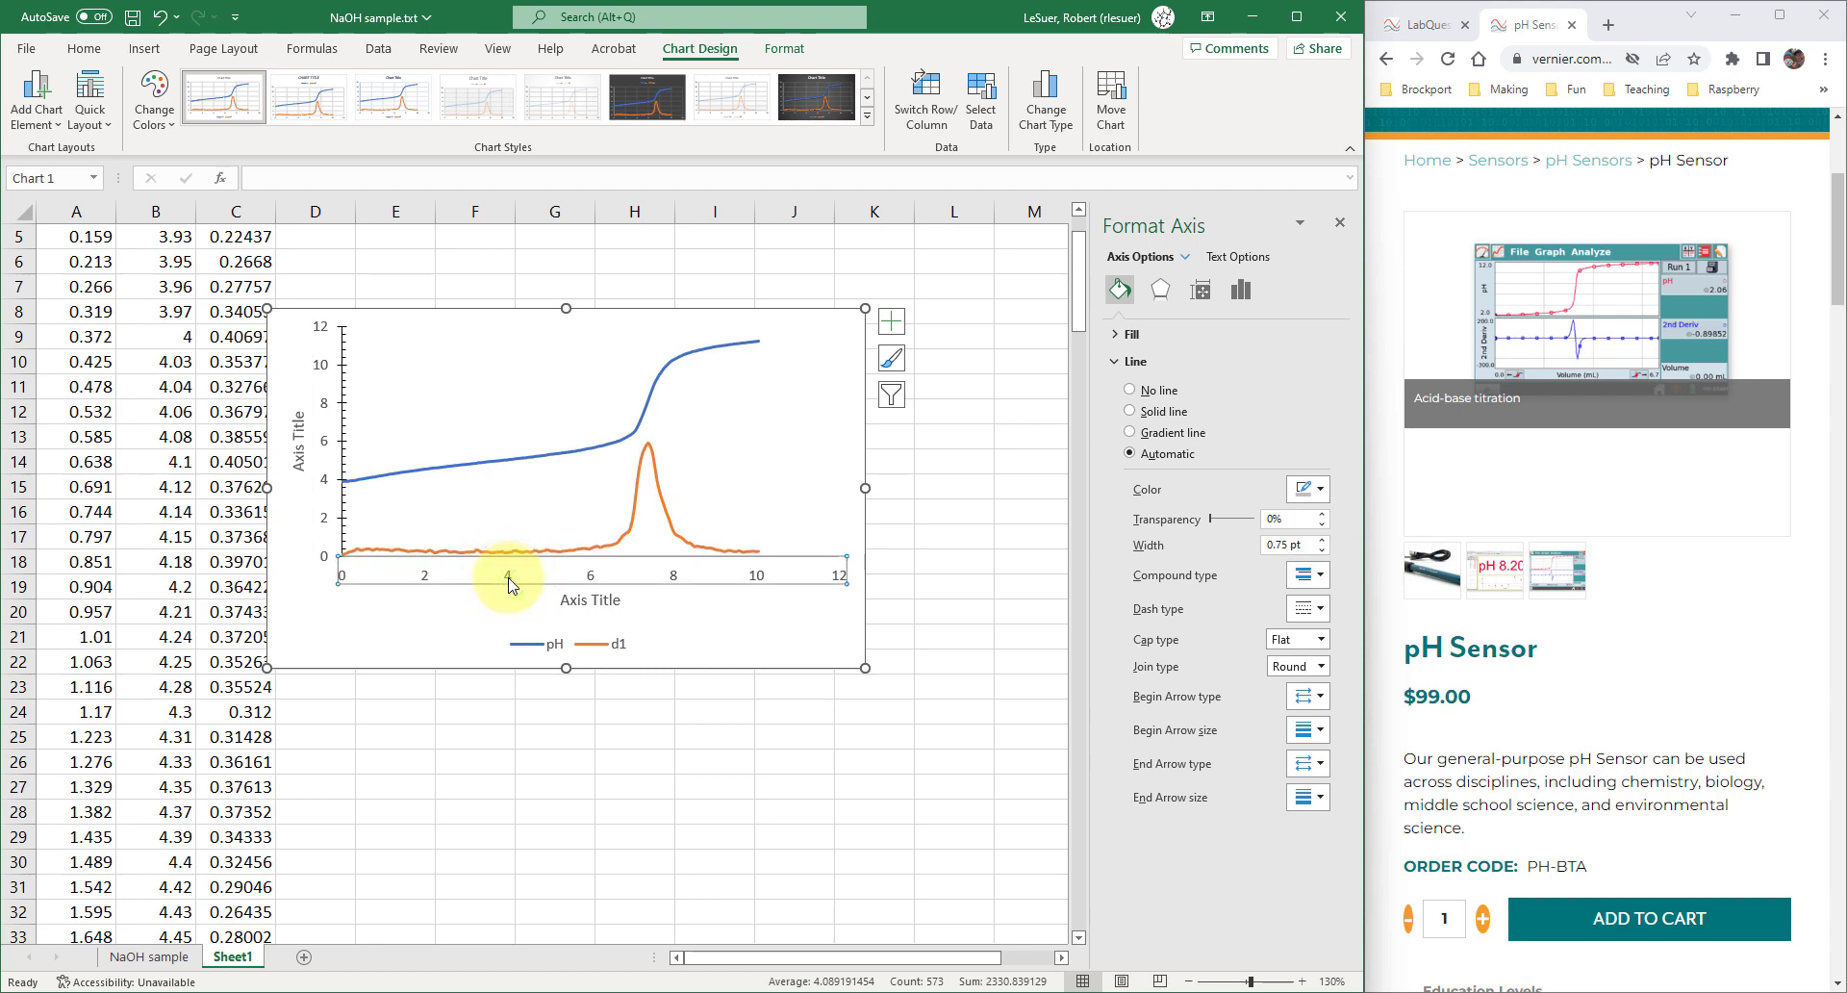
right_click(510, 583)
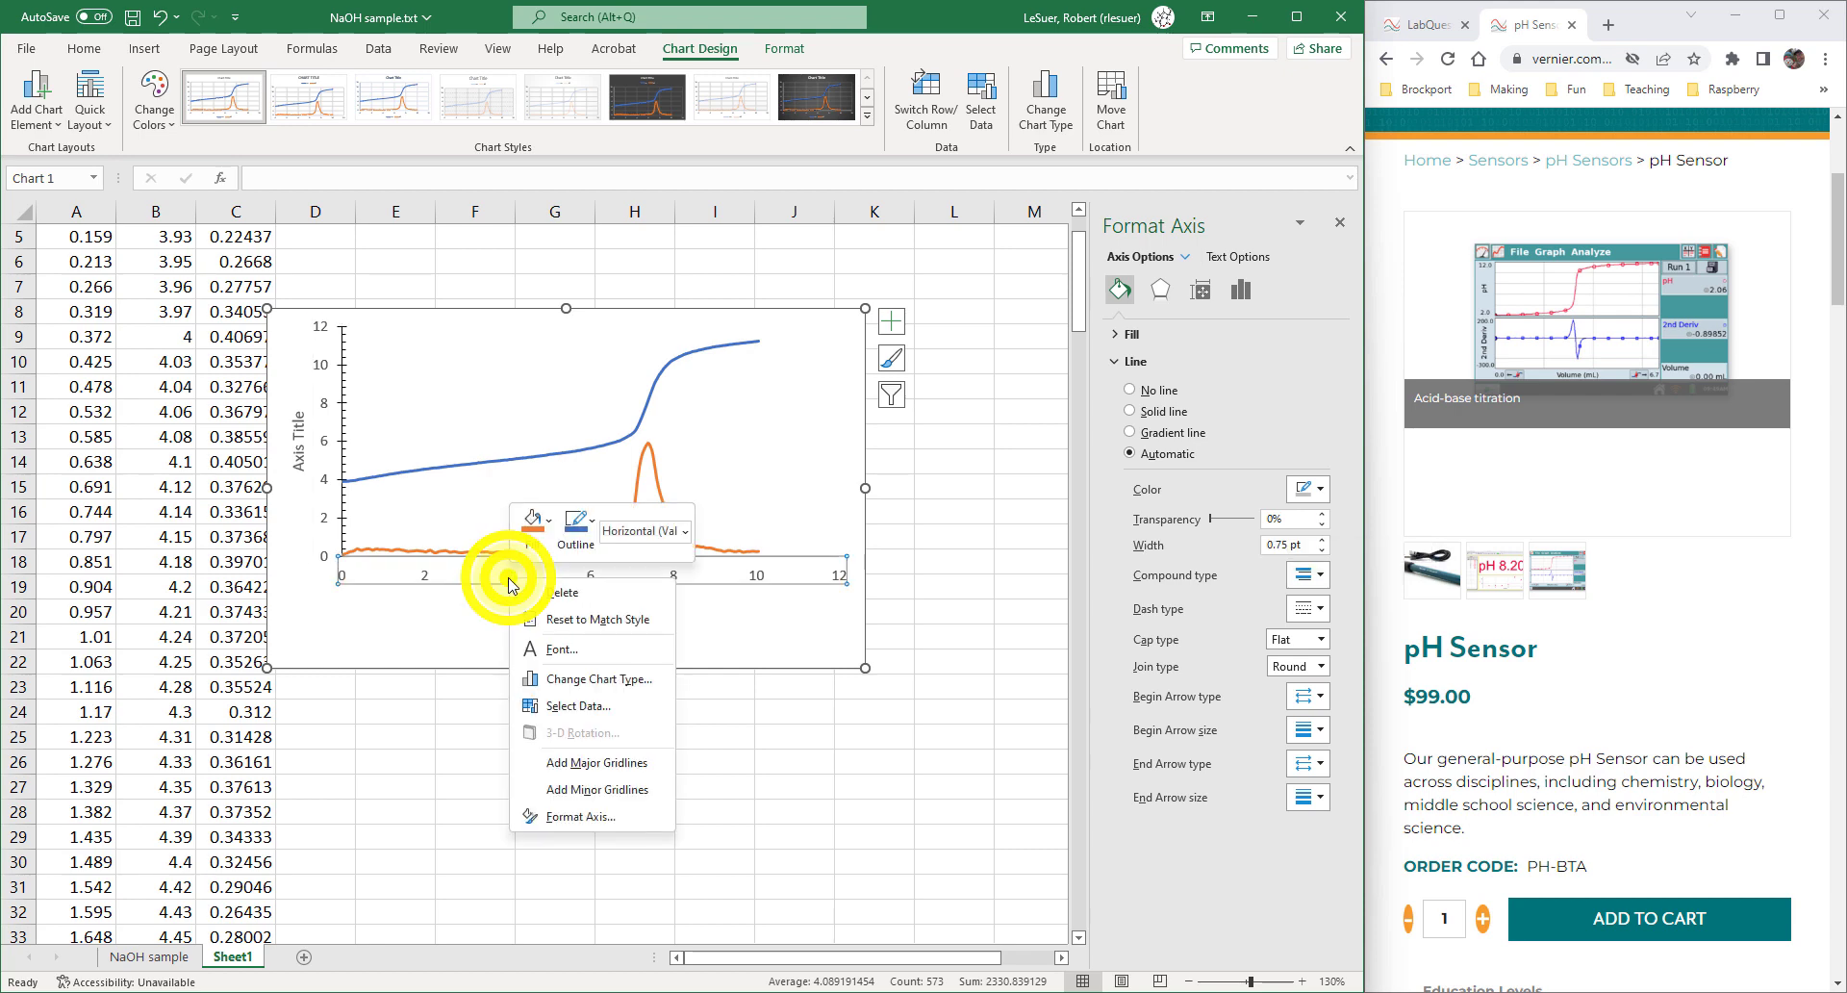
click(597, 822)
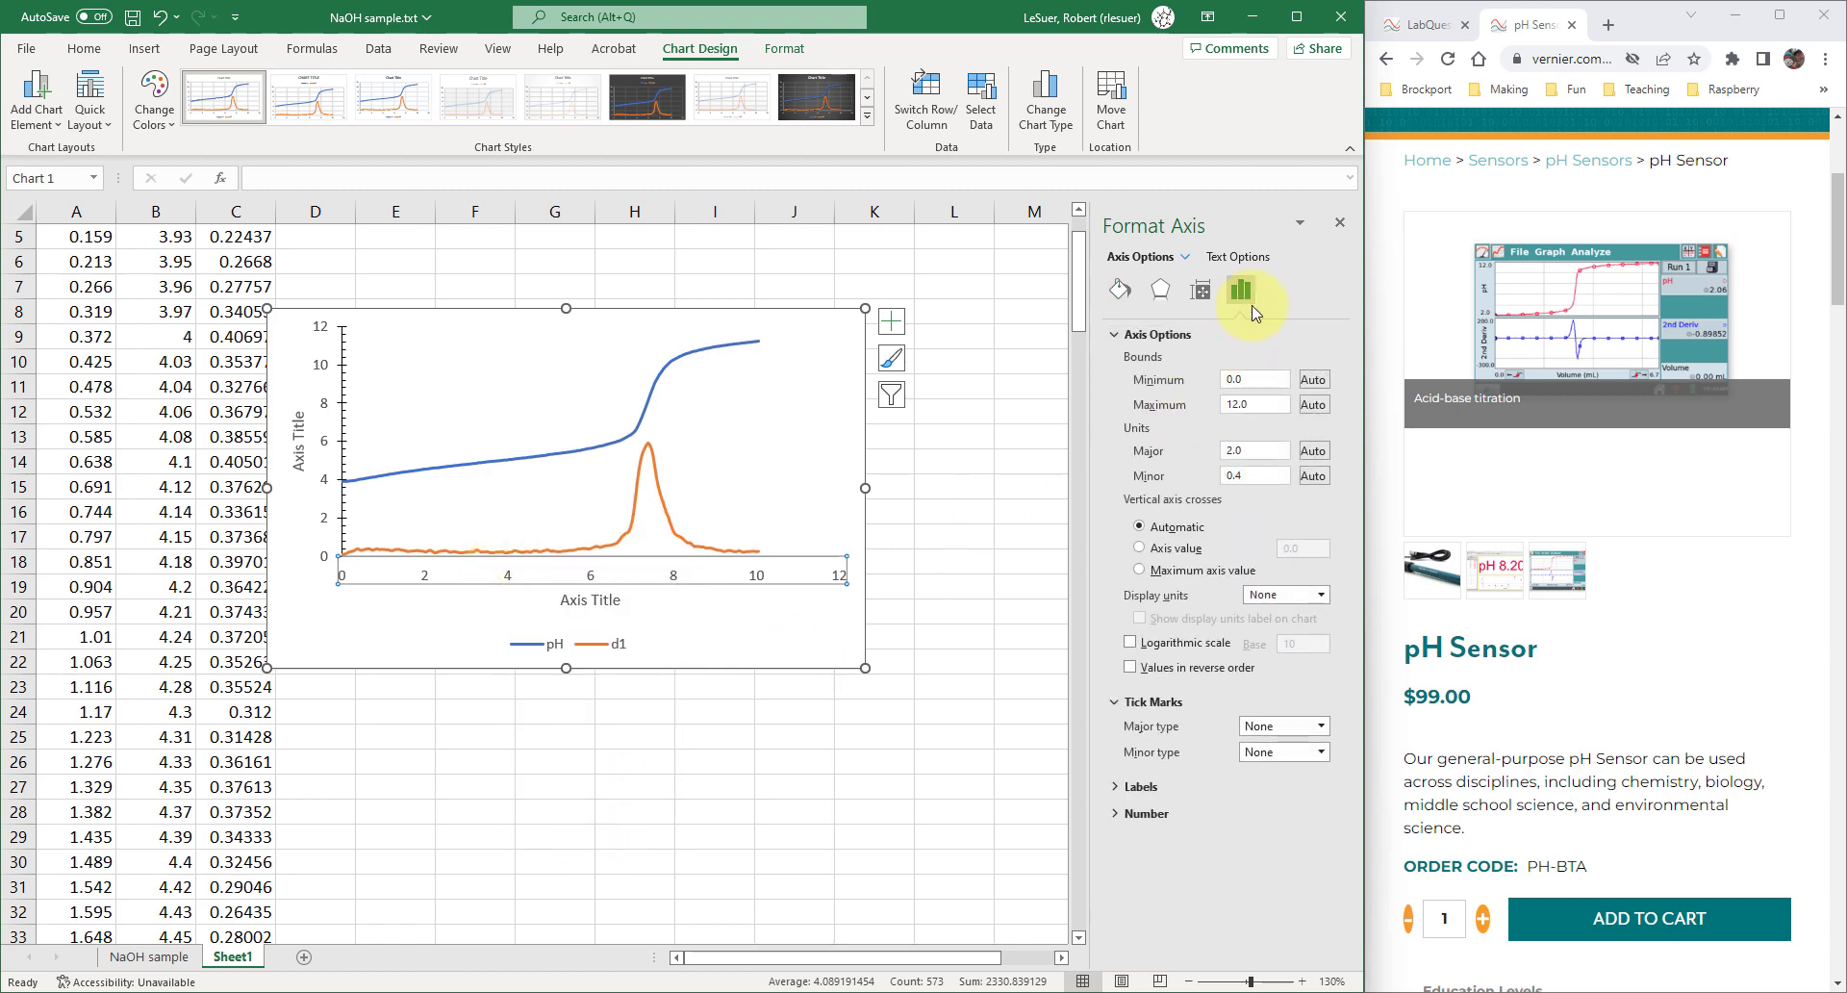
click(1322, 727)
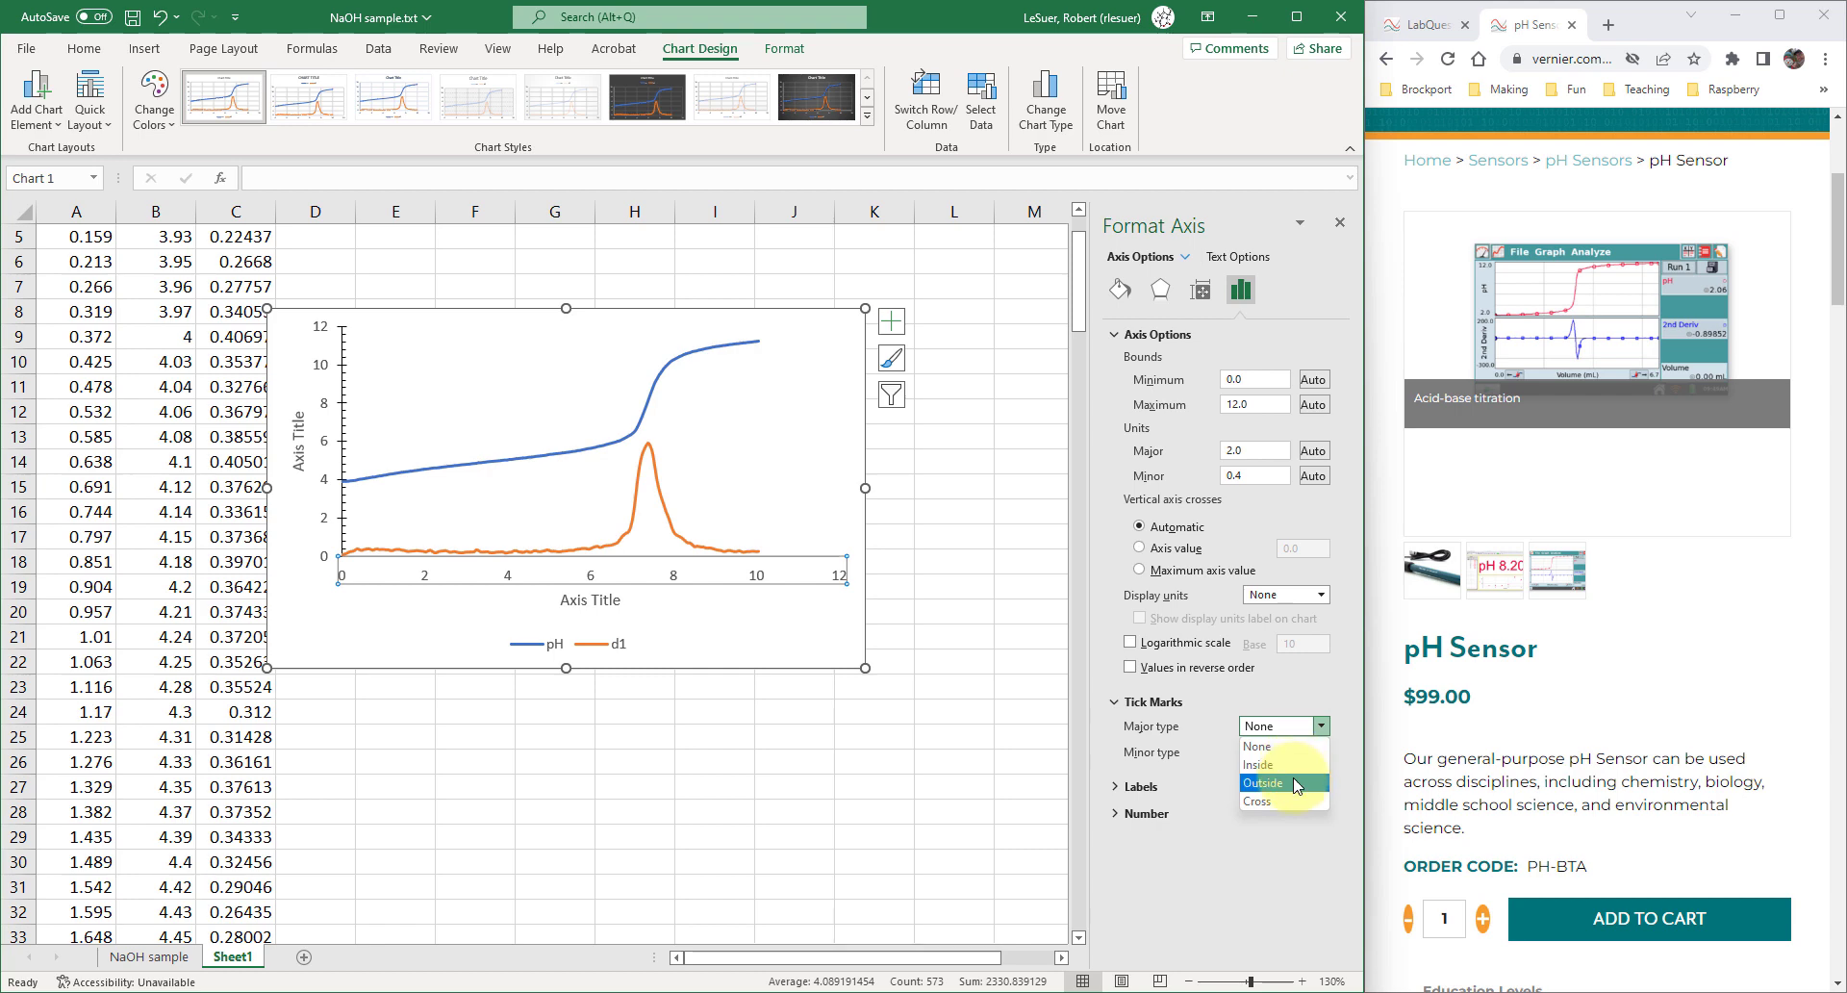
click(1262, 801)
click(1322, 752)
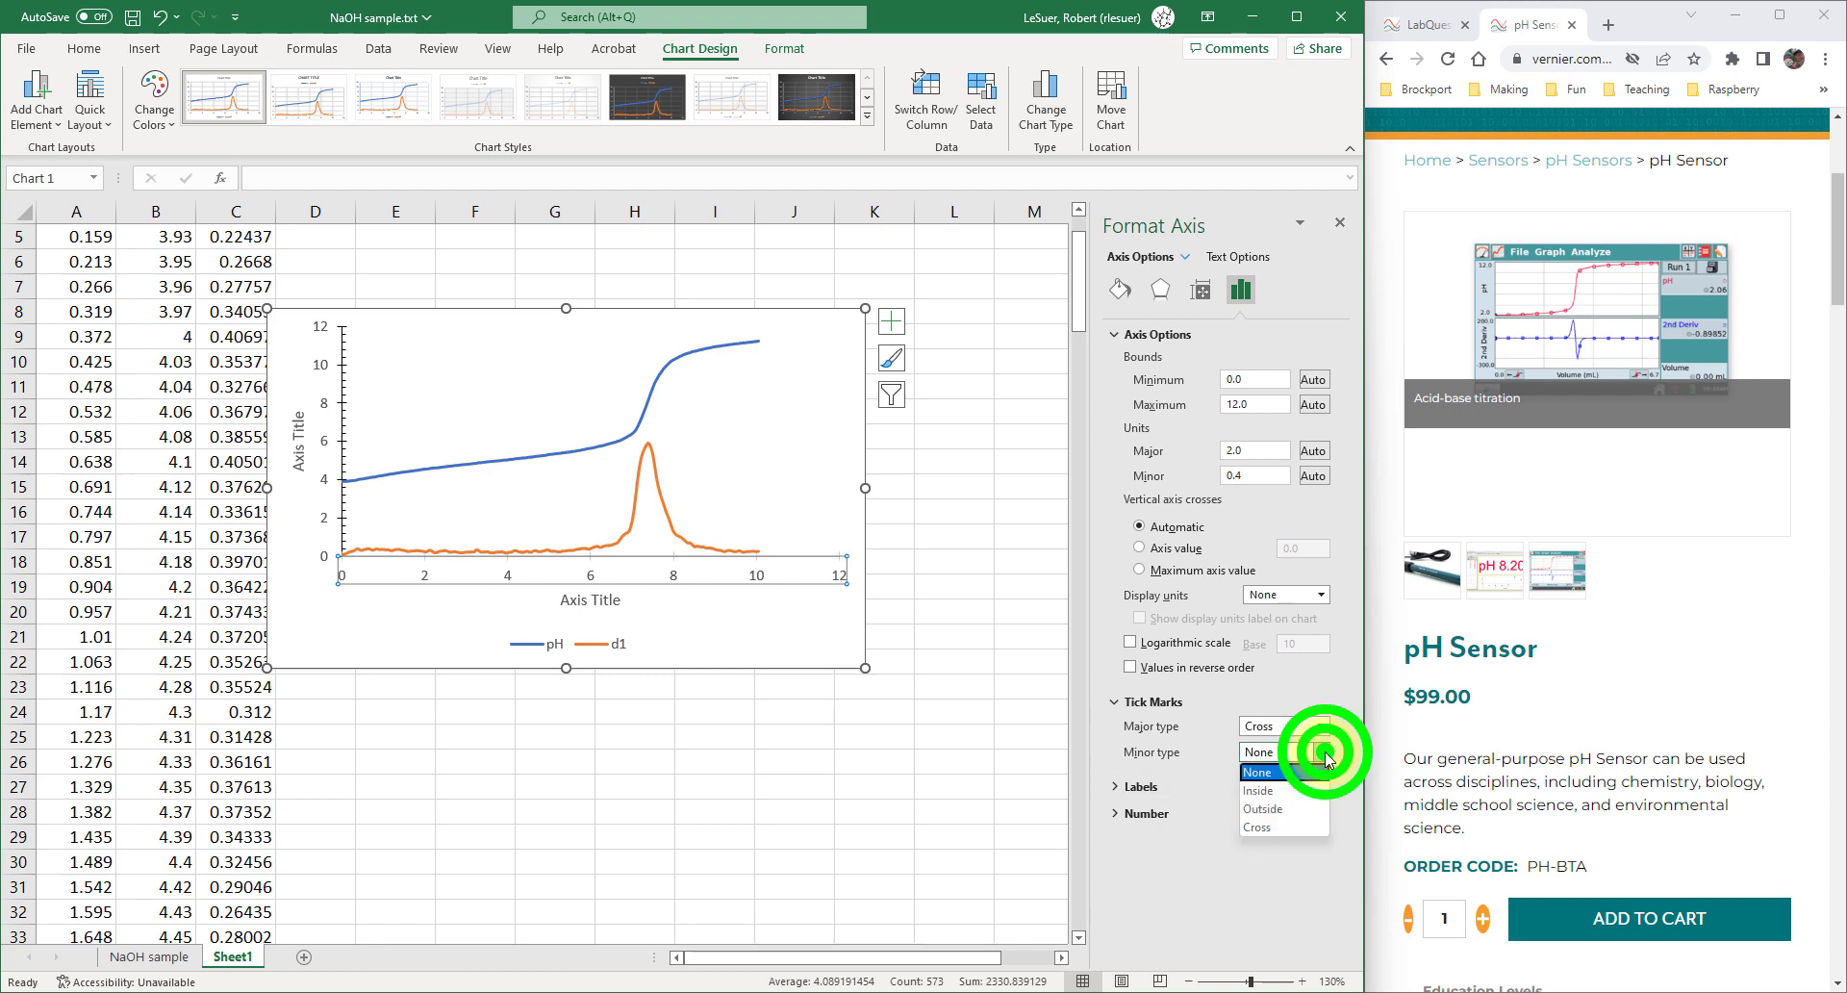
click(1304, 794)
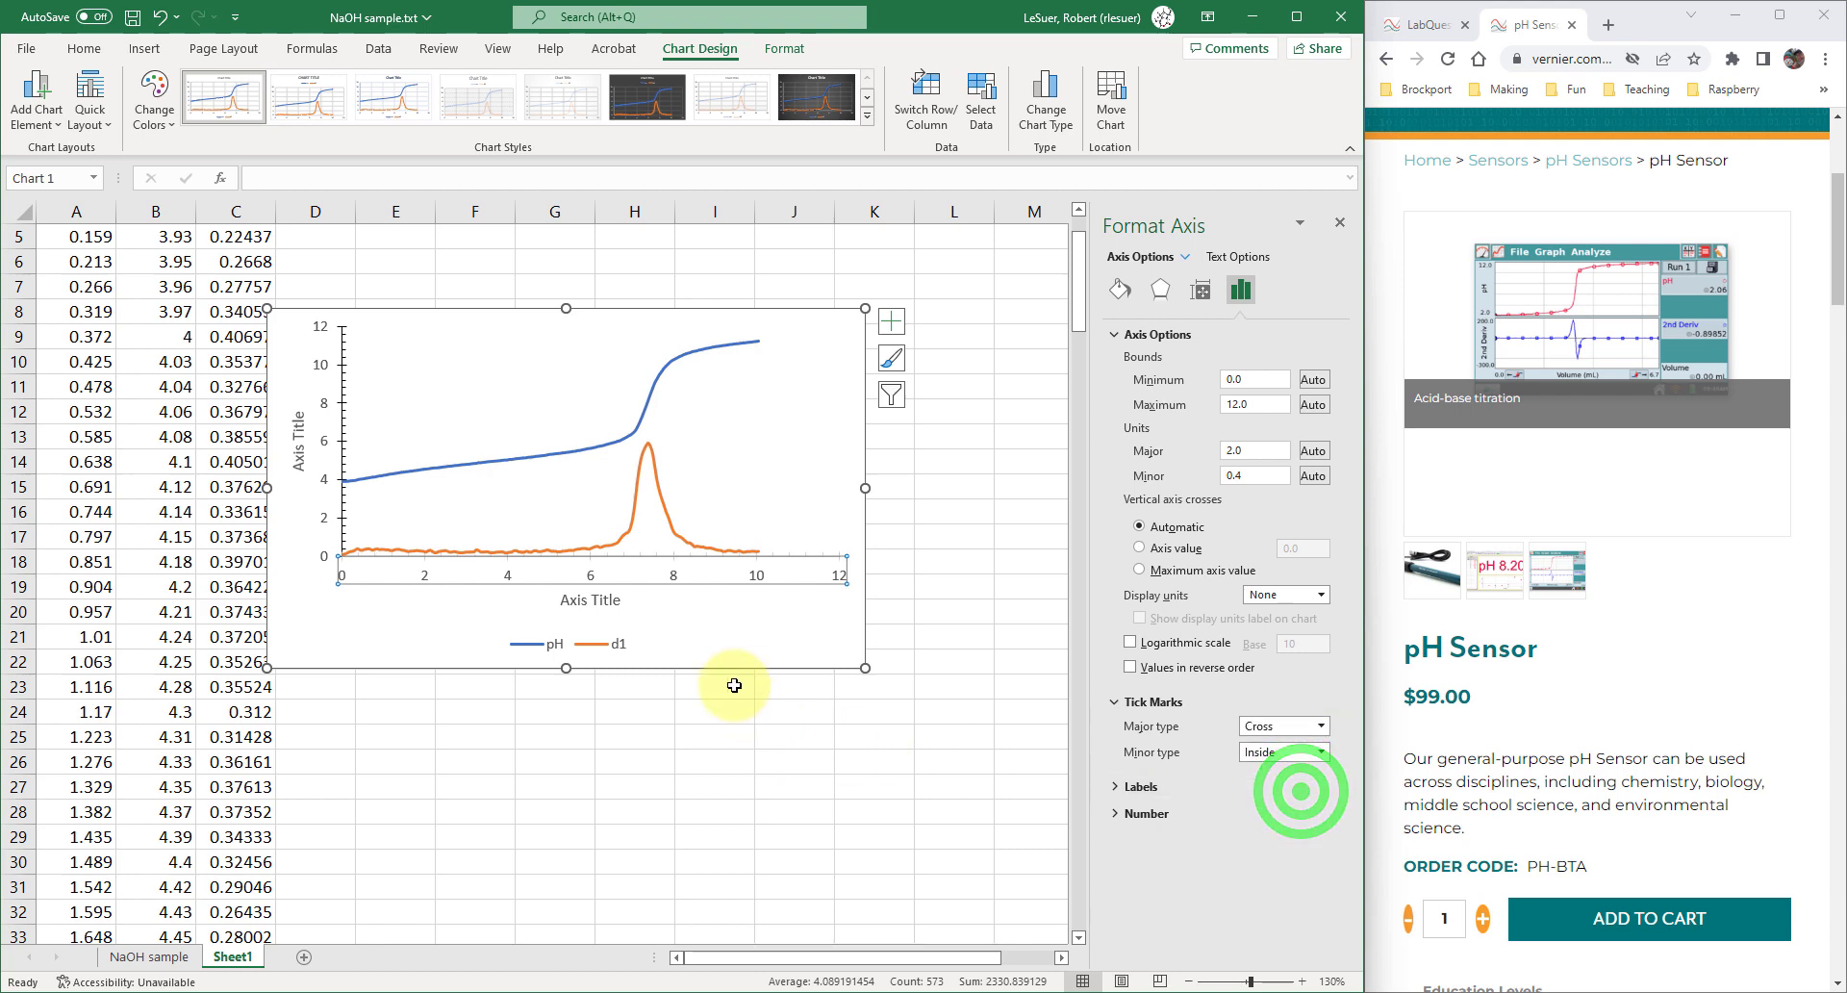
- Color the horizontal axis line black
click(1118, 287)
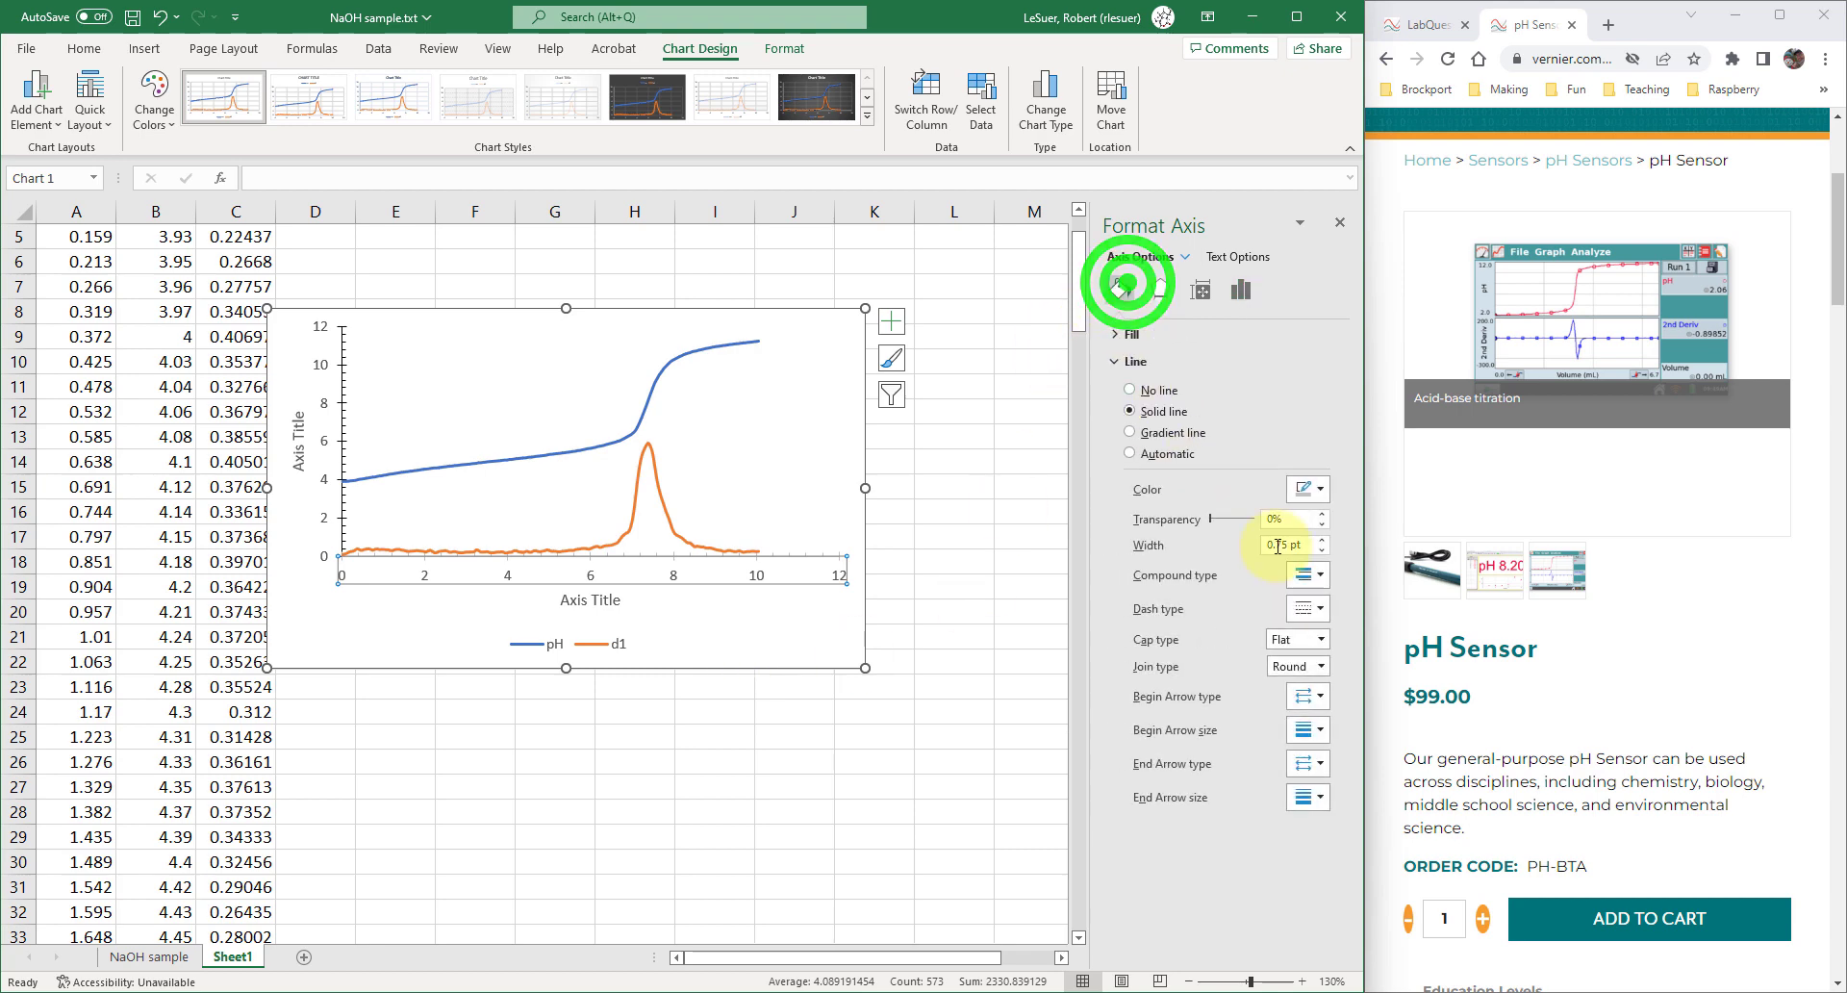
click(1327, 487)
click(1311, 534)
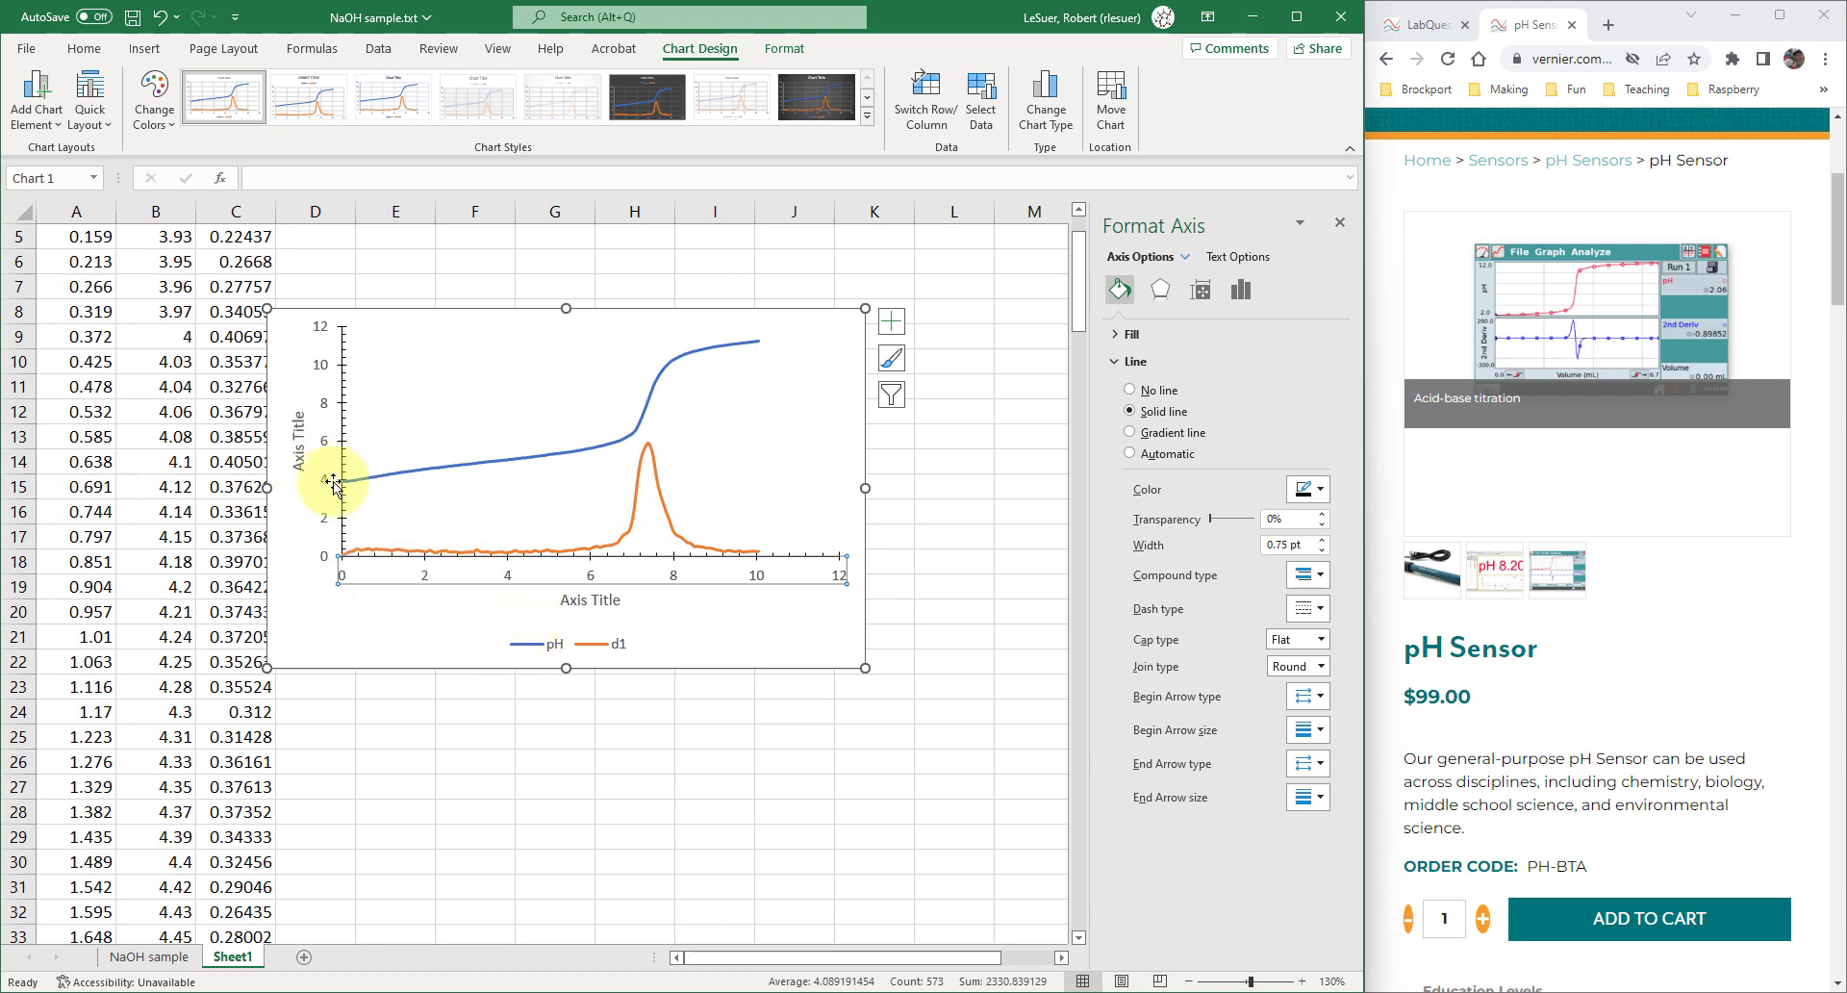
- Change the font color of the number labels on both the vertical and horizontal axes to black
click(323, 369)
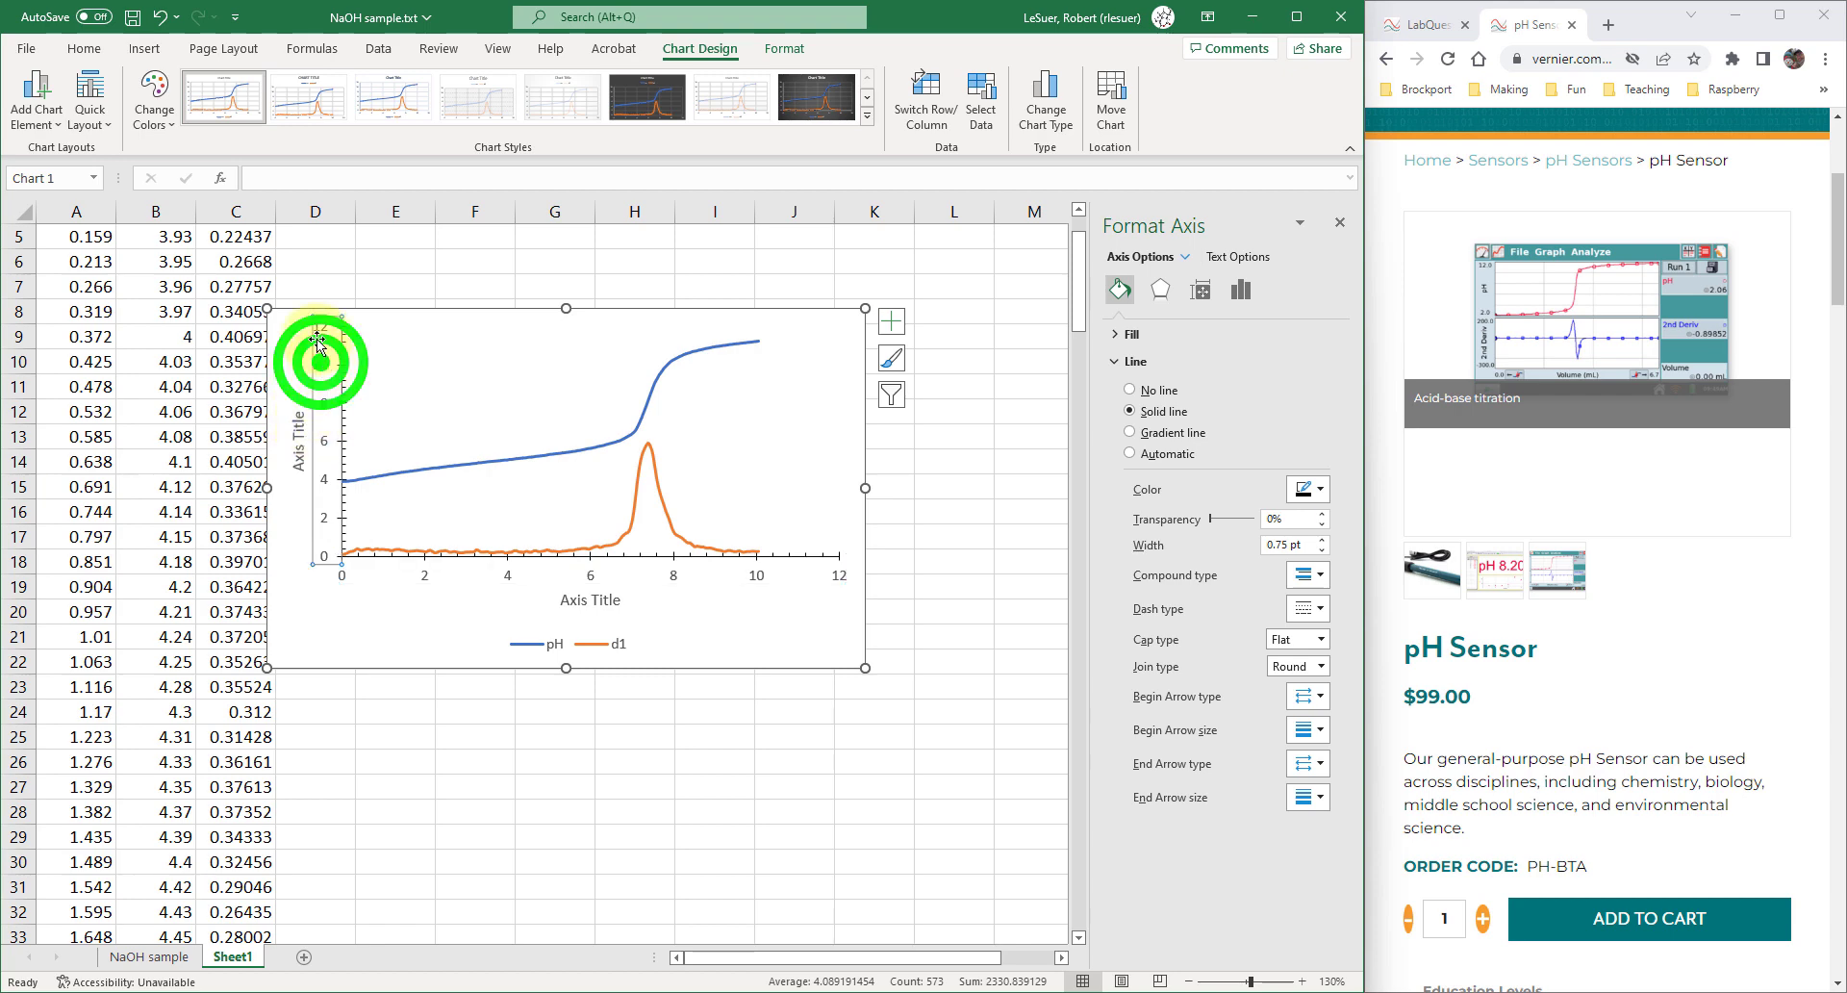
click(84, 50)
click(301, 115)
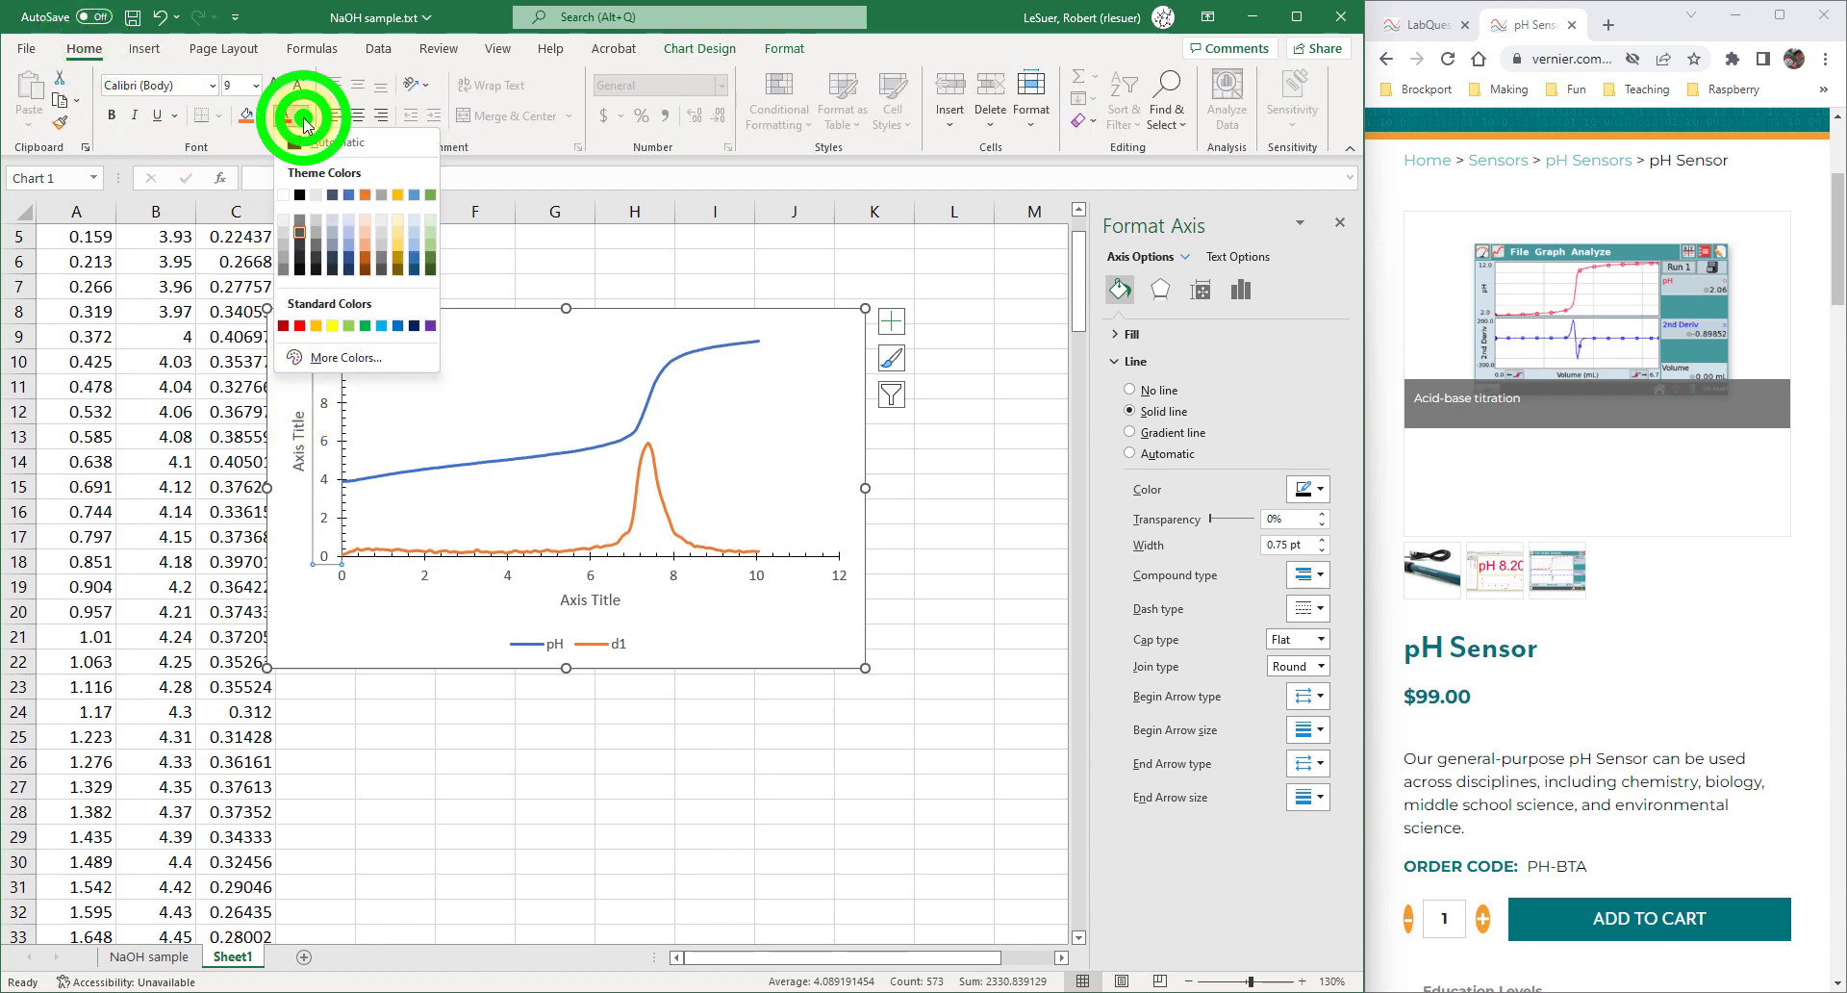
click(299, 194)
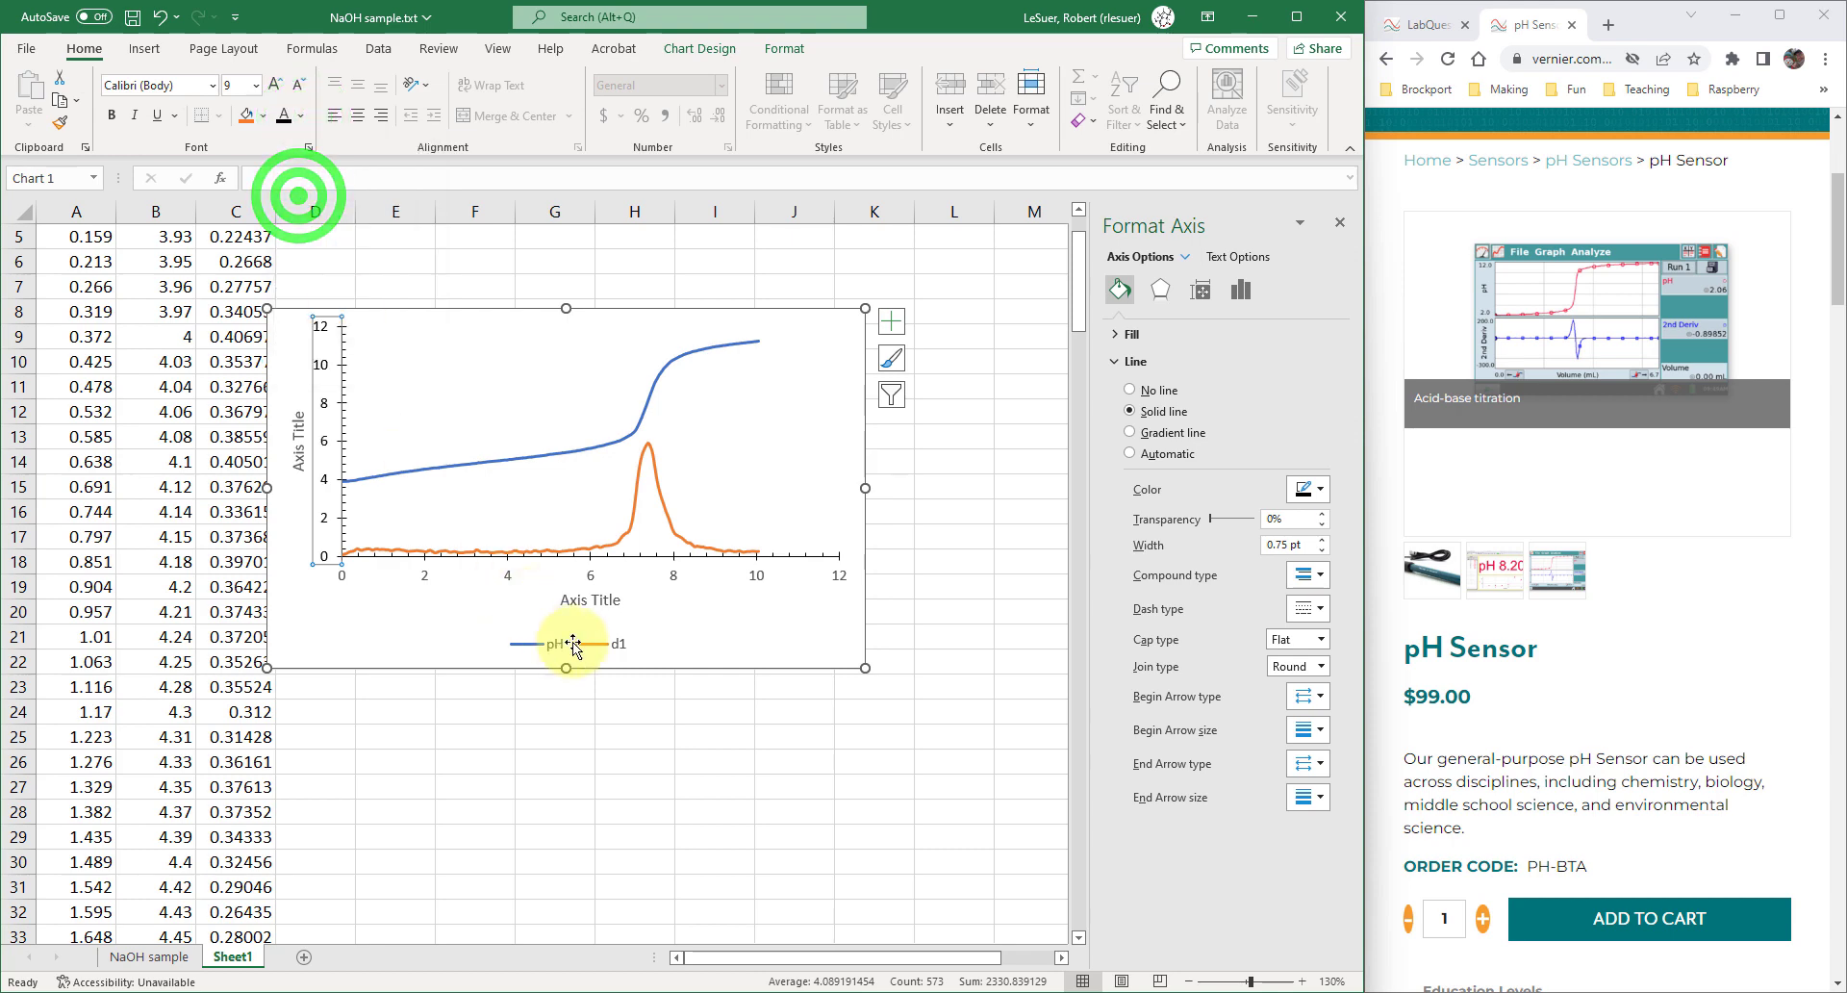
click(590, 575)
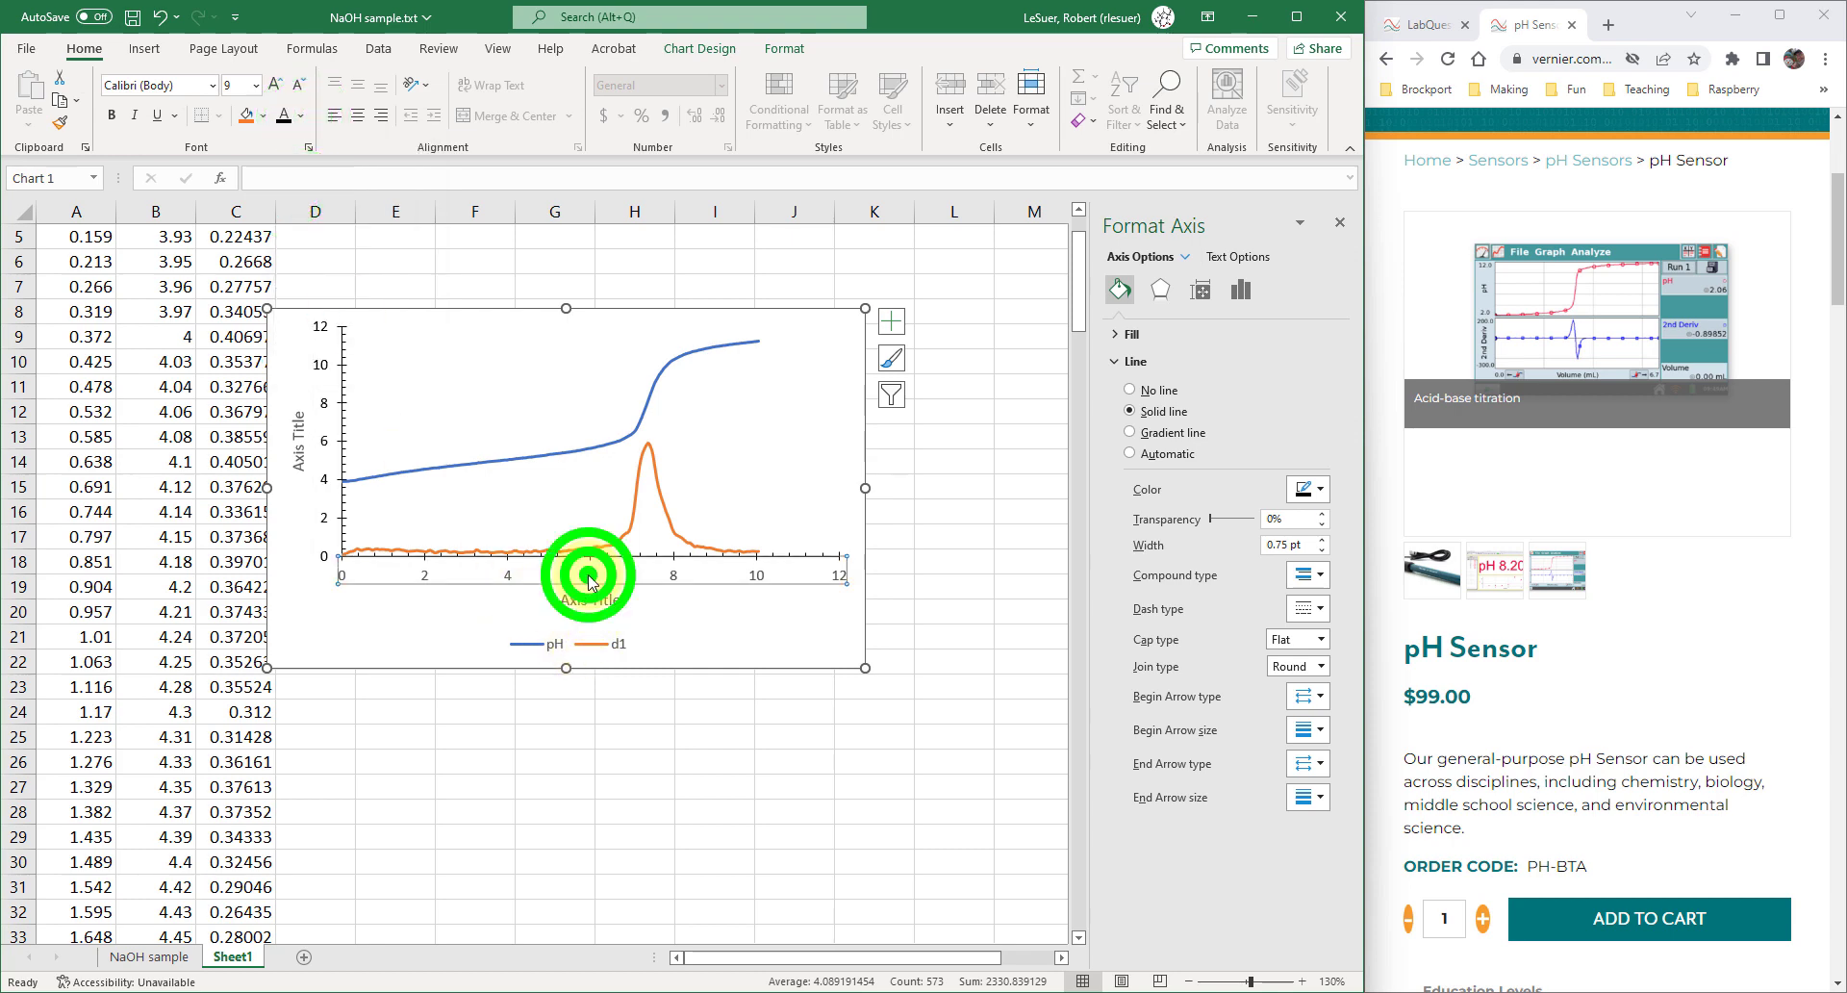
click(282, 116)
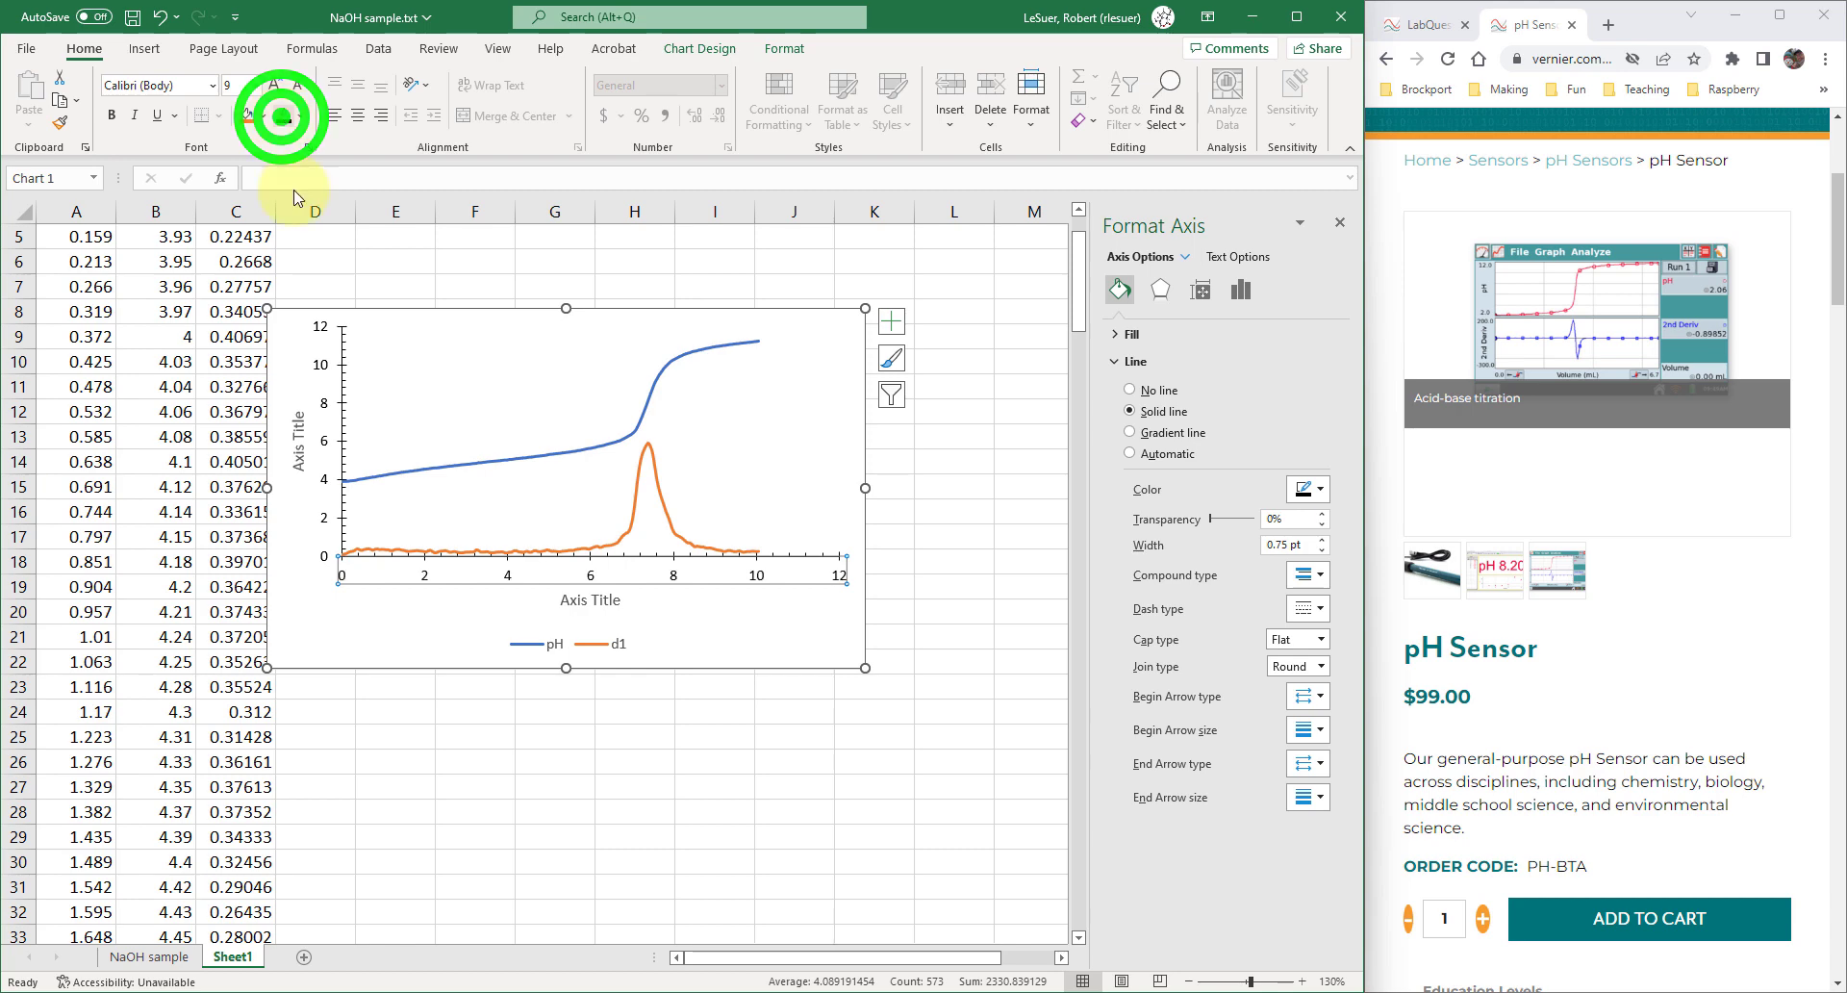
- Change the font color of the horizontal axis title to black
click(574, 601)
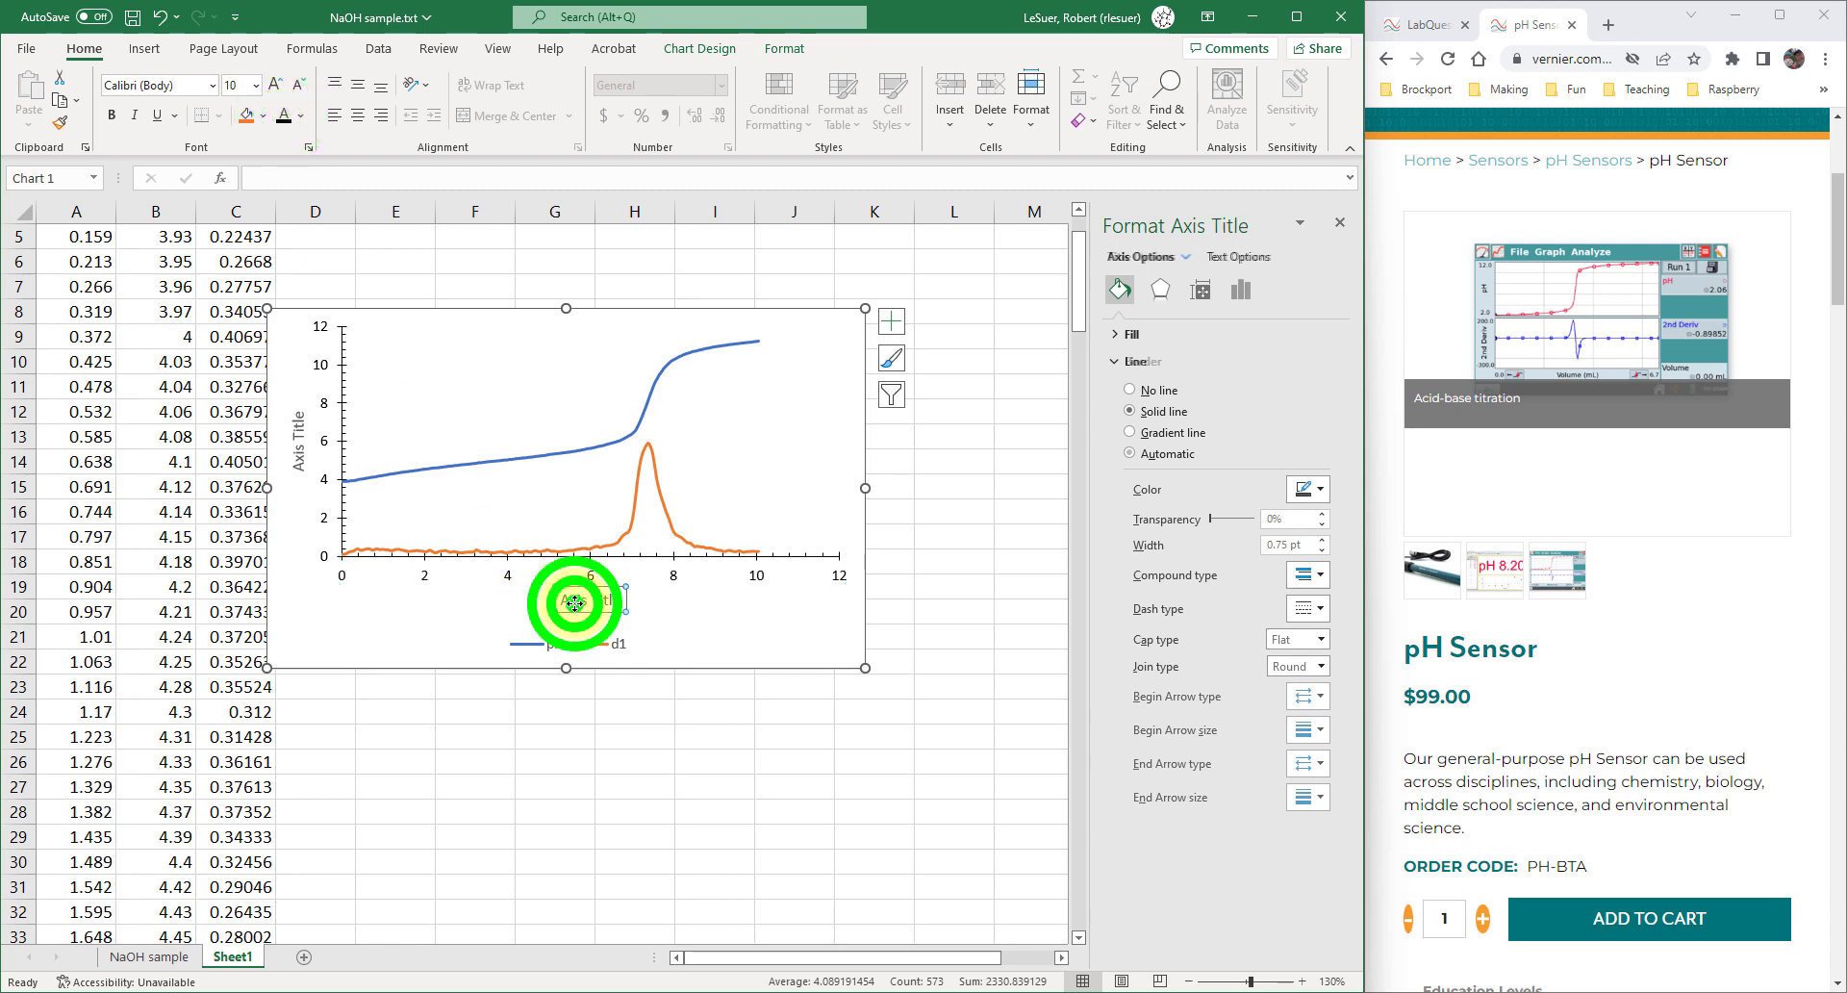
click(301, 116)
click(299, 196)
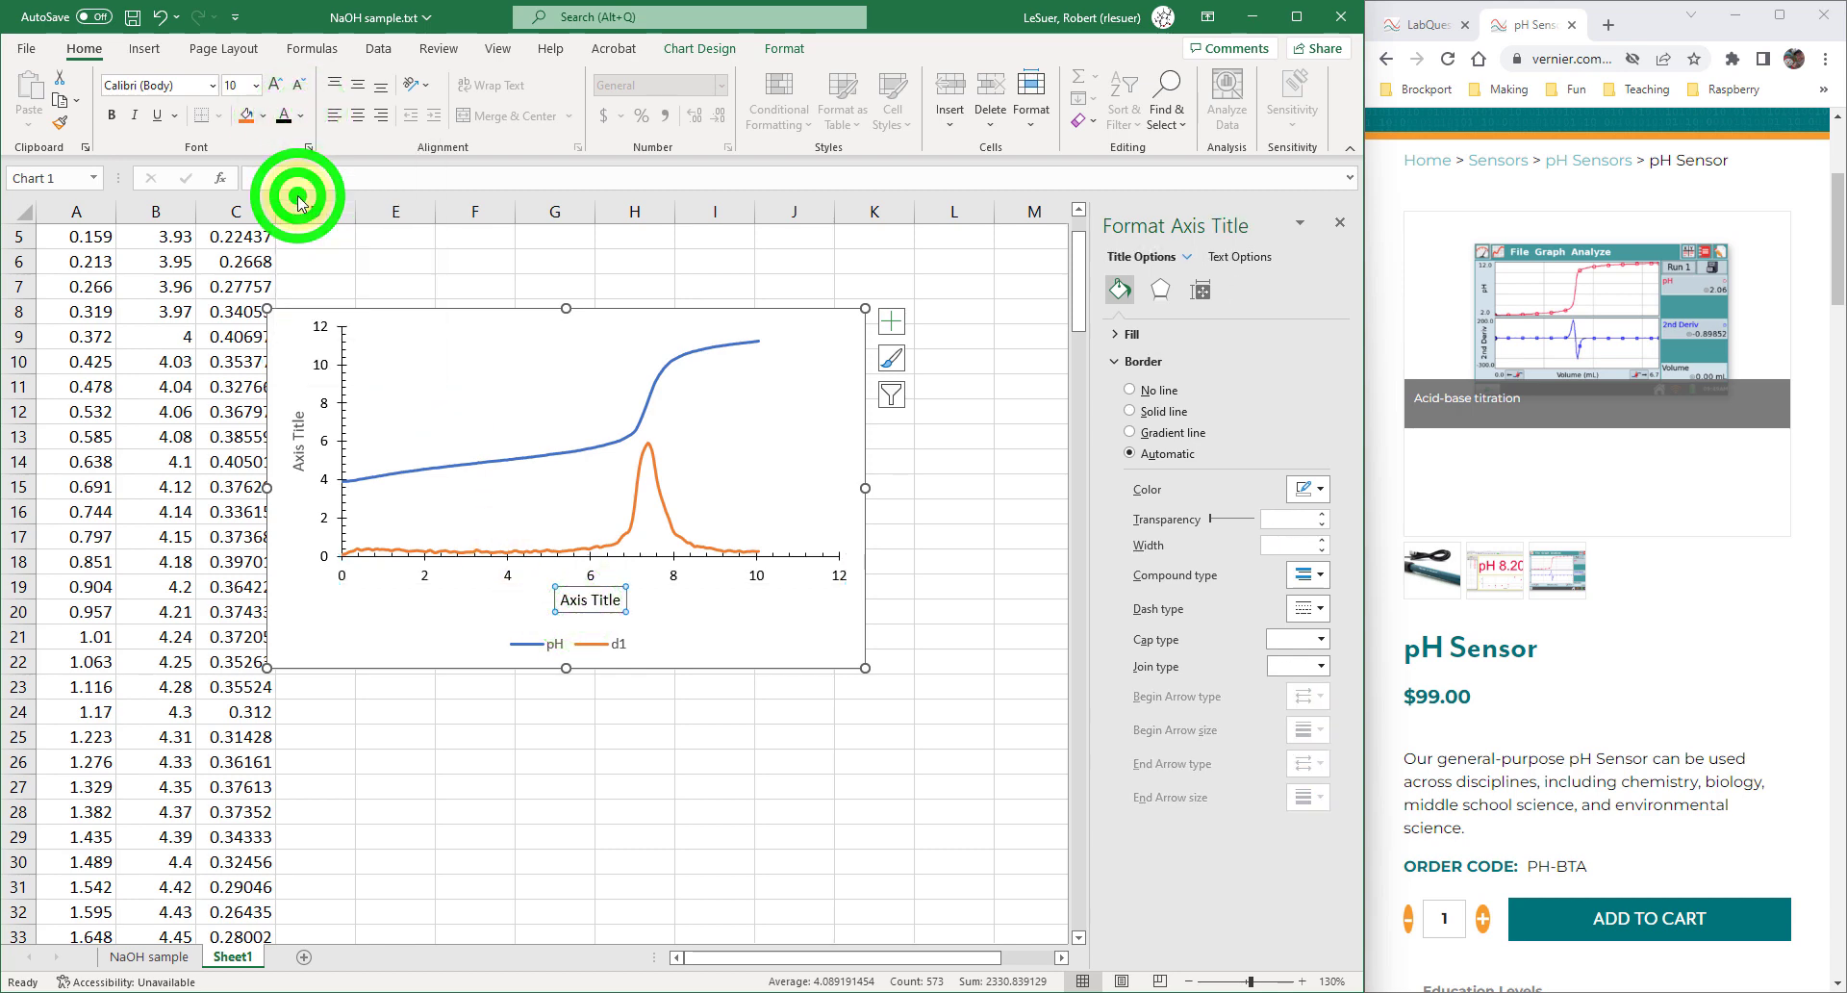
- Change the font color of the vertical axis title and the chart legend to black
click(299, 428)
click(300, 116)
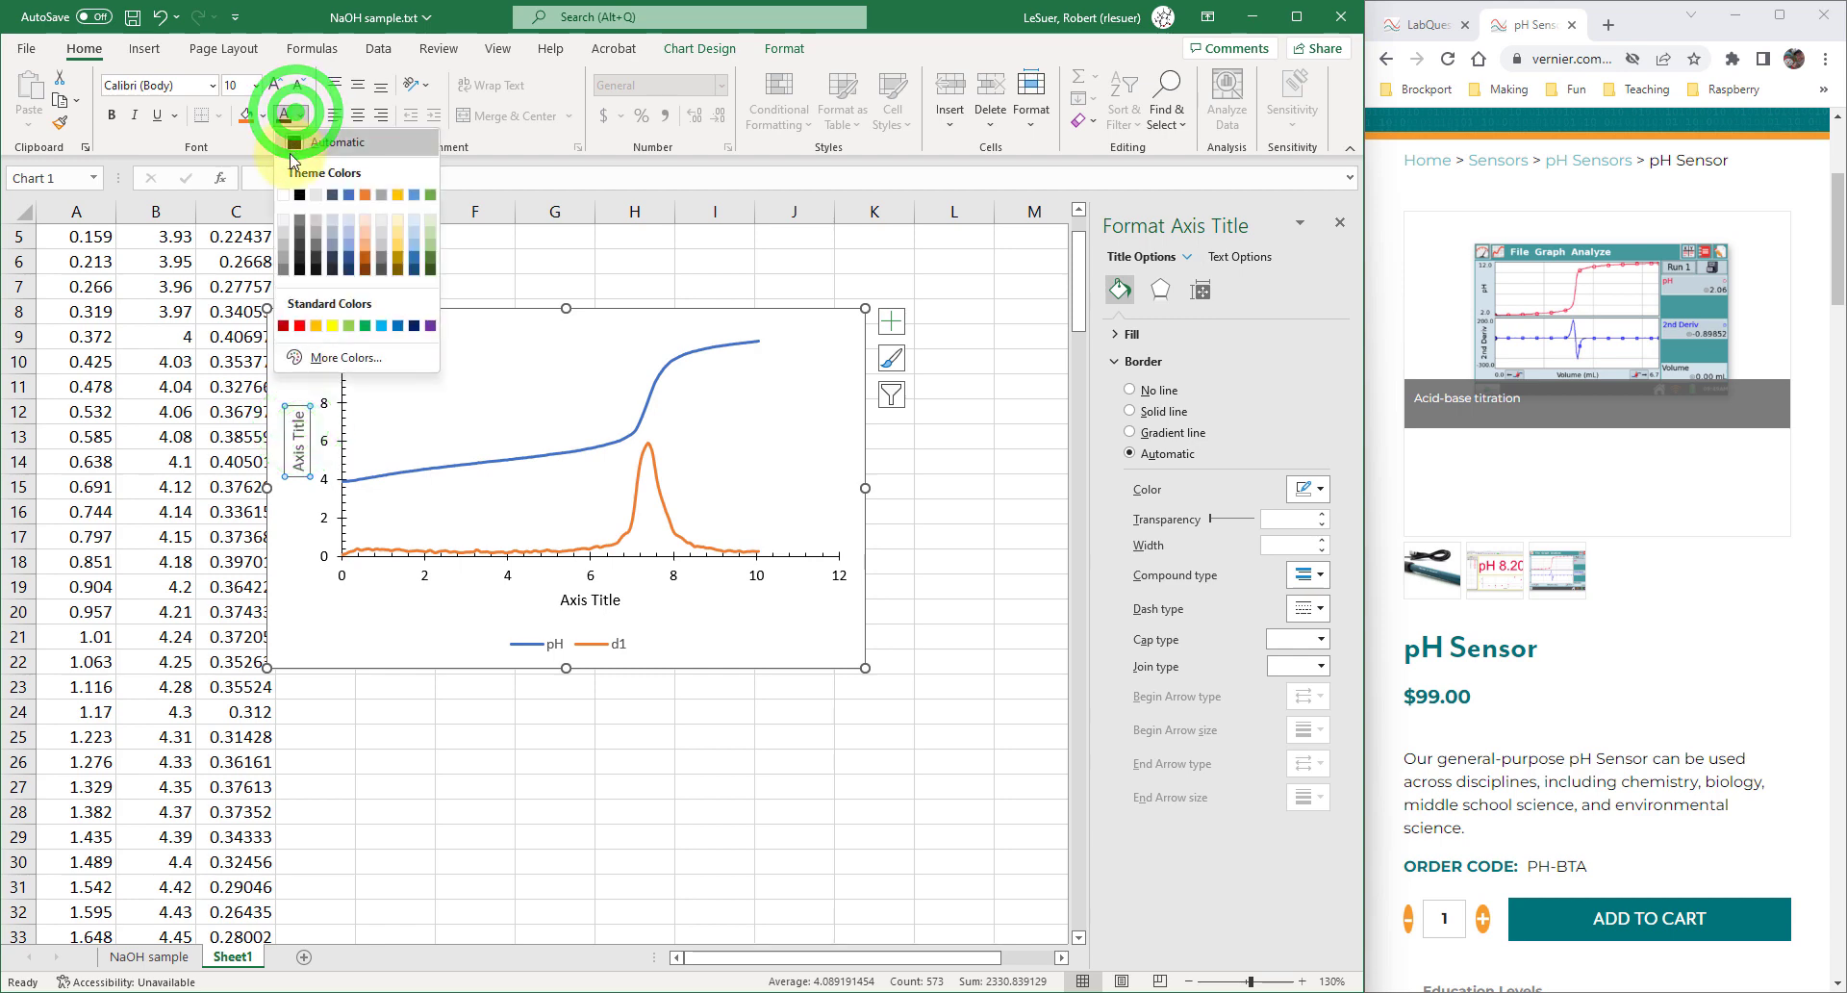
click(292, 143)
click(558, 640)
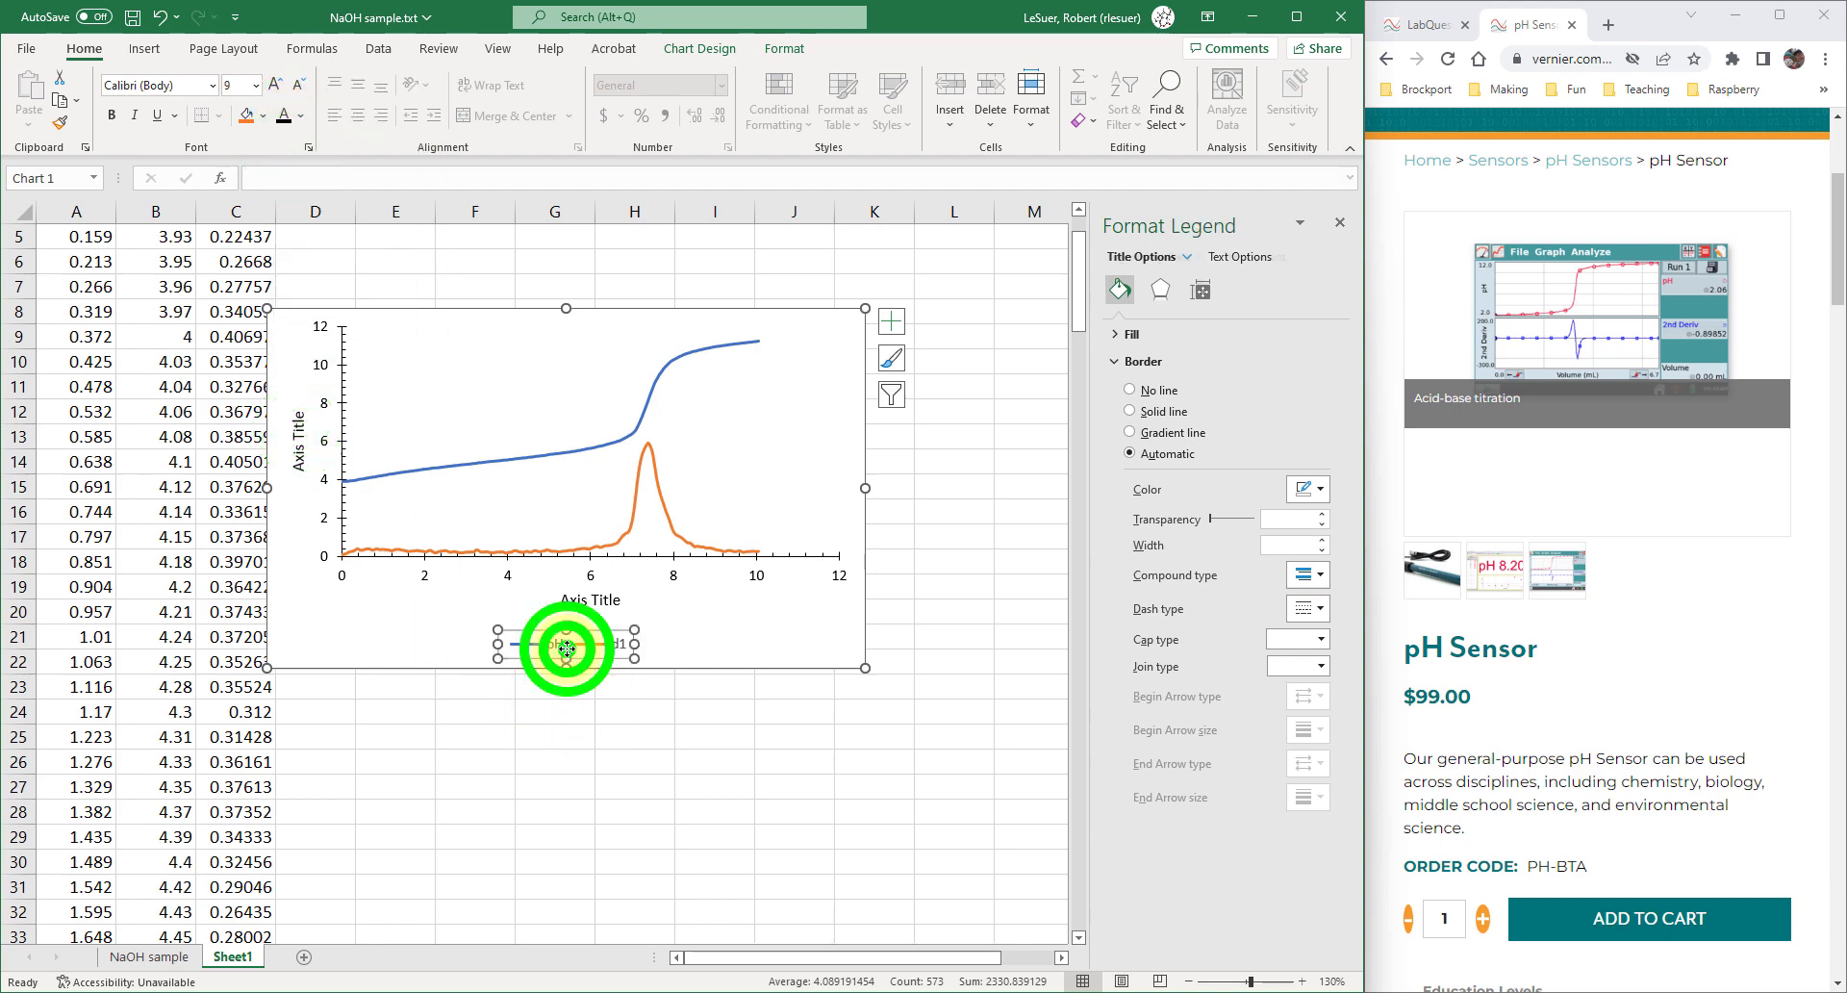
click(301, 115)
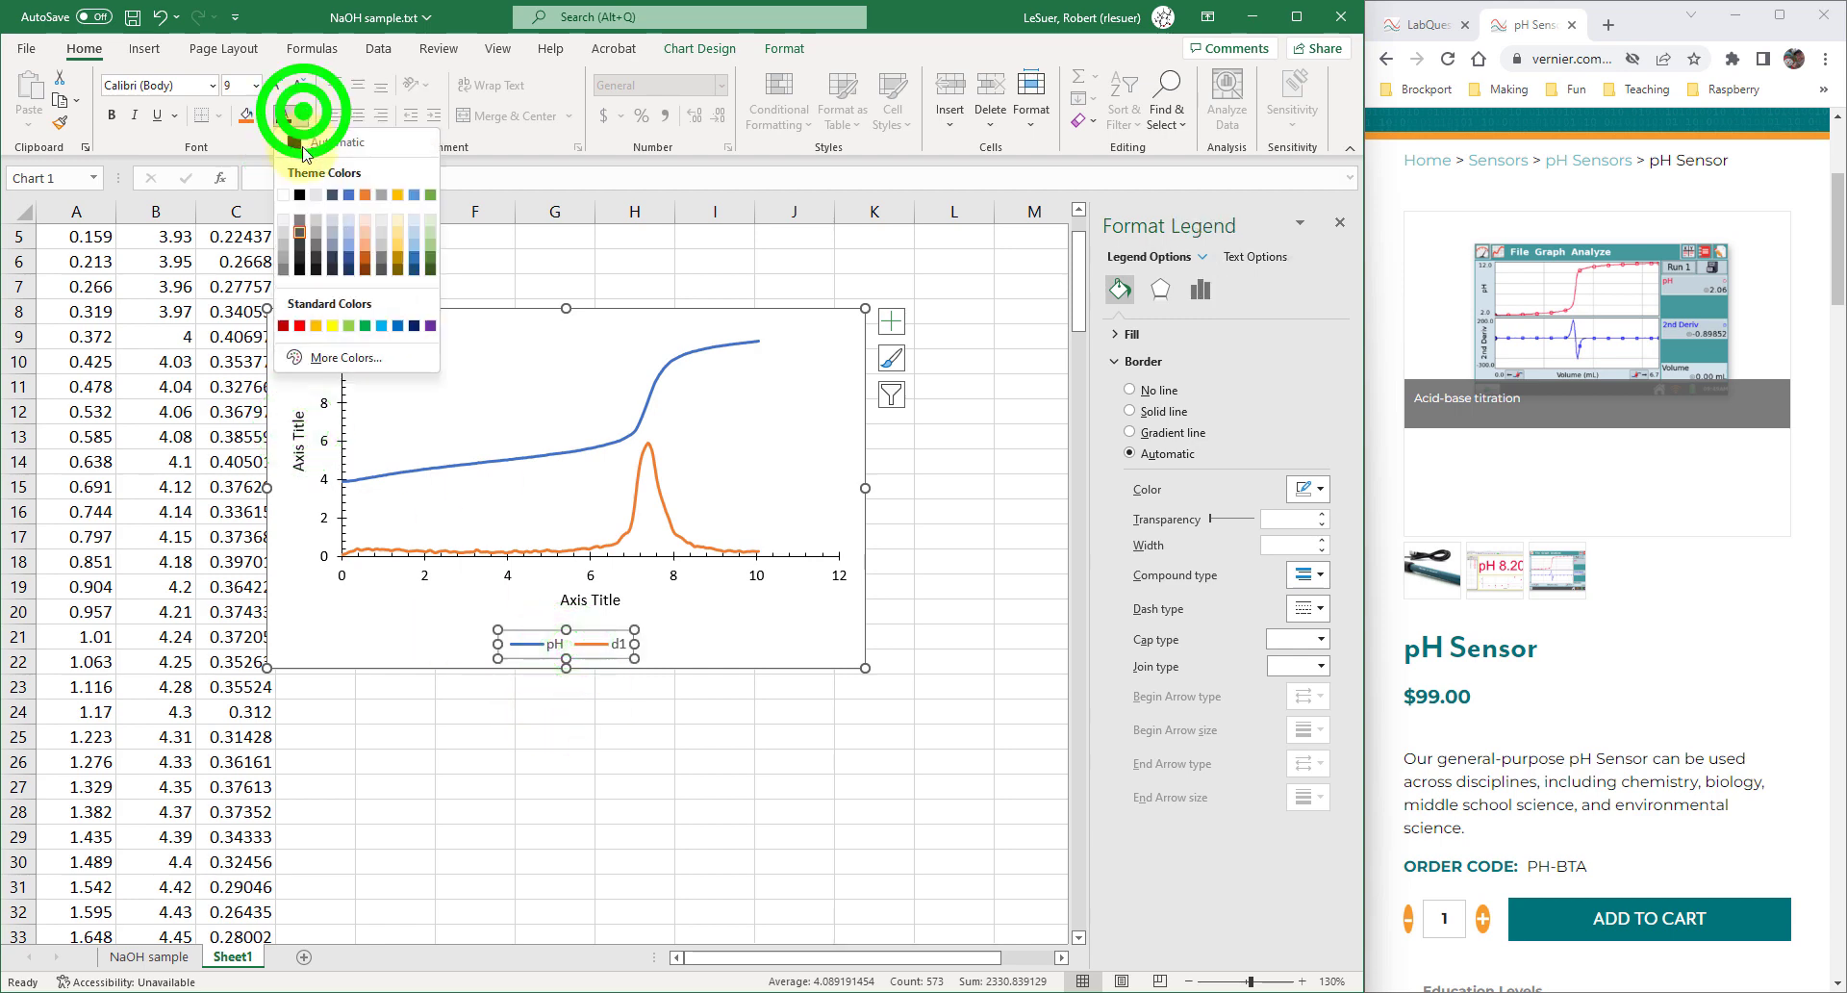
click(299, 194)
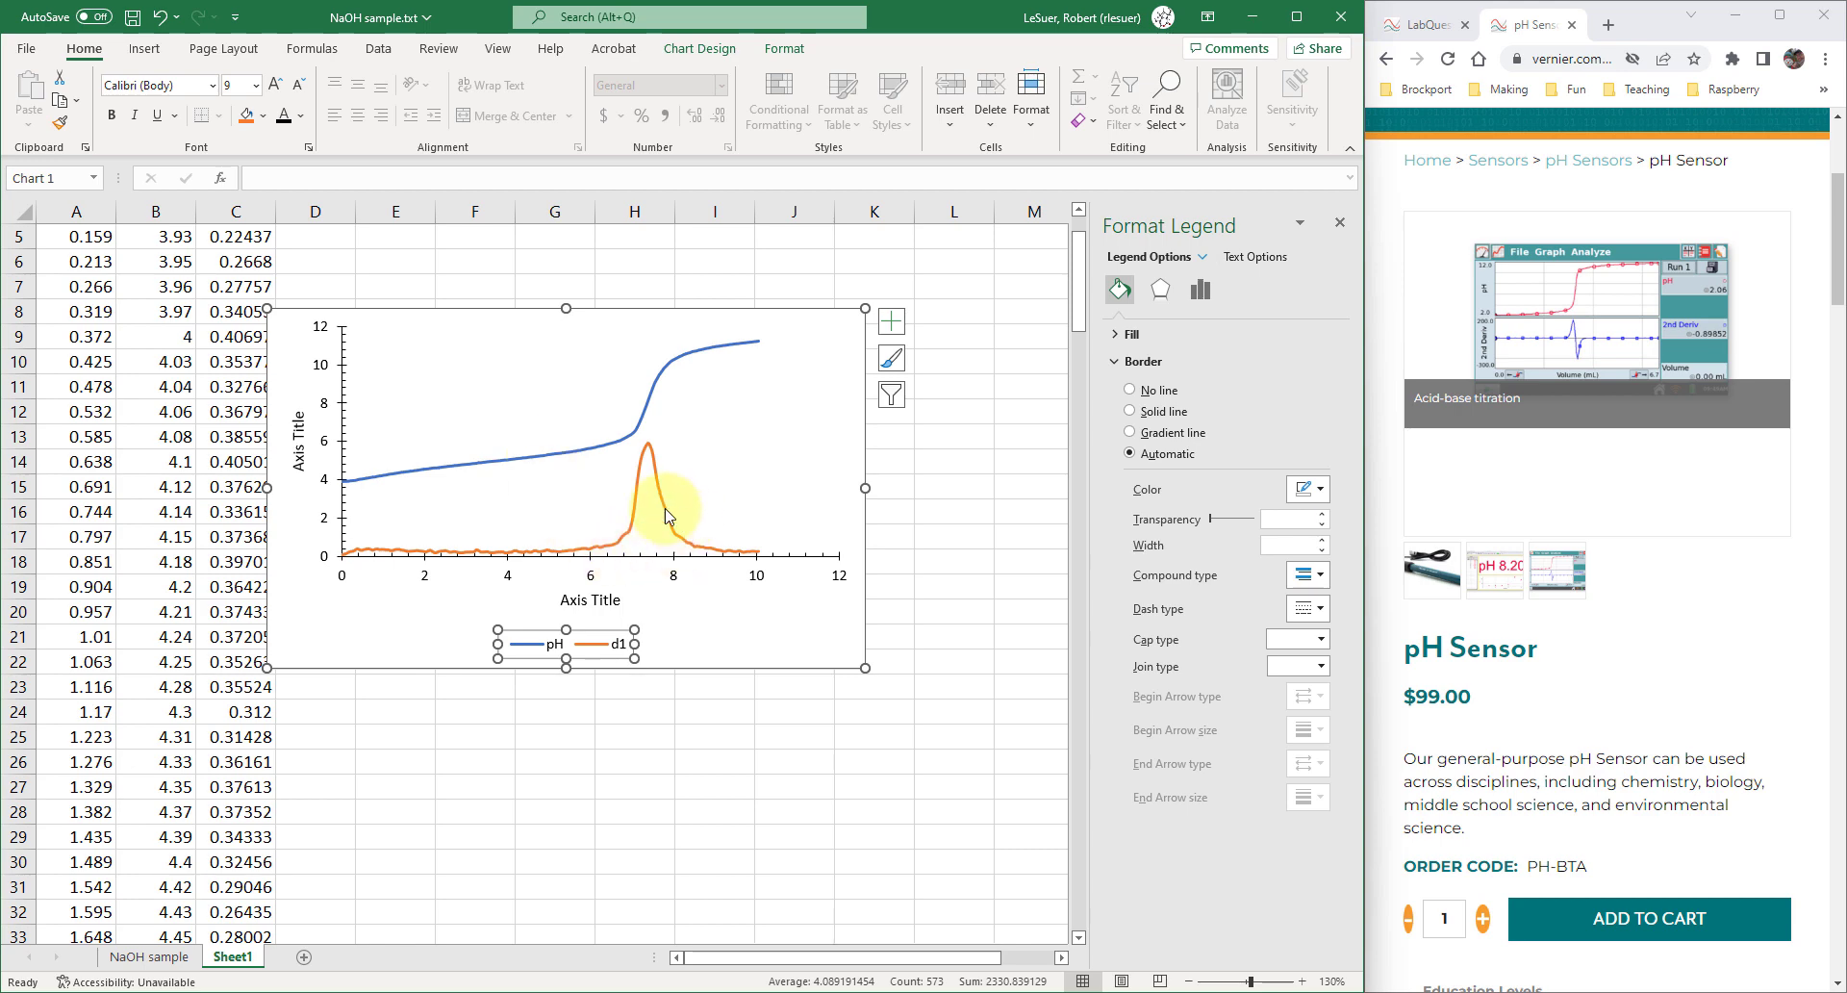
- Color the pH curve's line solid black
click(607, 447)
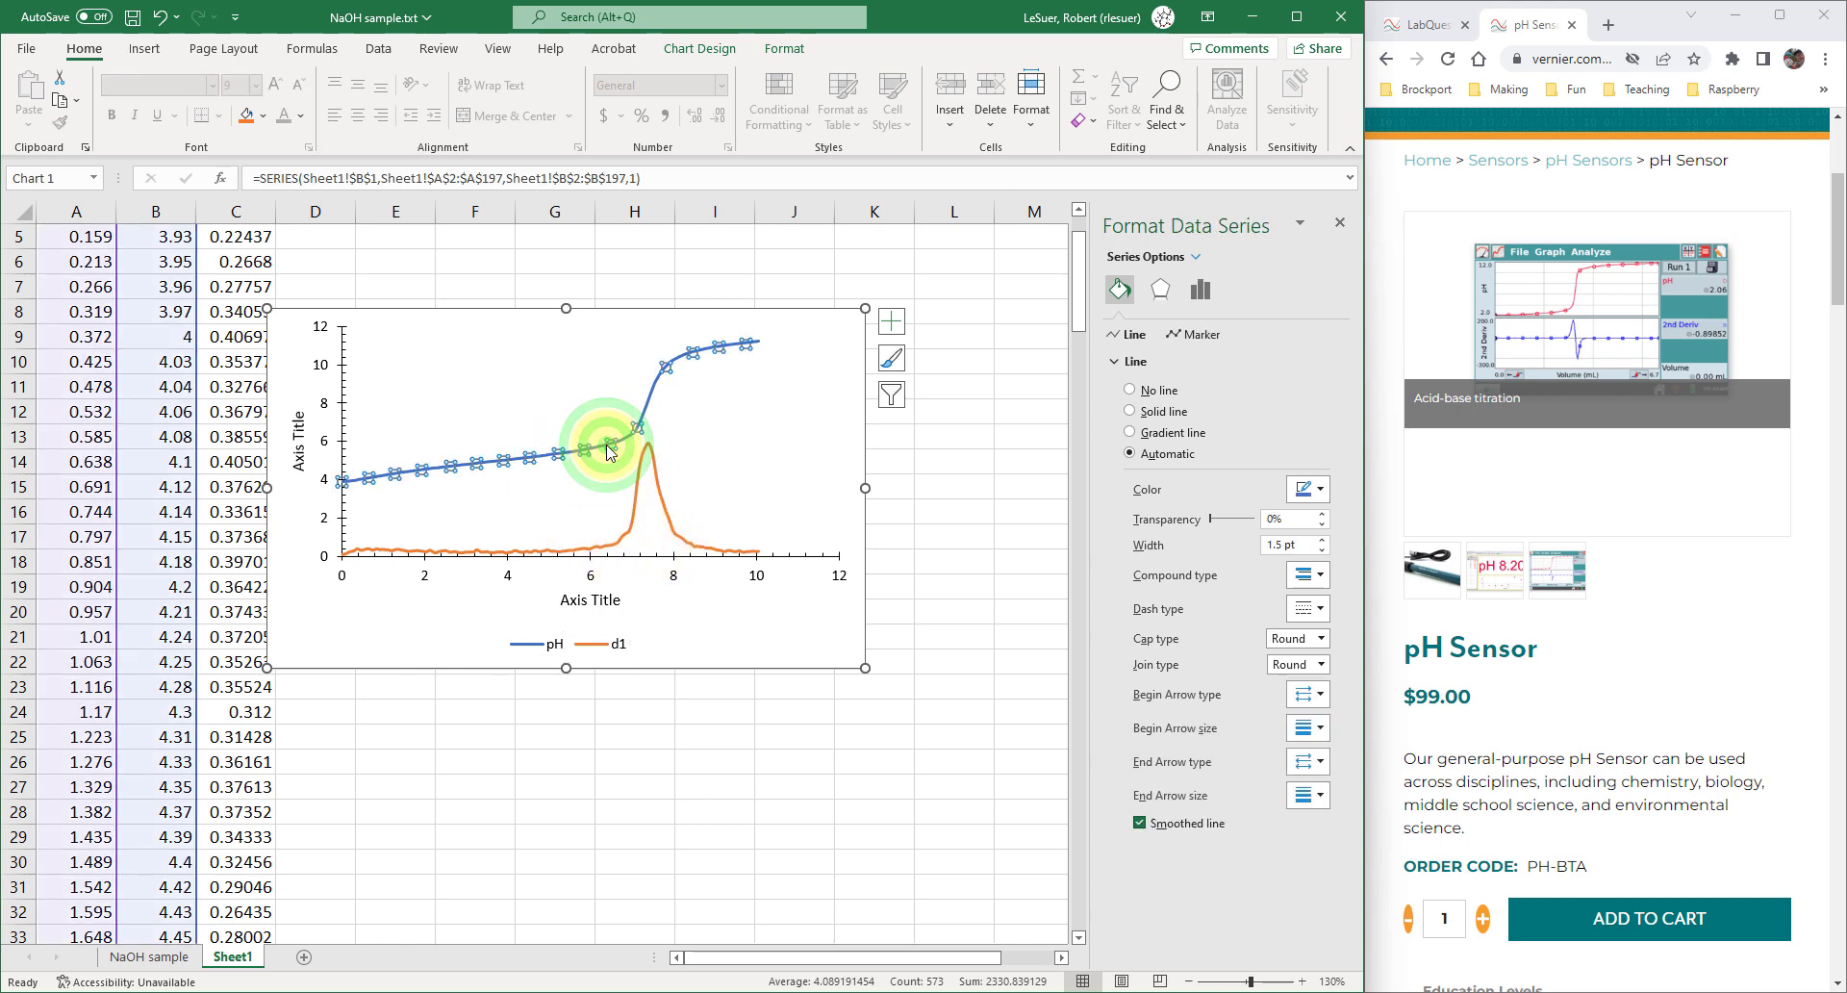
click(1325, 491)
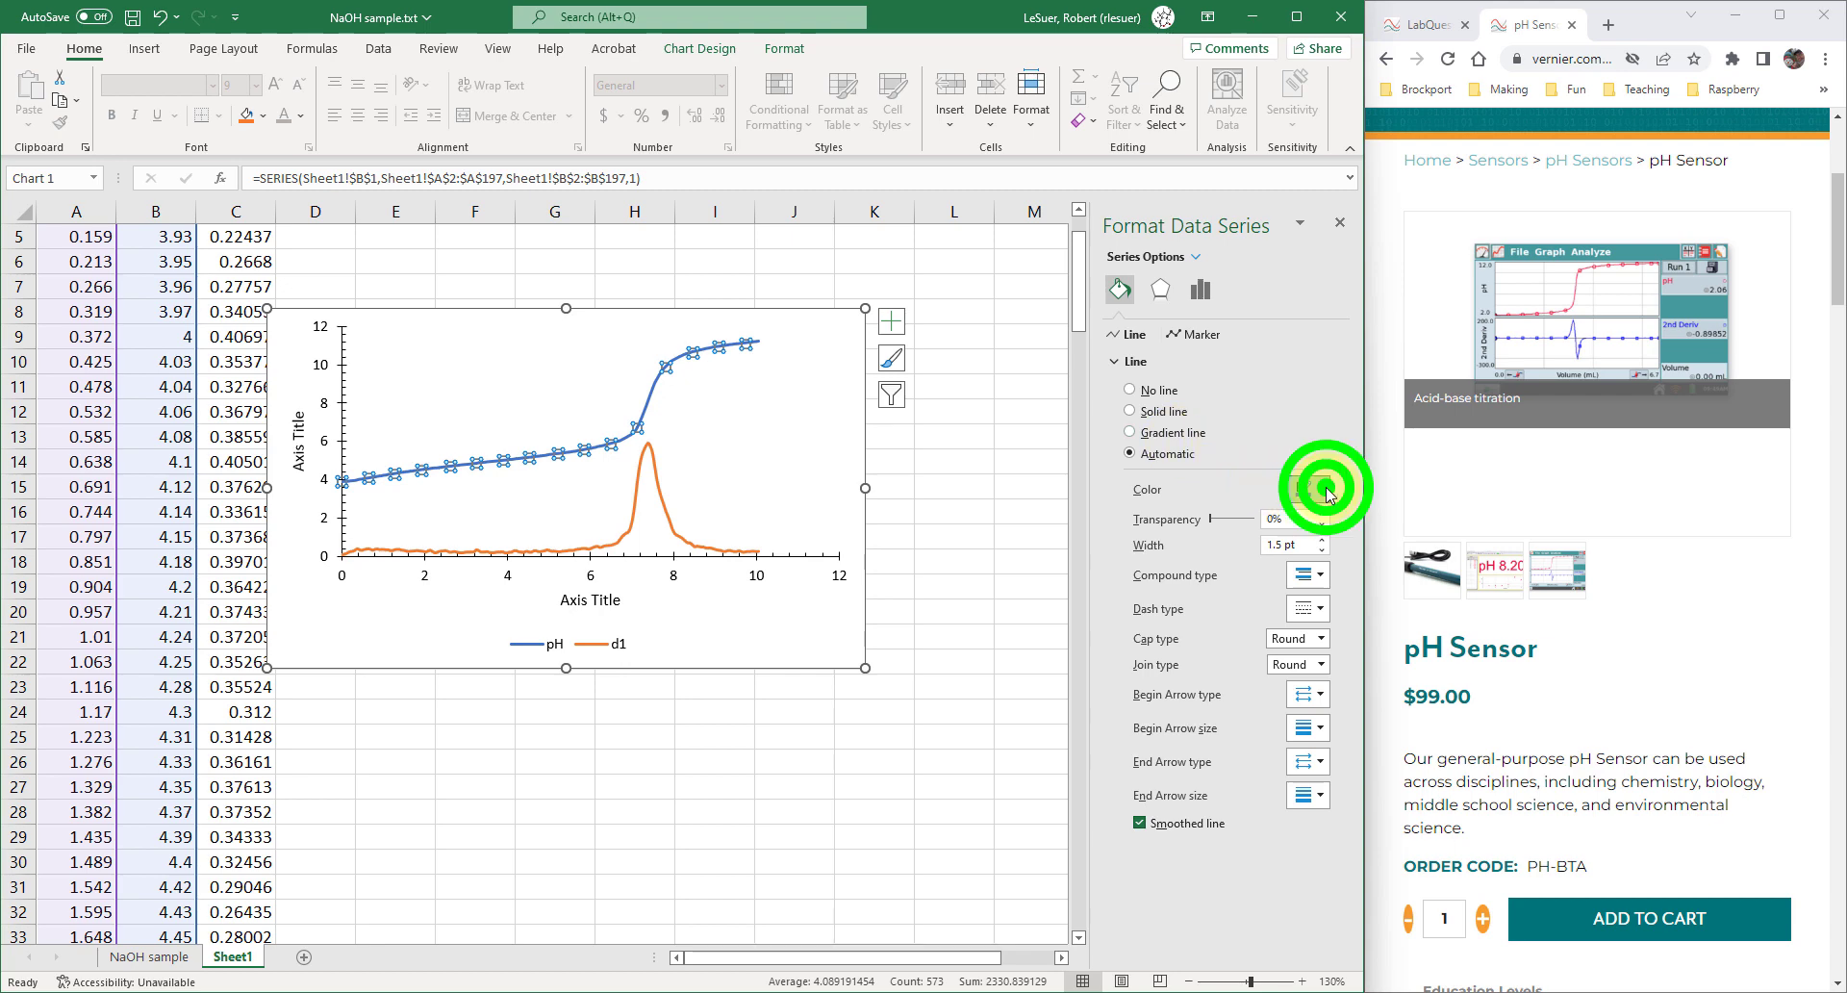
click(1311, 543)
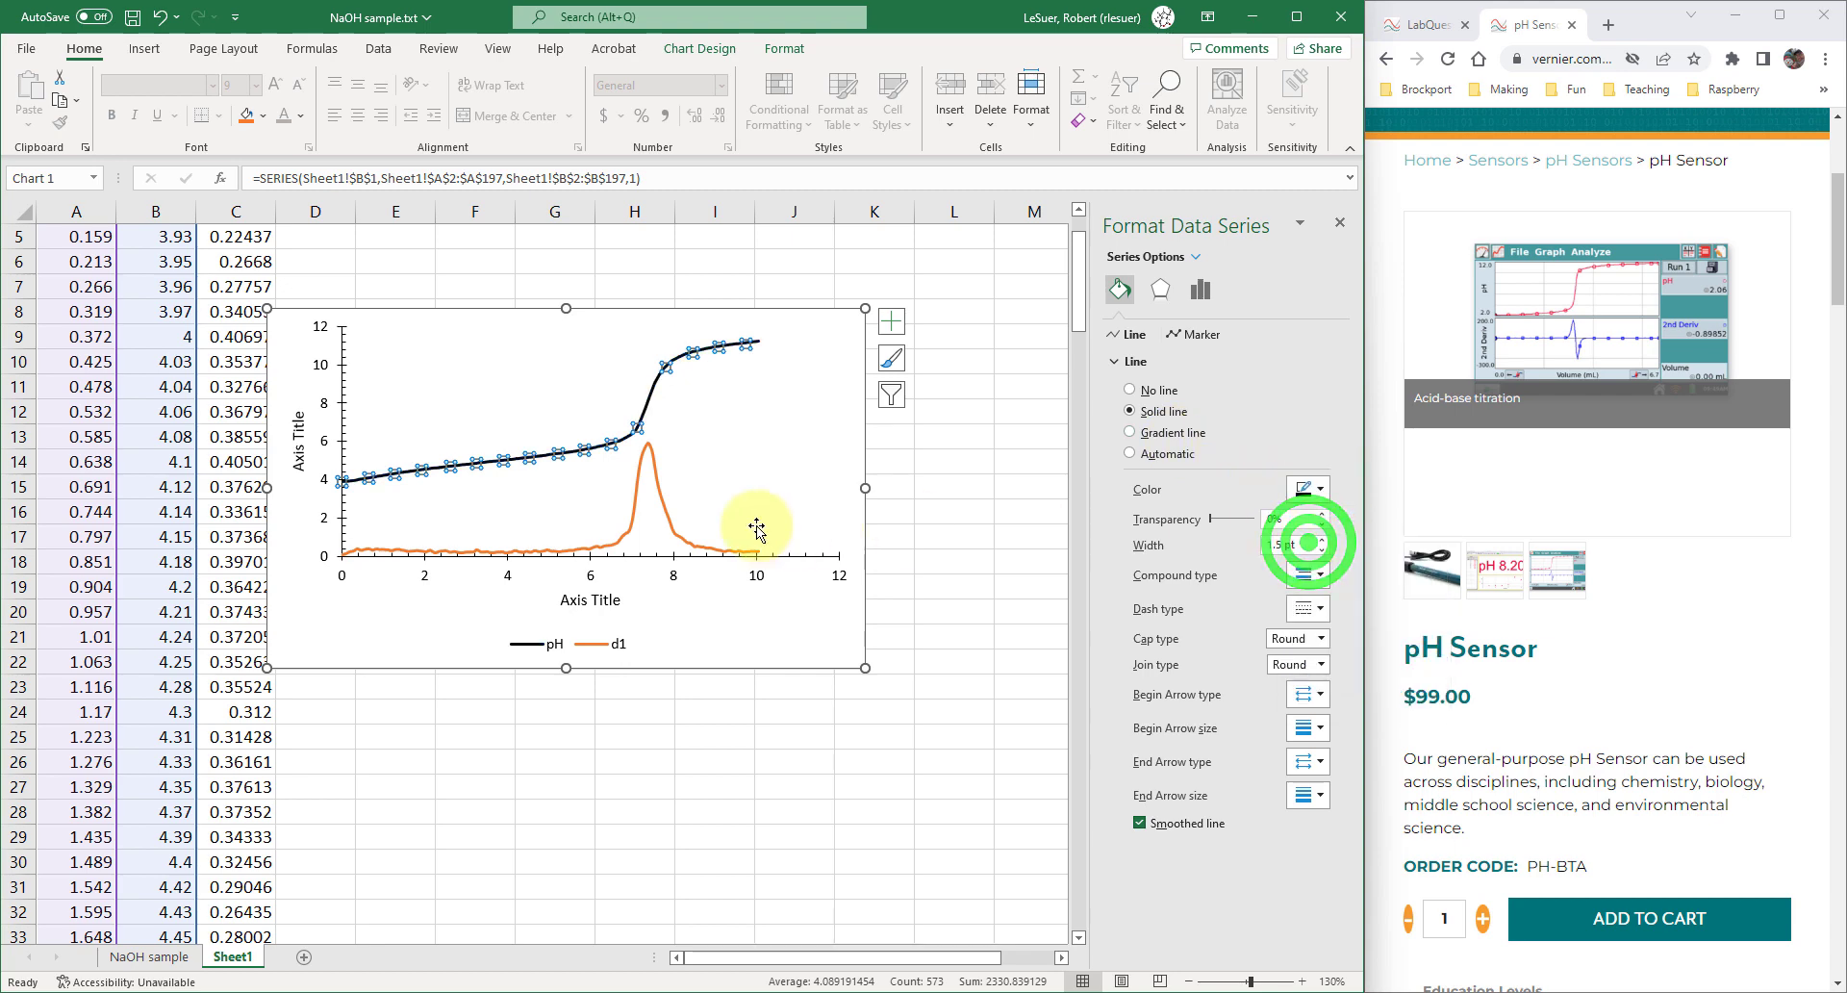
- Color the d1 curve's line solid black and give it a dotted dash type
click(640, 525)
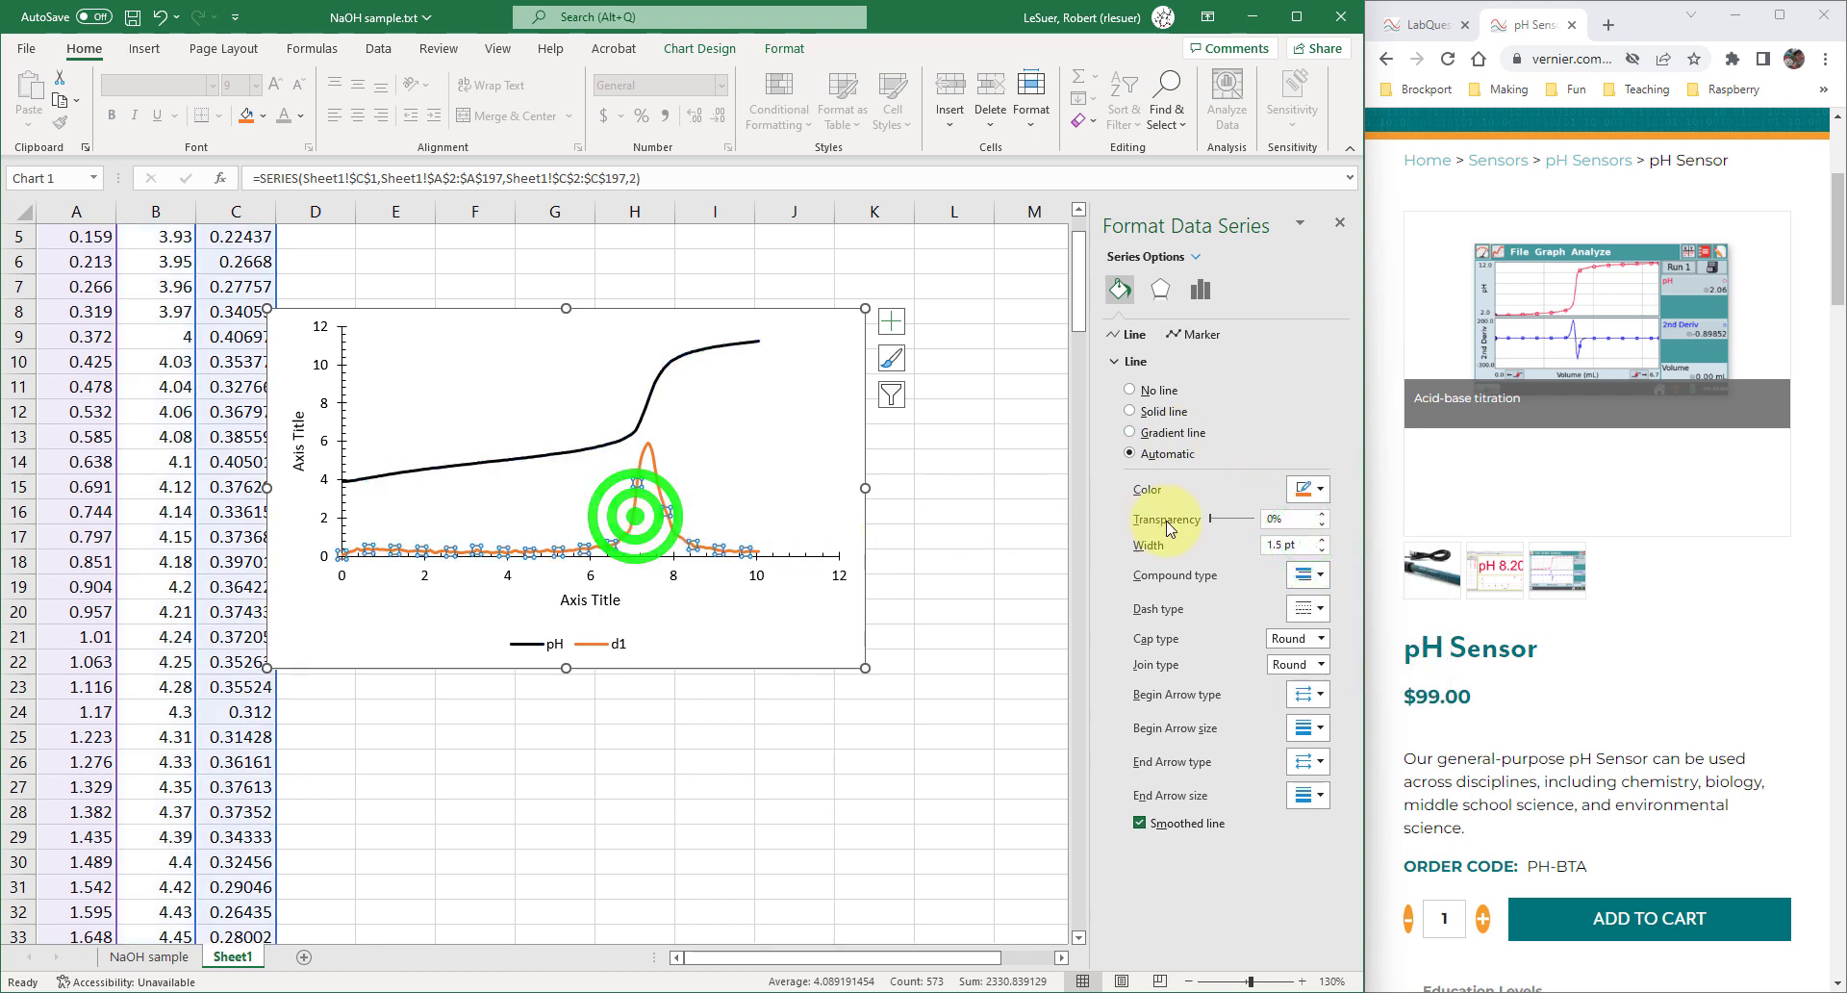
click(1323, 493)
click(1311, 543)
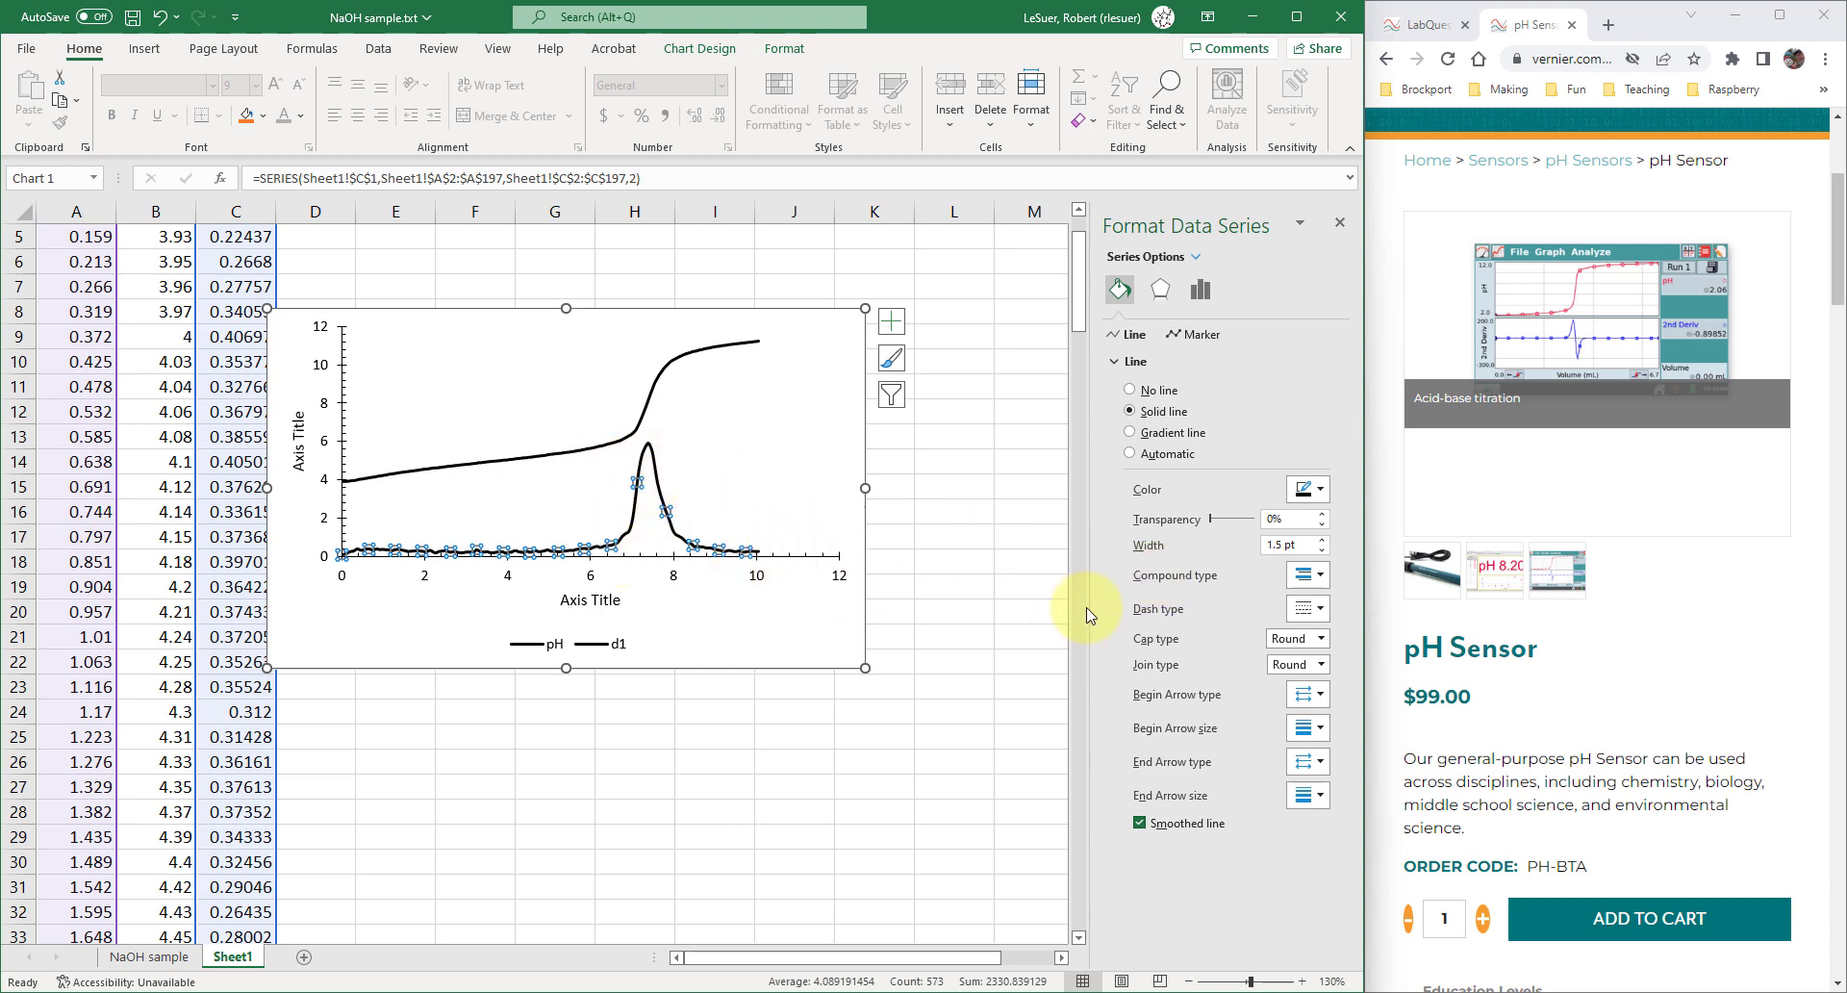
click(1318, 608)
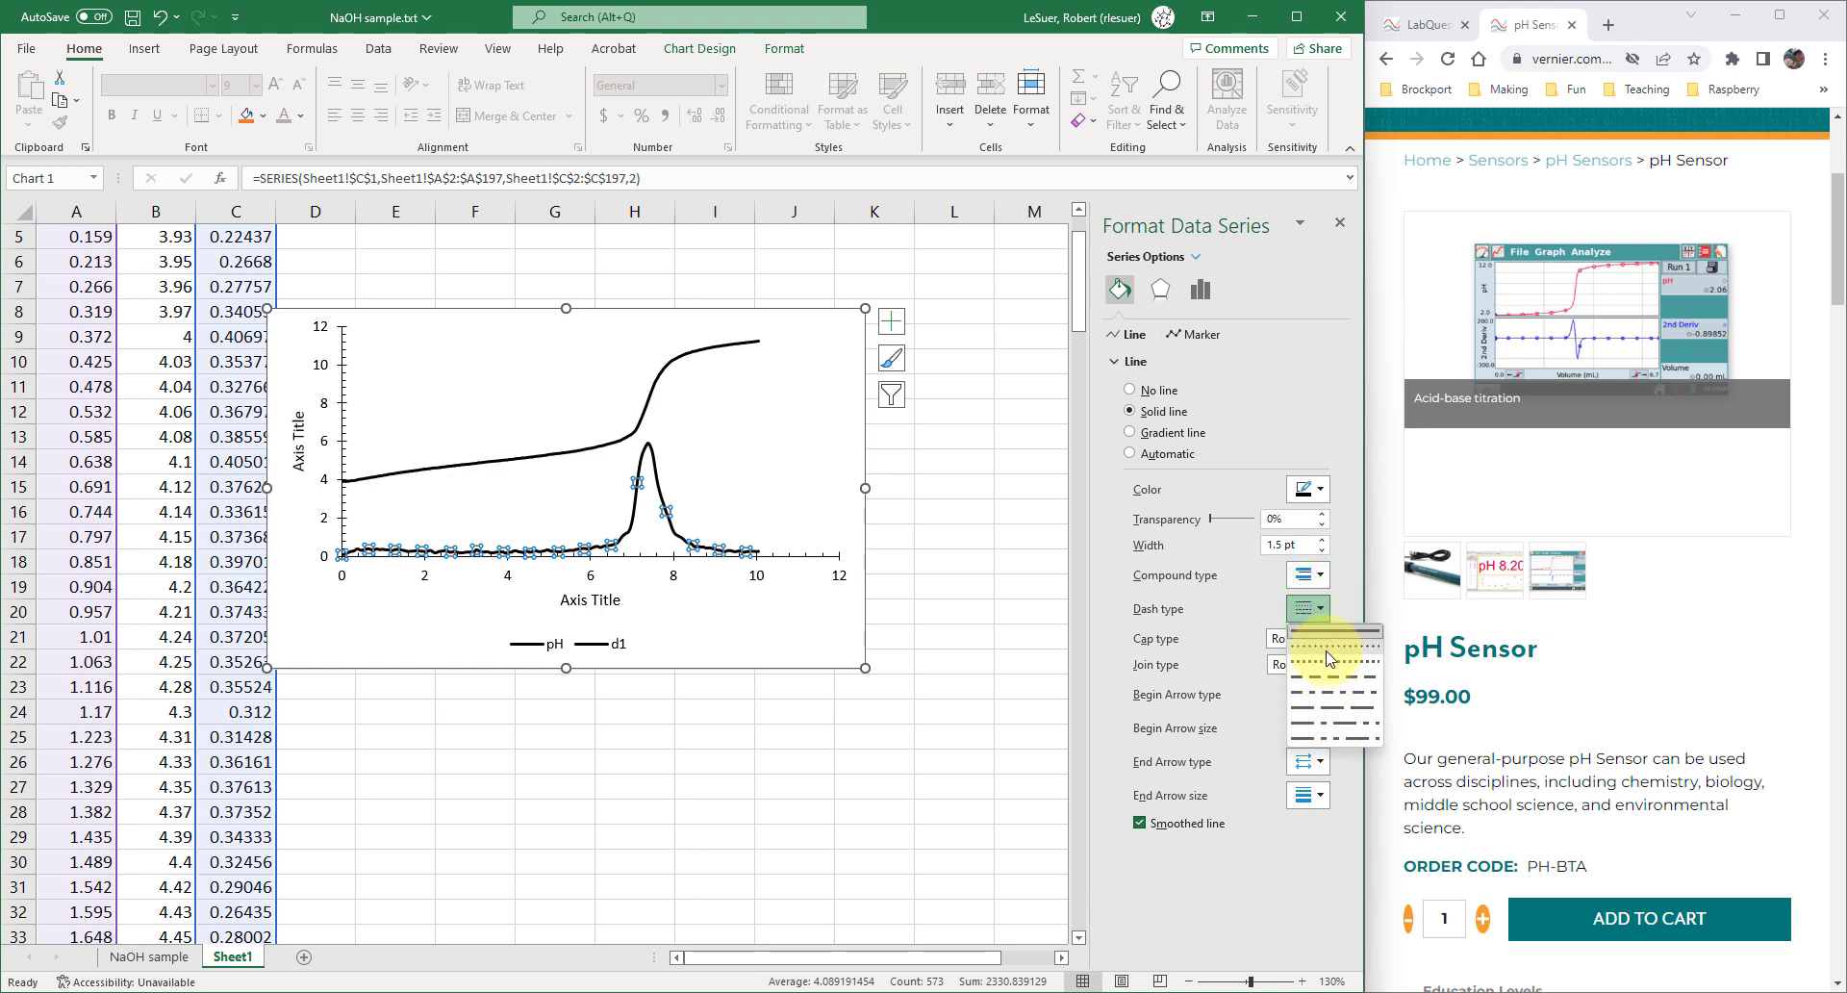
click(1321, 645)
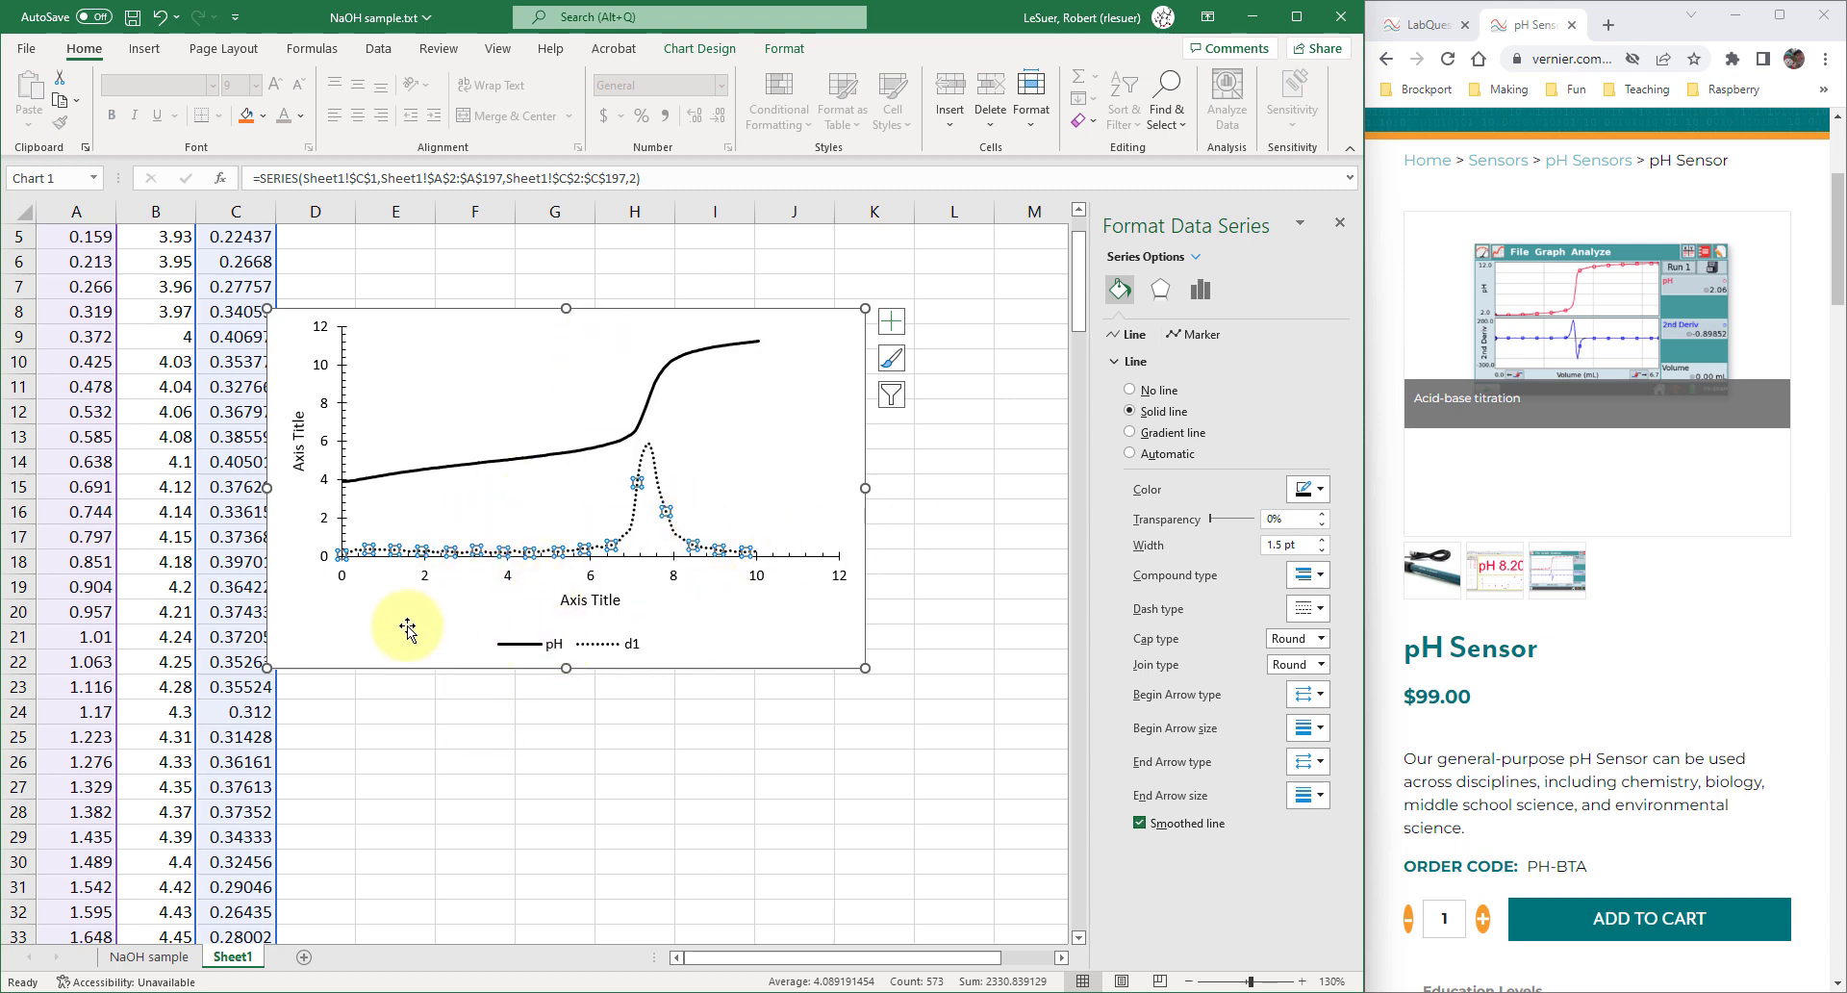
click(367, 634)
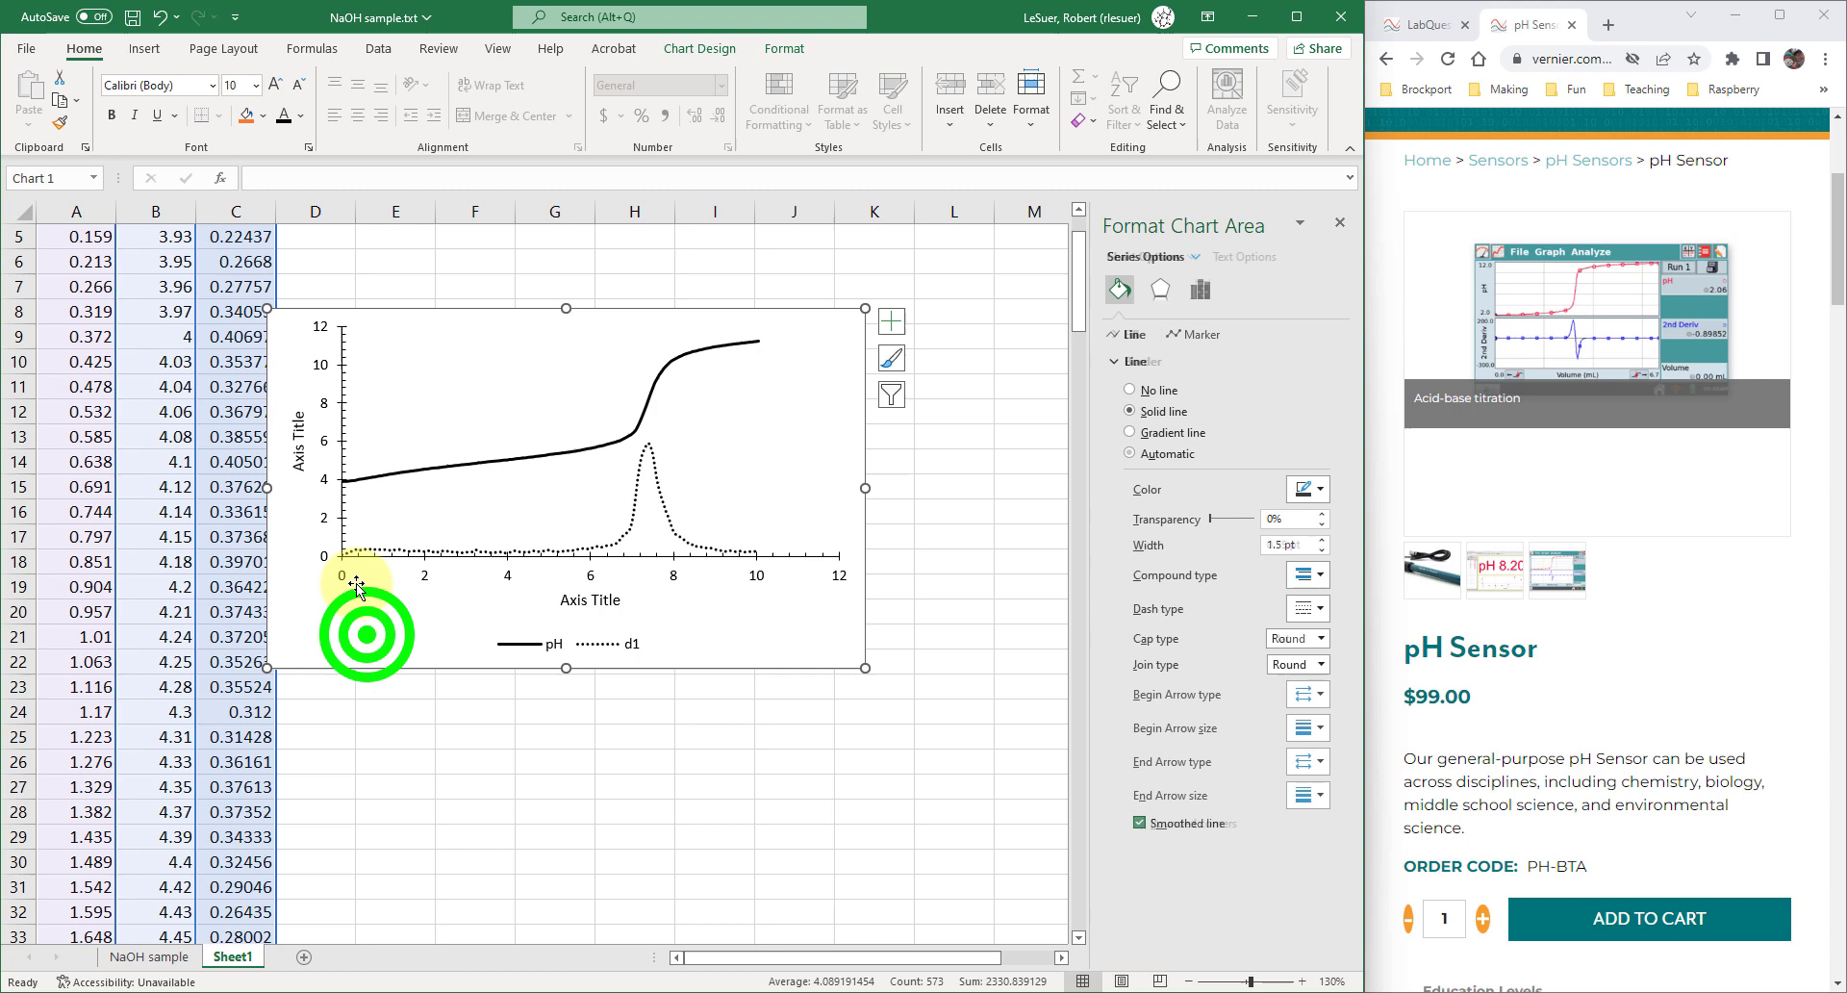
- Title the vertical axis "pH" and the horizontal axis "Volume (mL)"
click(299, 440)
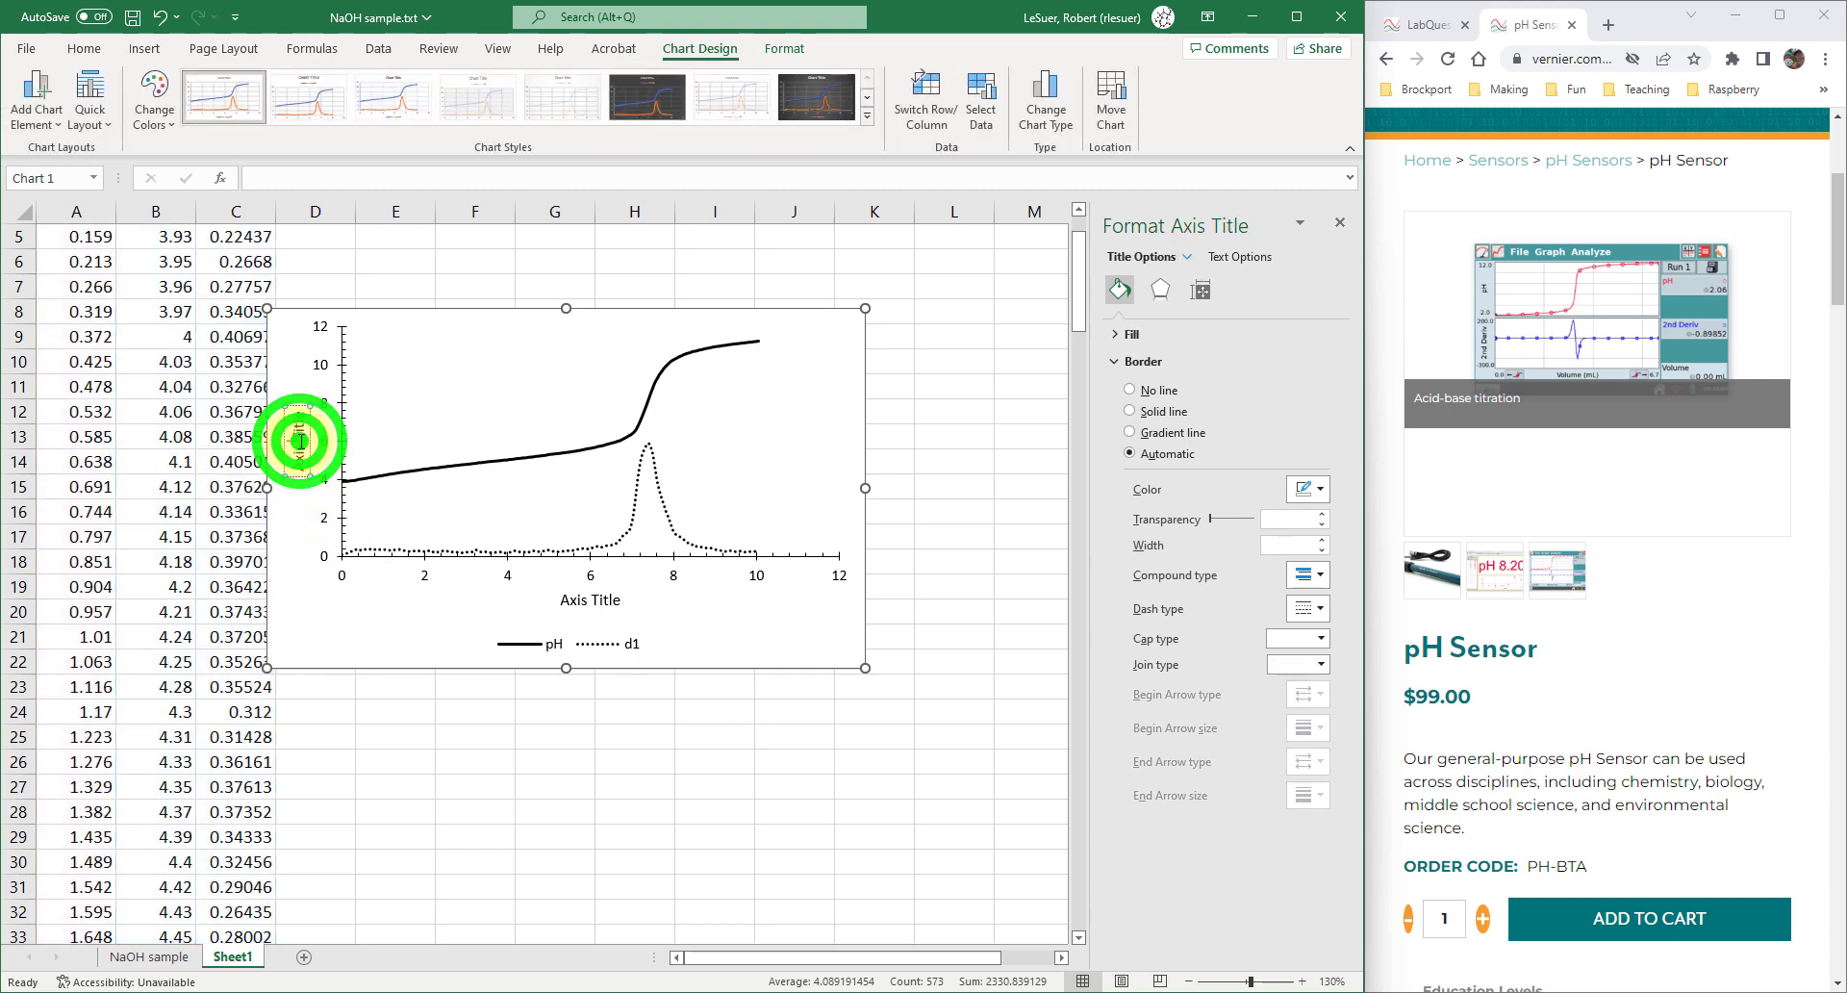
click(299, 441)
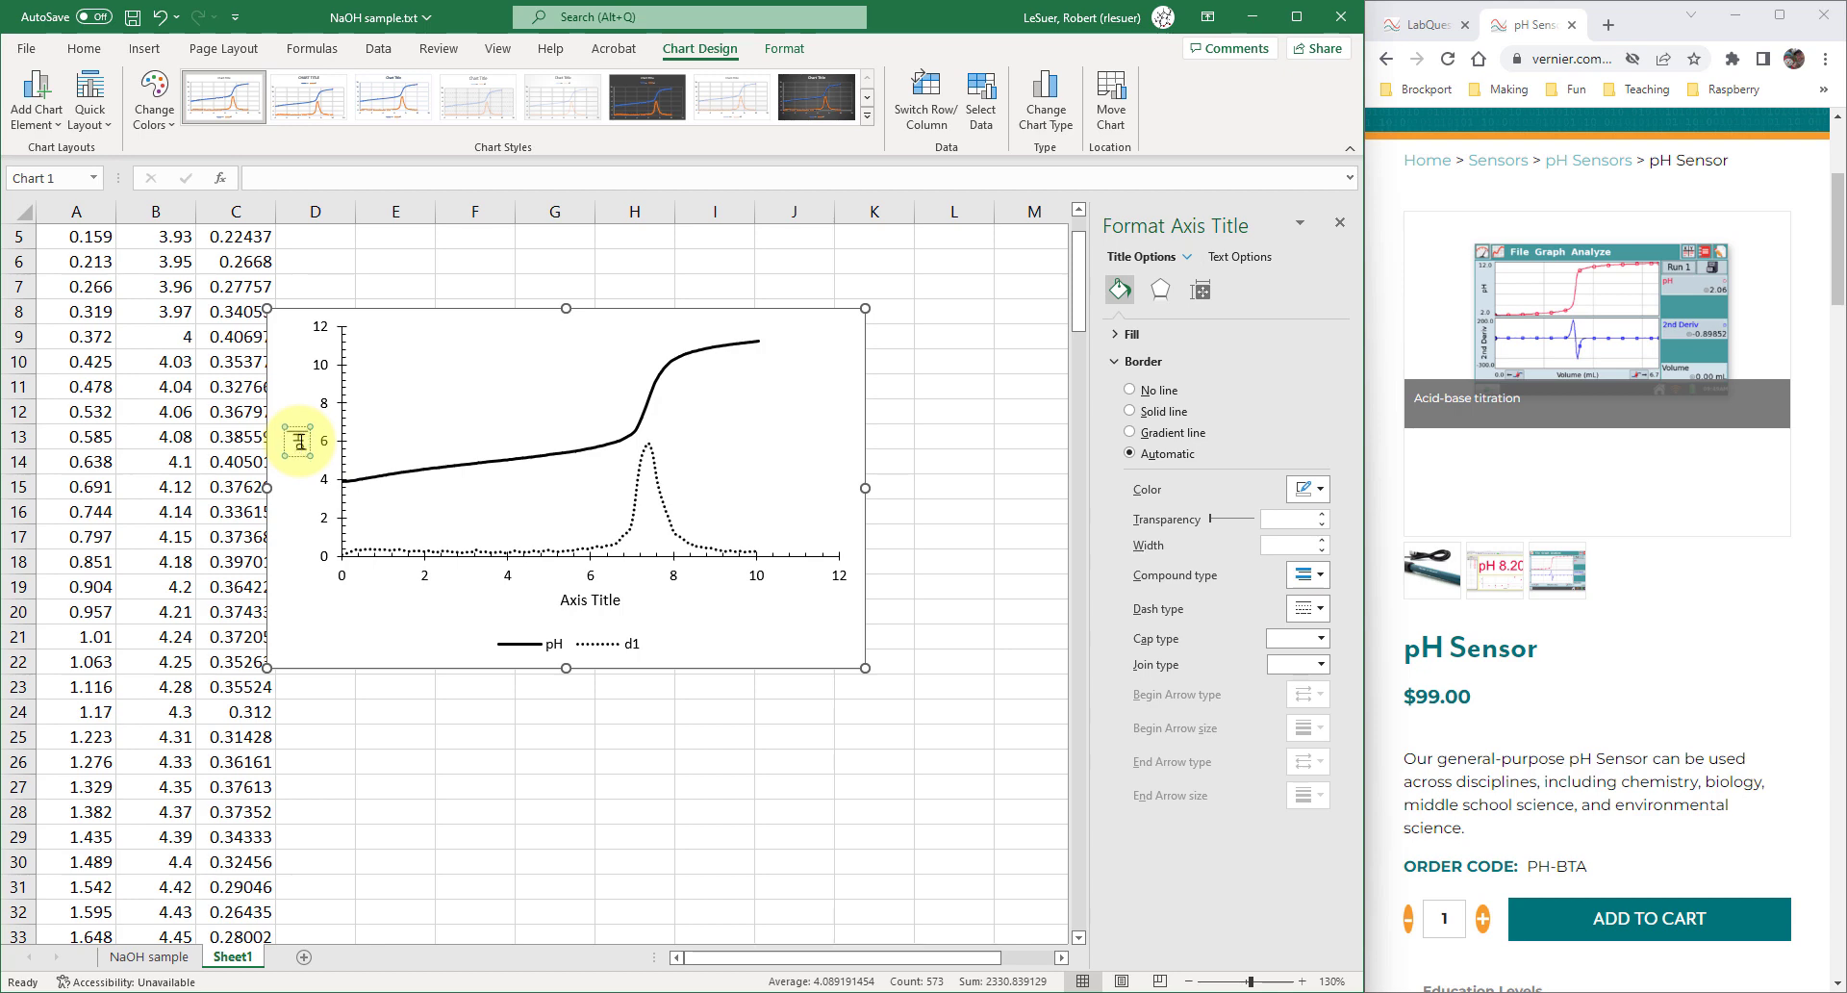
text(pH)
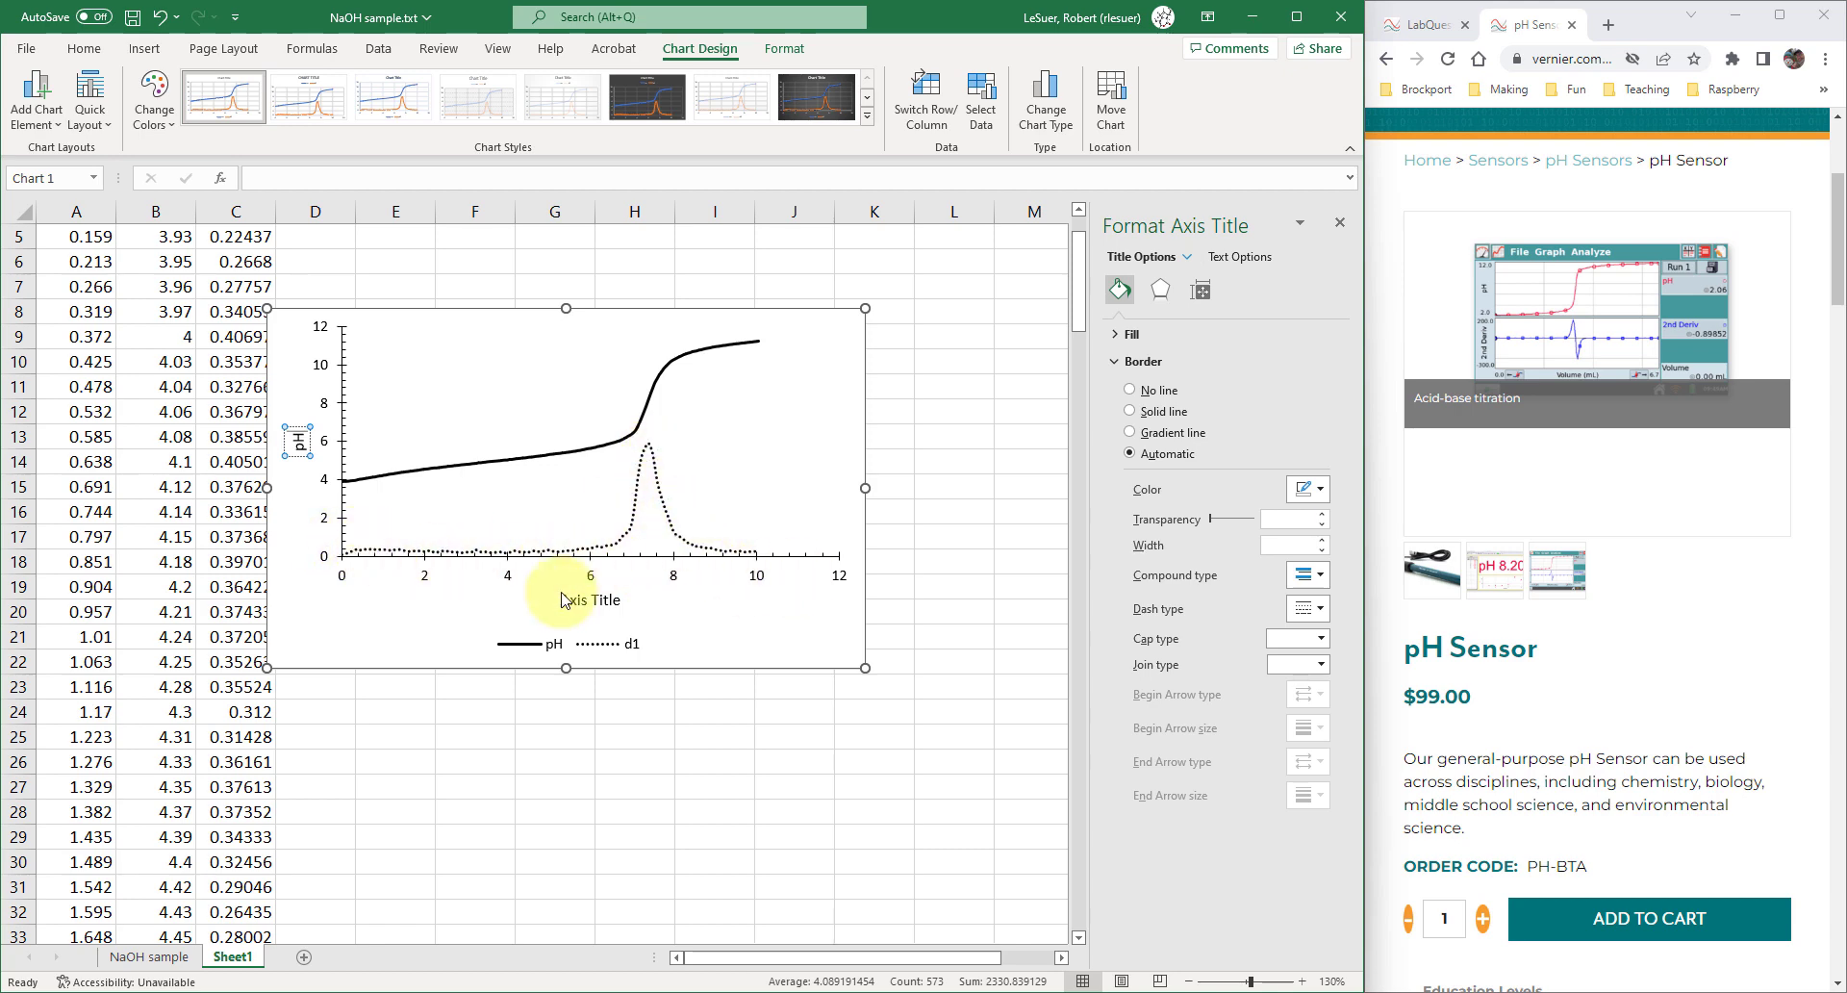
double_click(589, 600)
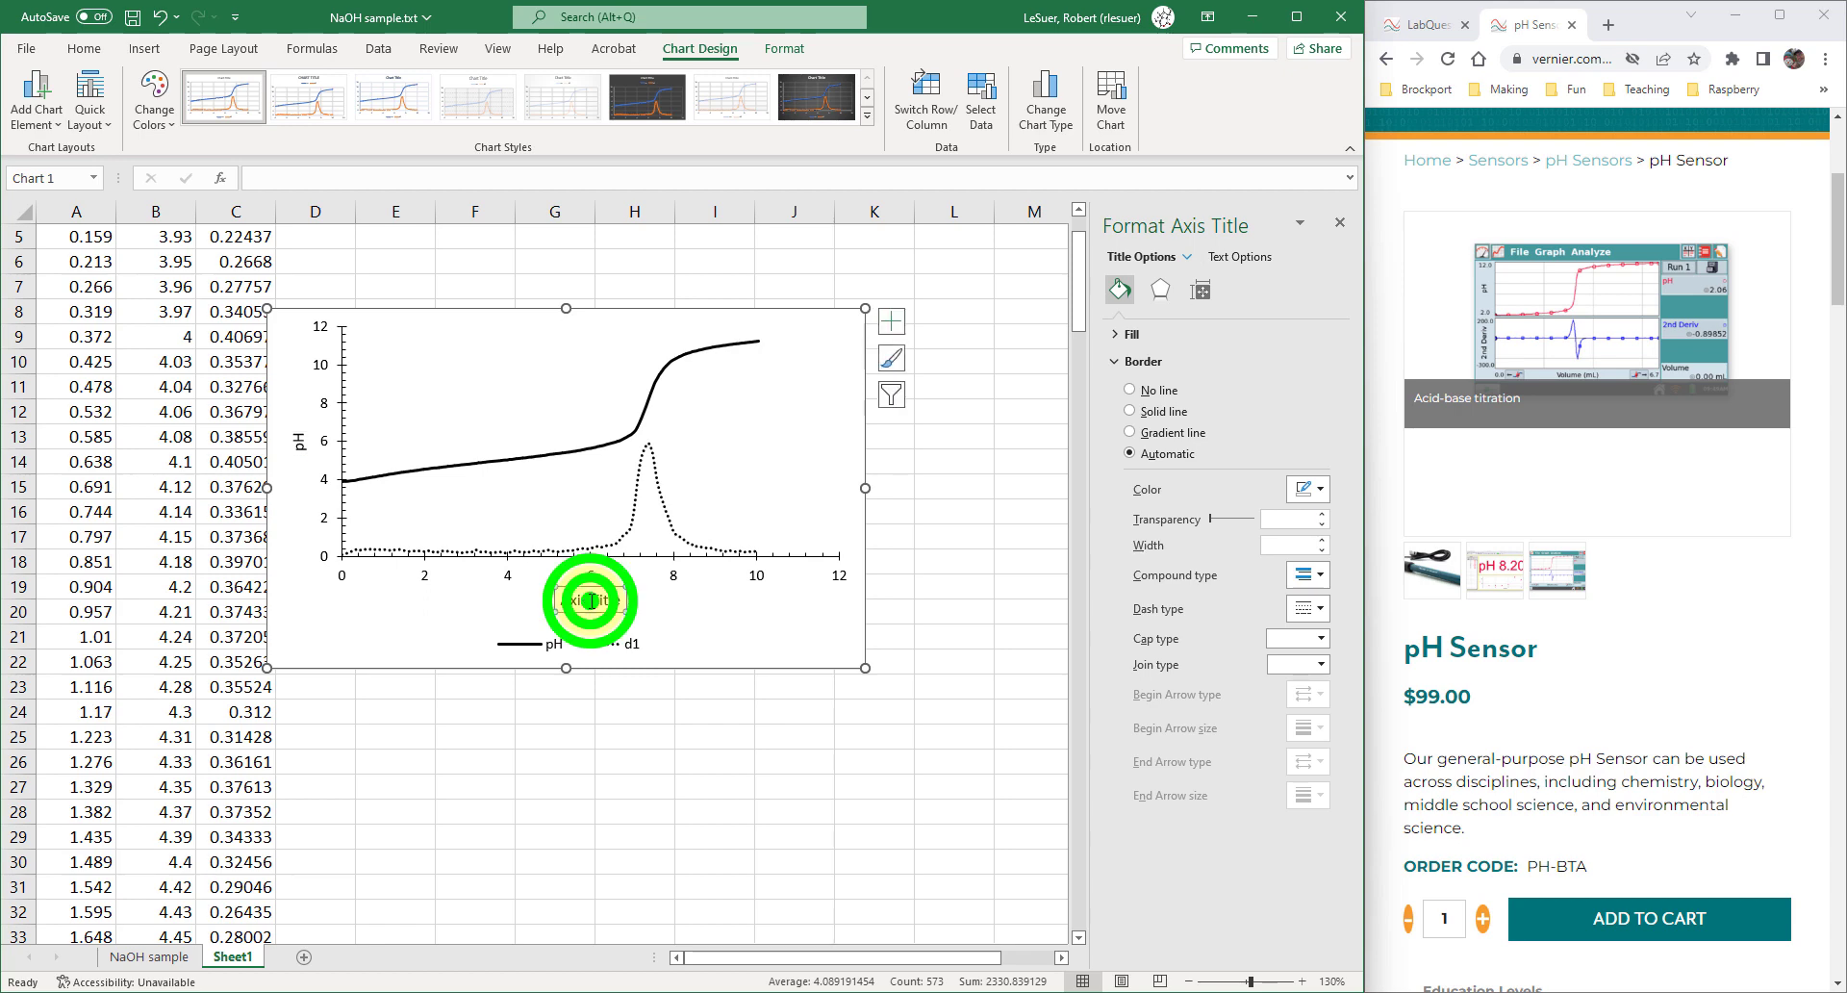
key(Delete)
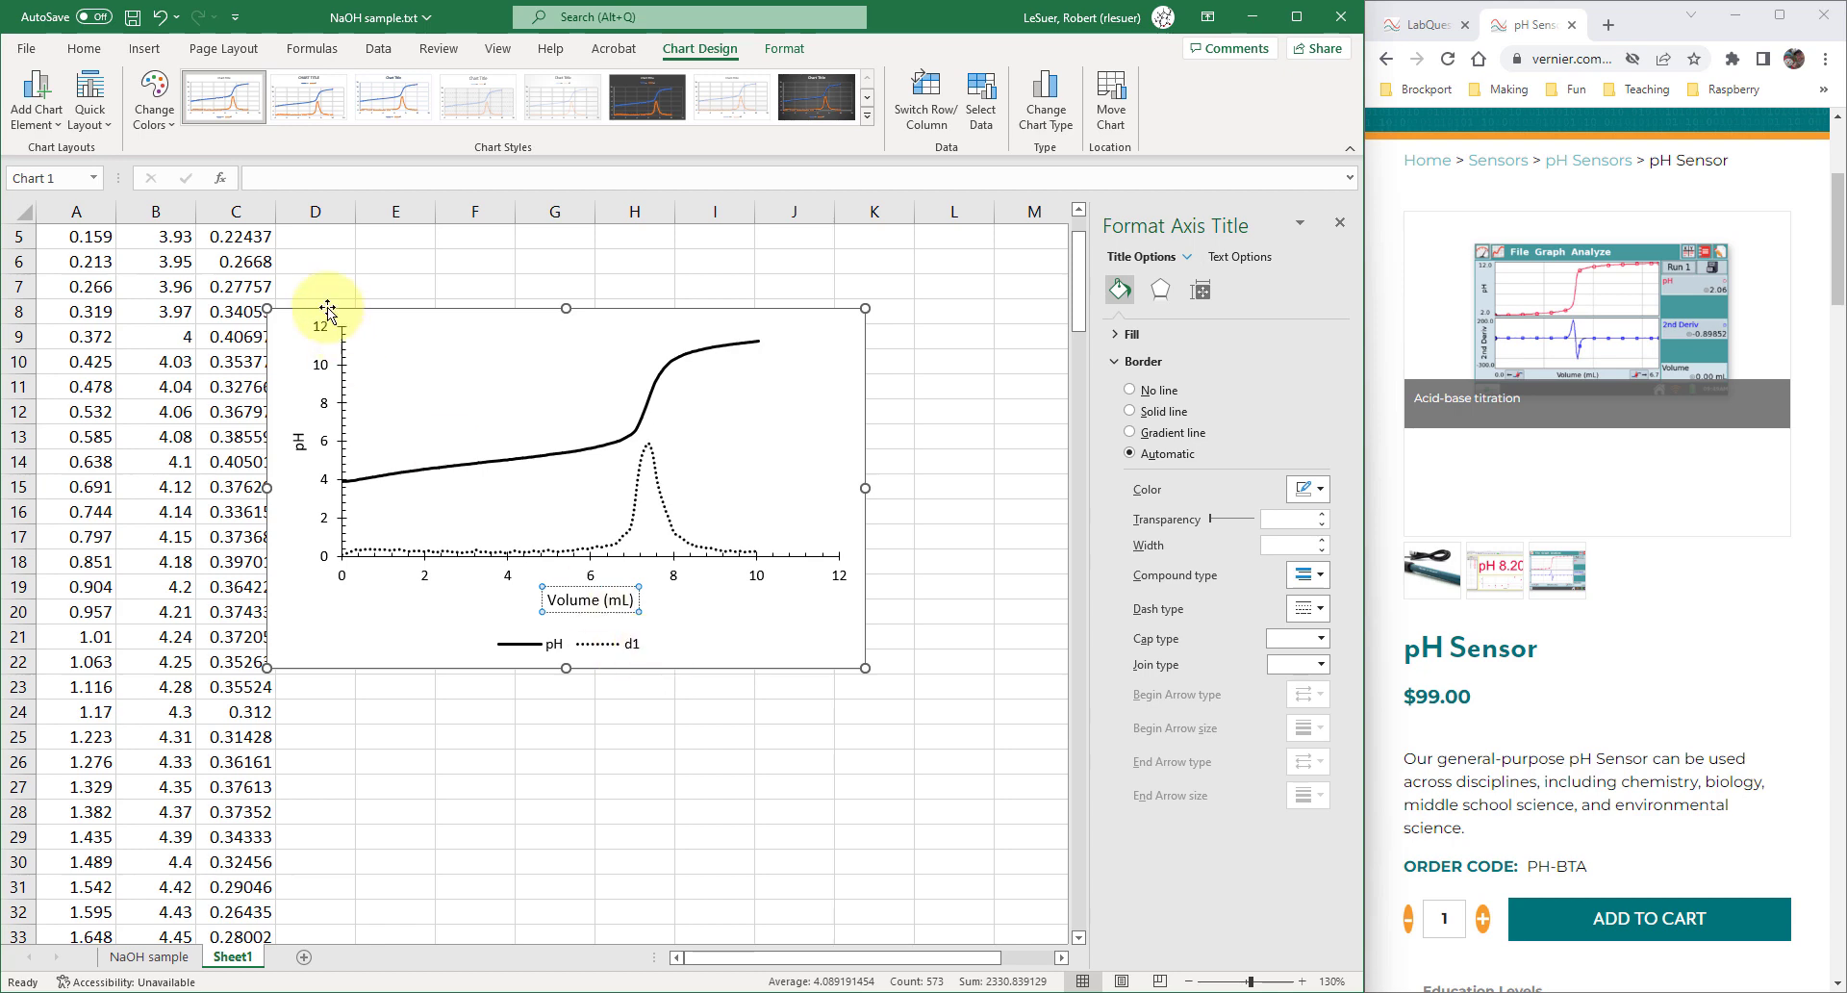
- Rename the d1 column header in cell C1 as "1st Derivative"
scroll(188, 303, up, 2)
click(239, 245)
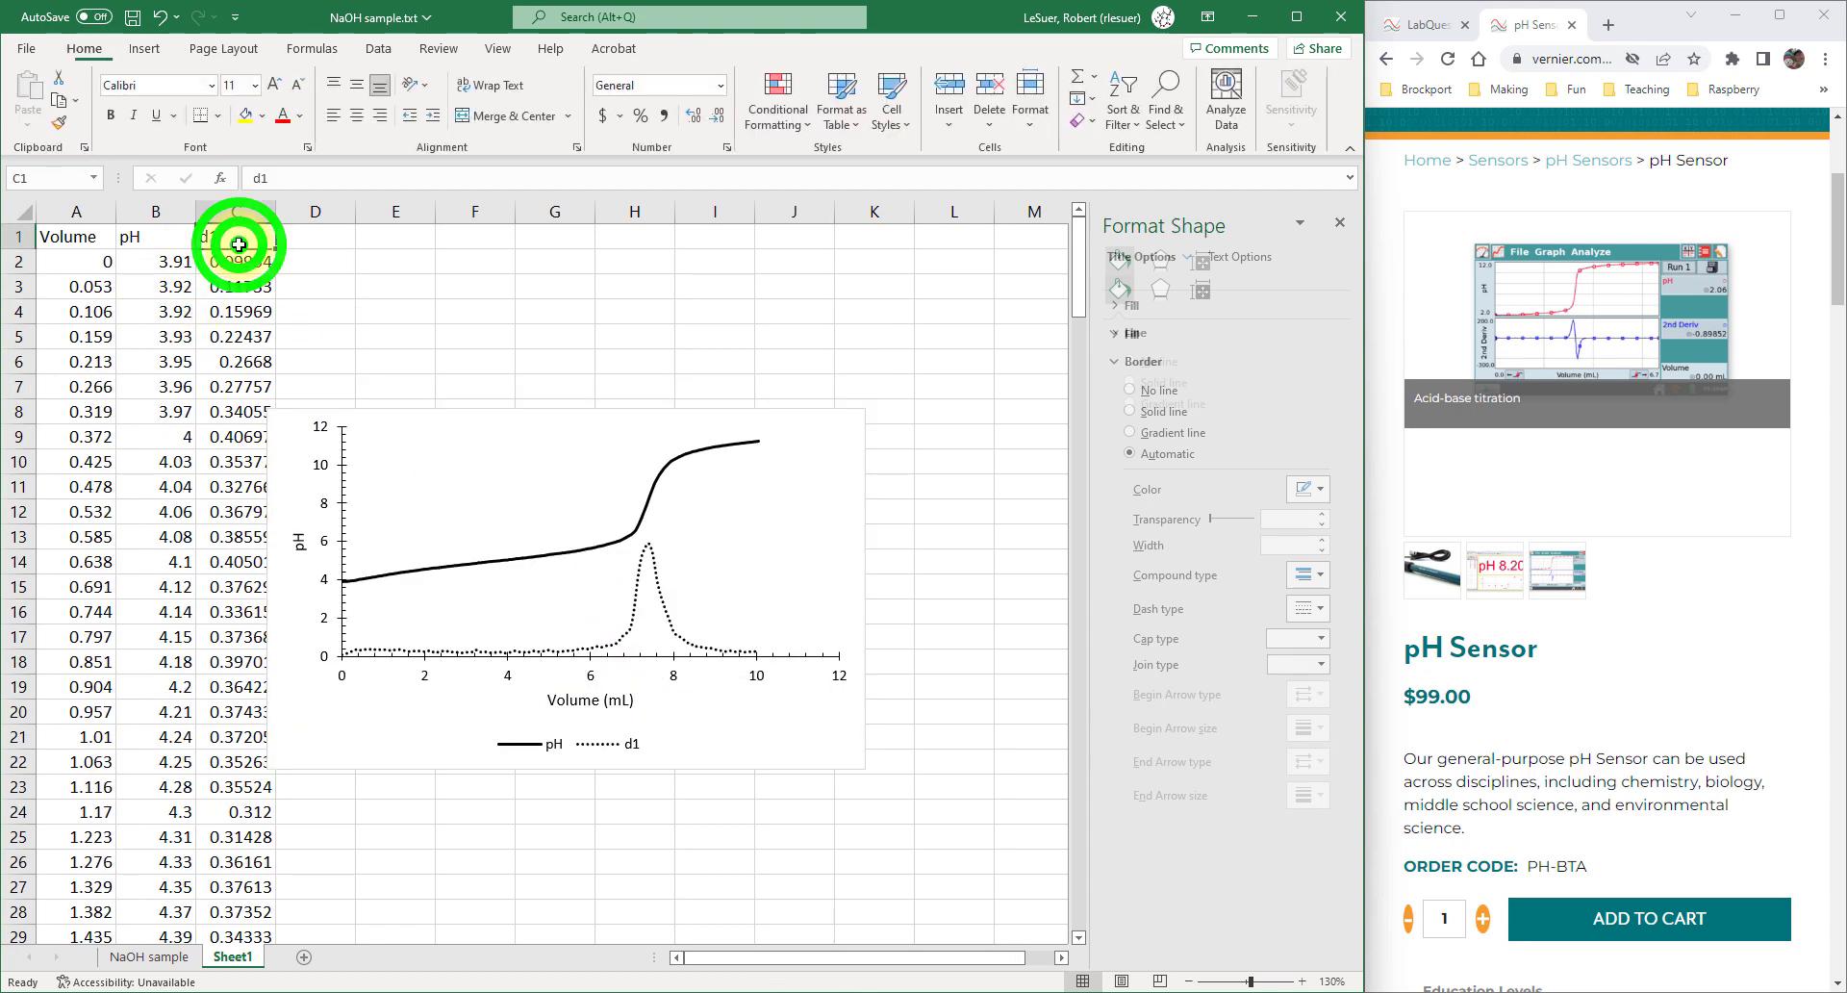
text(d)
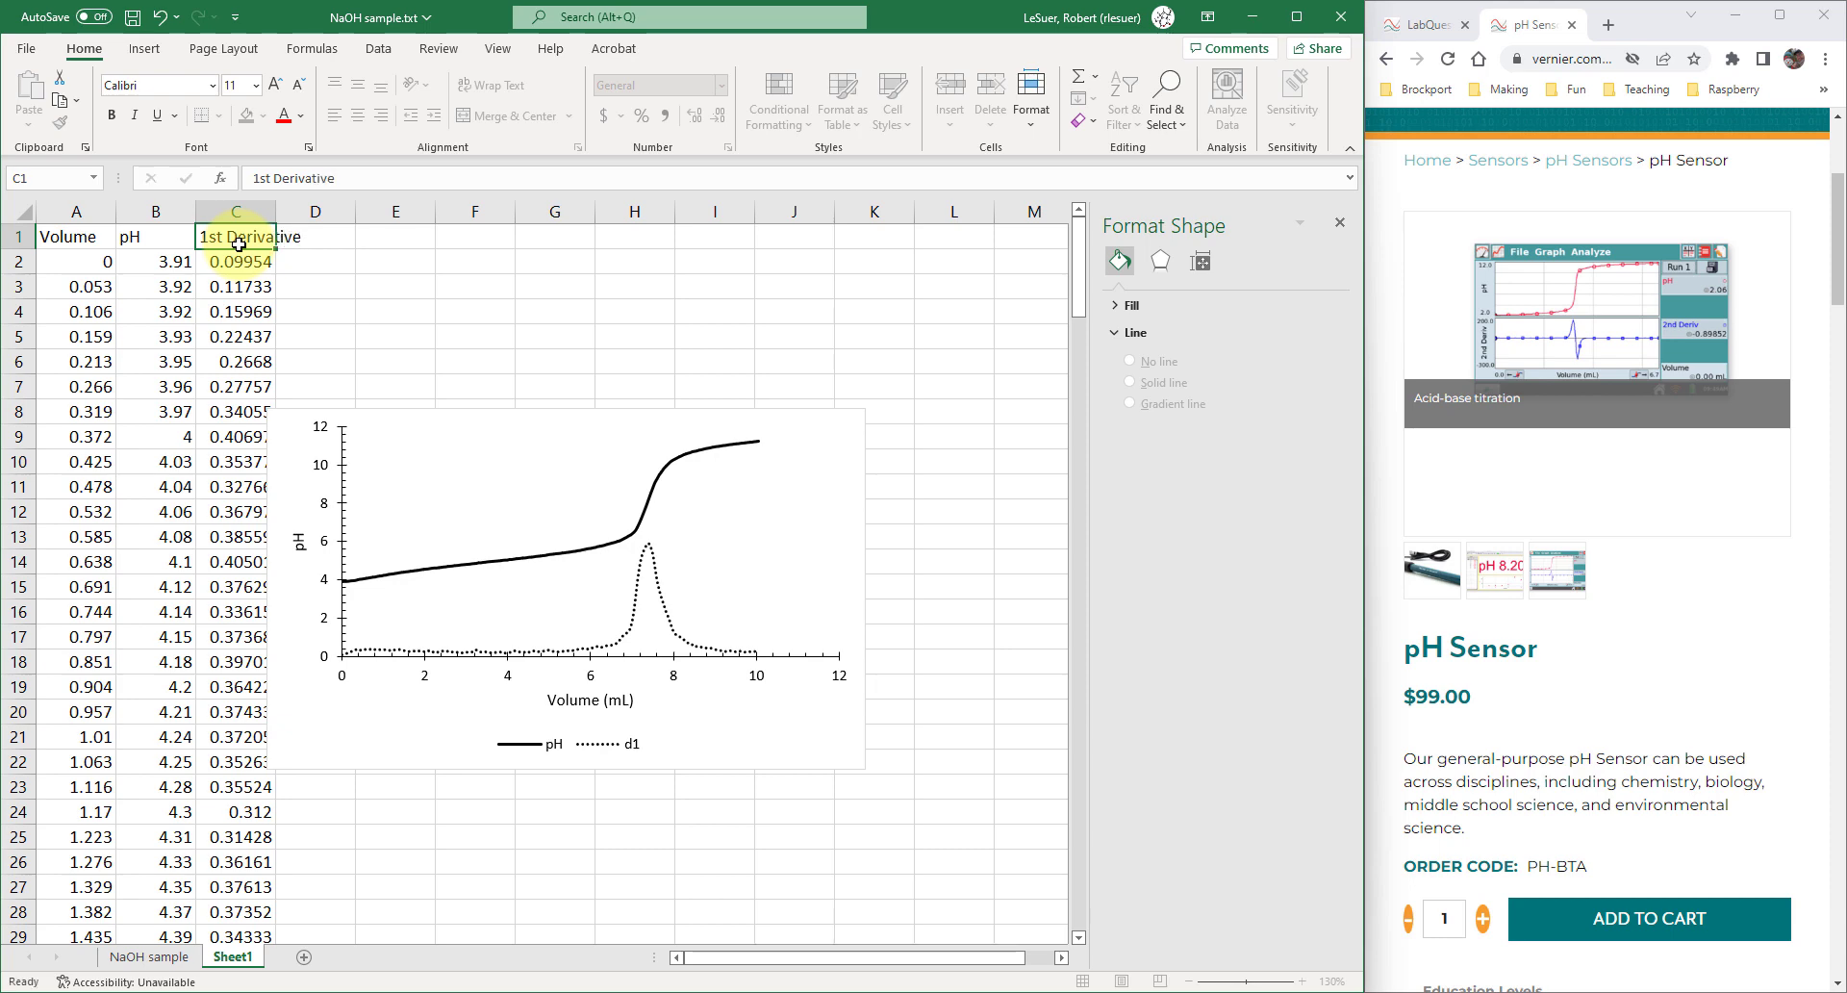
key(Return)
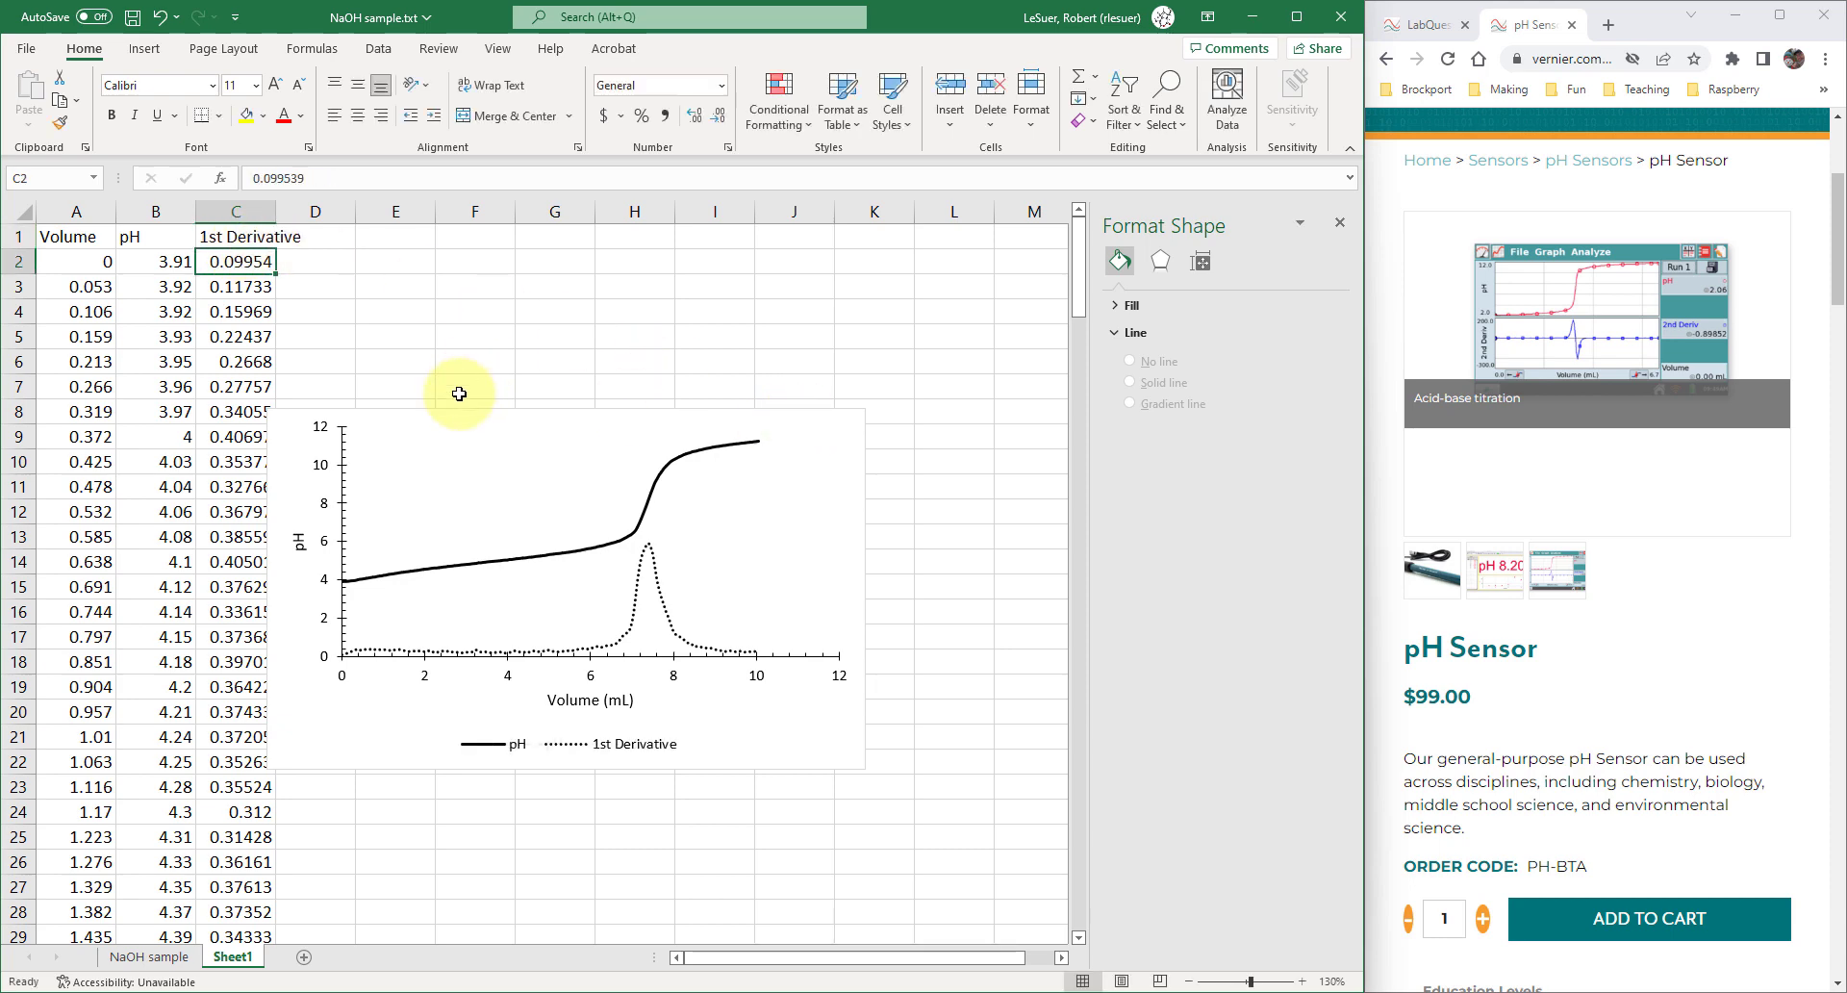
- Move the chart clear of the data columns and set its chart area border to No line
click(453, 432)
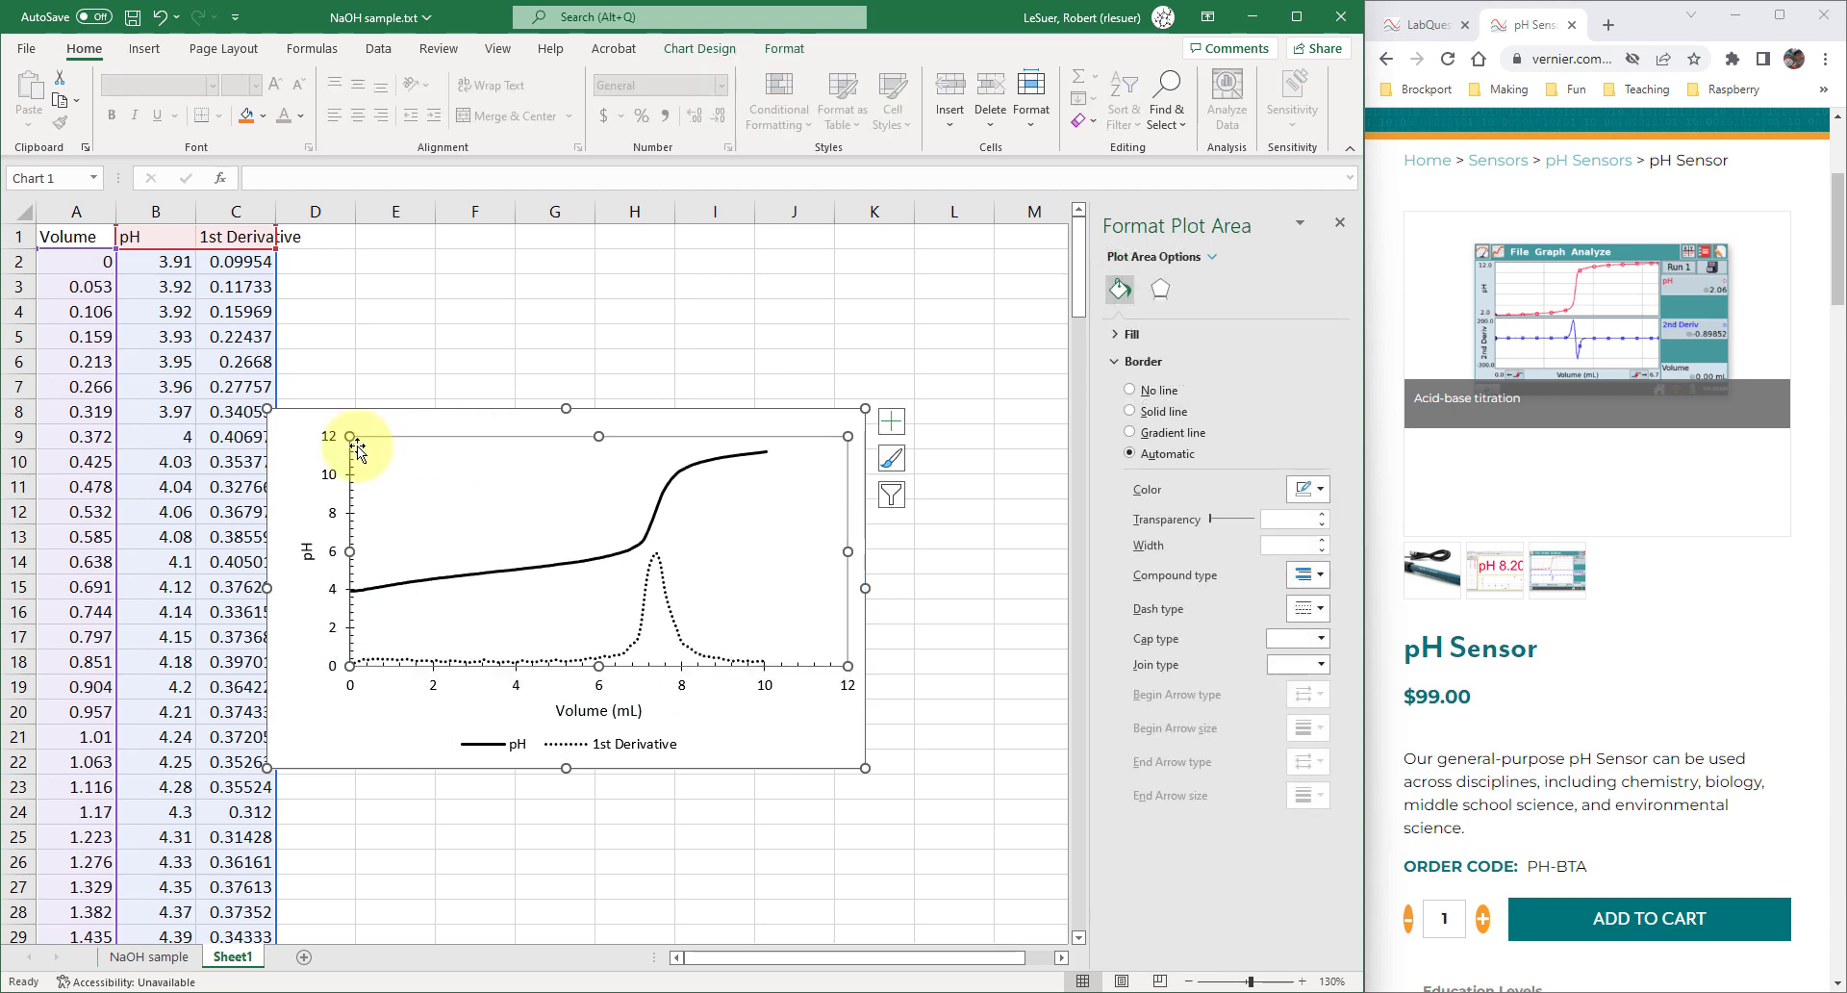
drag(299, 437, 366, 372)
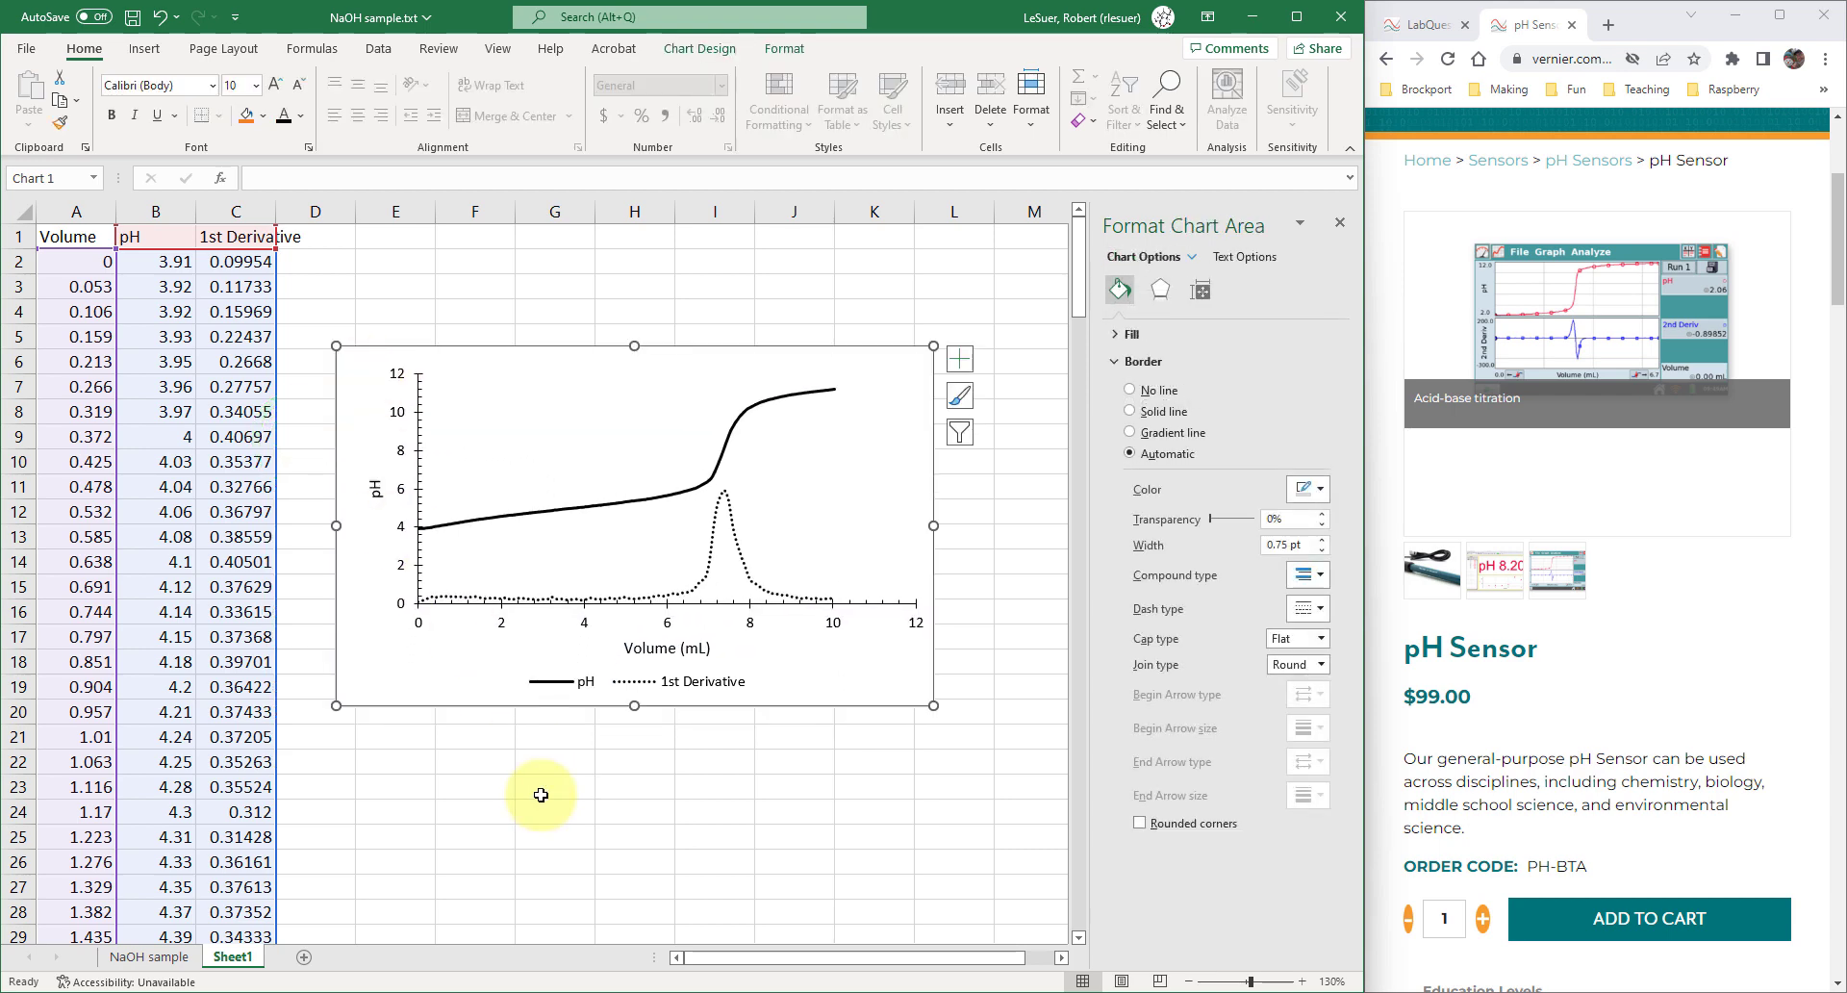
click(368, 679)
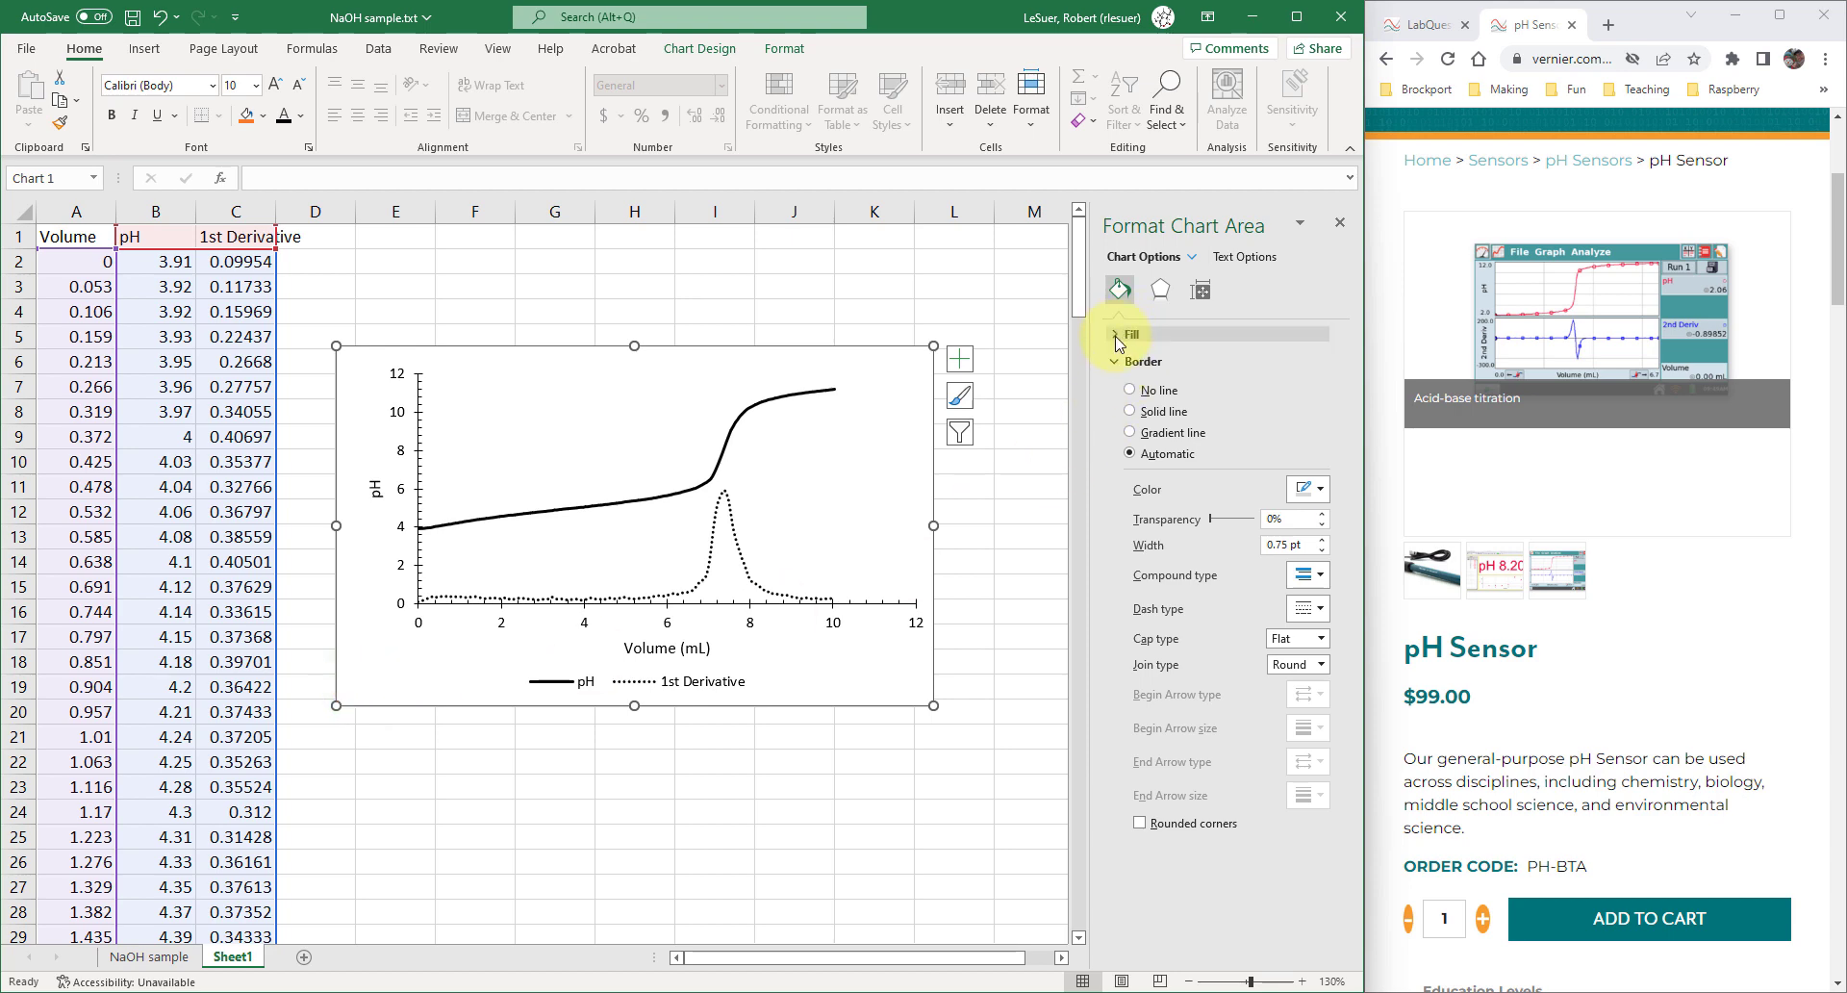
click(1135, 393)
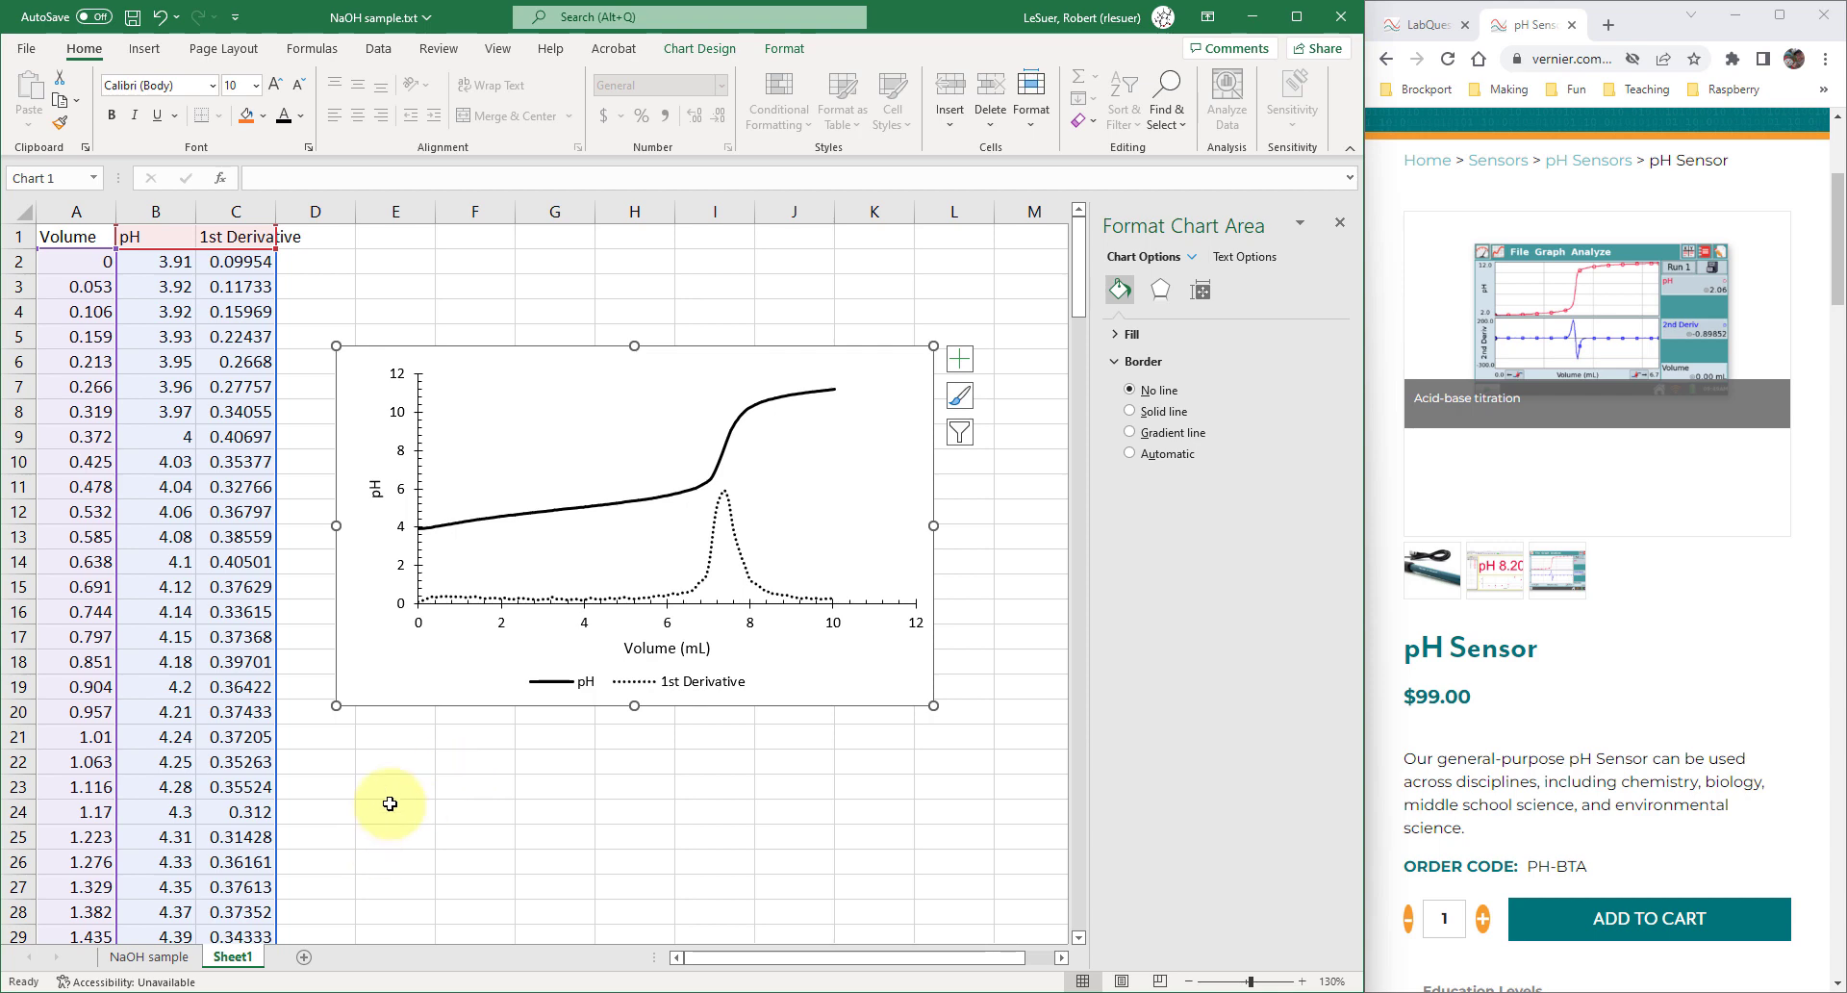
click(387, 759)
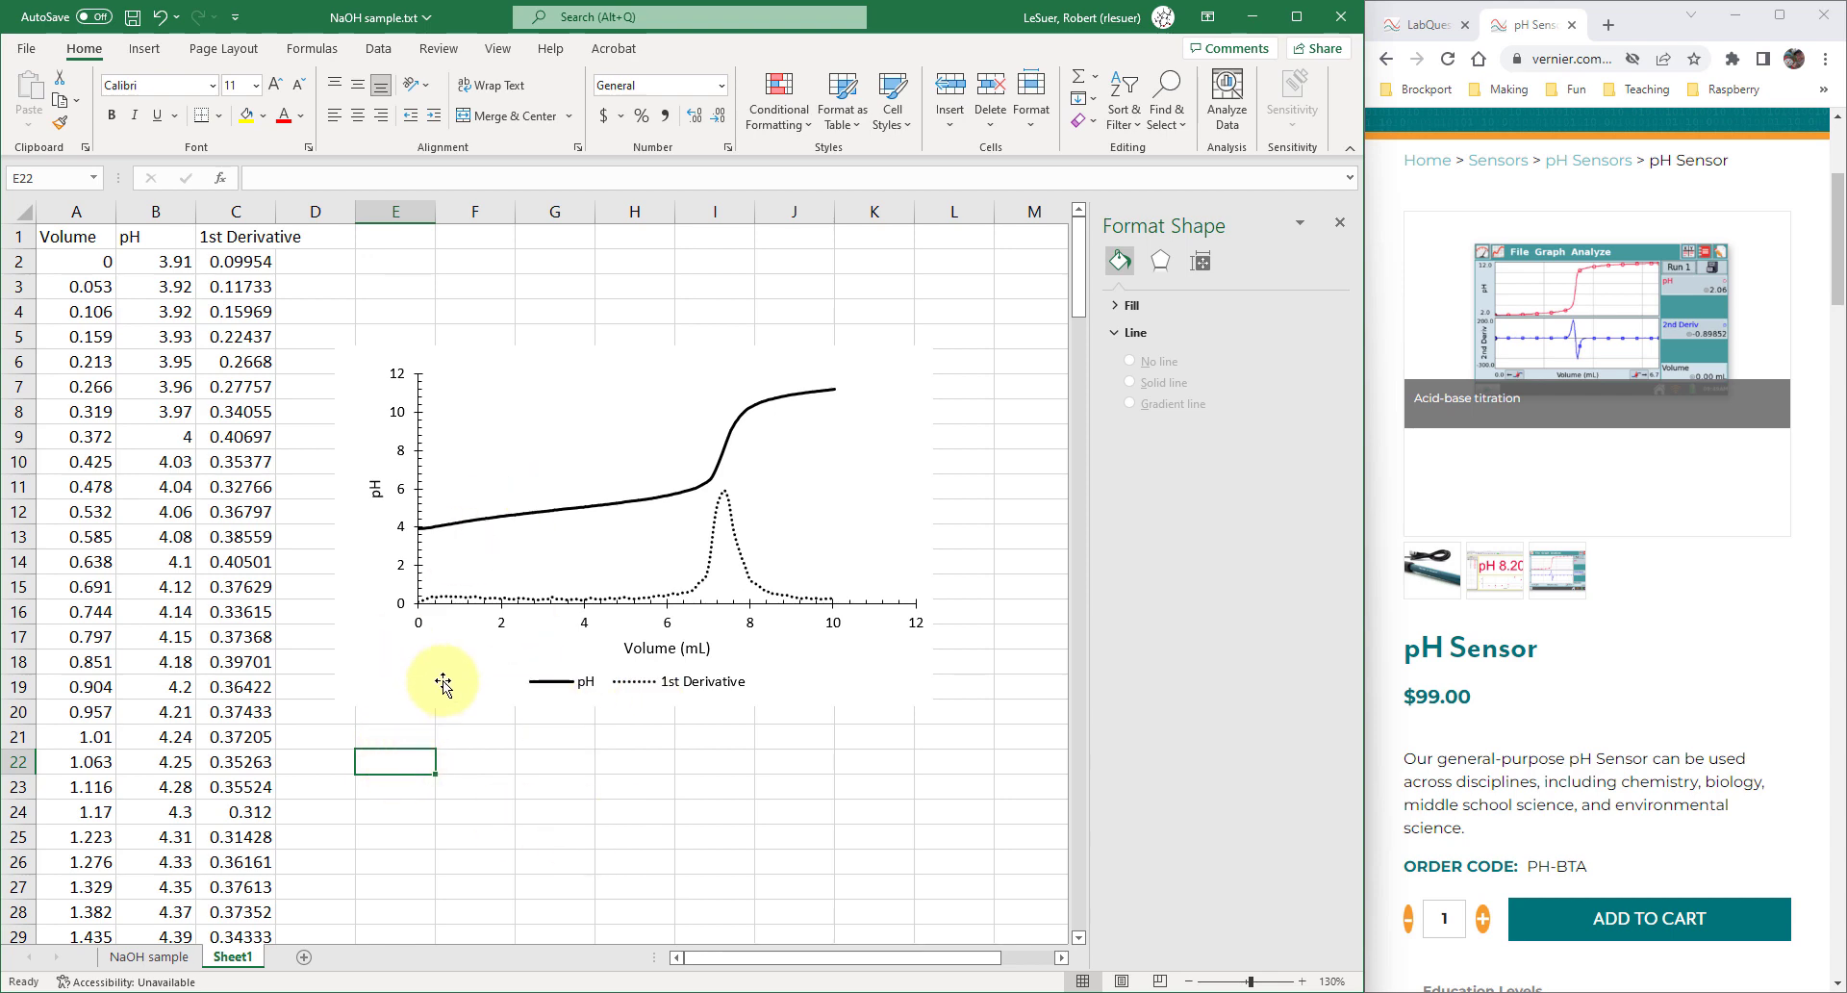
- Save the formatted chart as a chart template named chm313b
click(375, 677)
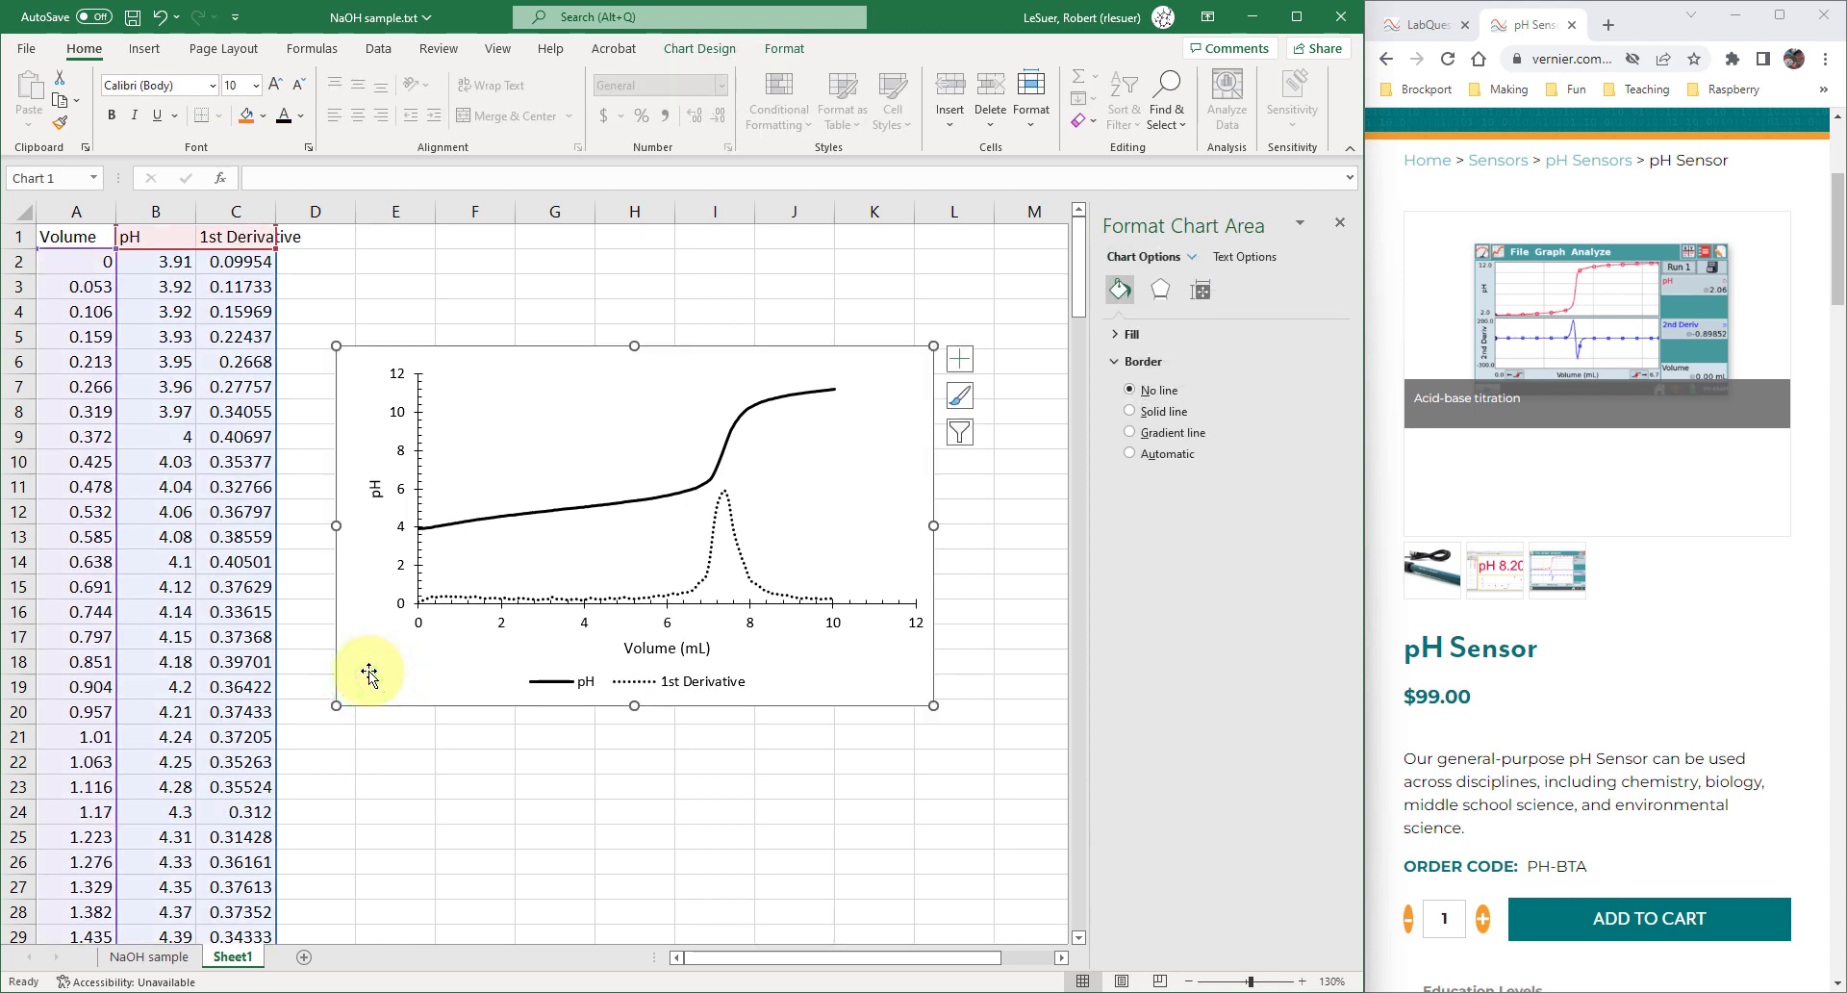
right_click(368, 671)
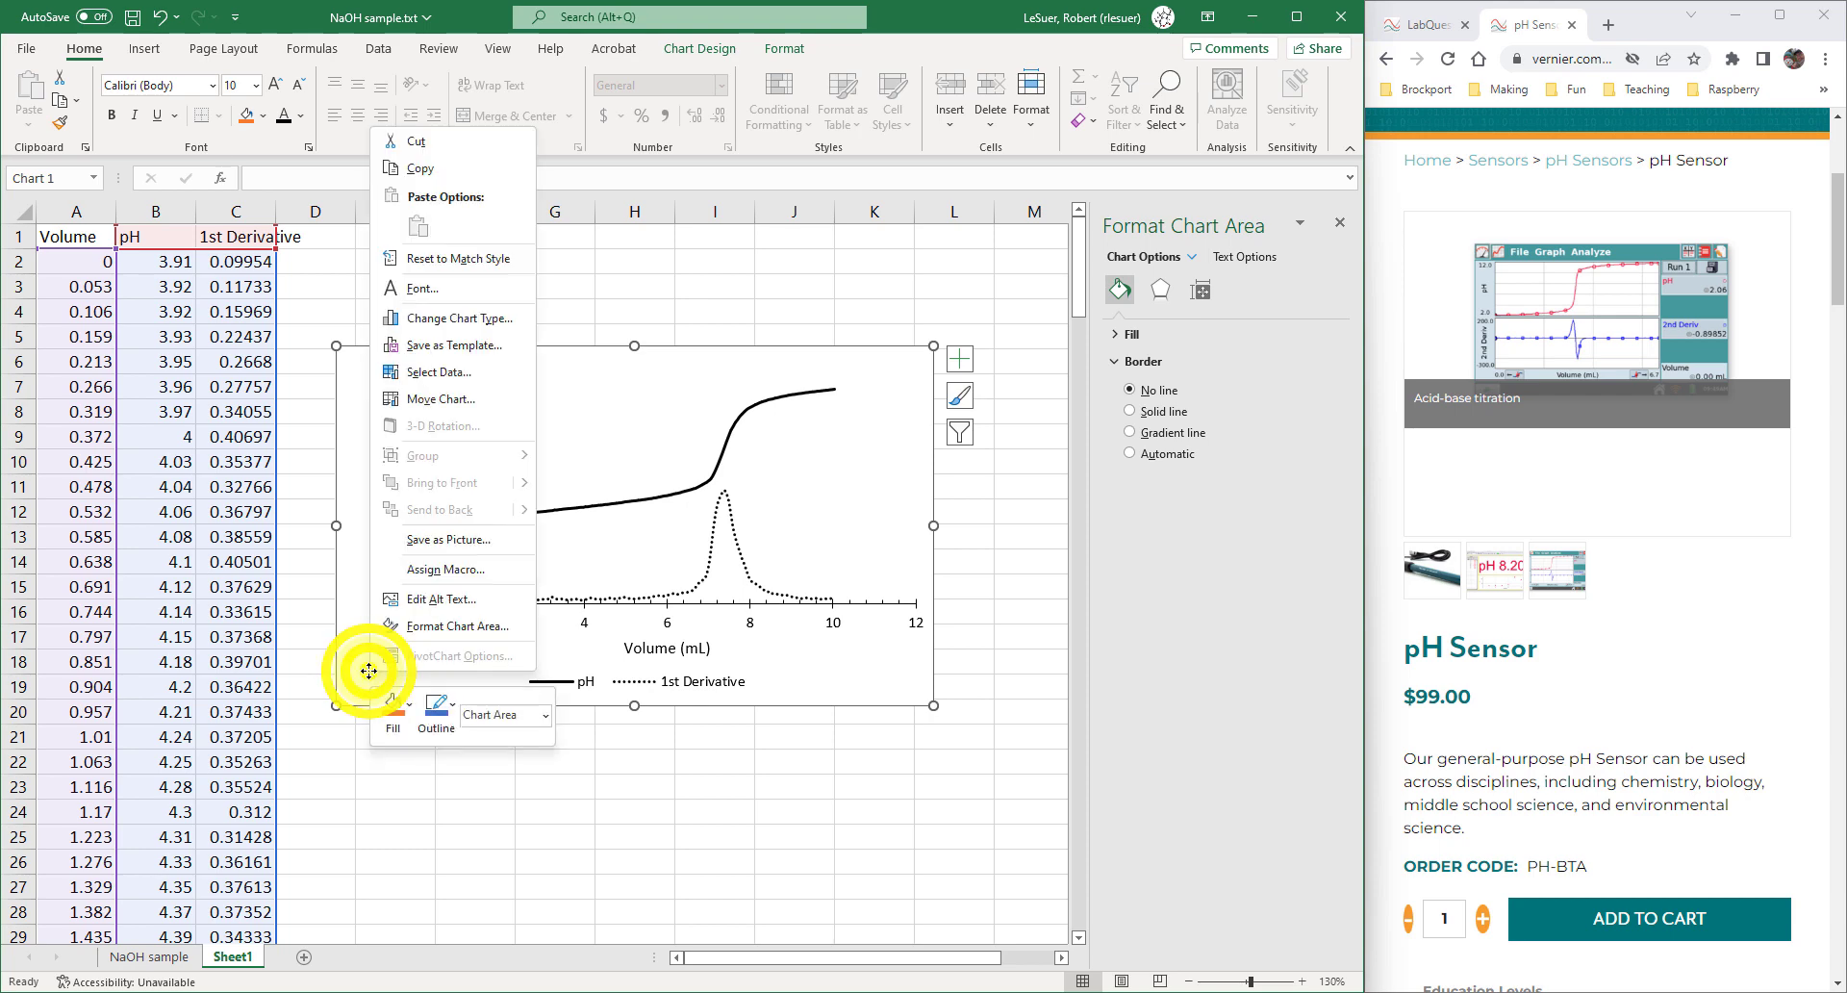
click(454, 348)
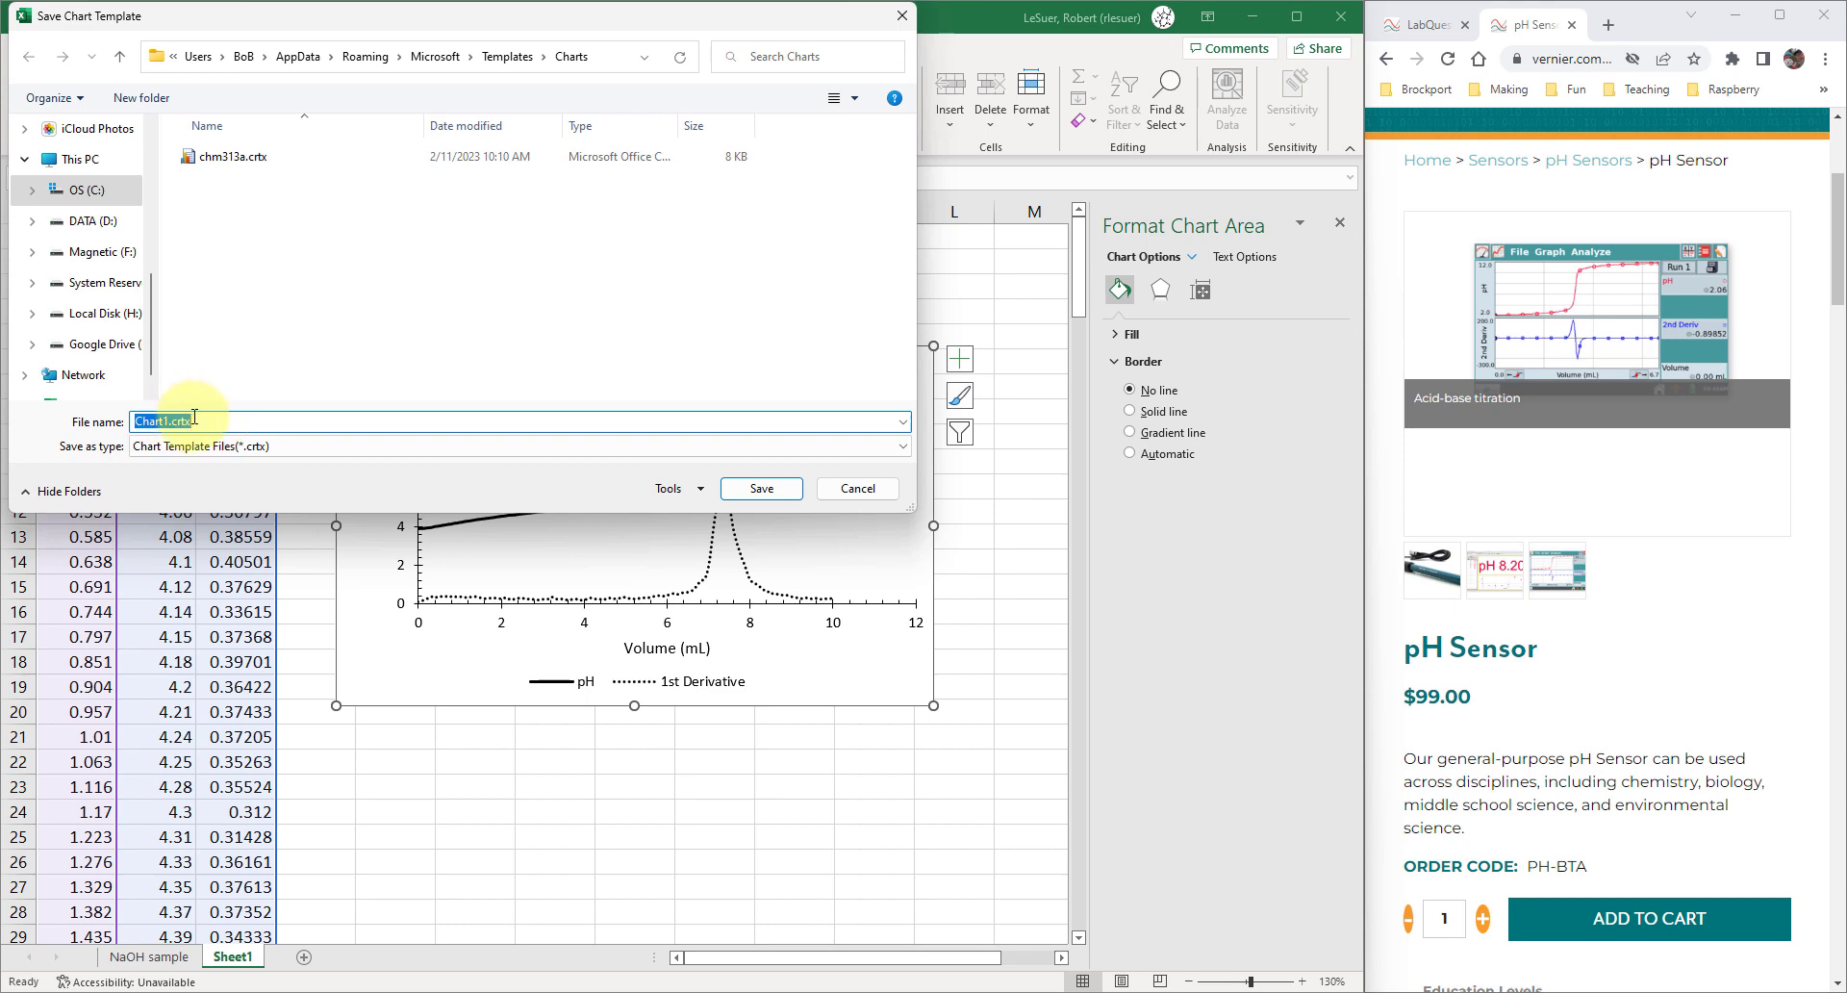
text(chm313b)
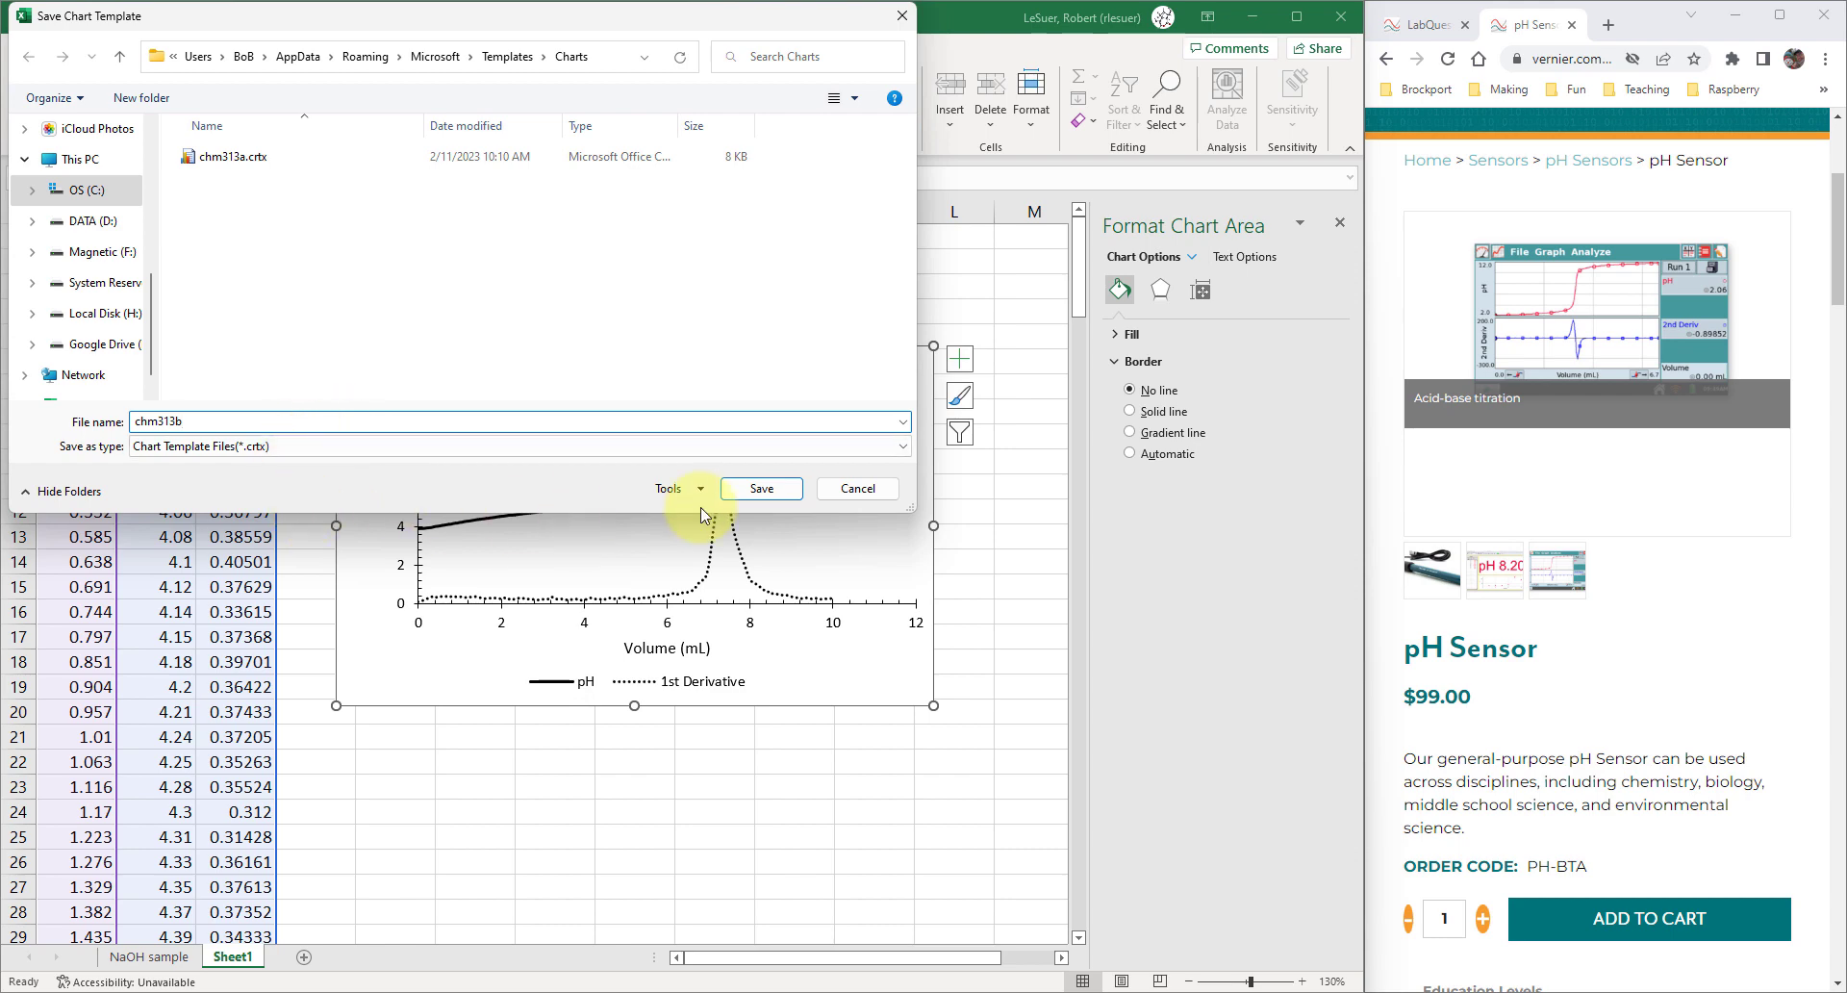
click(764, 490)
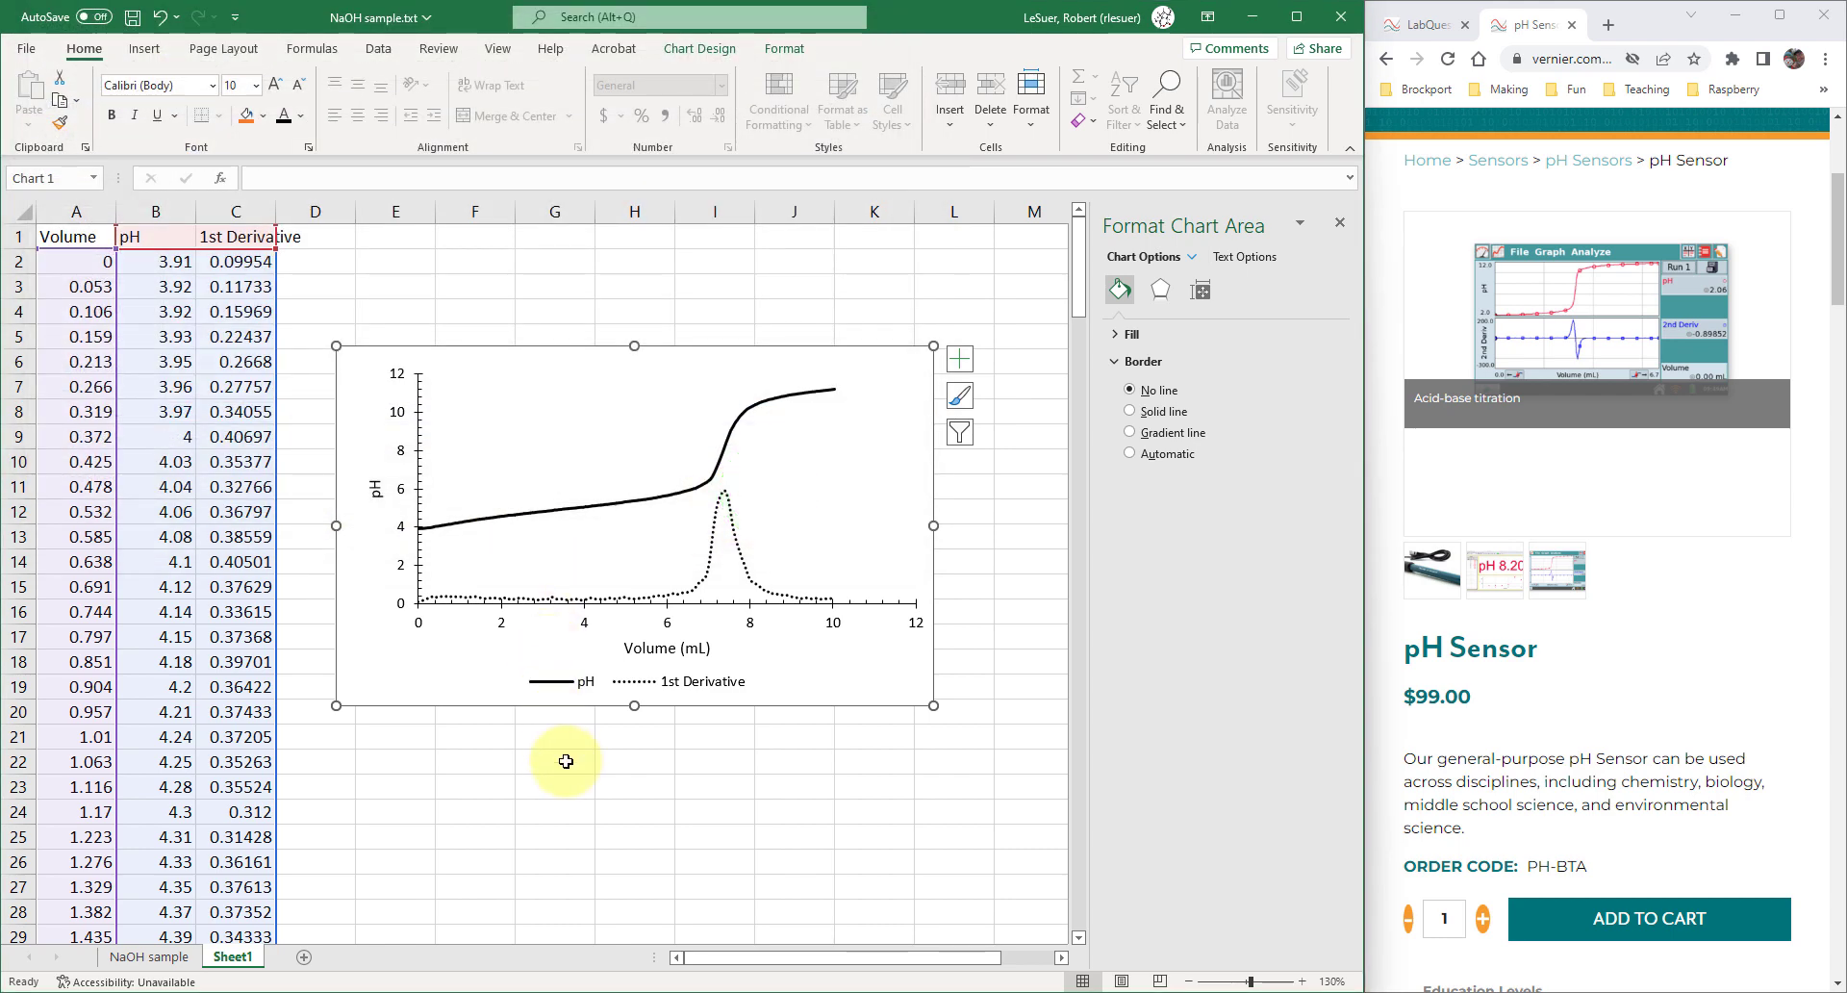
- Copy the Run 3 Volume, pH and d1 data with its headers from the NaOH sample sheet into a new sheet
click(136, 959)
scroll(104, 471, down, 1)
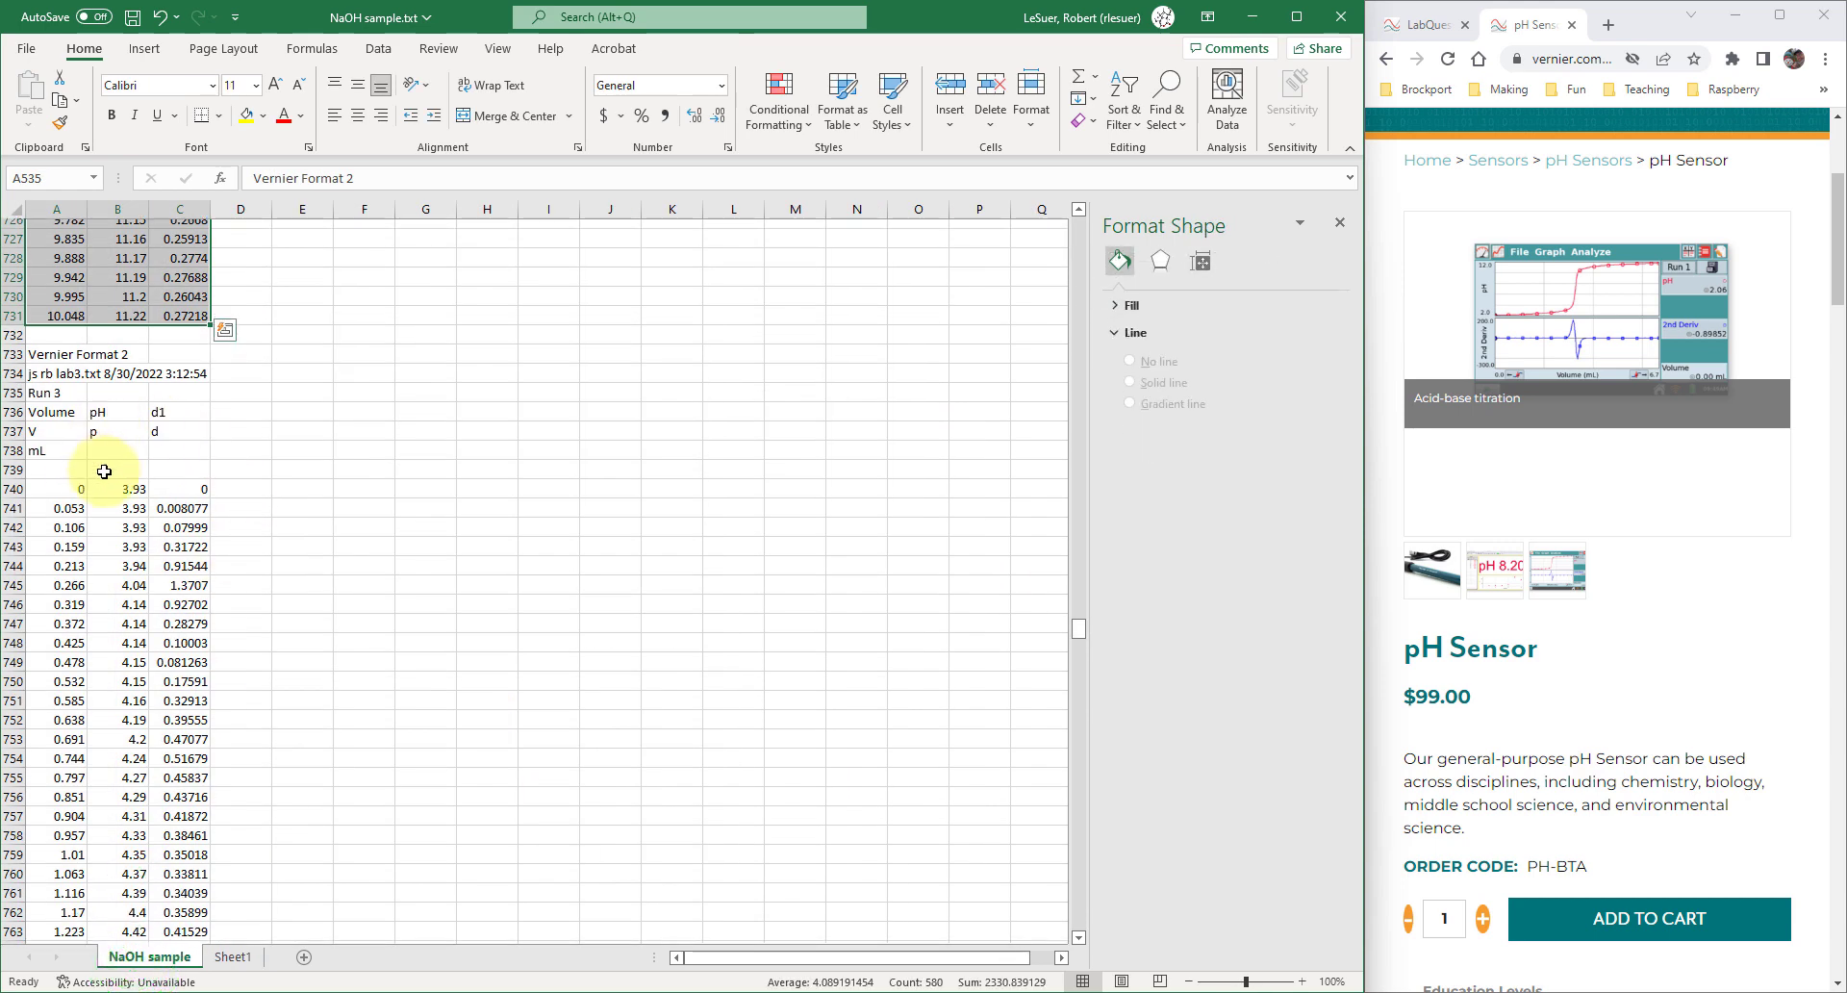
drag(37, 405, 185, 541)
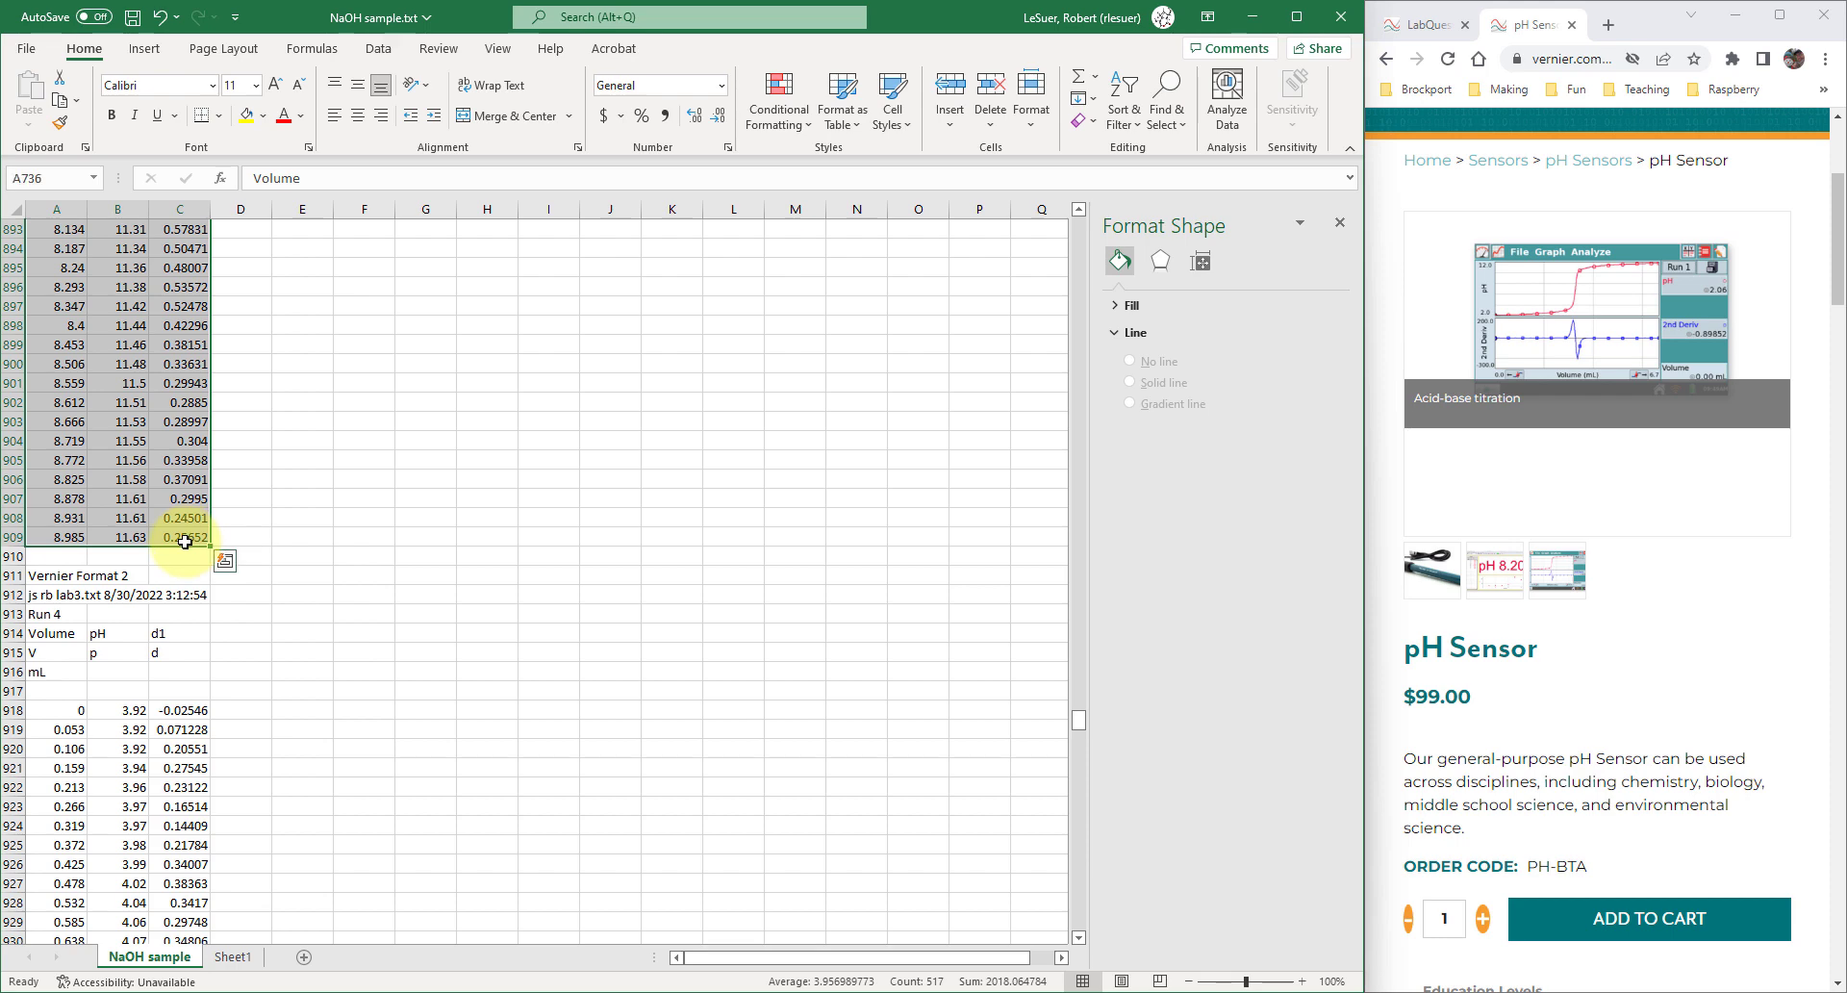
key(ctrl+c)
click(304, 957)
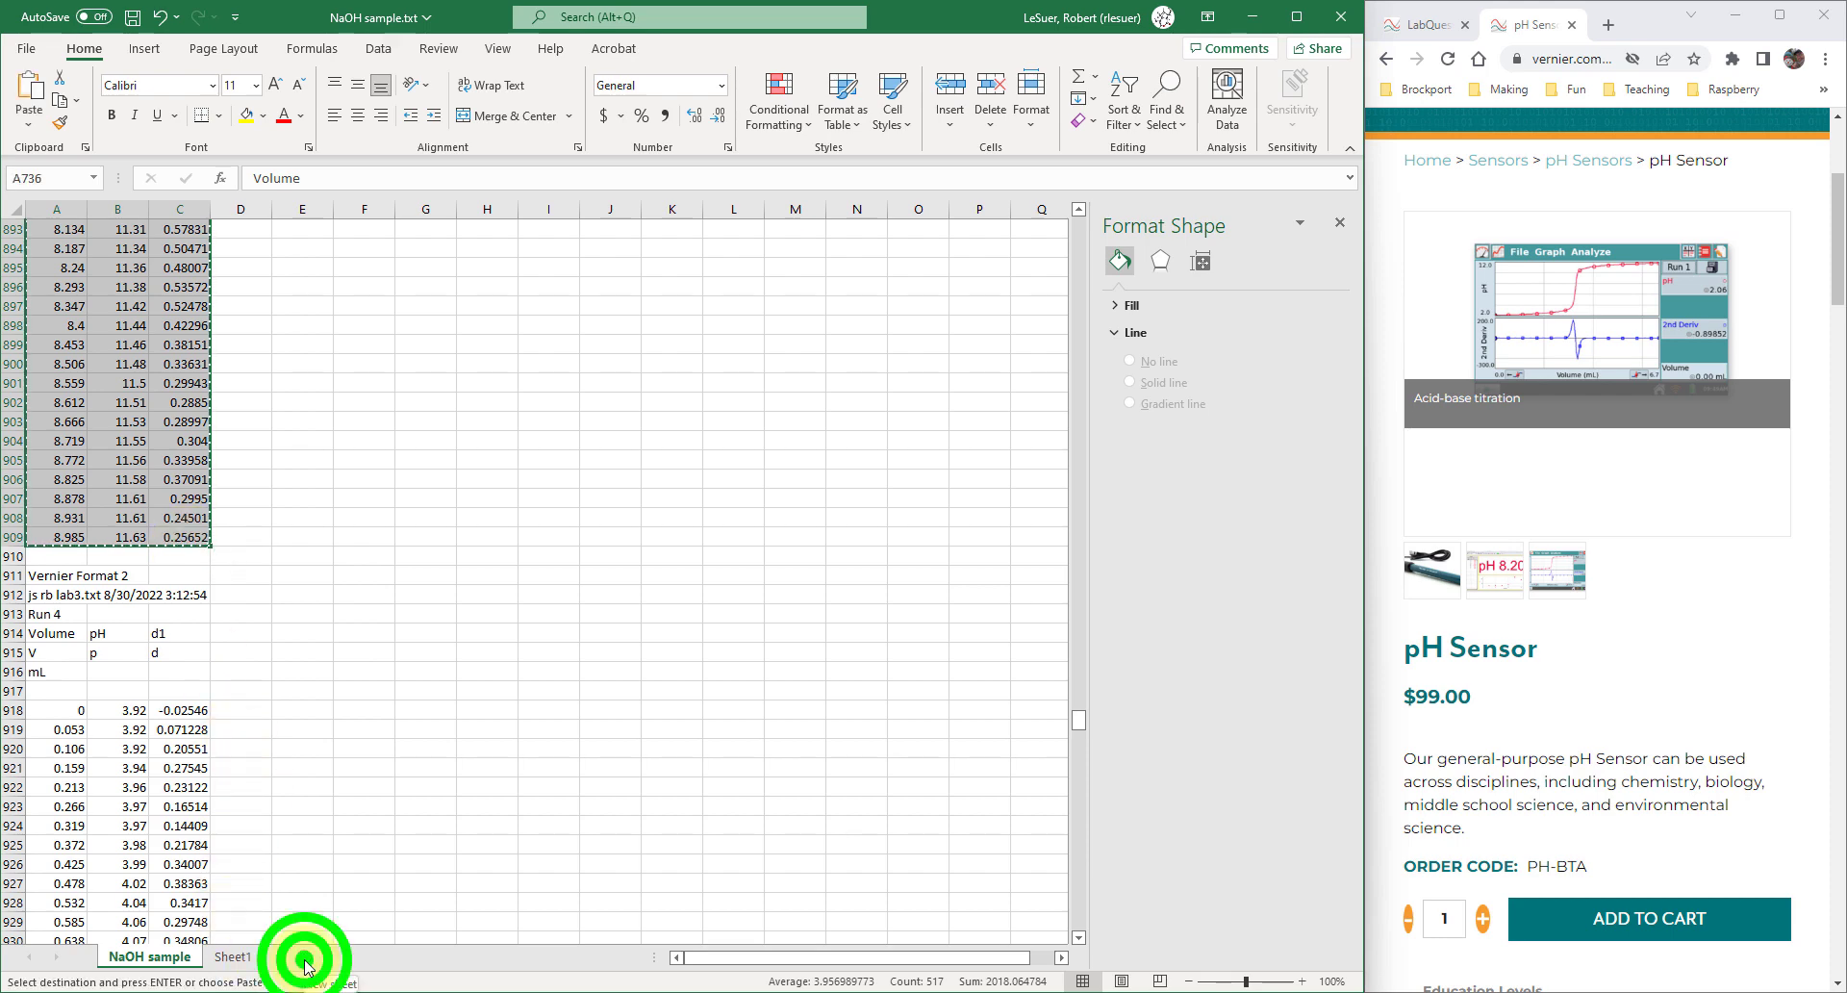
key(ctrl+v)
click(339, 366)
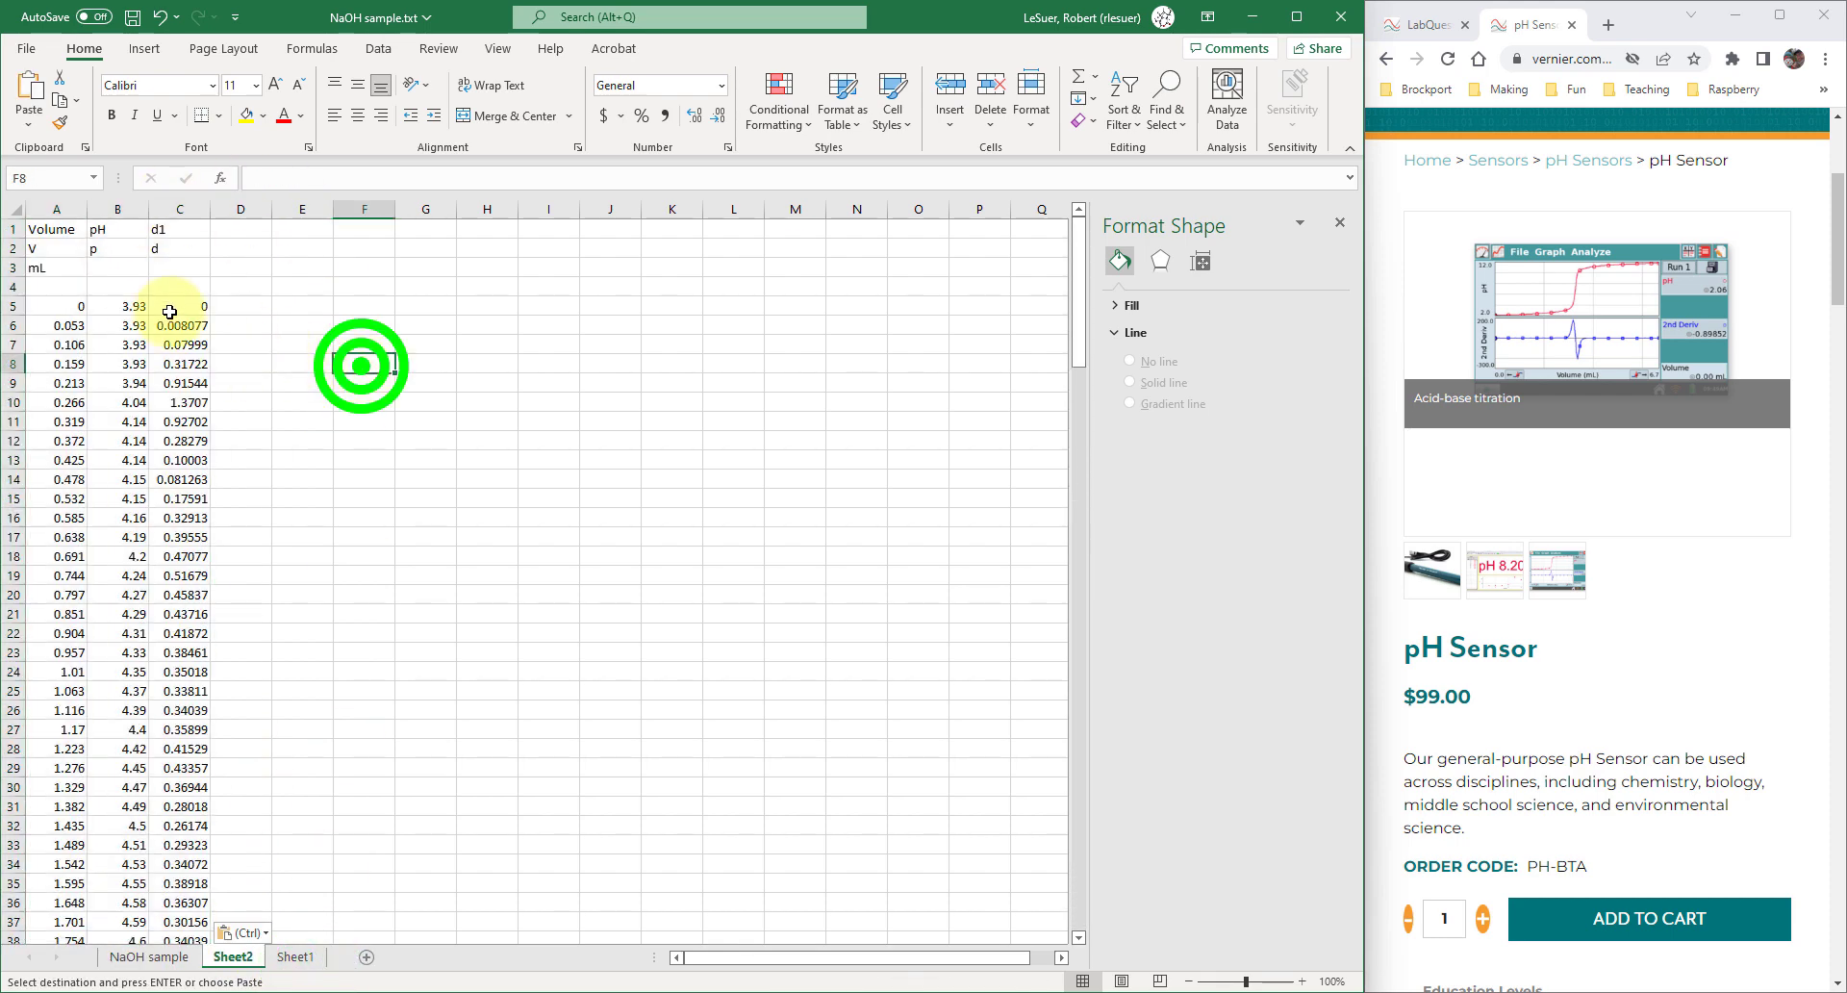
- Delete rows 2 to 4, which hold the short names, units and blank line above the Run 3 data
drag(11, 246, 16, 294)
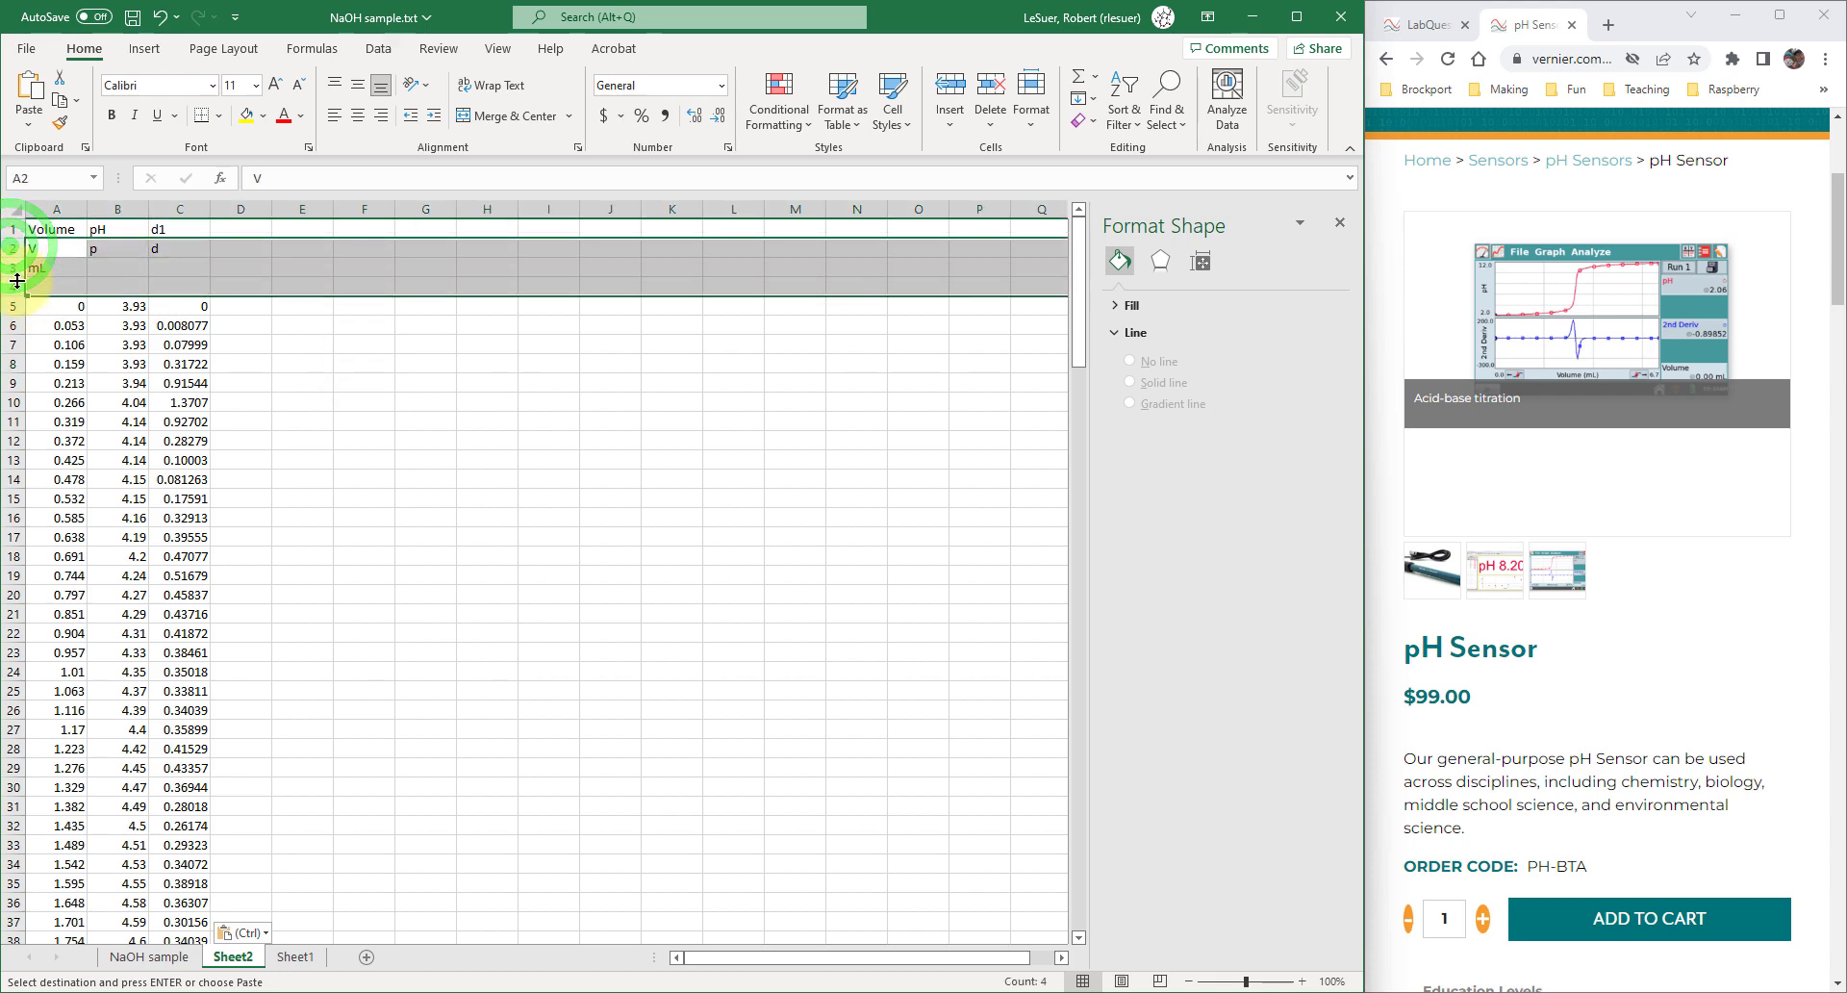
right_click(17, 280)
click(87, 469)
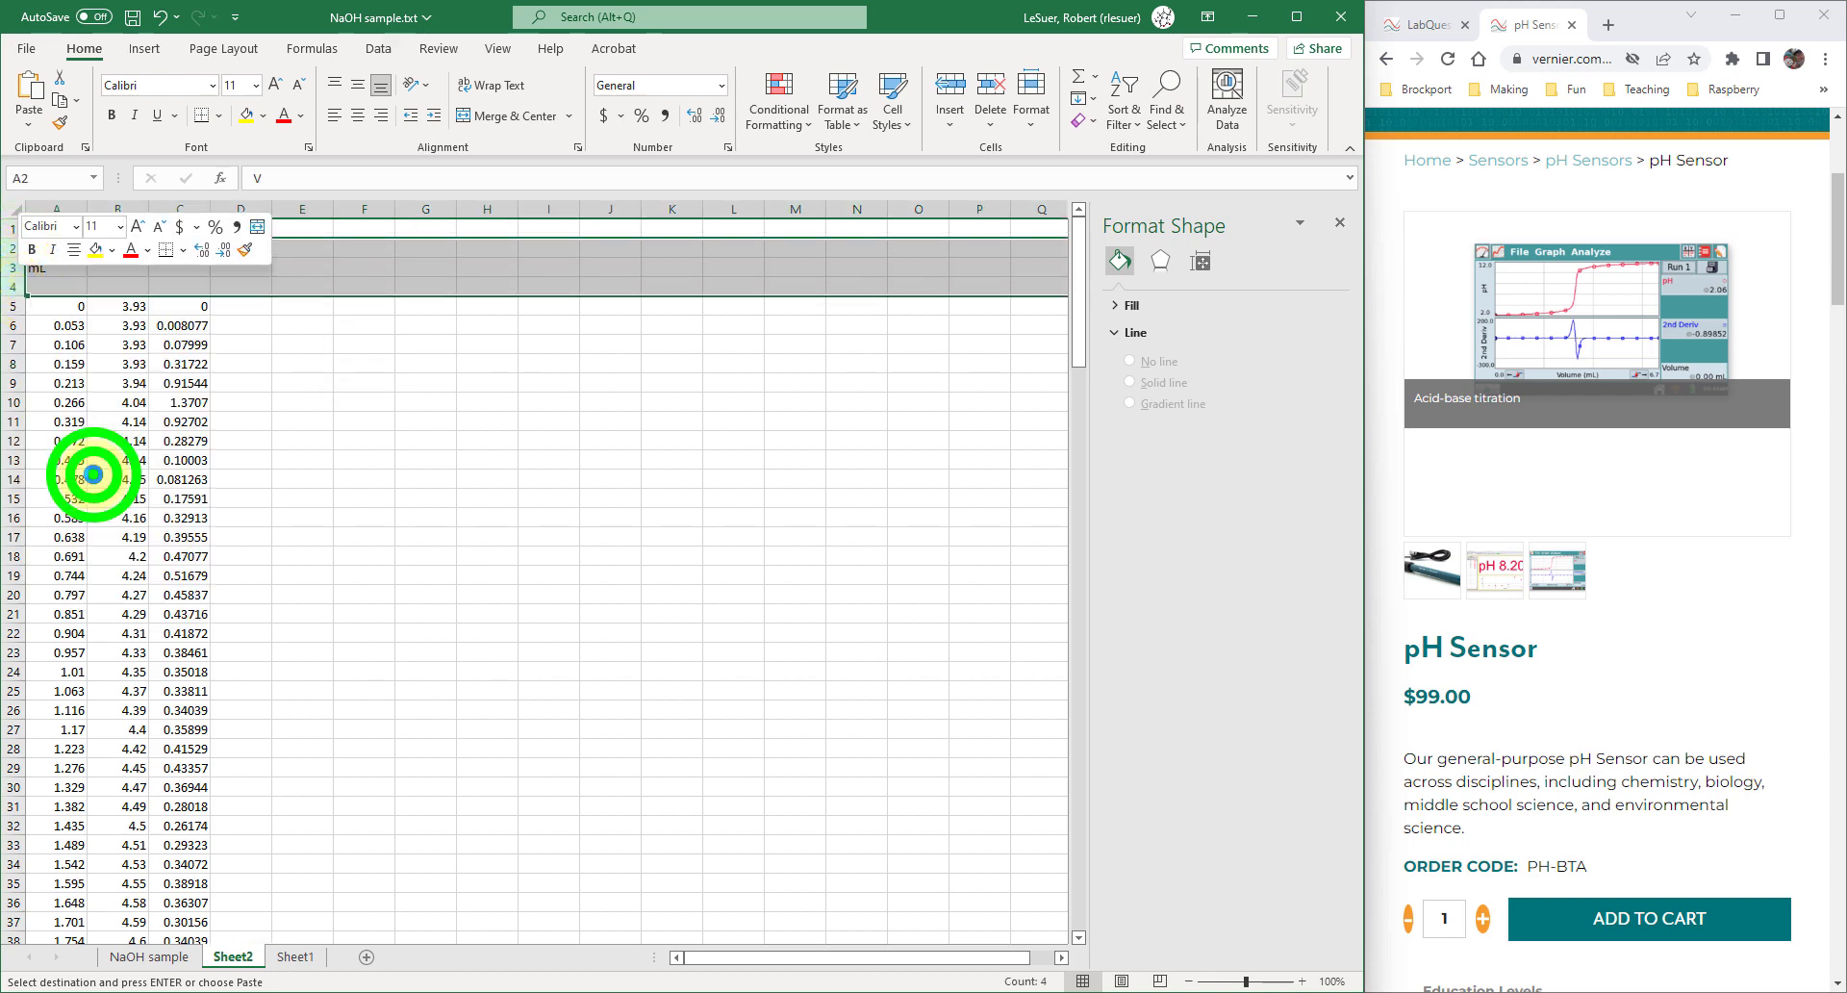
click(357, 459)
- Insert a Scatter with Smooth Lines chart of columns A to C and move it slightly up beside the data
drag(55, 208, 163, 208)
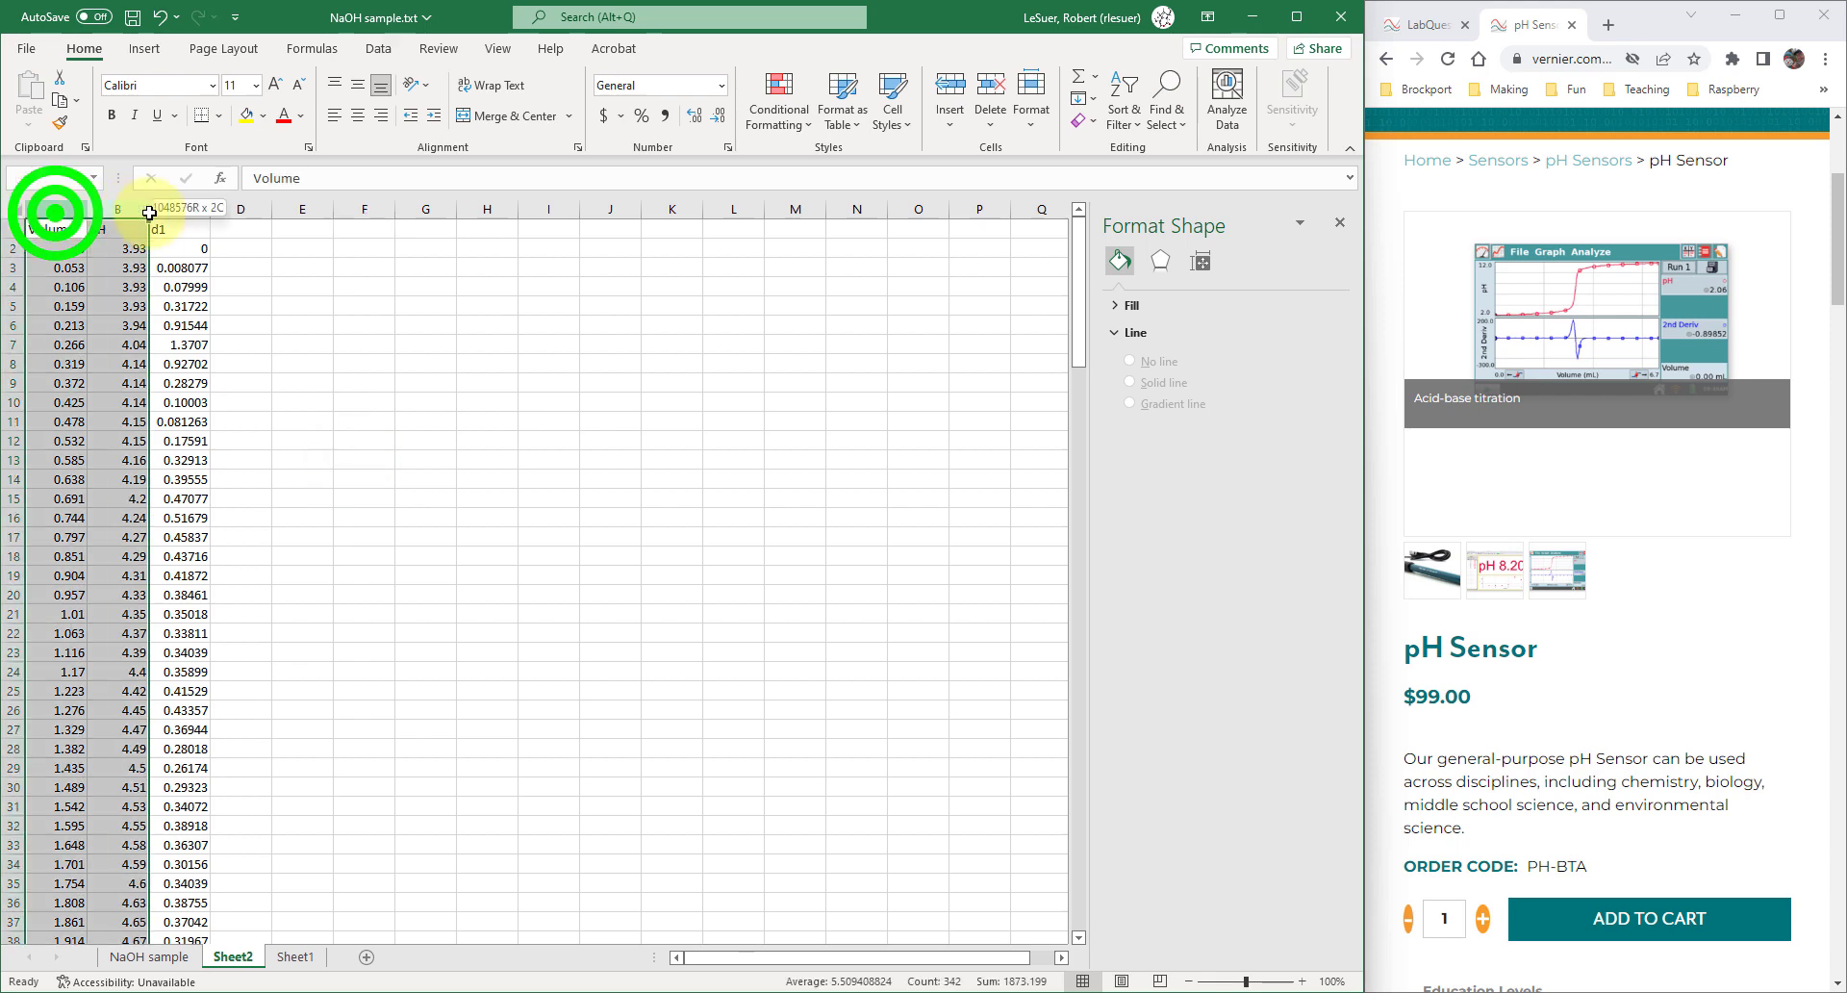
click(144, 48)
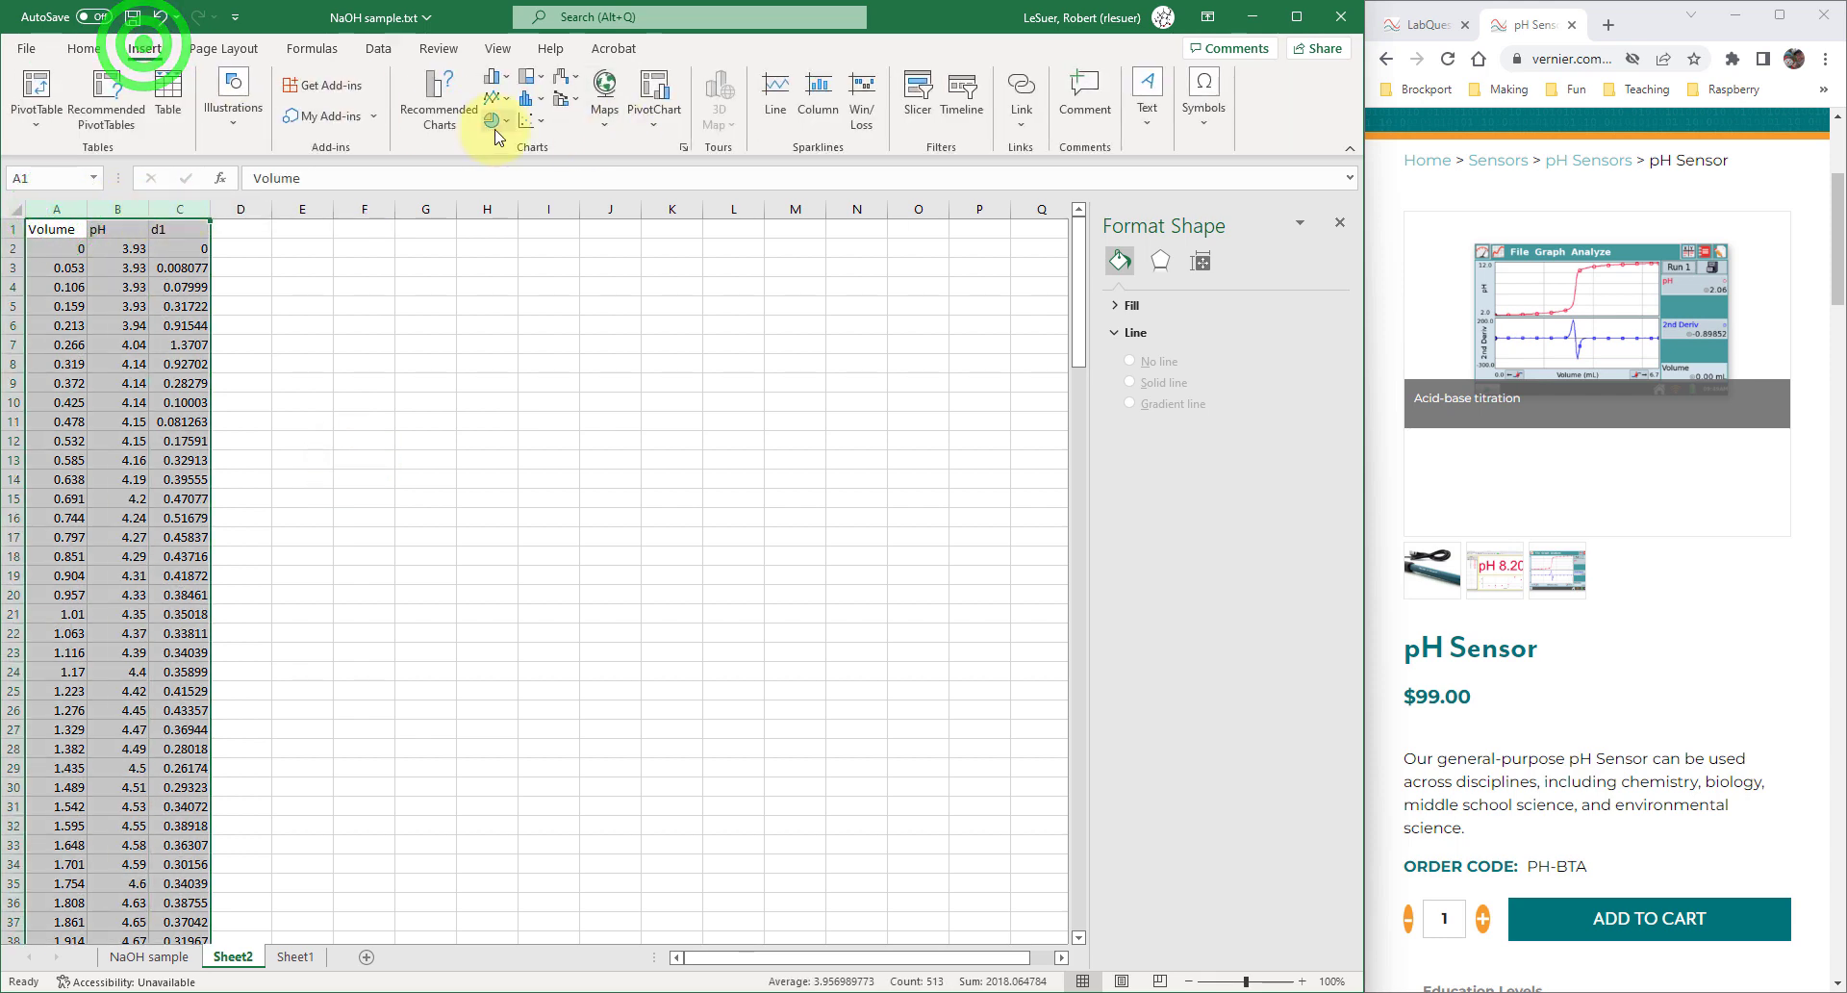
click(532, 120)
click(647, 198)
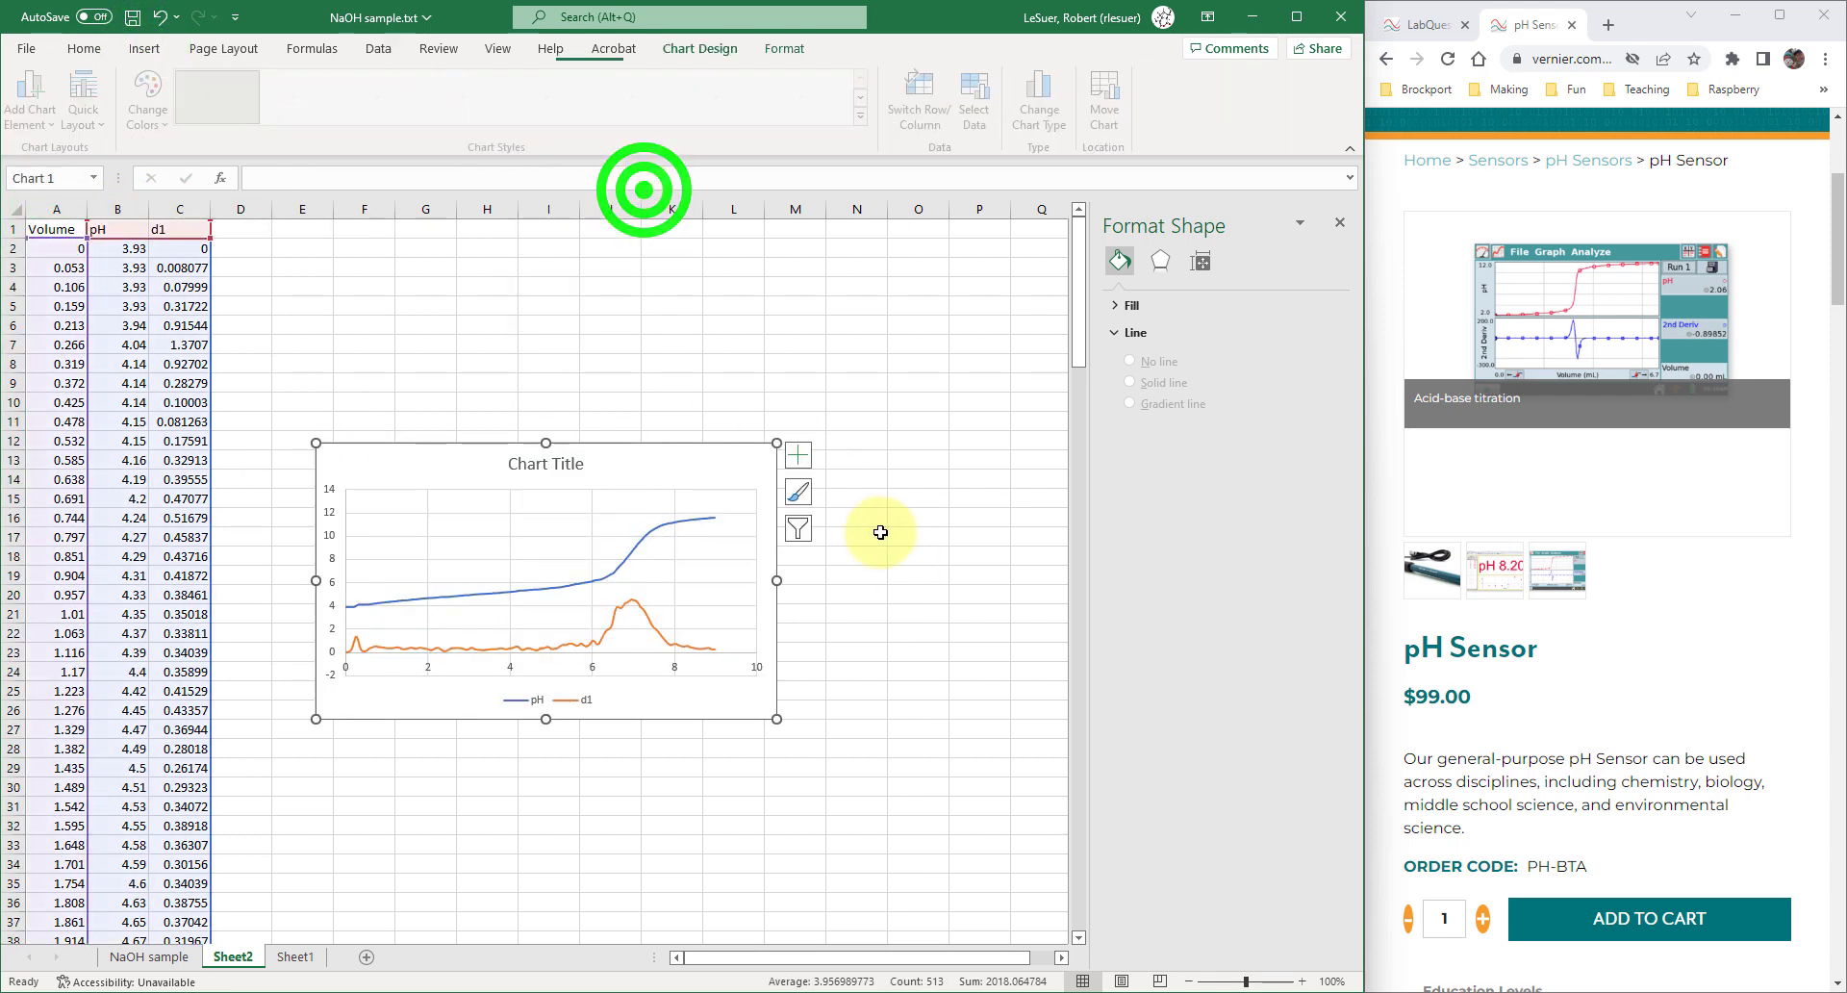
drag(720, 485, 737, 404)
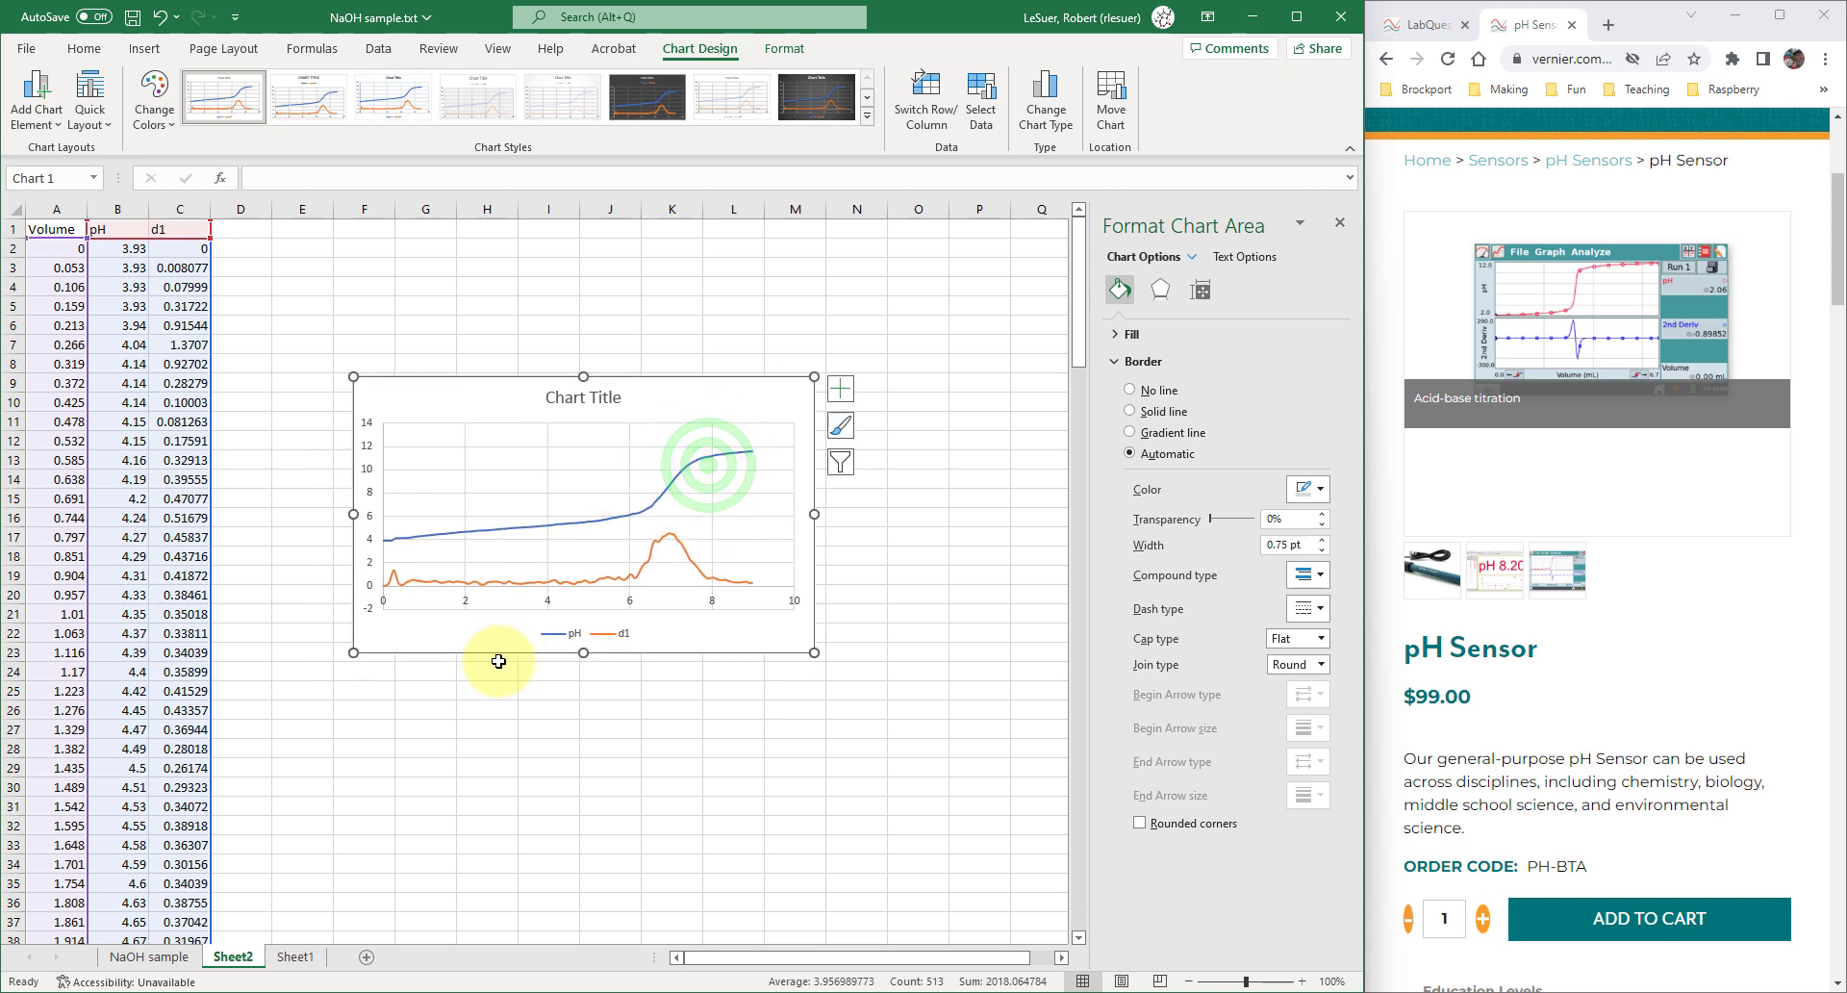
- Change the Run 3 chart's type to the saved chart template chm313b
right_click(405, 403)
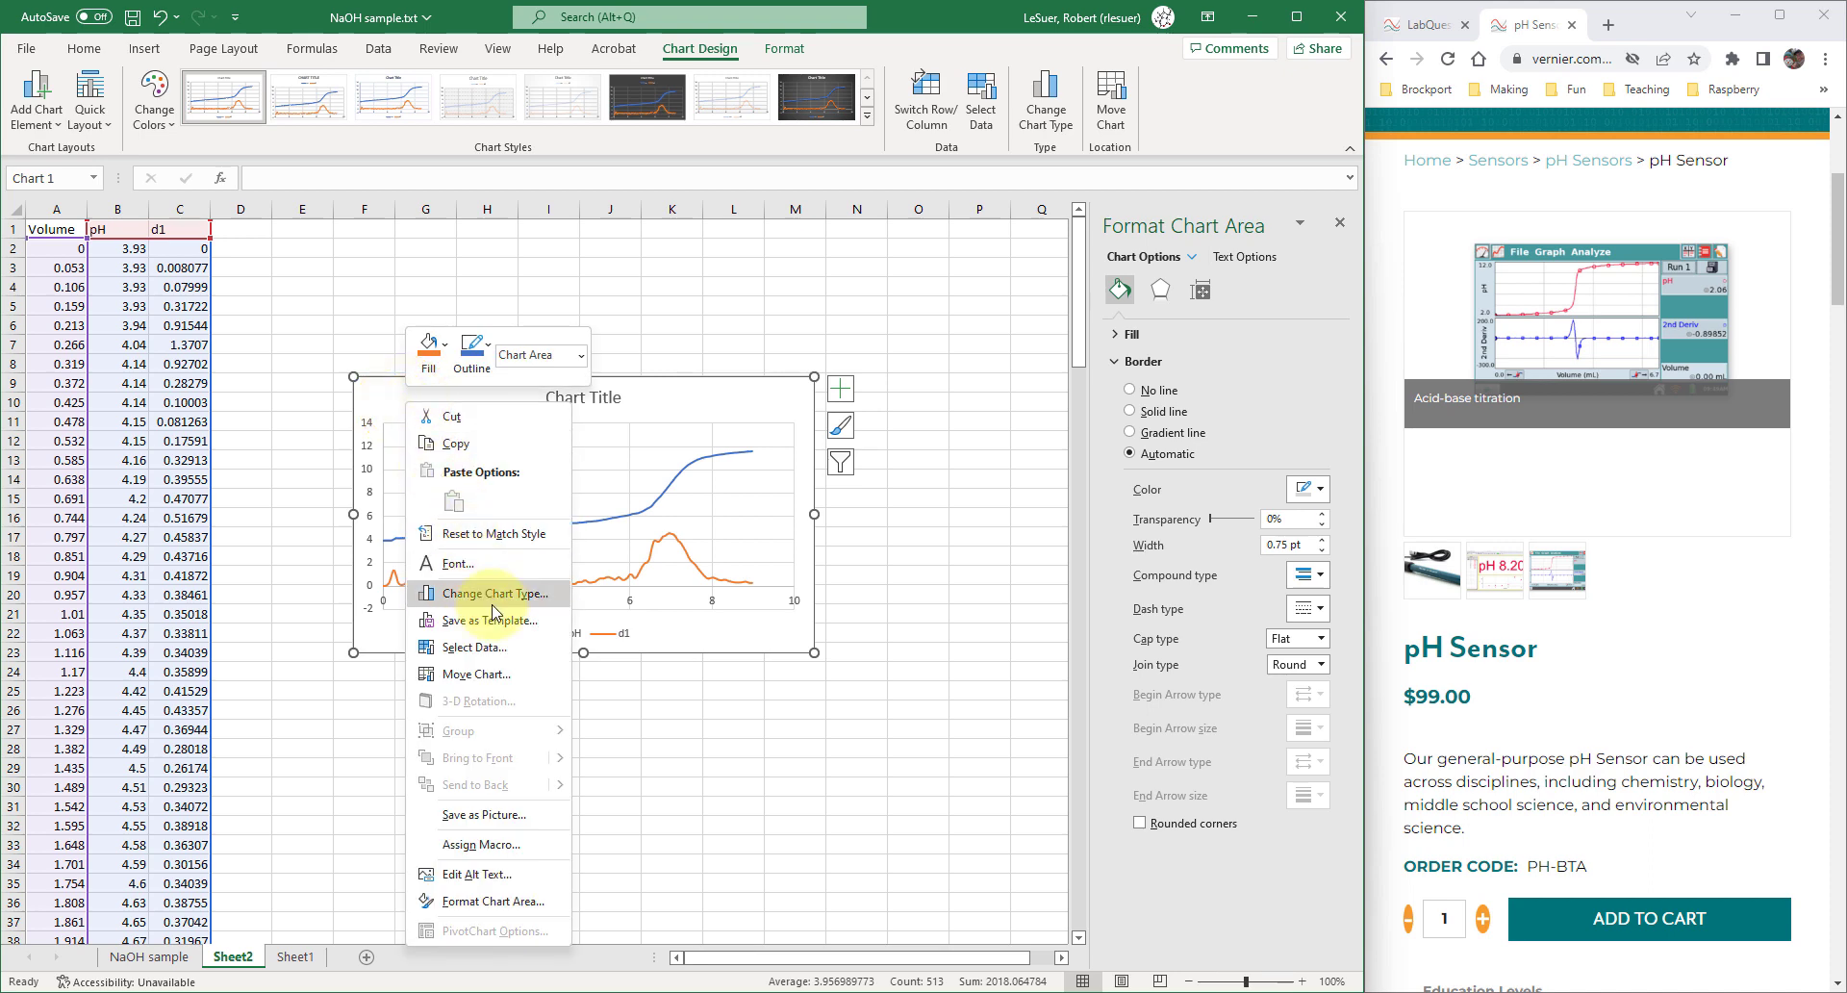
click(493, 596)
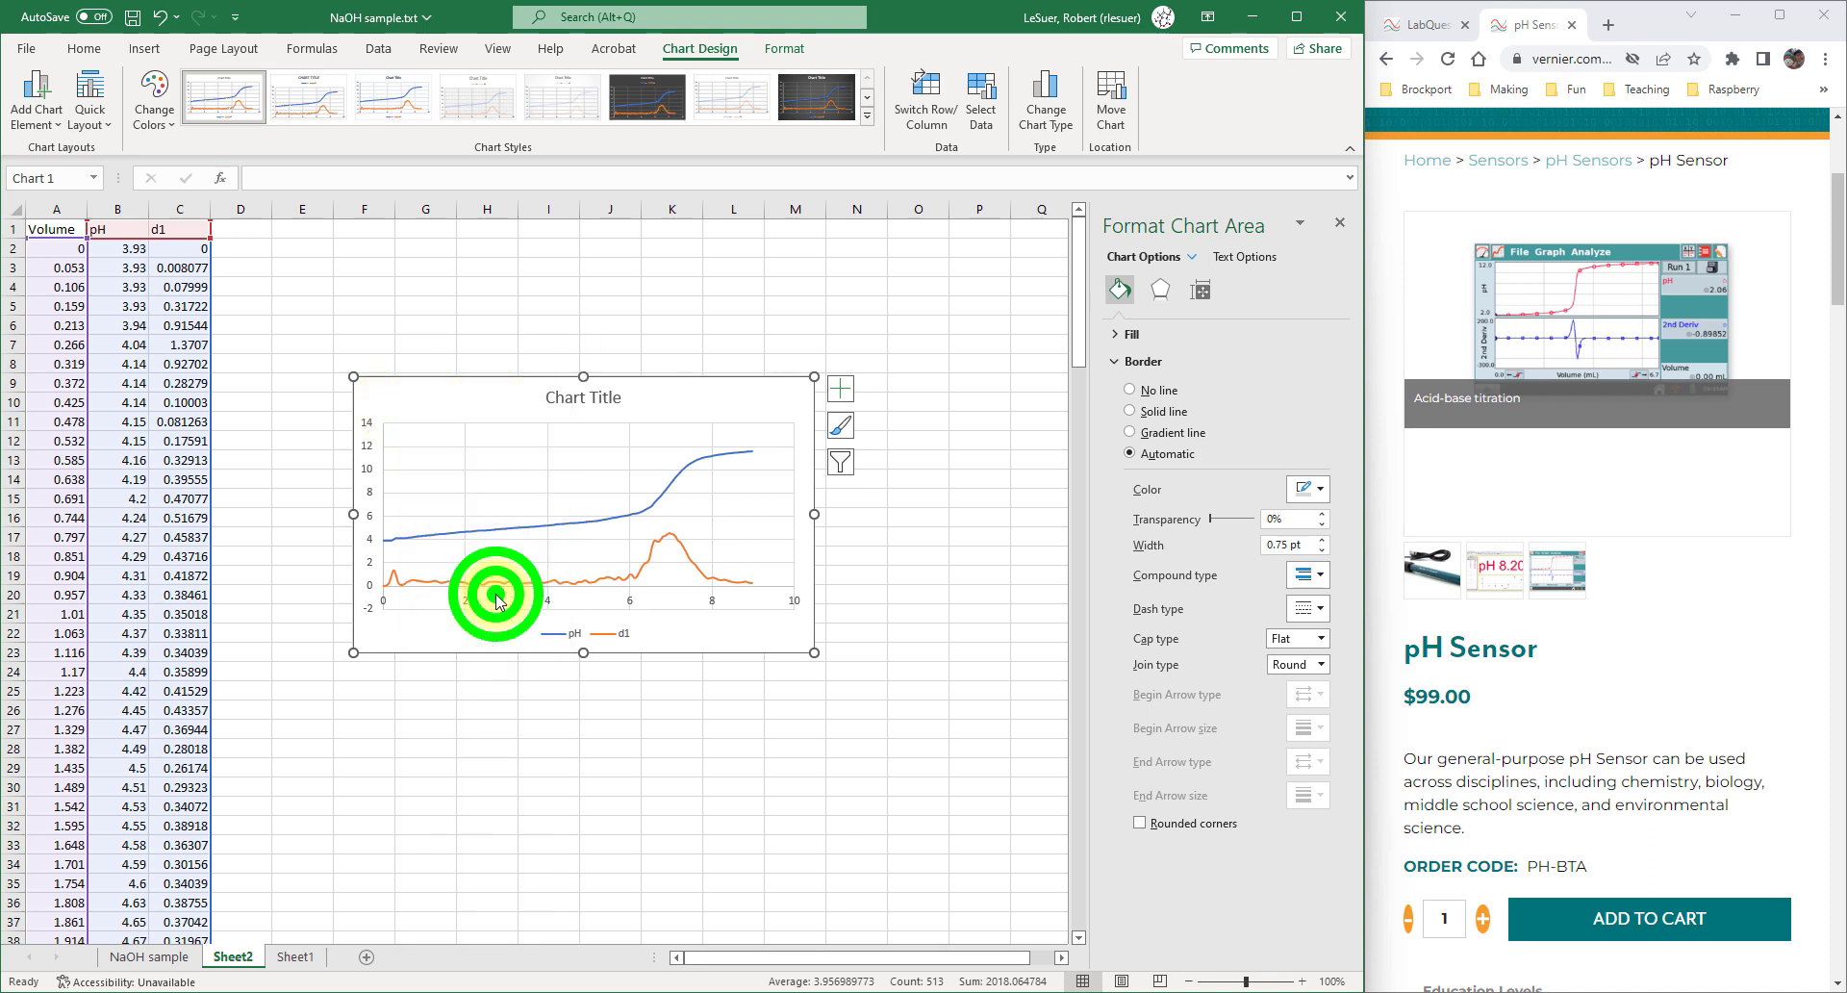
mouse_move(570, 400)
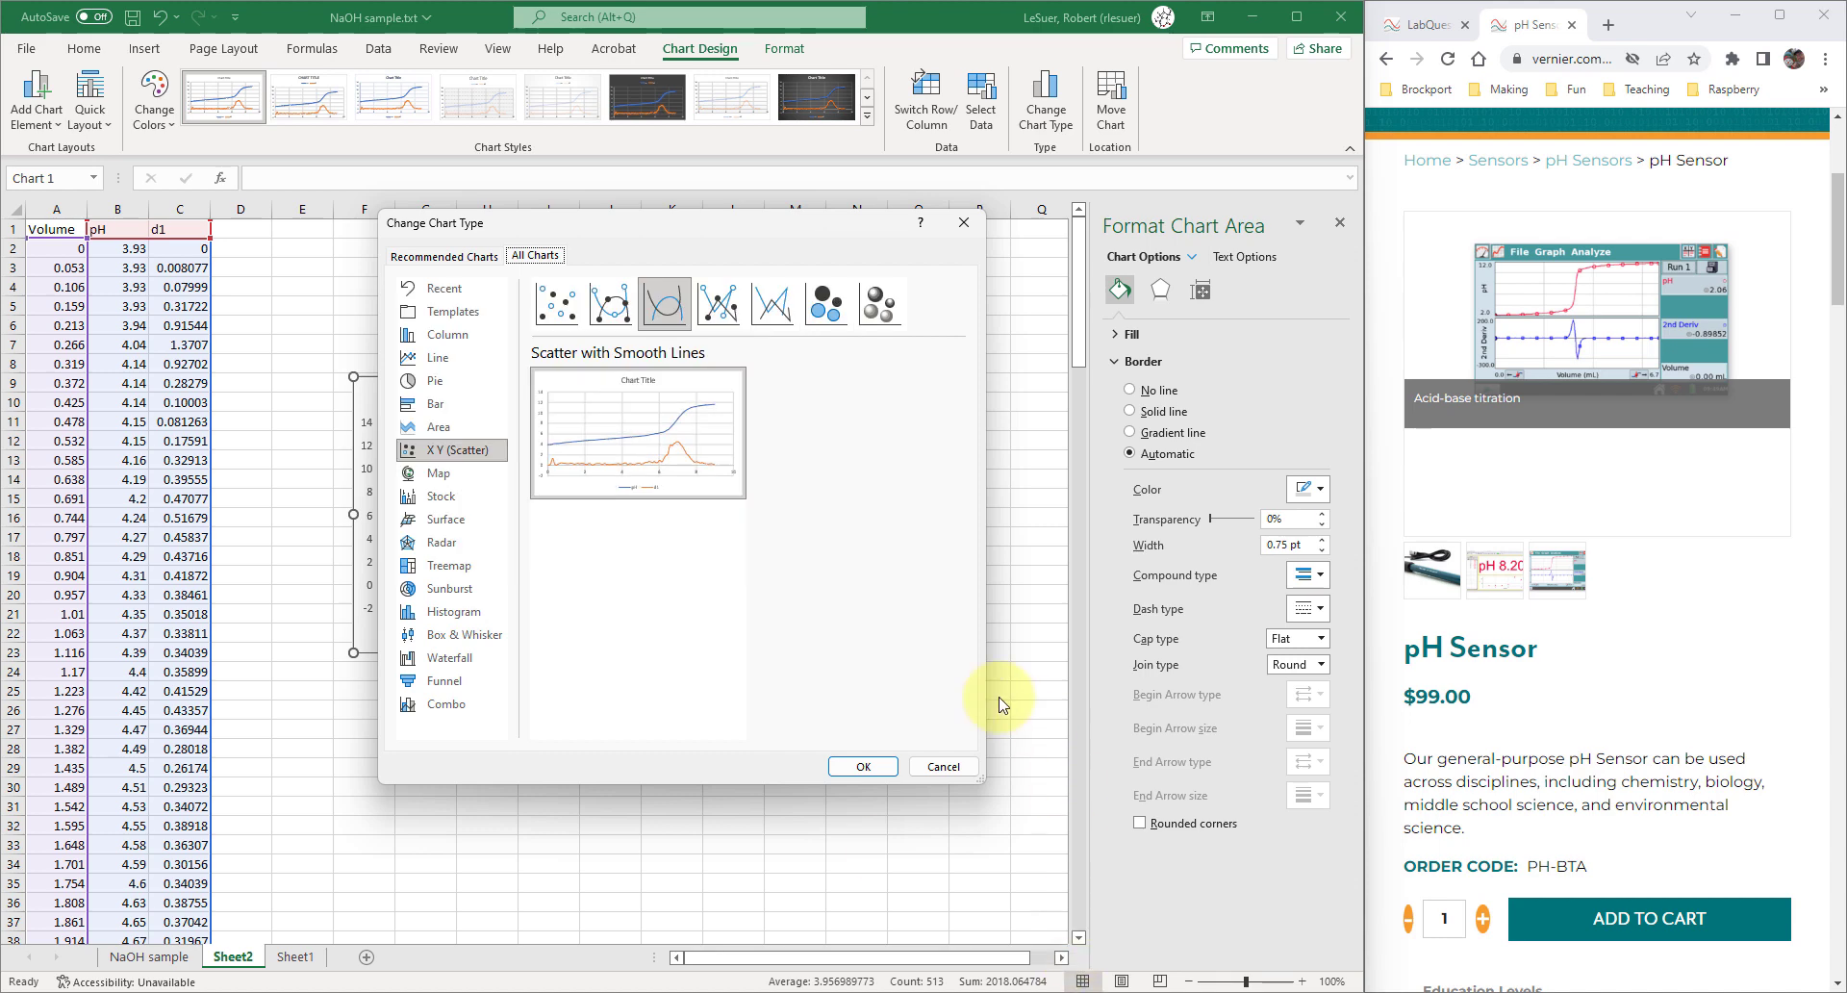
click(448, 313)
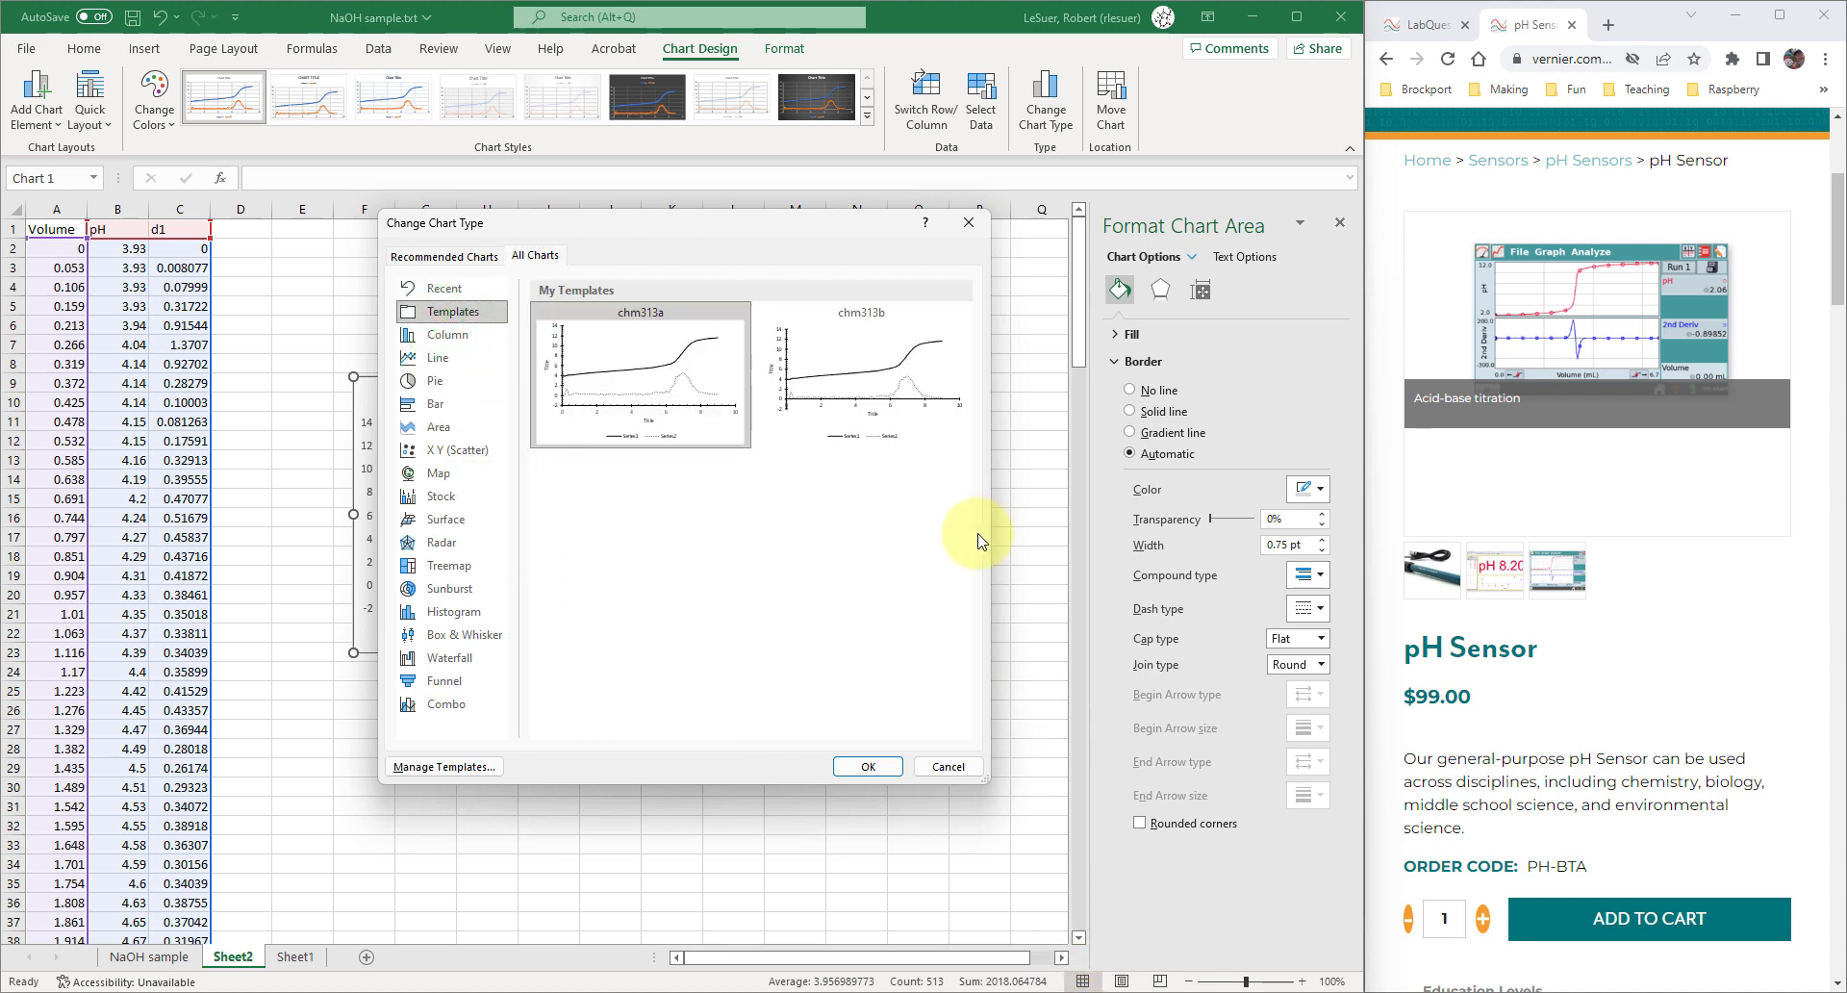
mouse_move(878, 408)
click(880, 365)
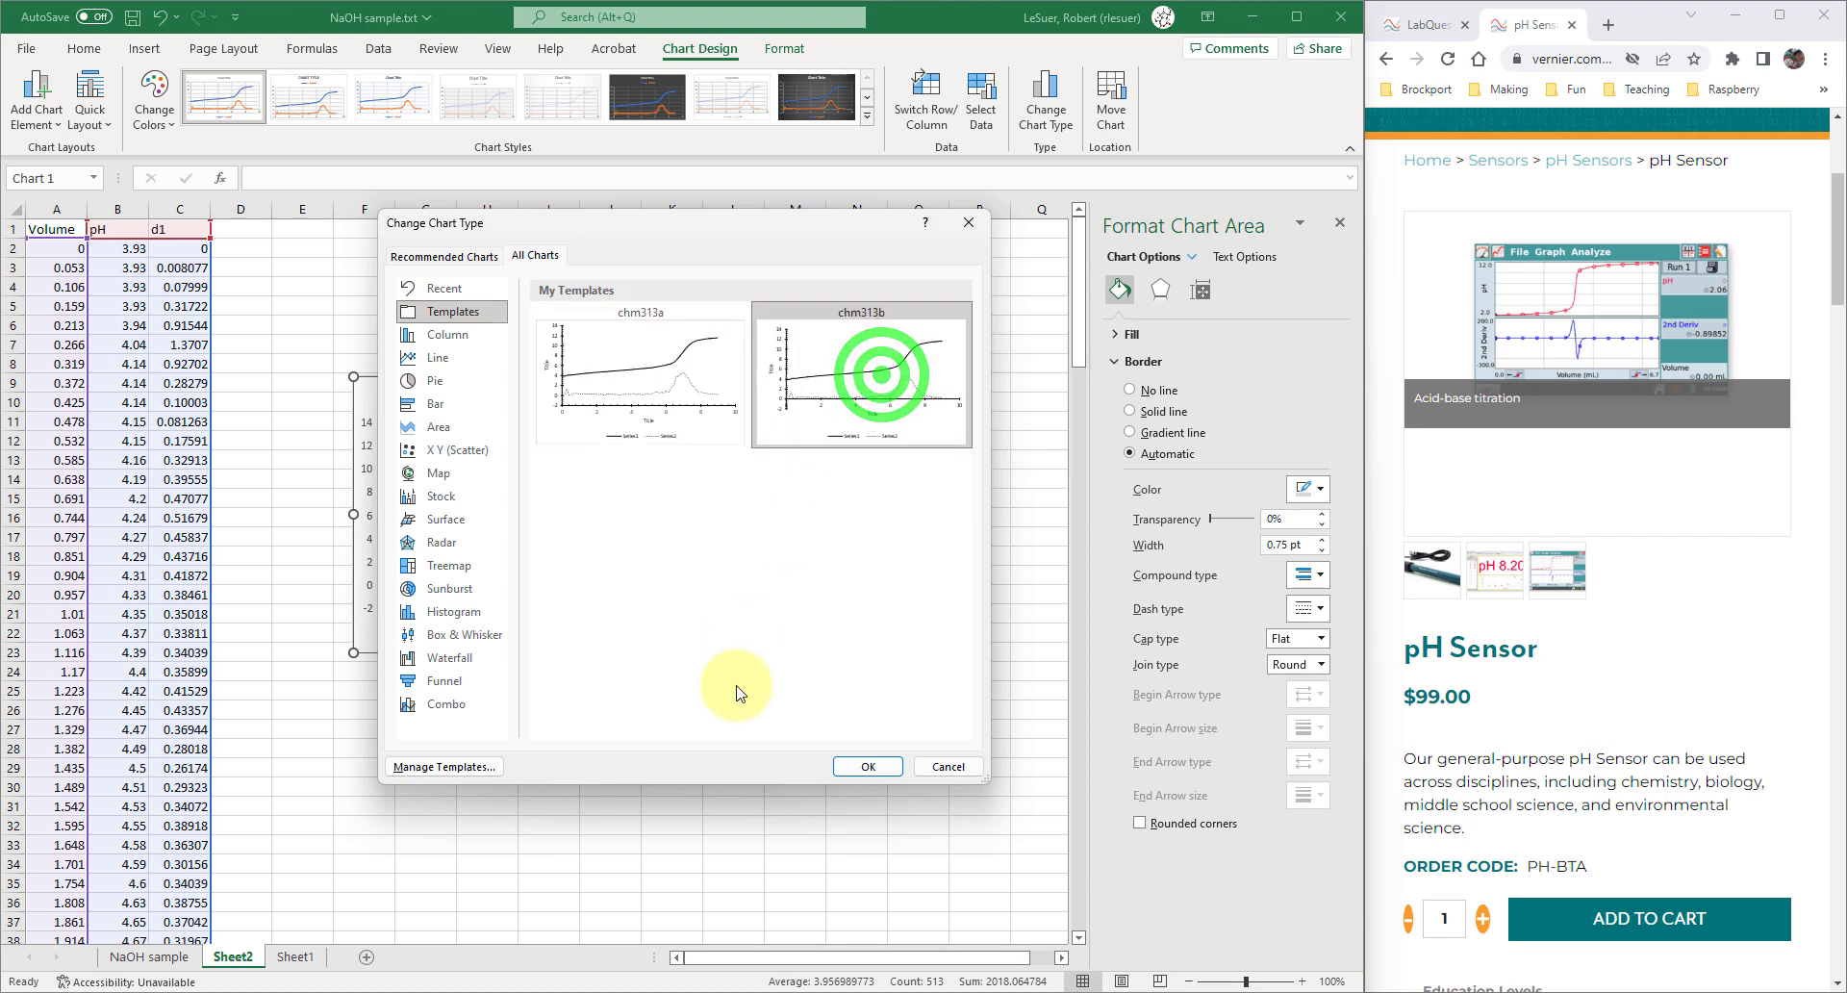
click(865, 768)
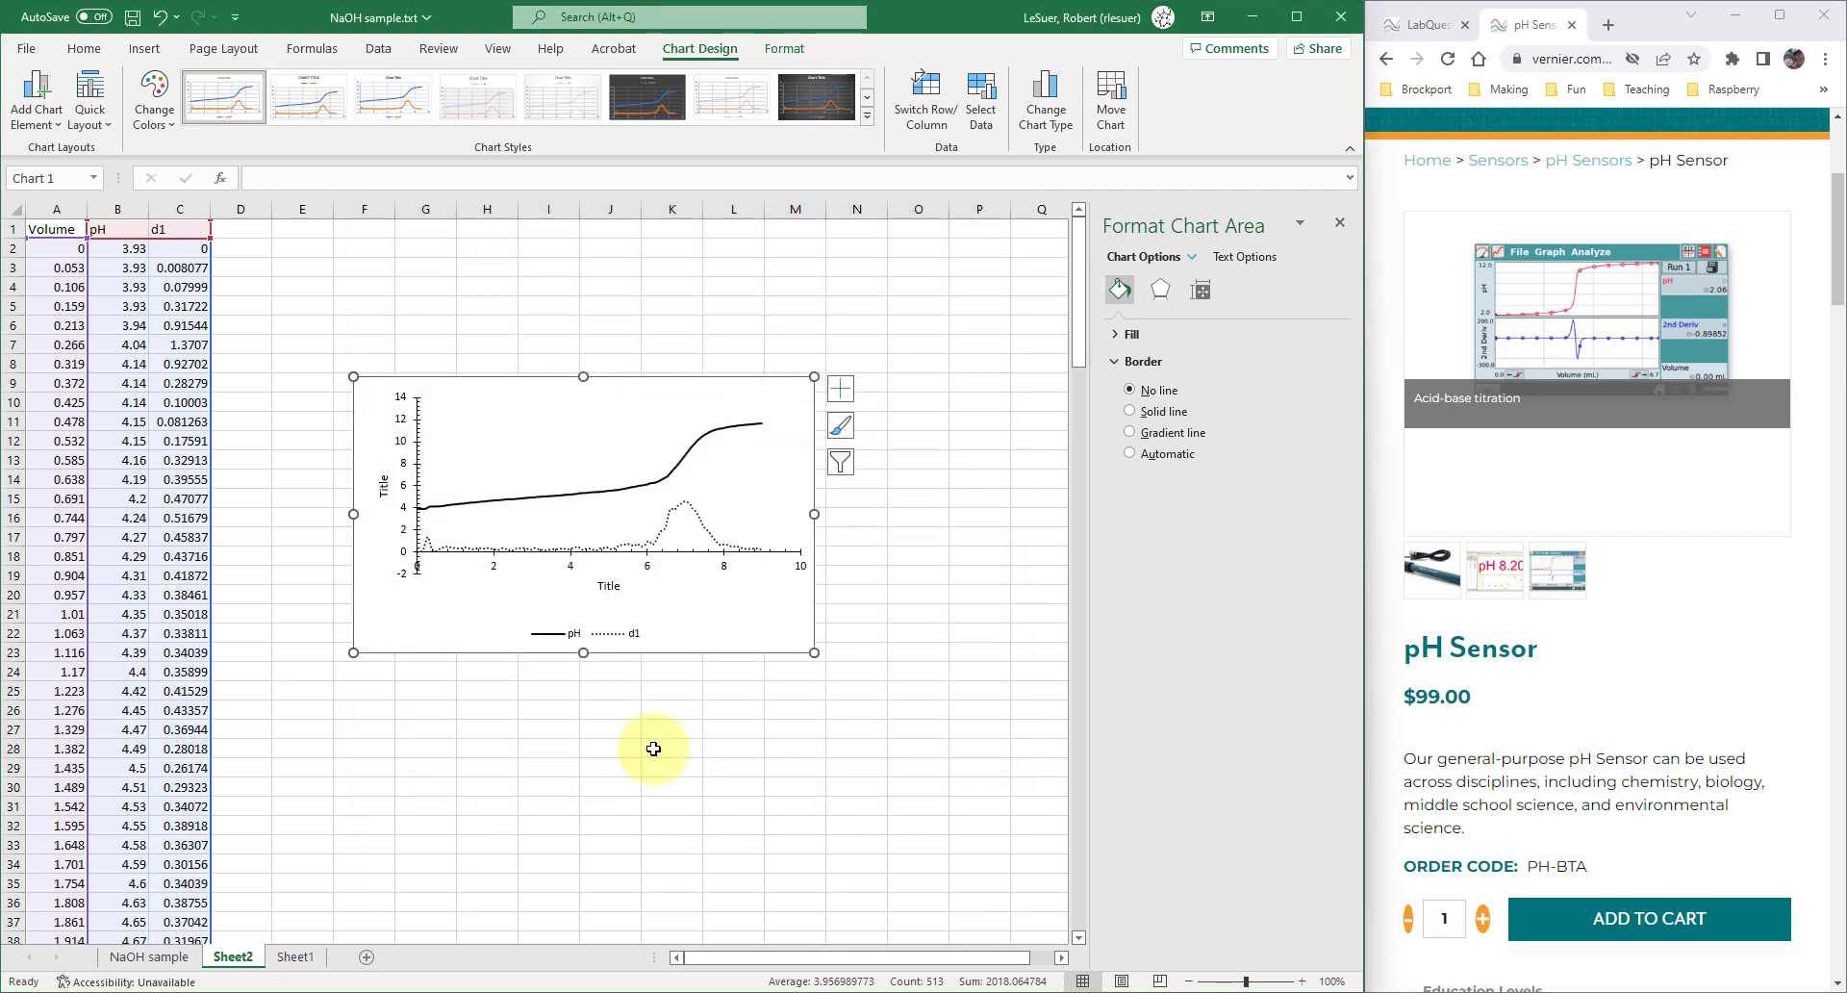
- Format the chart's vertical axis so that the horizontal axis crosses at axis value -2
click(1302, 981)
click(1302, 982)
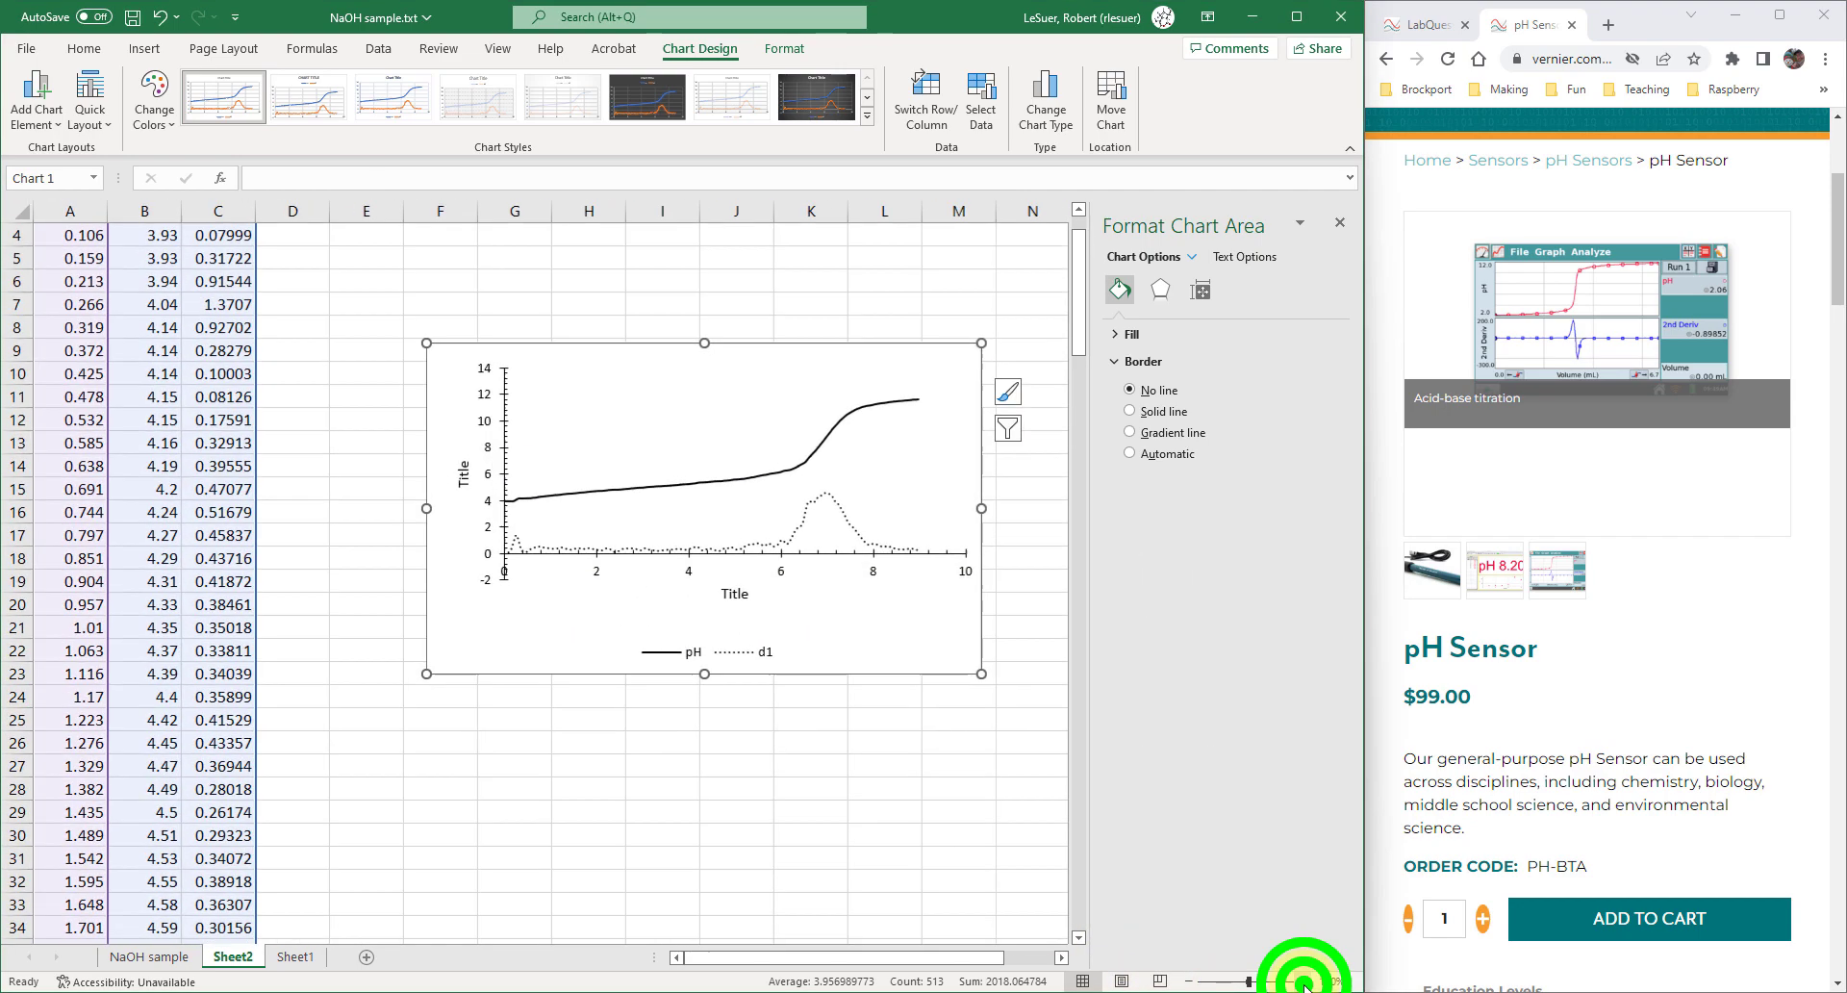
click(1302, 981)
drag(885, 957, 891, 957)
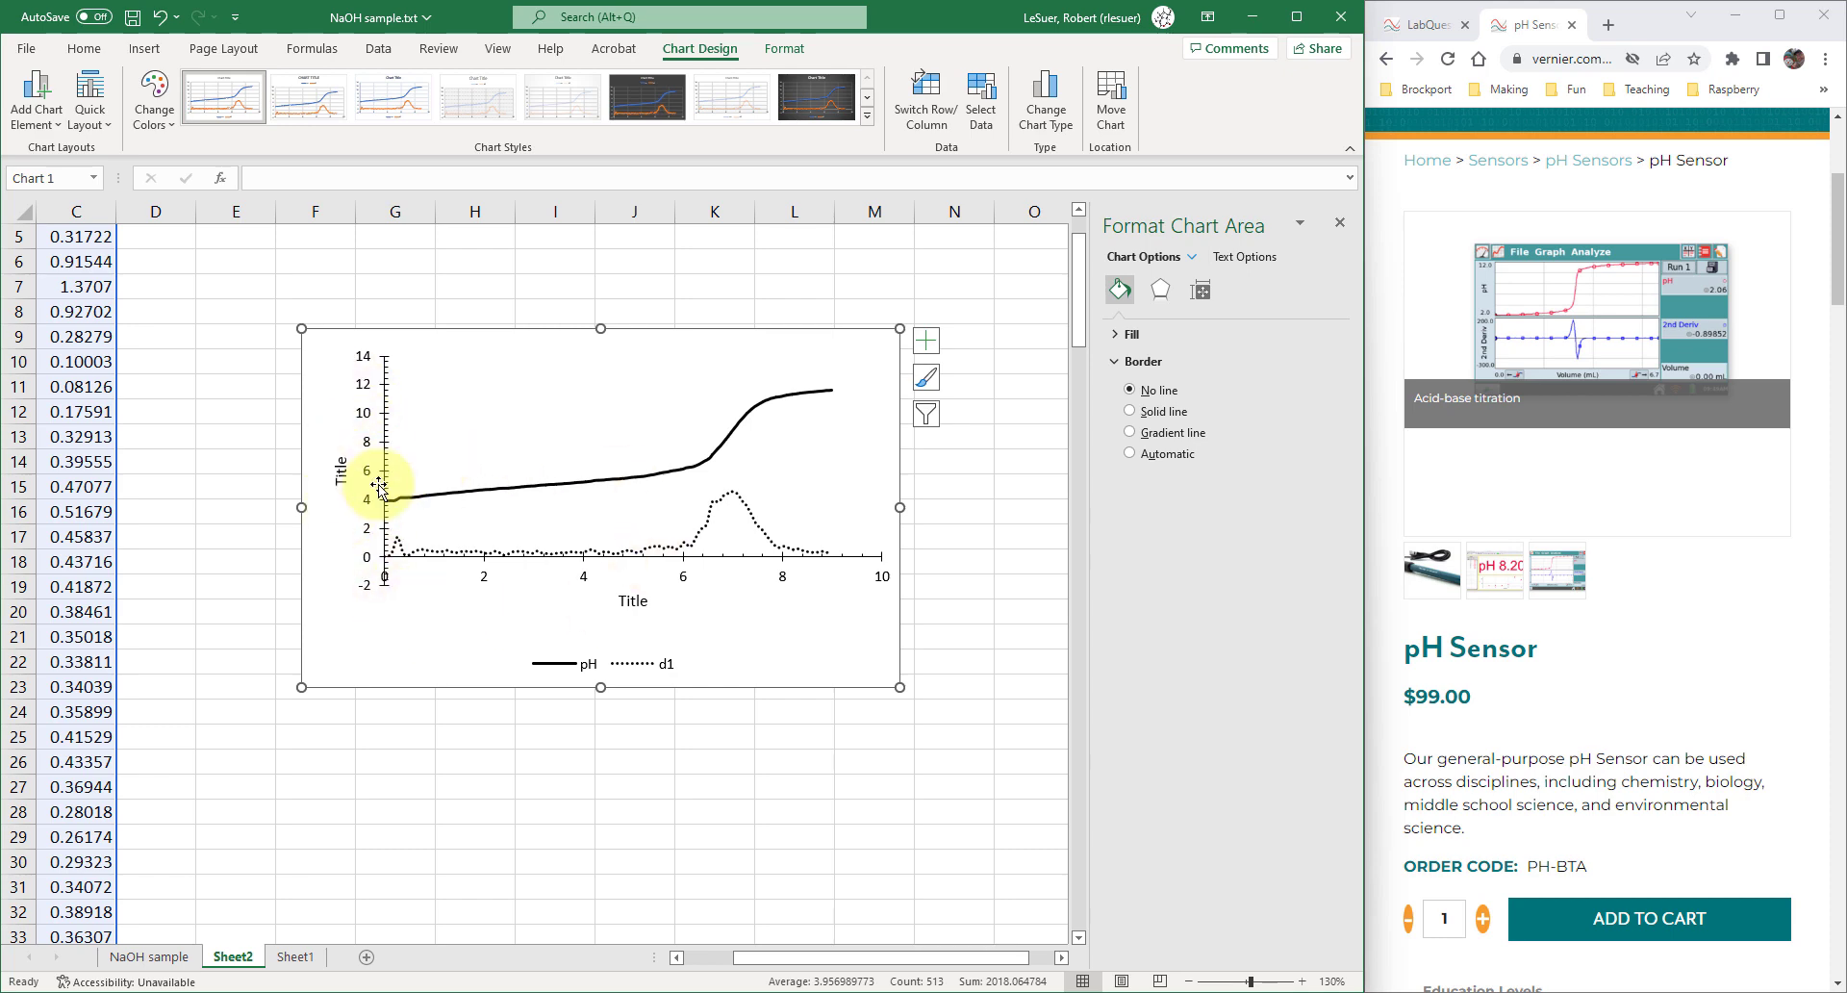
click(1301, 981)
drag(779, 957, 883, 959)
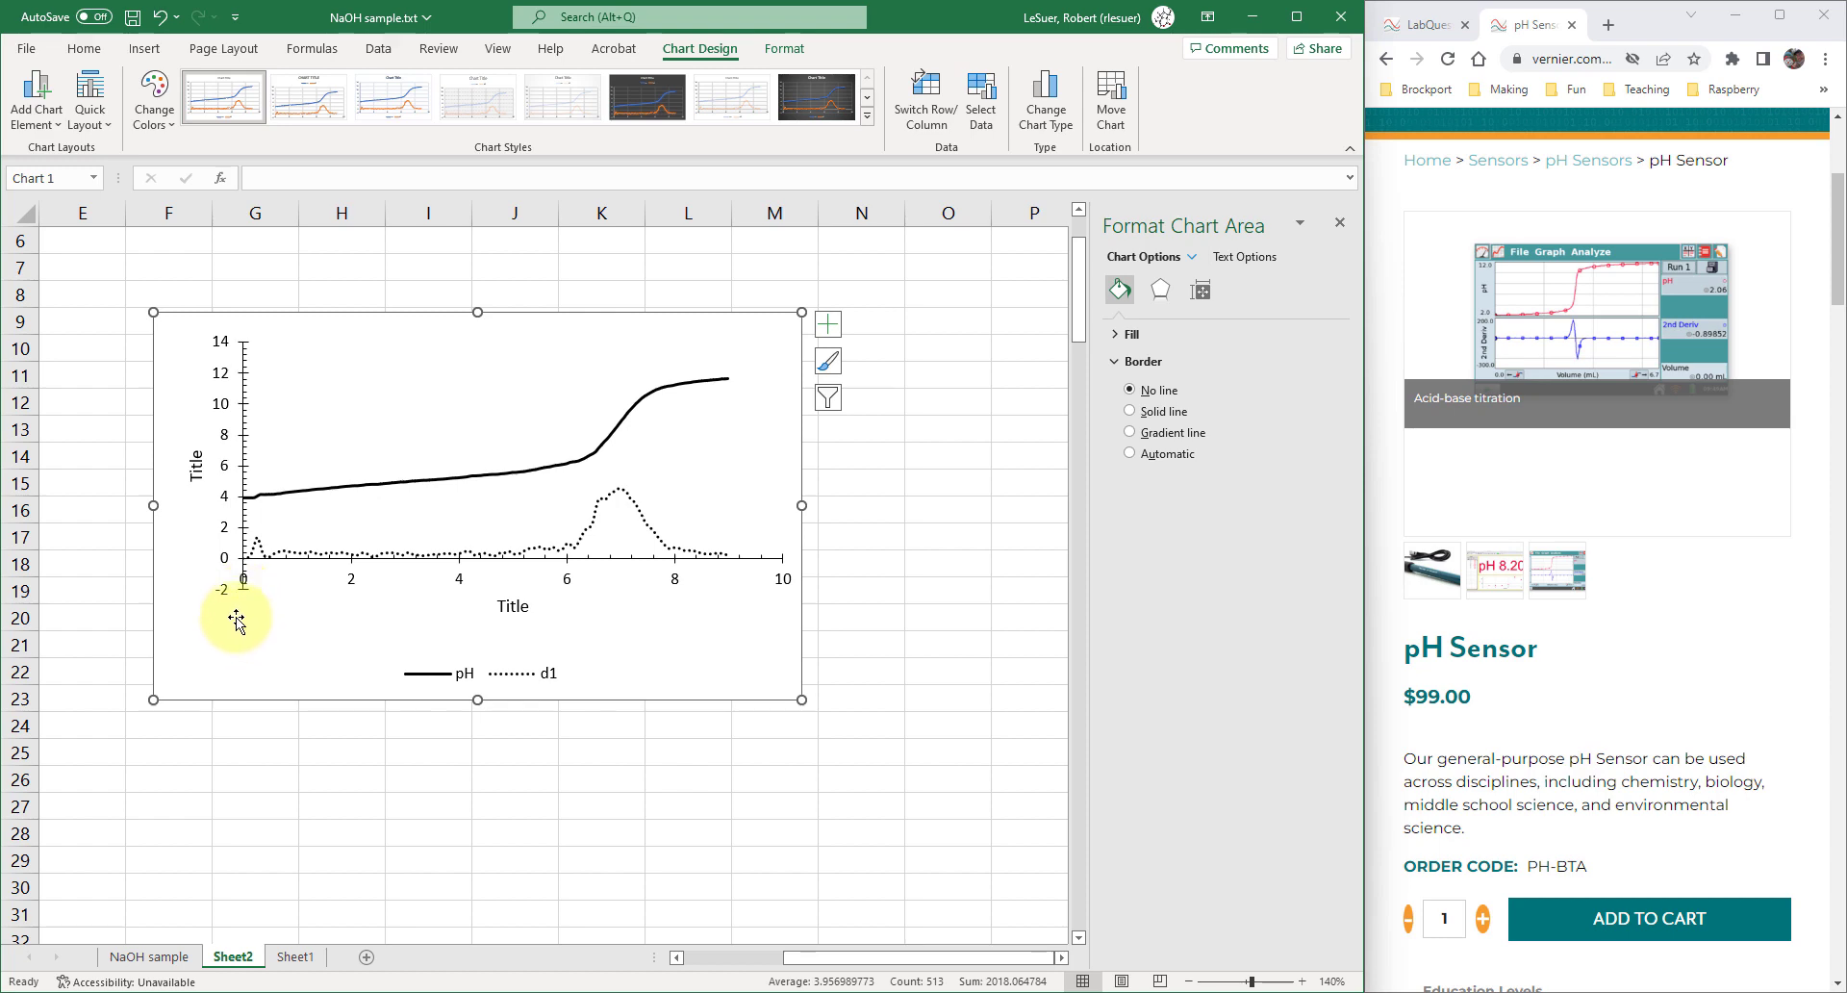
right_click(226, 499)
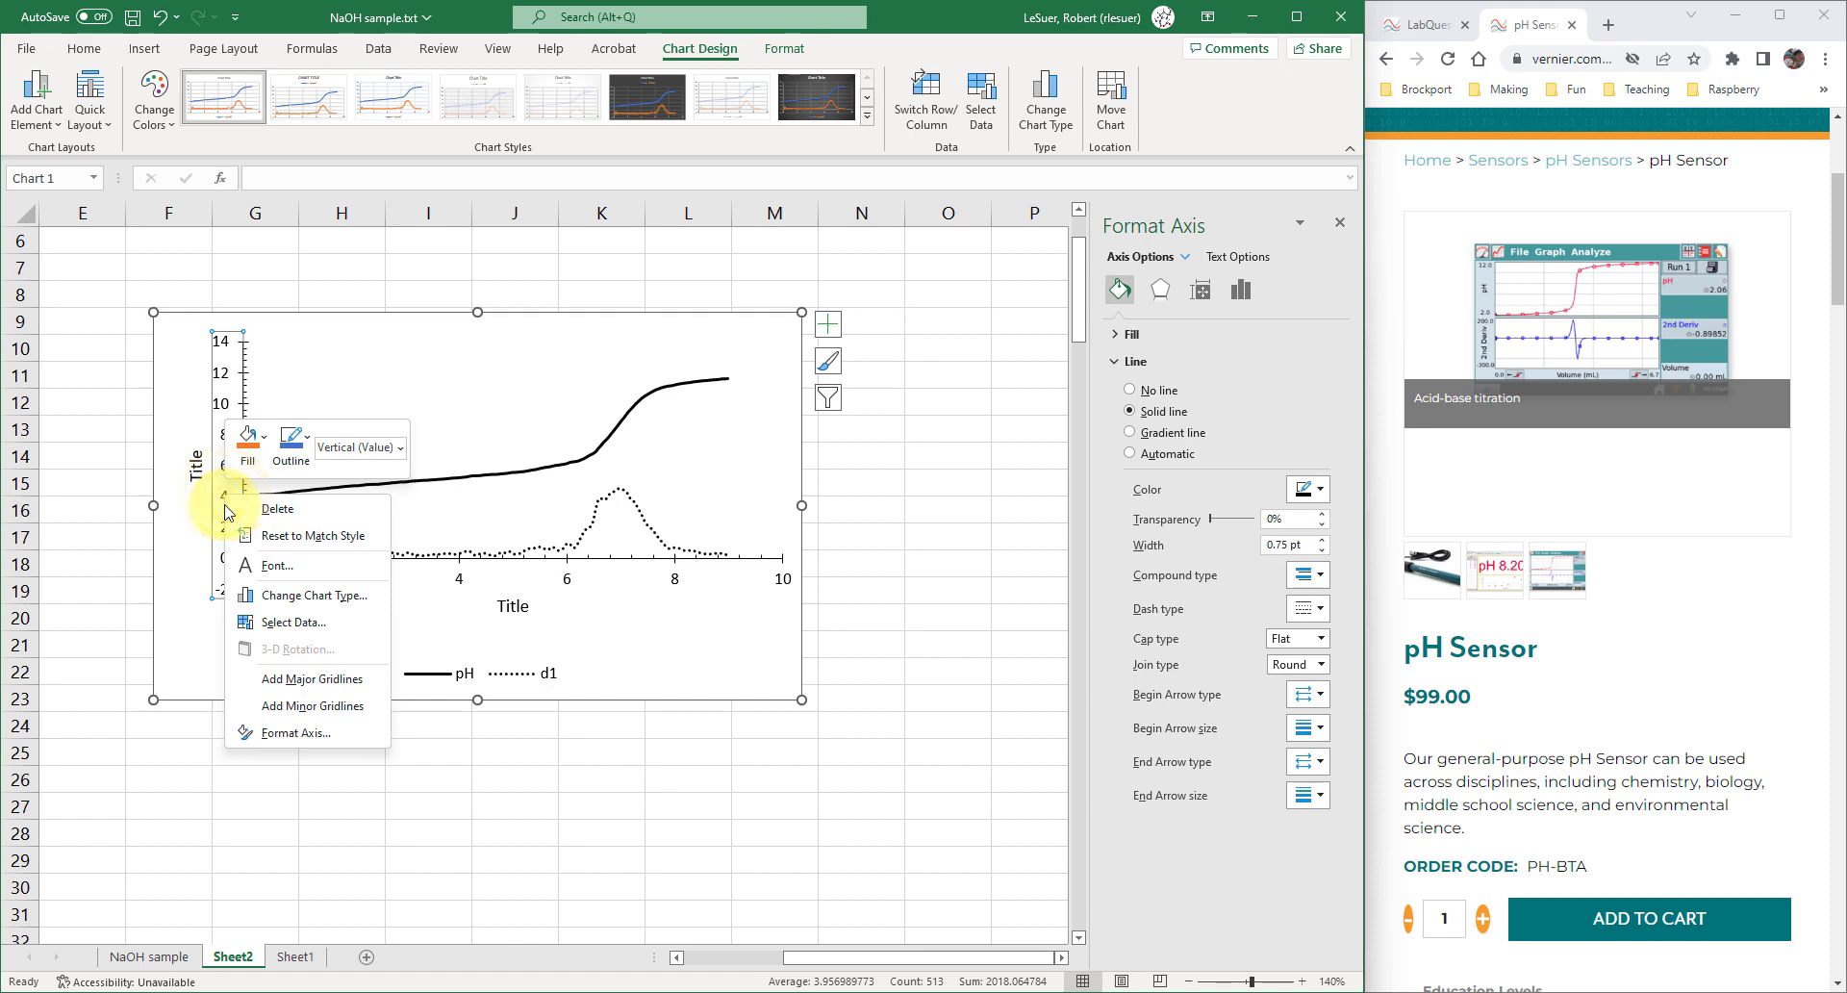
click(285, 733)
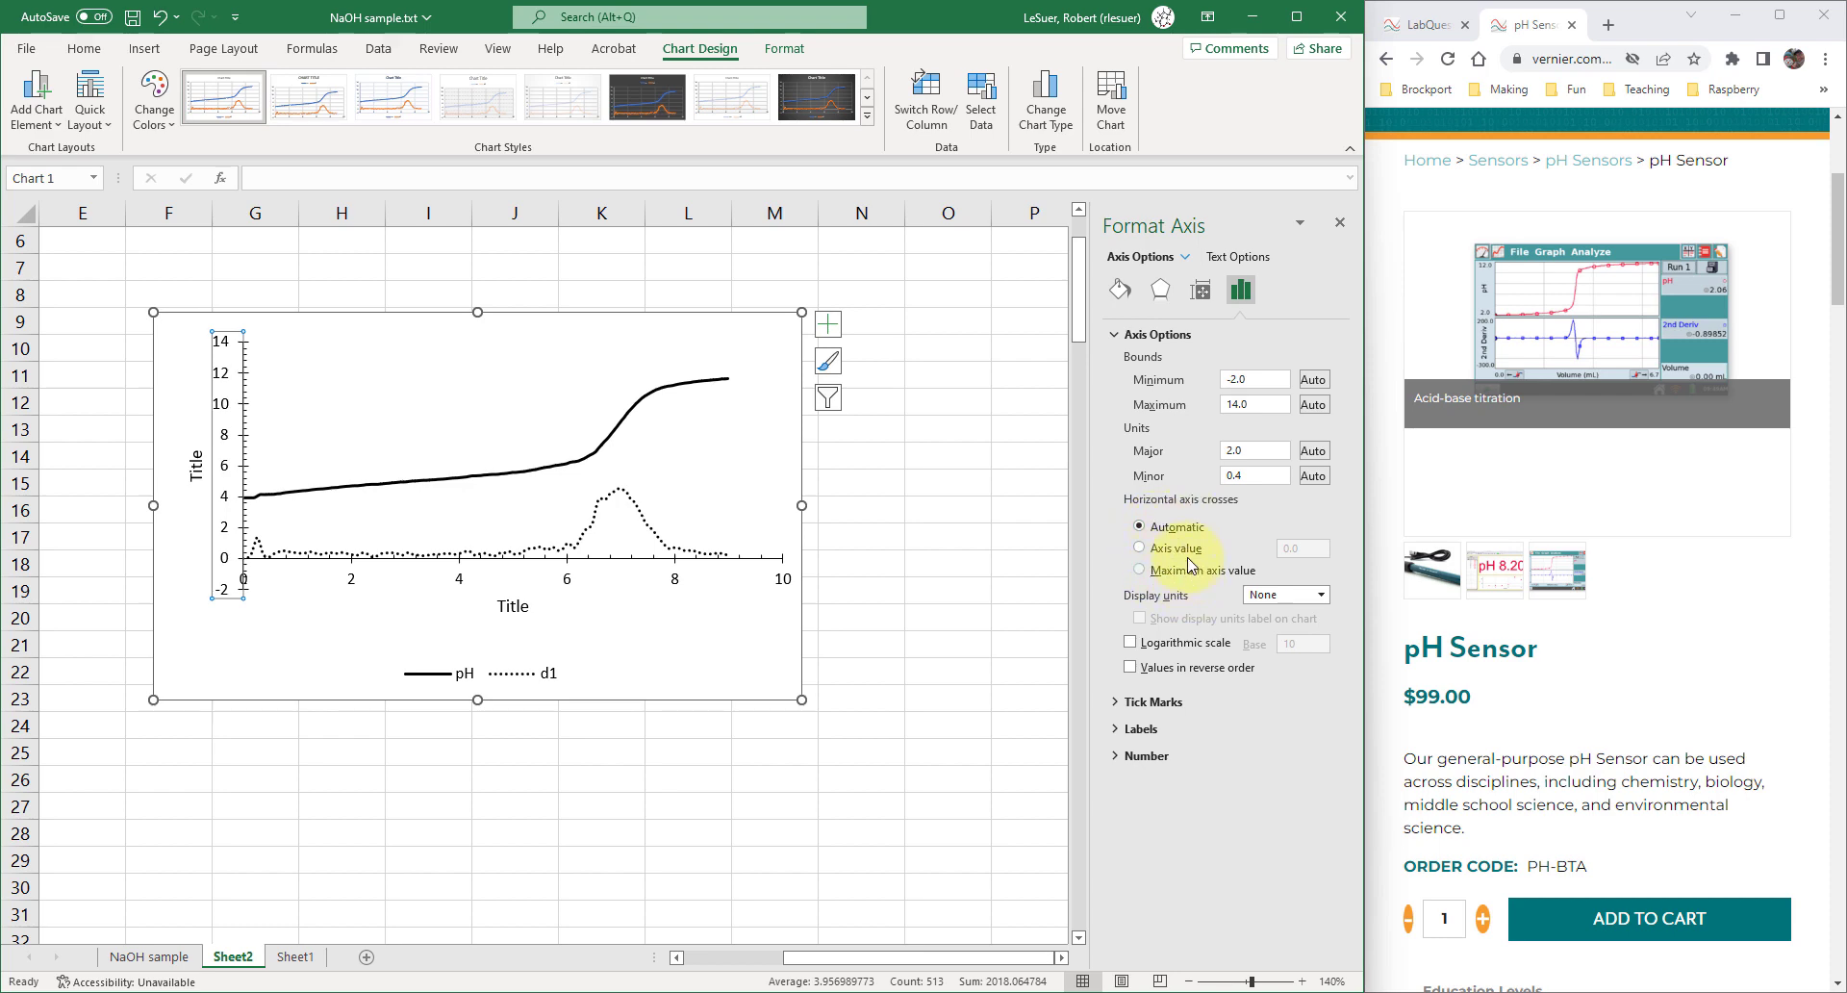
click(1176, 548)
click(1303, 548)
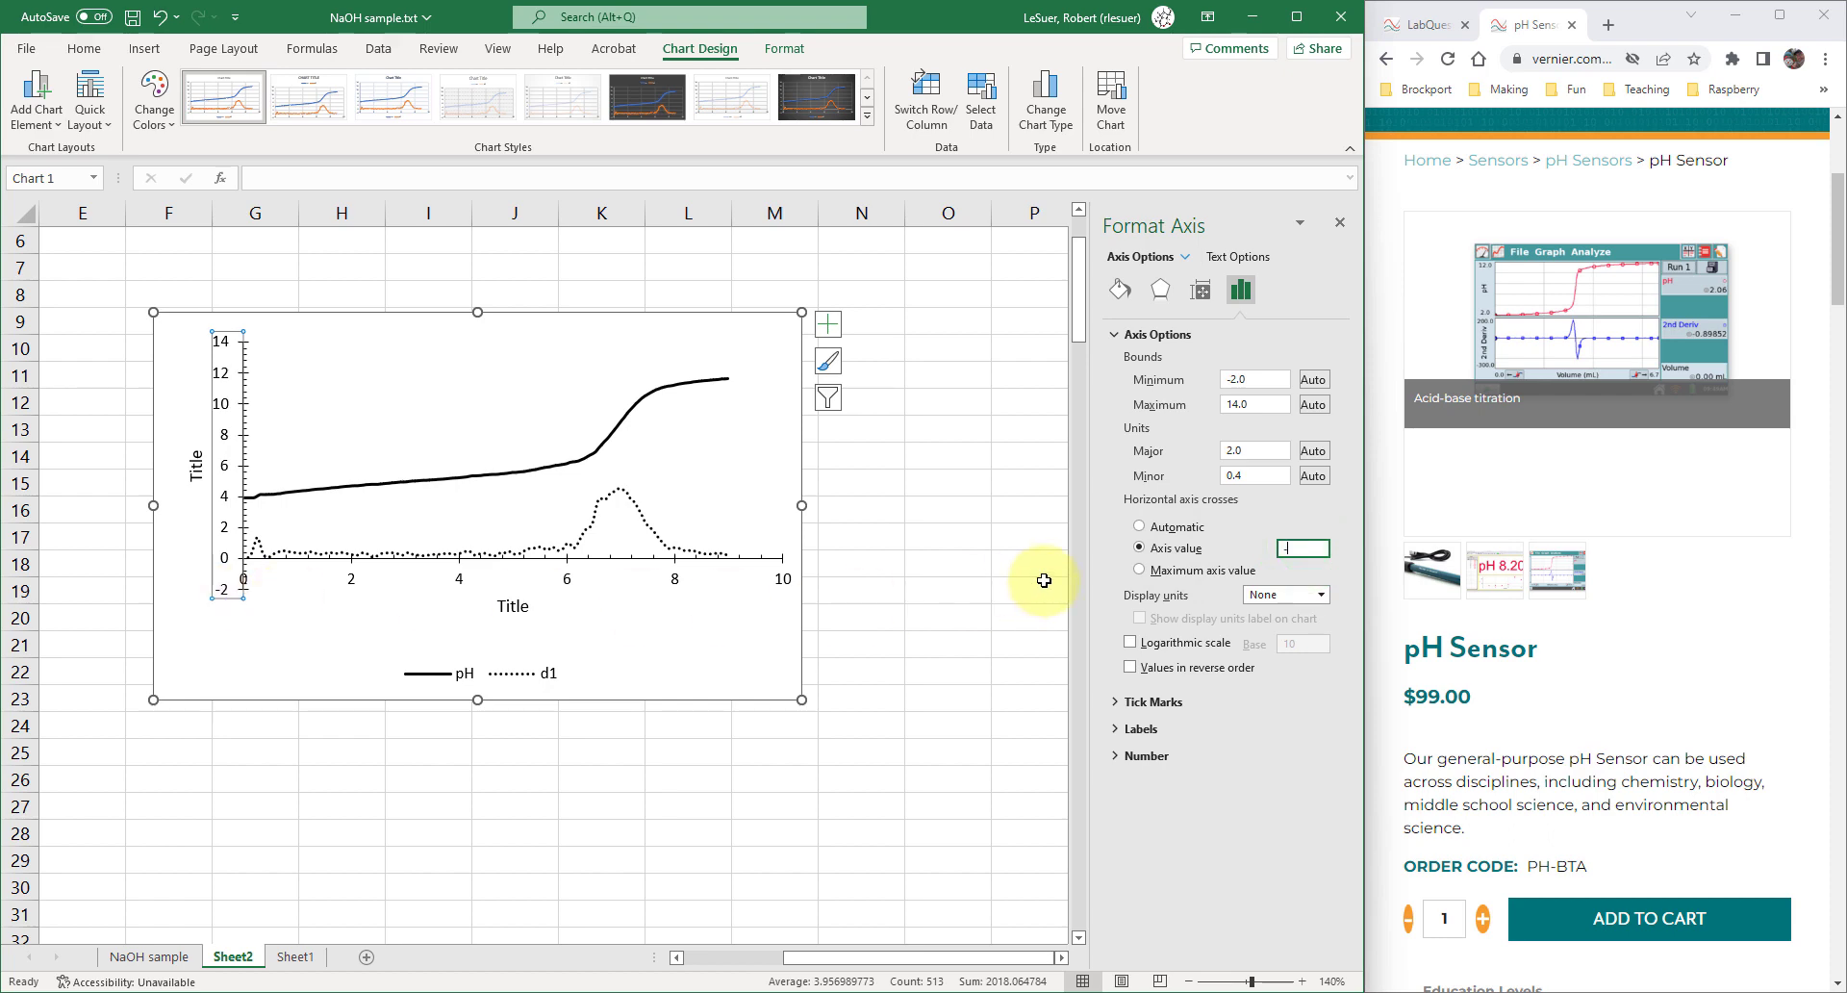
key(Return)
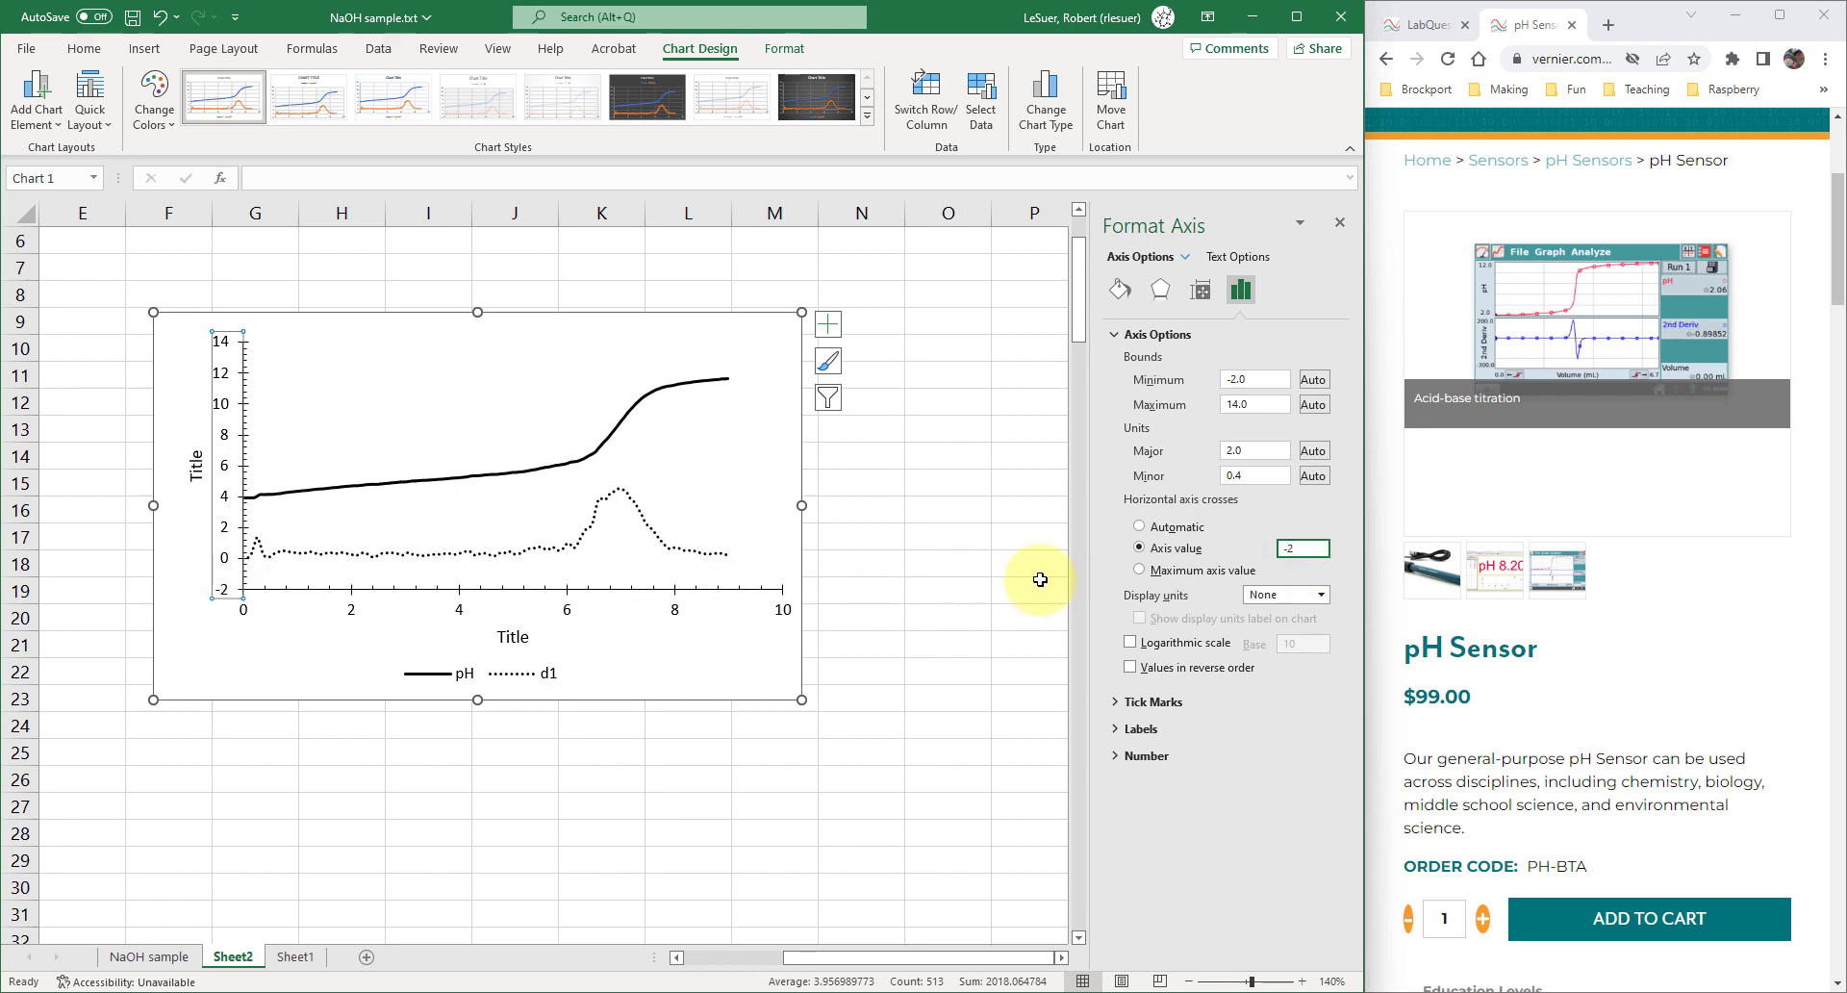
click(248, 665)
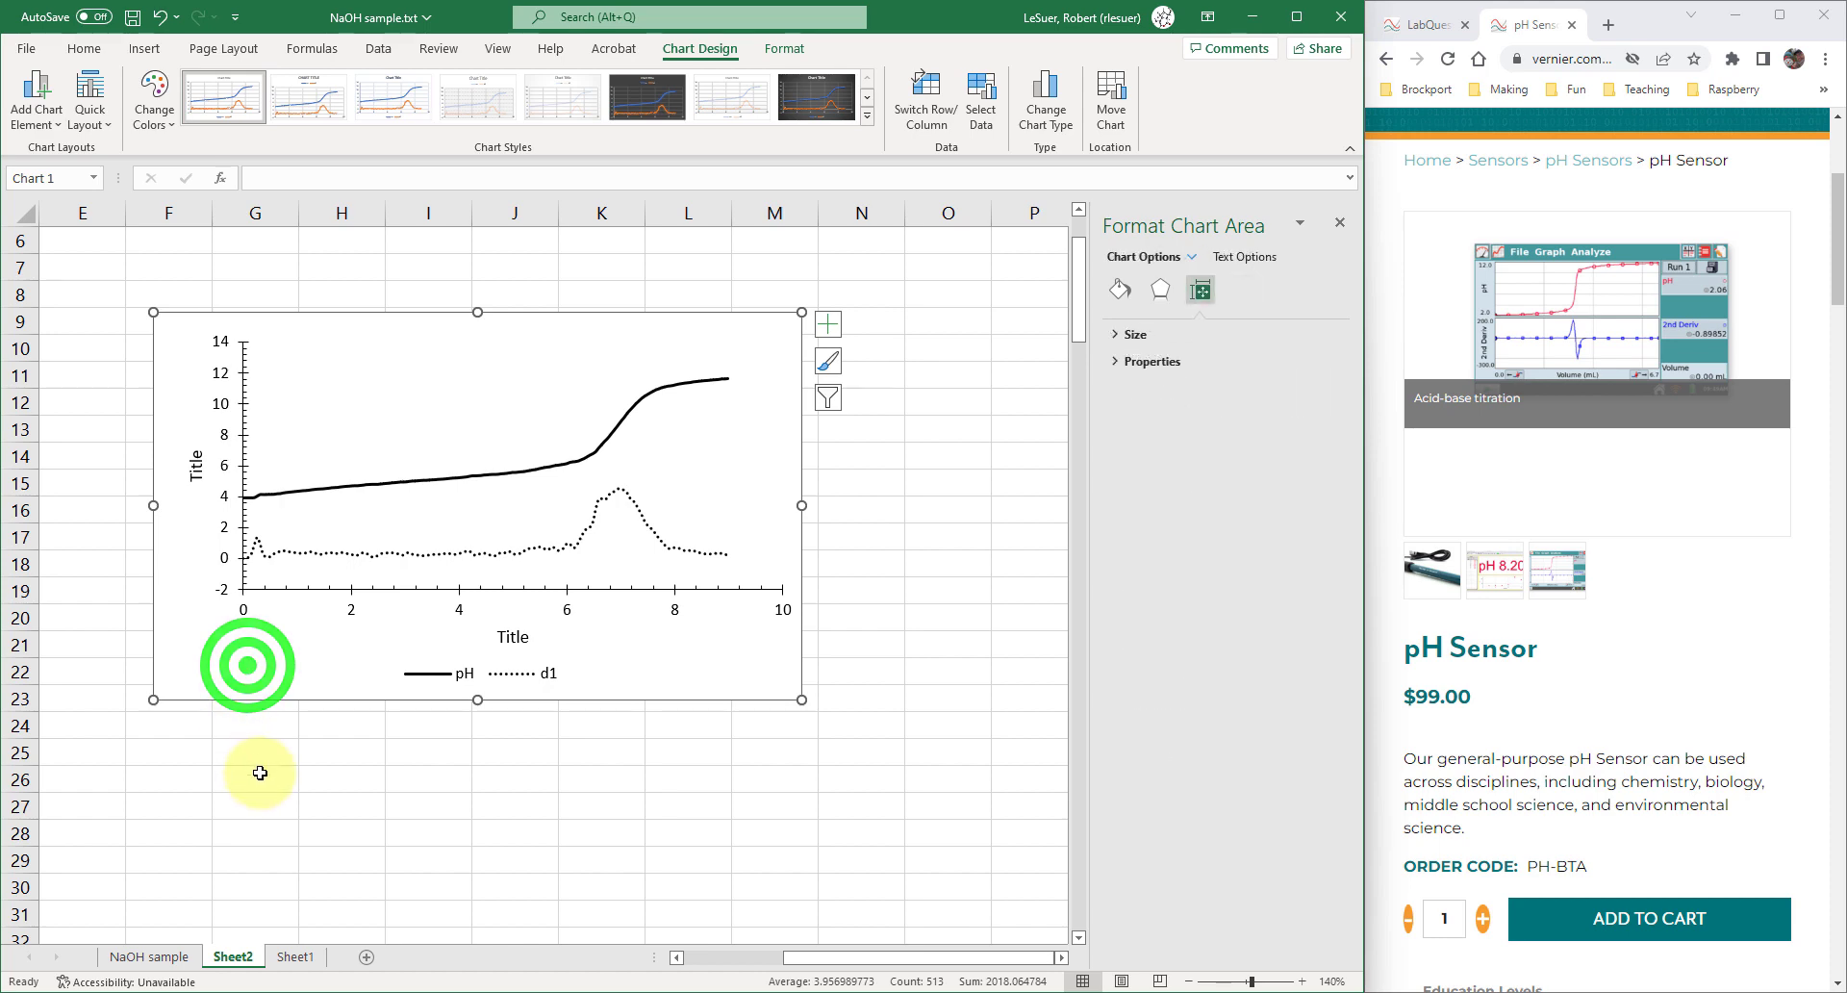